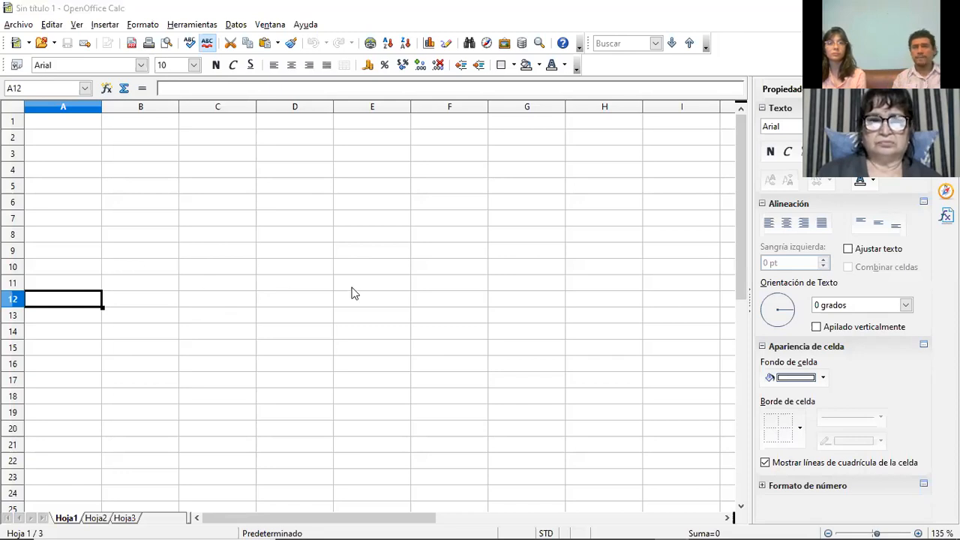
Step: Enter the value 5 in cell A1 and 6 in cell B1
left_click(61, 227)
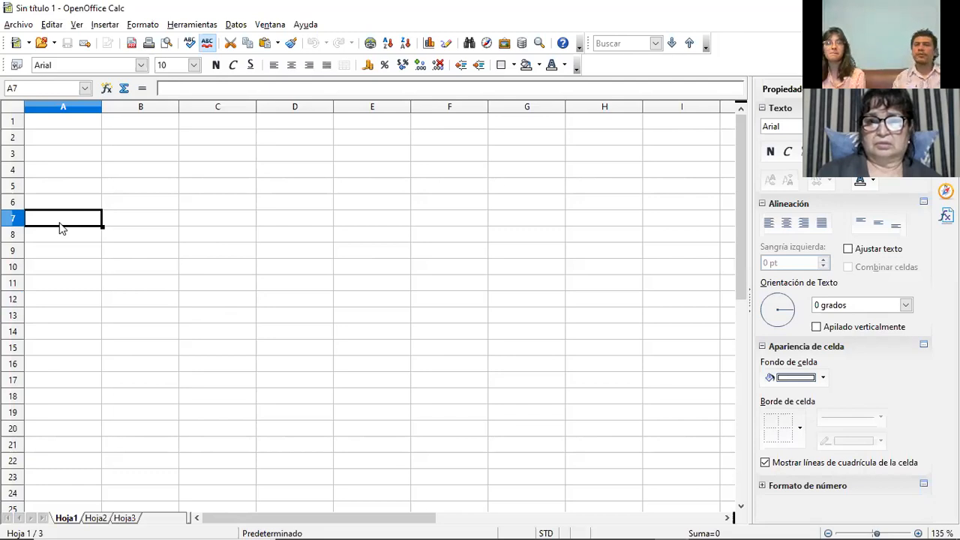
key("ctrl+Home")
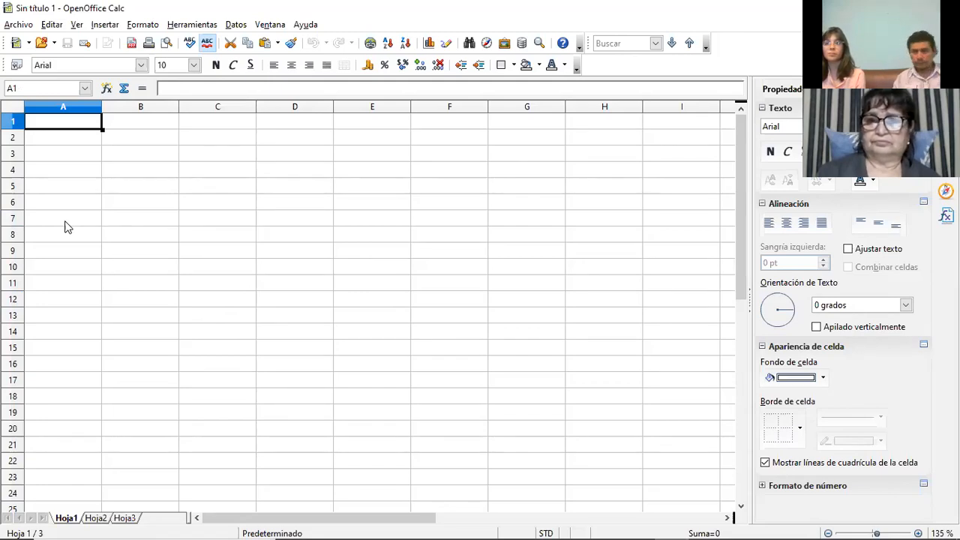
type("5")
key("Tab")
type("6")
key("Tab")
Step: Enter the formula =A1+B1 in cell C1 to add the two values
type("=")
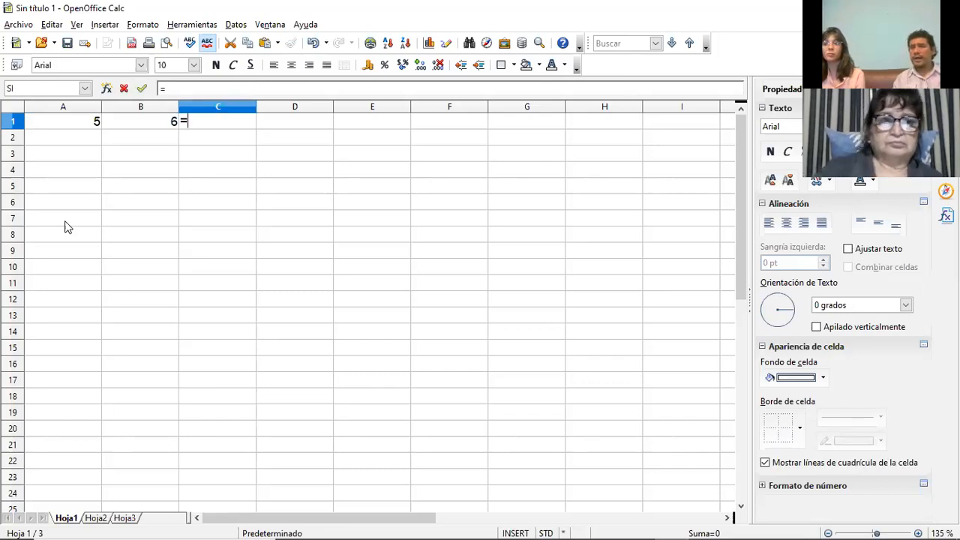
left_click(85, 120)
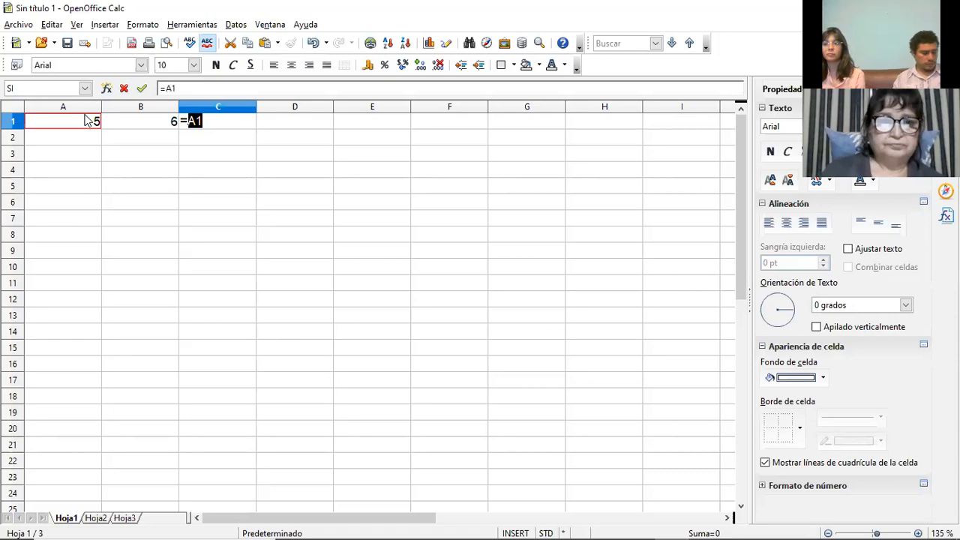
key("Right")
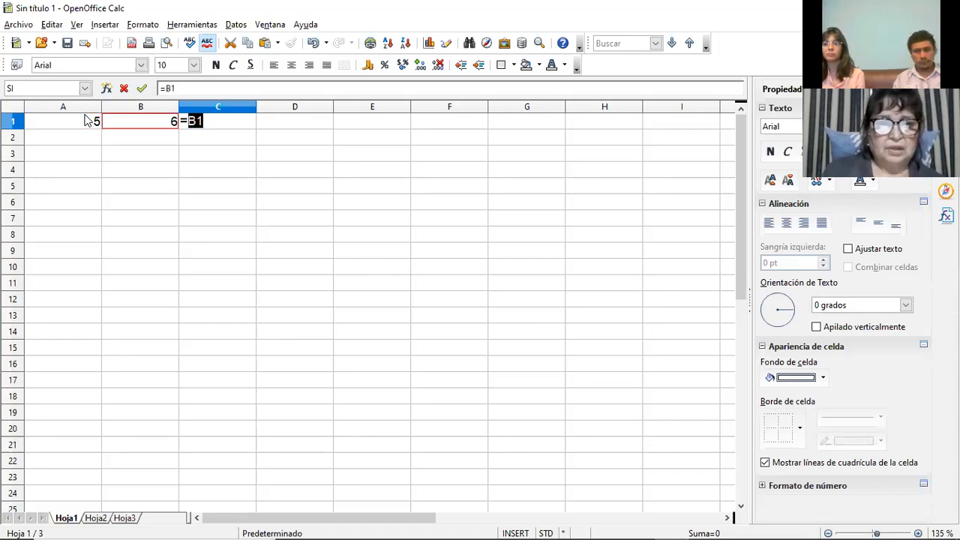
key("Left")
type("+")
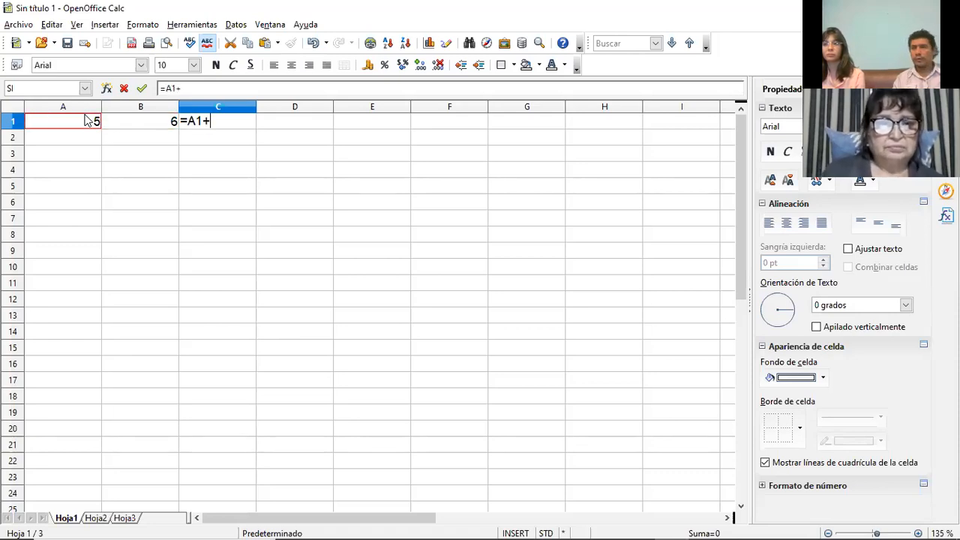
left_click(107, 122)
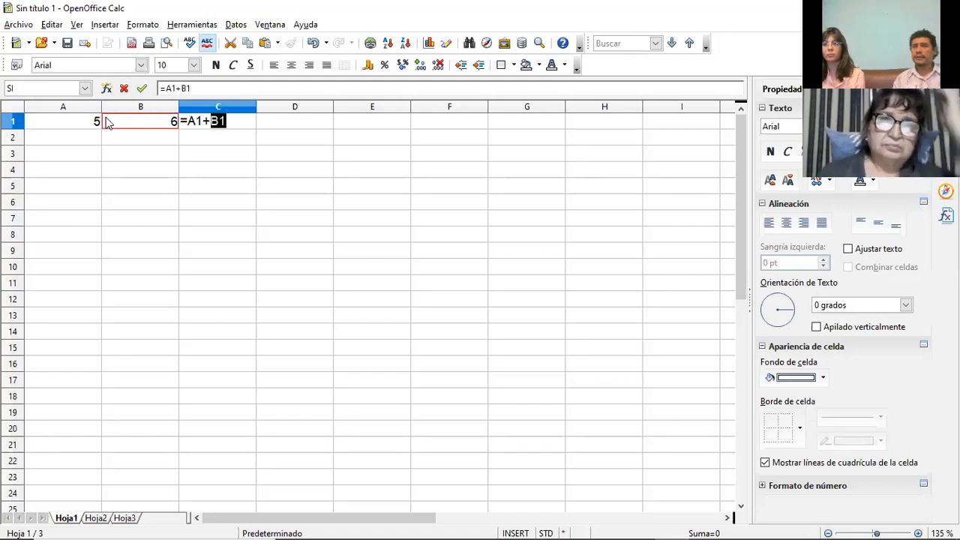
key("Return")
key("Up")
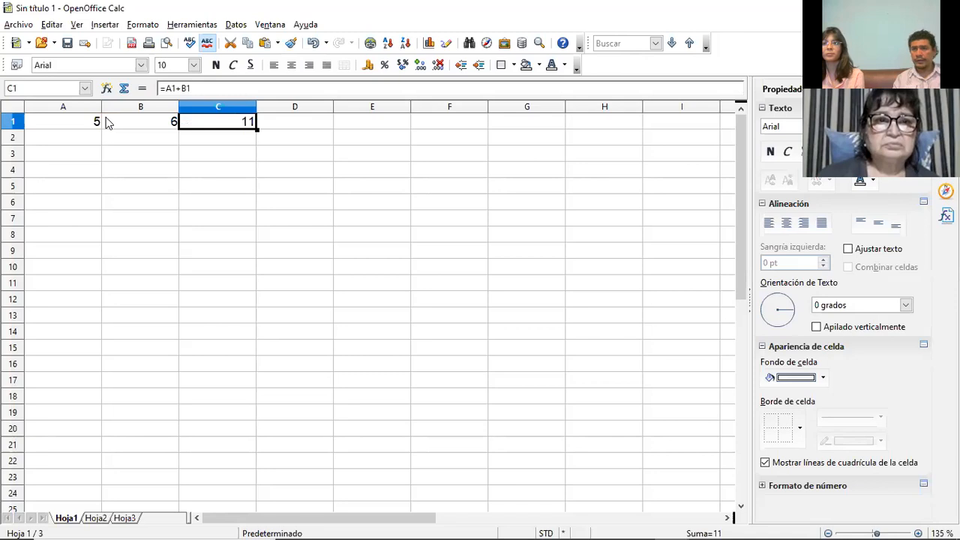
Step: Write the conditional formula =si(c1>10;mayor;no) in cell D1, leaving it open for editing
scroll(106, 123, "up", 3, "ctrl")
scroll(106, 123, "up", 3, "ctrl")
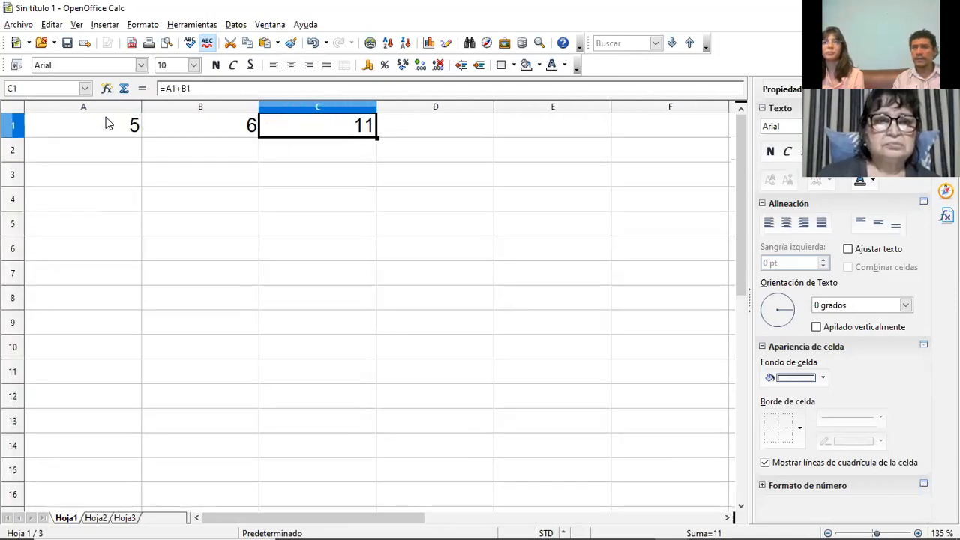
key("Right")
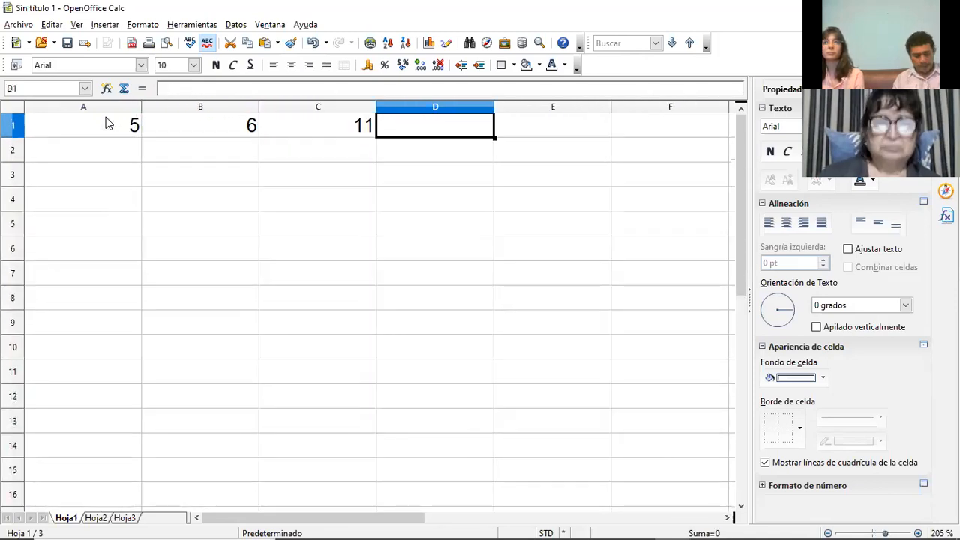
type("=")
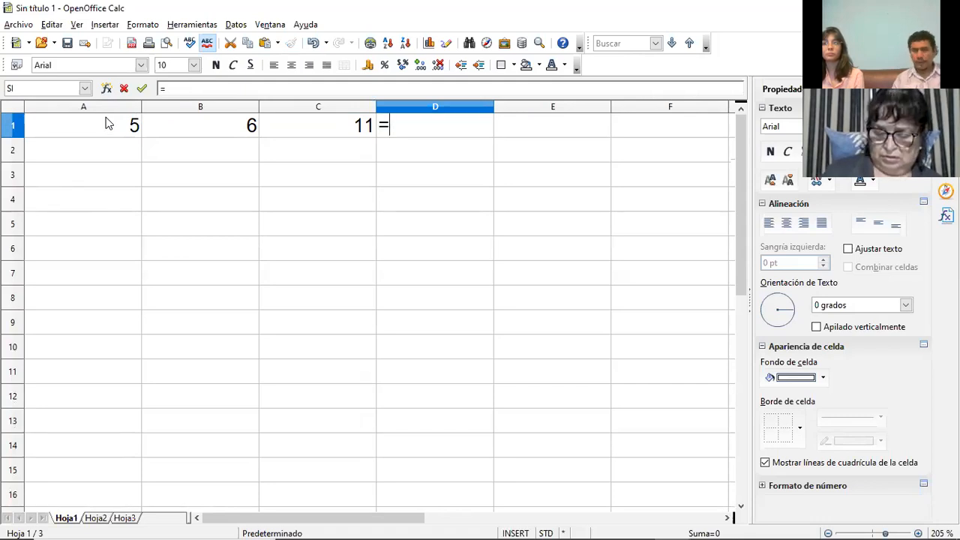
type("s")
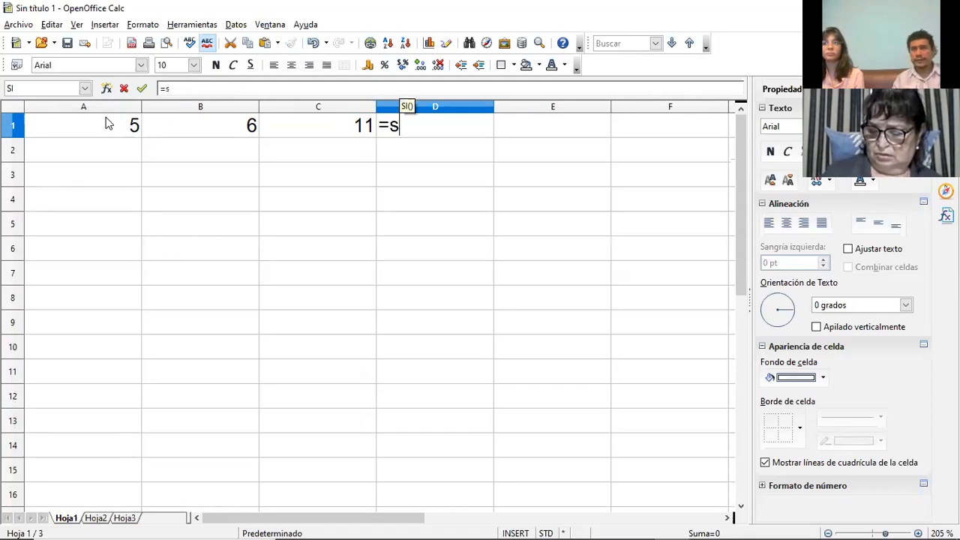
type("i(")
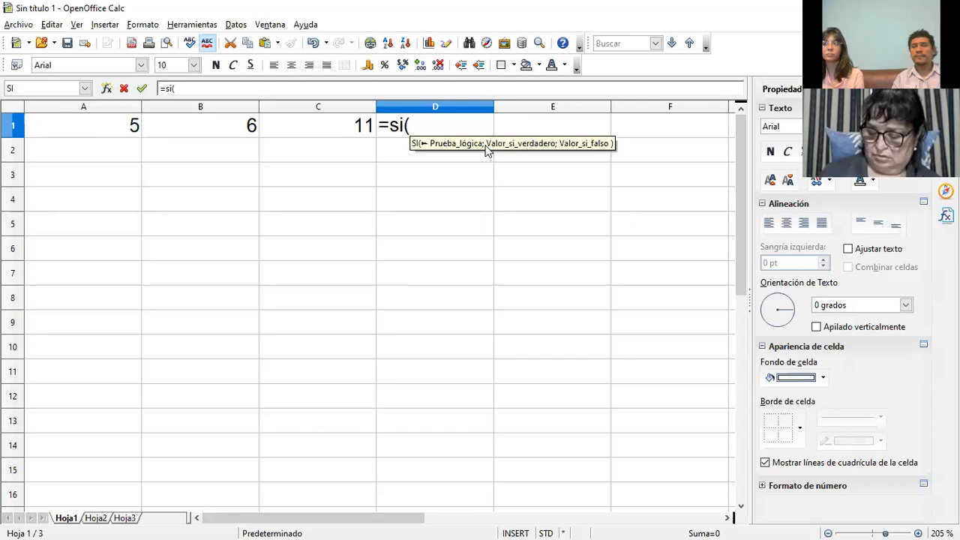
type("c1")
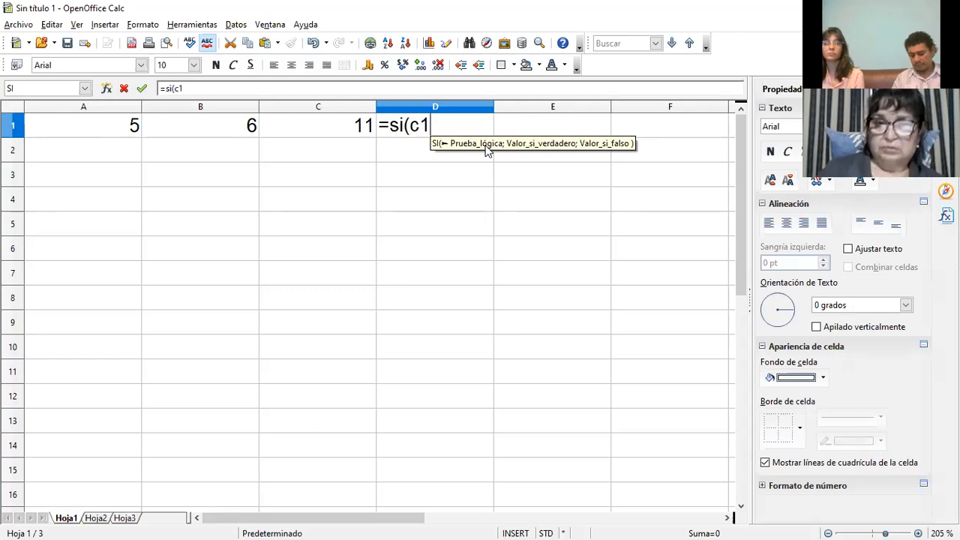
type(">")
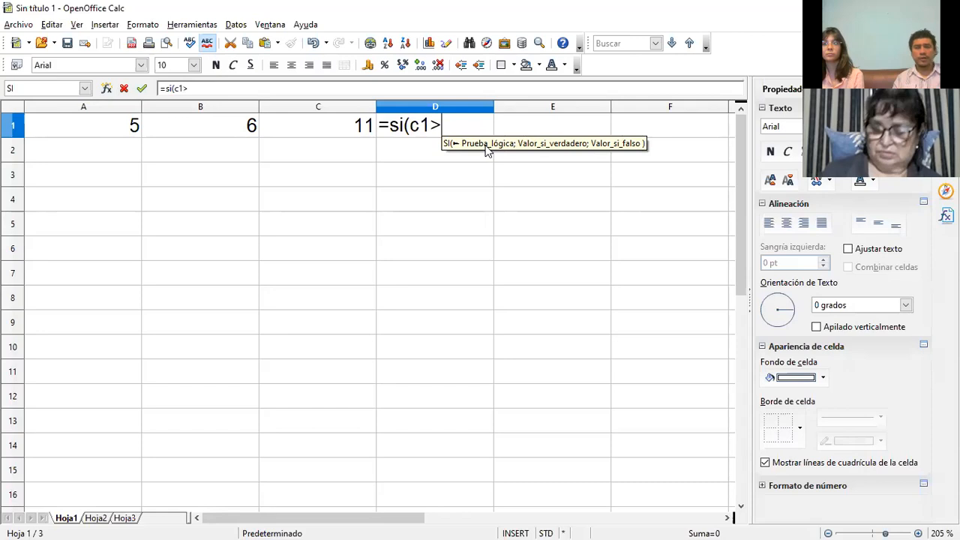
type("10")
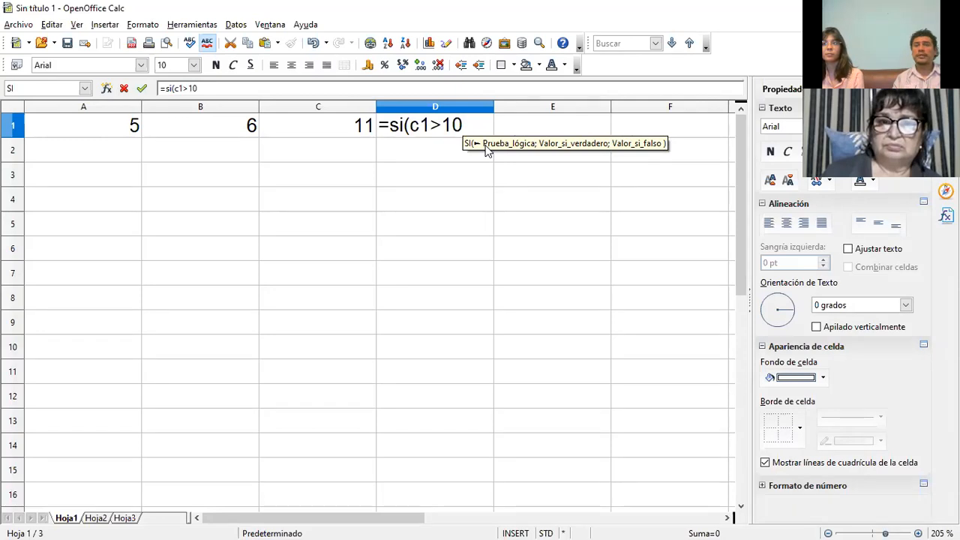
type(";")
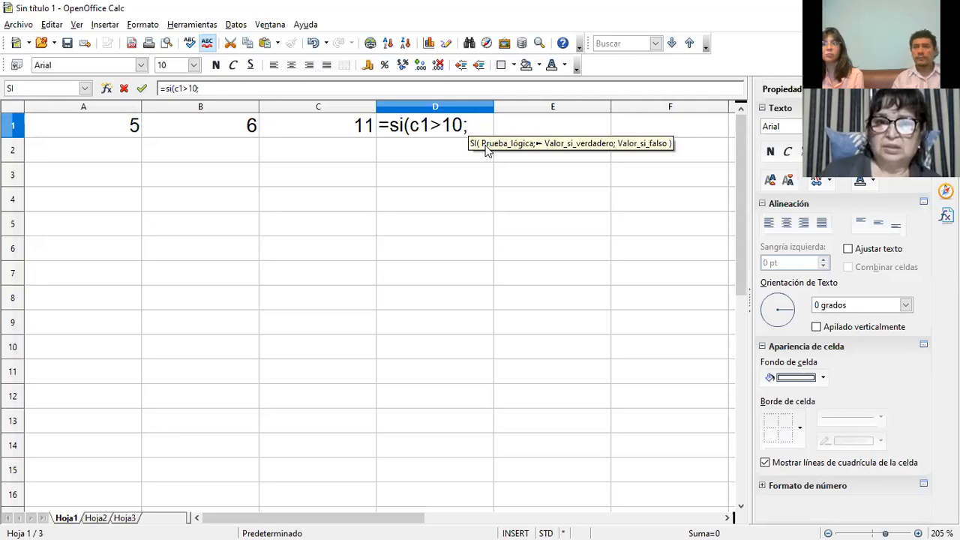
type("mayor")
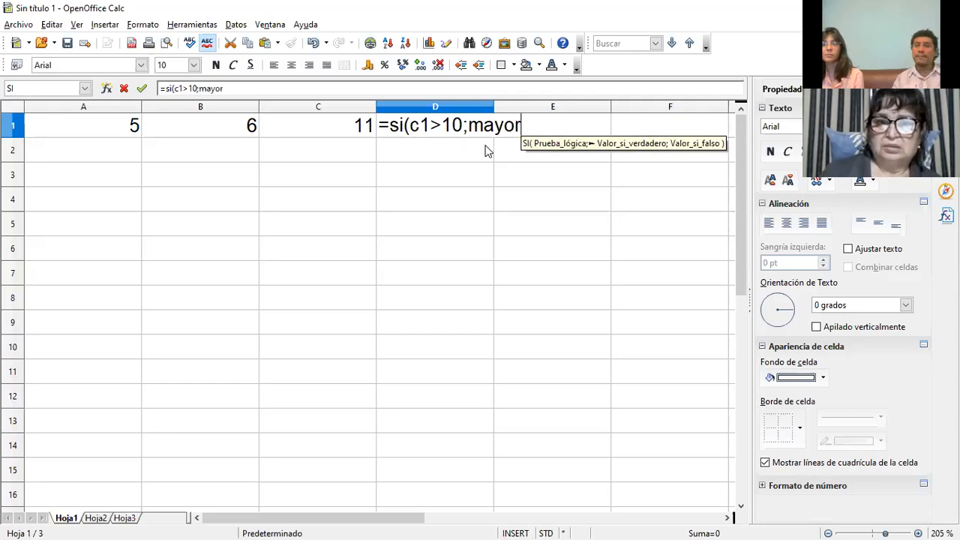
type(";")
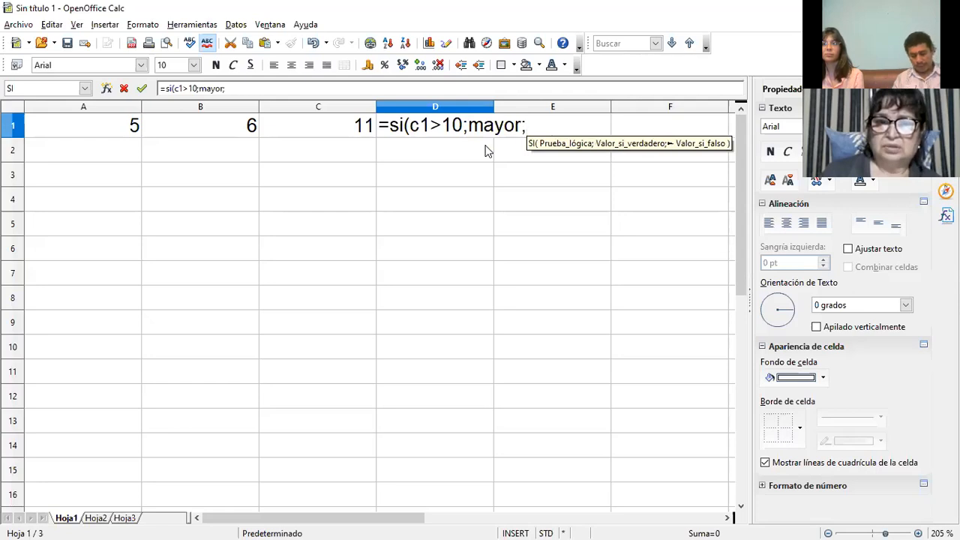
type("no")
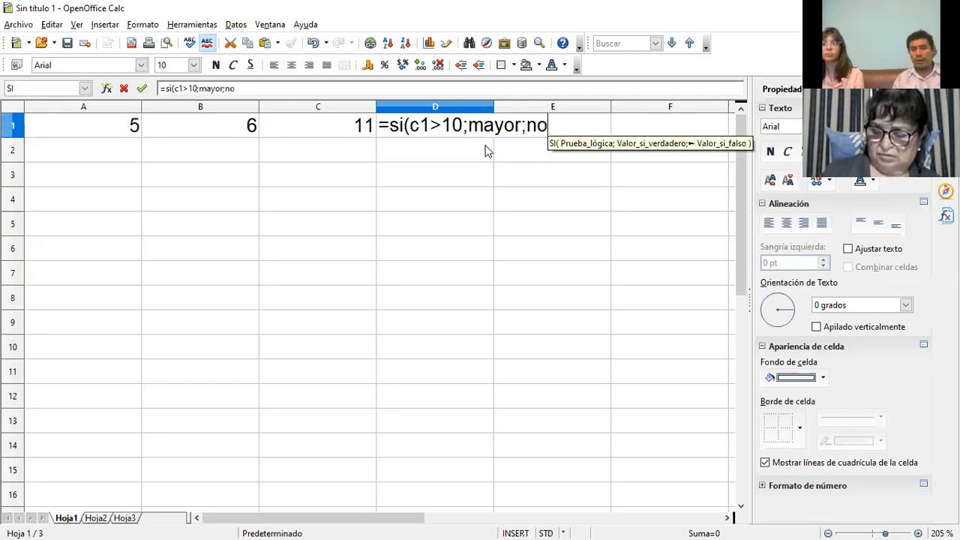
type(")")
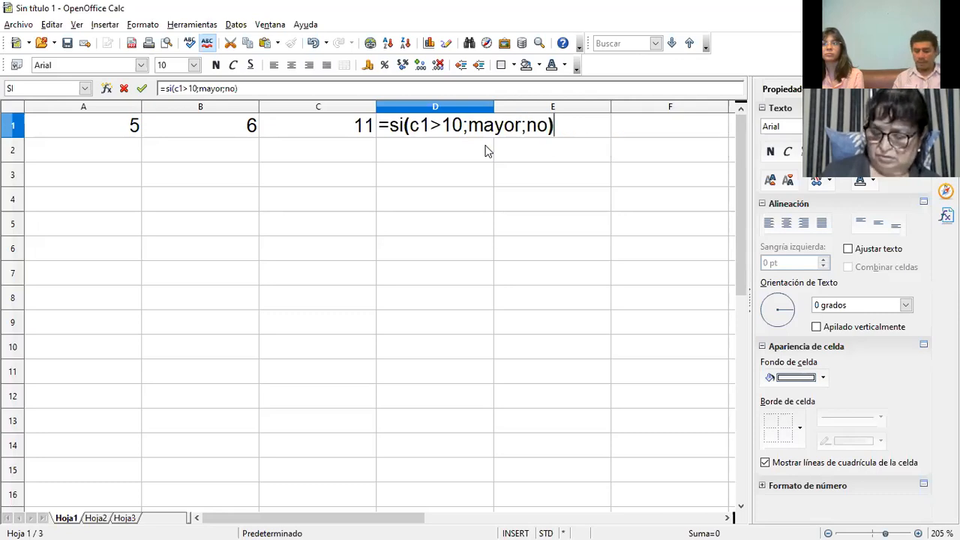
Step: Enclose the true-value text mayor in double quotation marks within the D1 formula
key("Left")
key("Left")
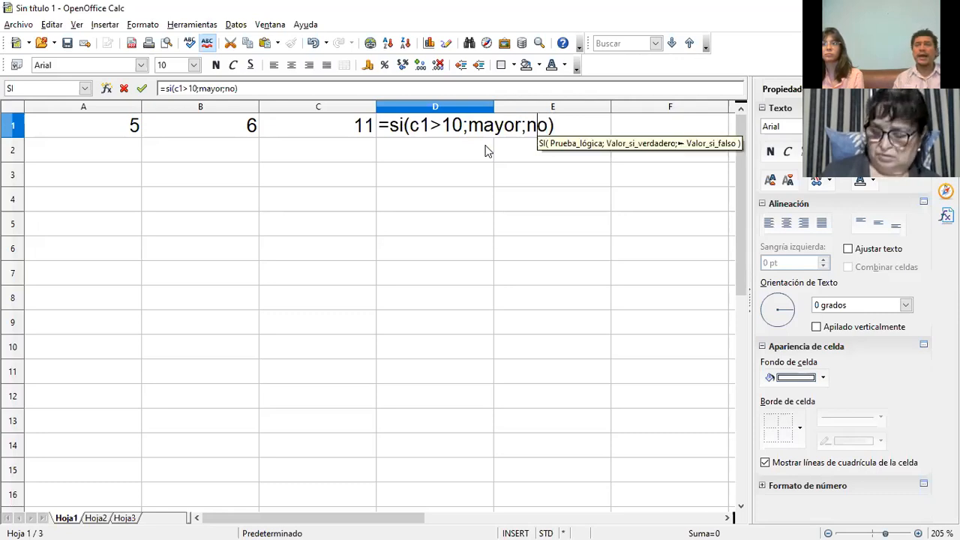
key("Left")
key("Left")
key("Left")
key("Left")
key("Left")
key("Left")
key("Left")
key("Left")
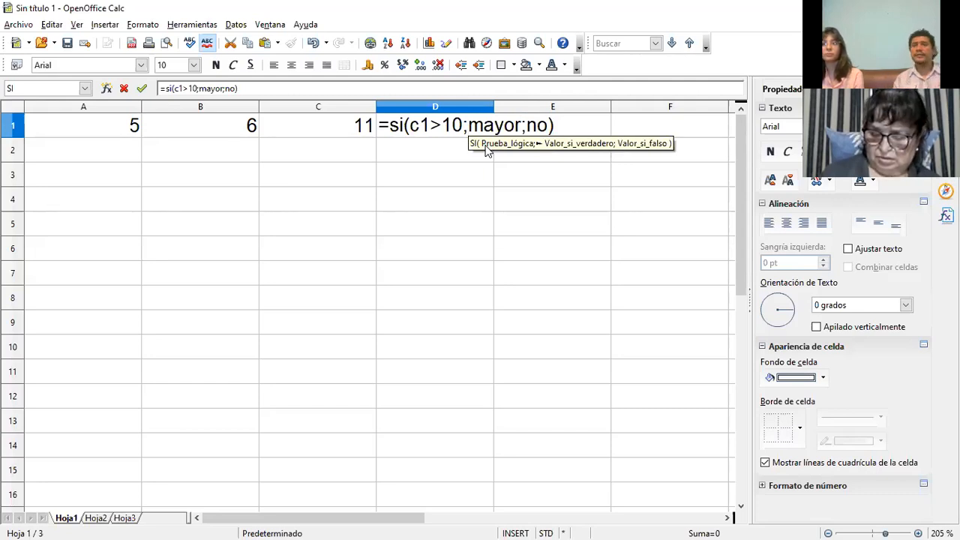
type("\"")
key("Right")
key("Right")
key("Right")
key("Right")
key("Right")
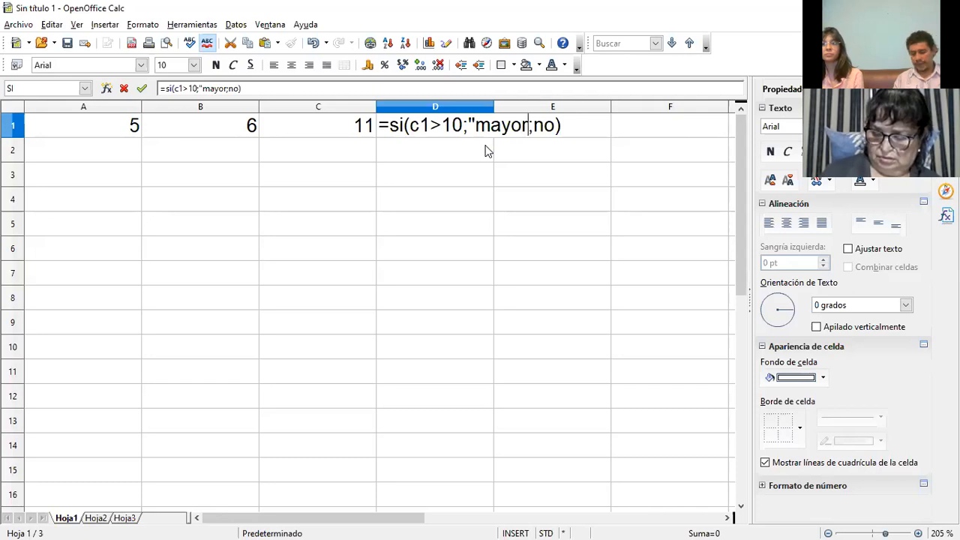
type("\"")
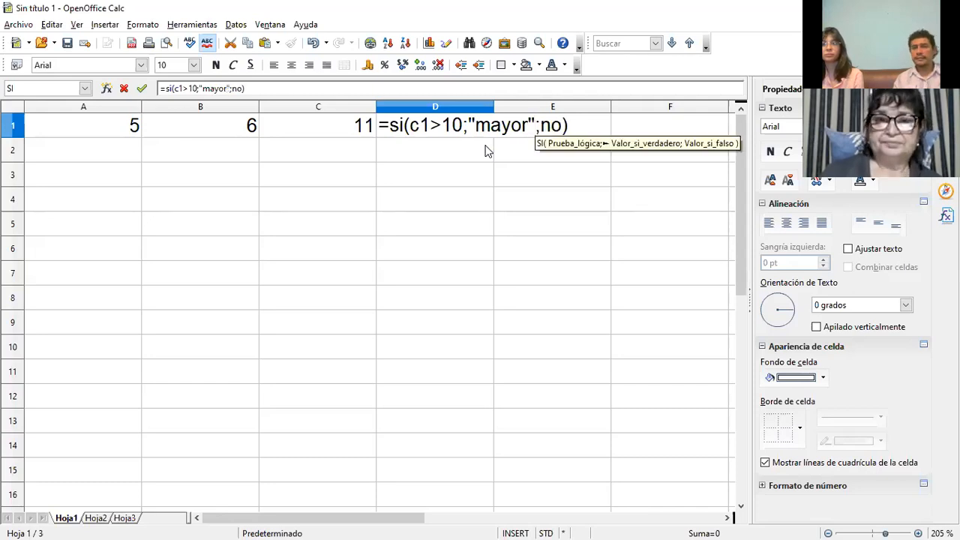
Step: Enclose the false-value text no in double quotation marks and commit the D1 formula
key("Right")
type("\";")
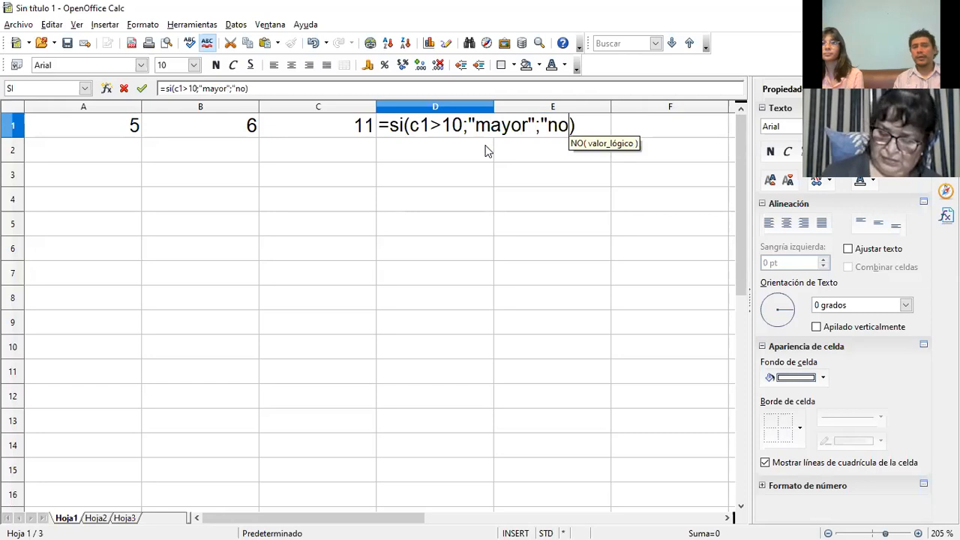
type("\"")
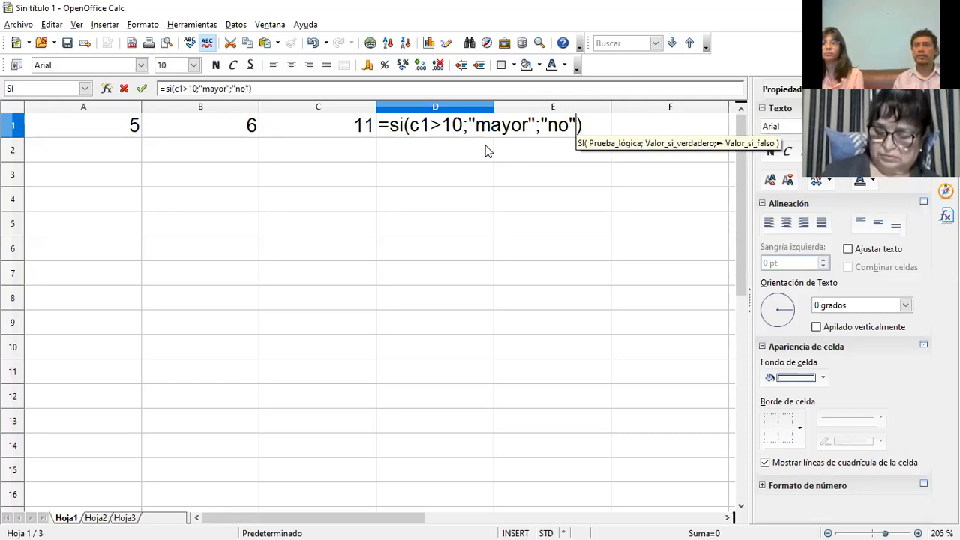
key("Return")
key("Up")
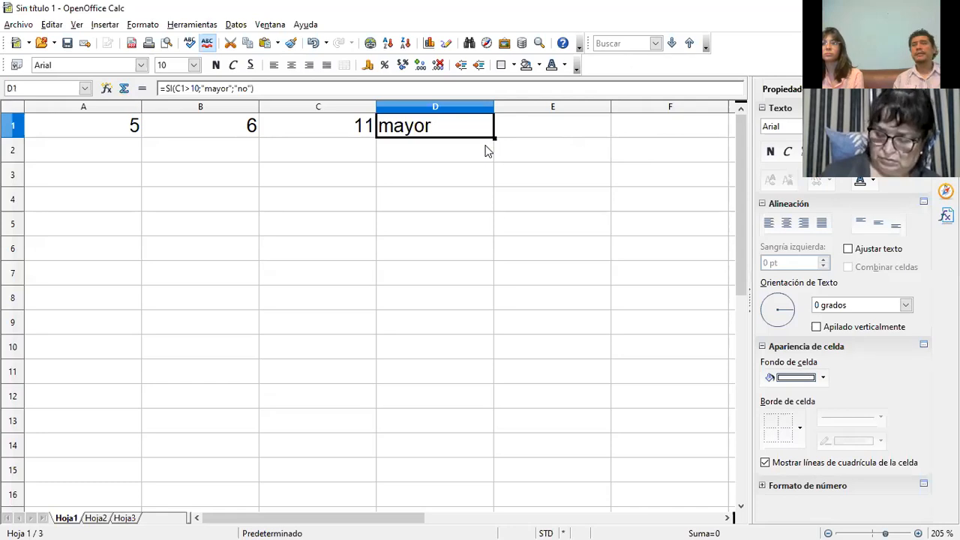
Step: Change cell B1 to 3 and check the conditional formula's result in D1
key("Left")
key("Left")
key("Left")
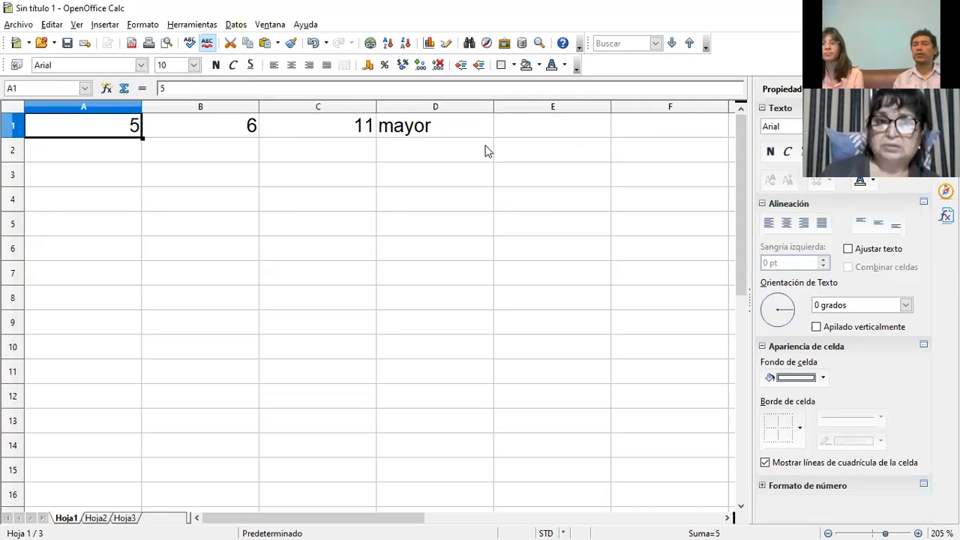
key("Right")
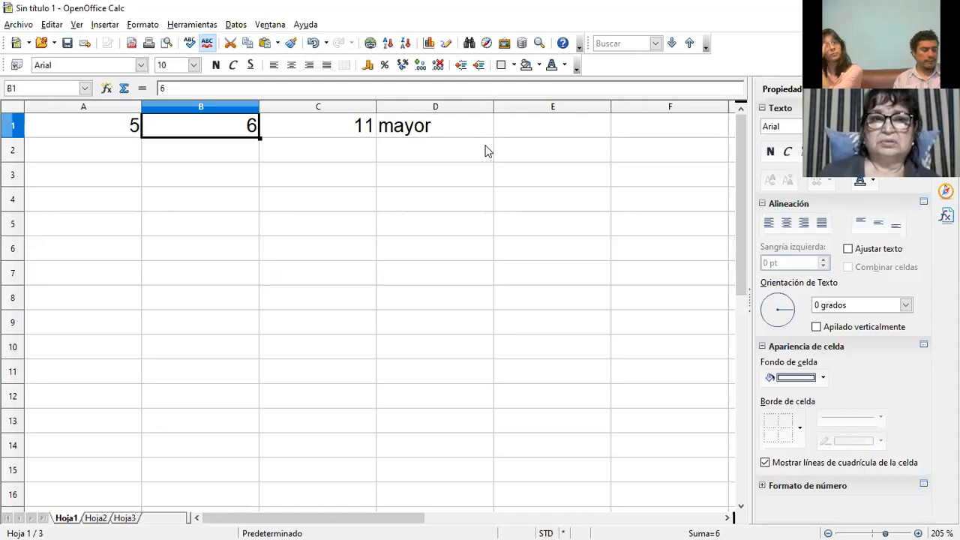
type("3")
key("Return")
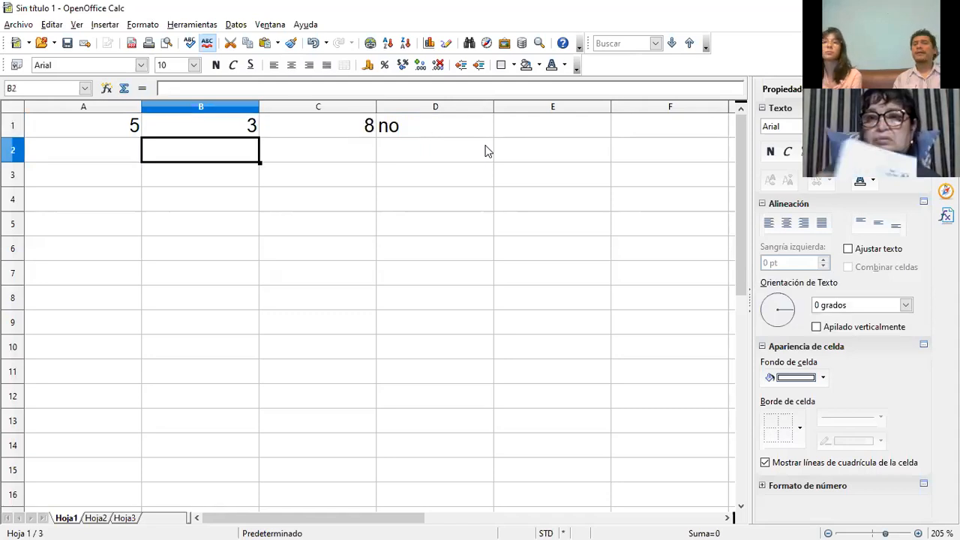
key("Up")
key("Right")
key("Right")
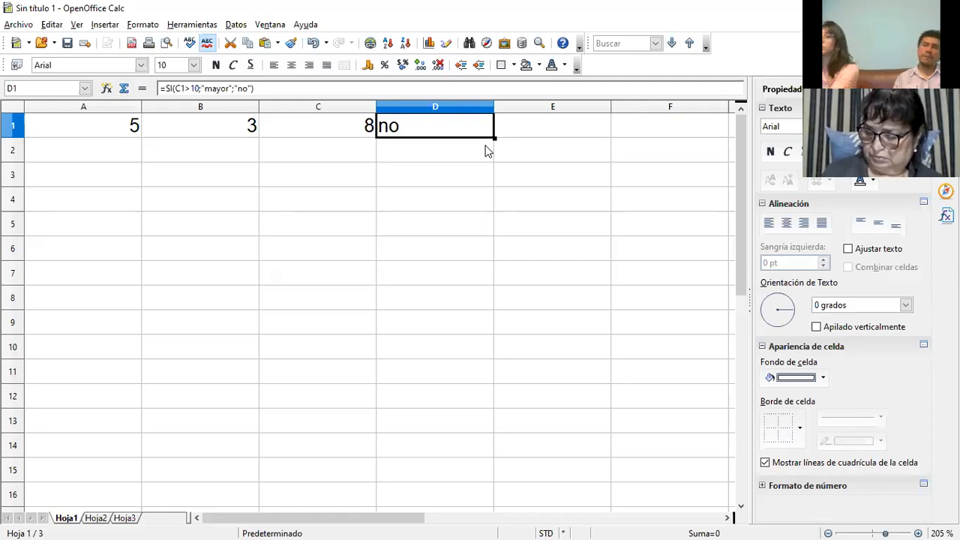
Step: Set cell B1 to 5 to test the conditional formula at its limit
key("Left")
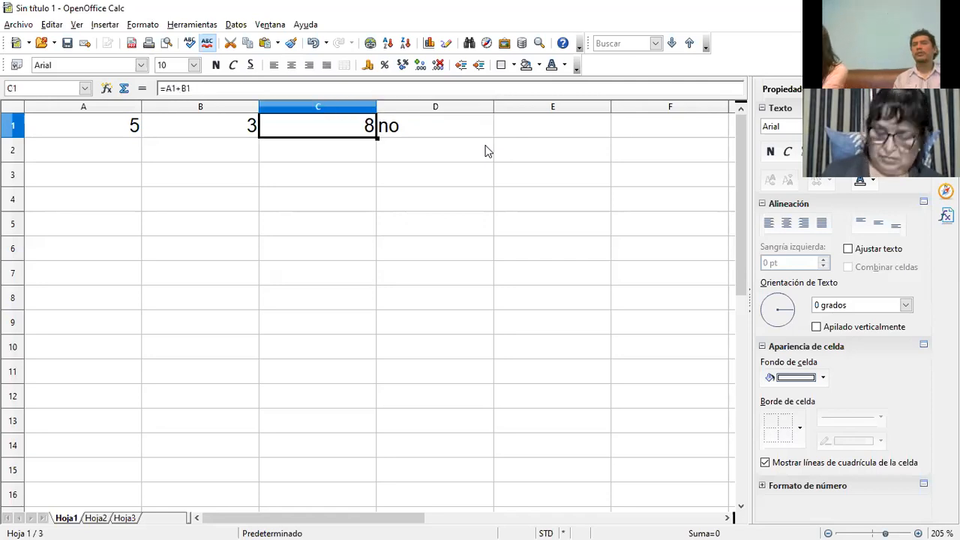
key("Right")
key("Left")
key("Left")
type("5")
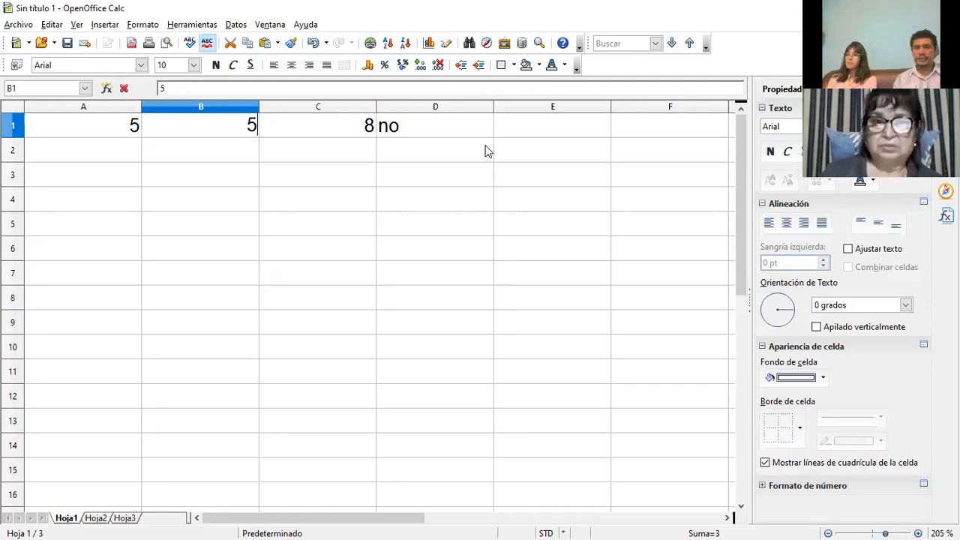
key("Return")
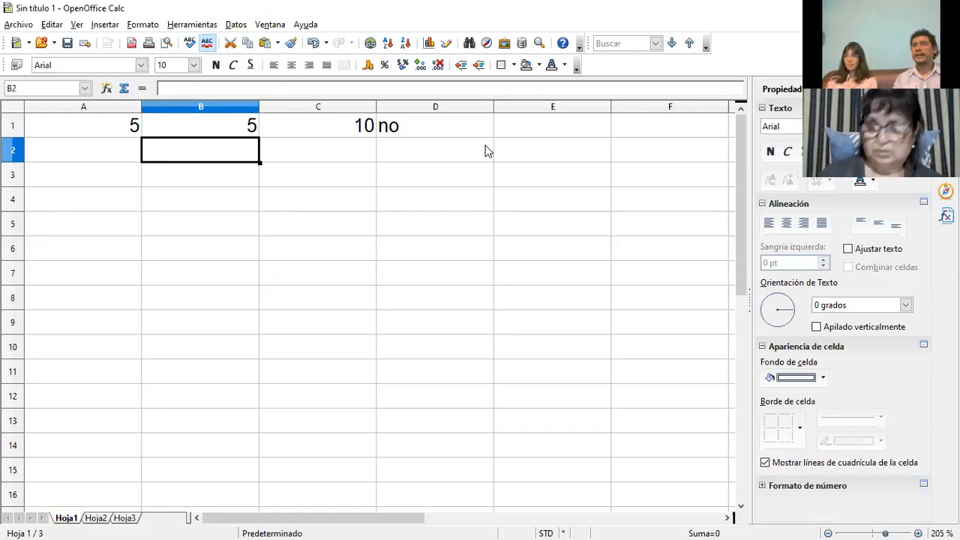
Step: Set cell B1 to 6 to test the conditional formula above its limit
key("Up")
type("6")
key("Return")
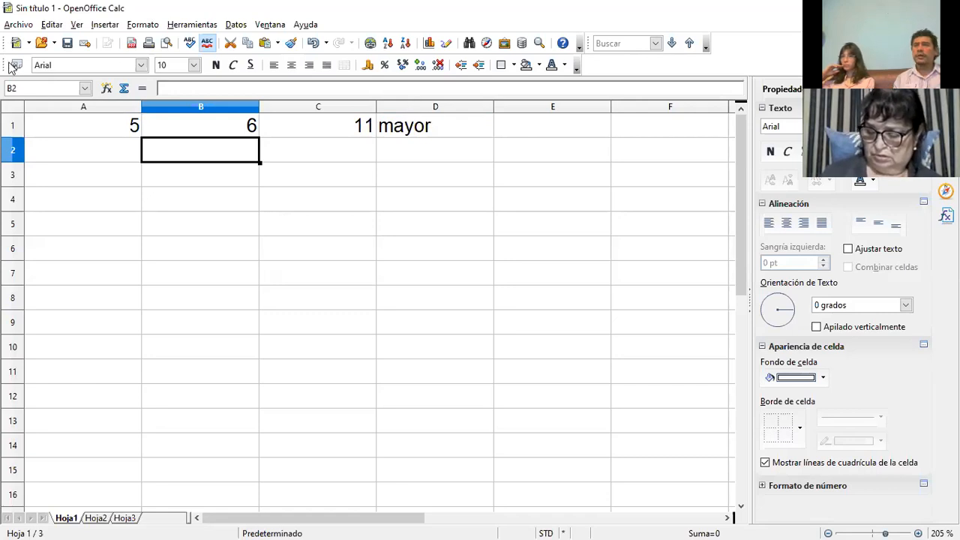
Step: Save the spreadsheet in the Documents folder as pruebaxx in the ODF spreadsheet (.ods) format
left_click(26, 27)
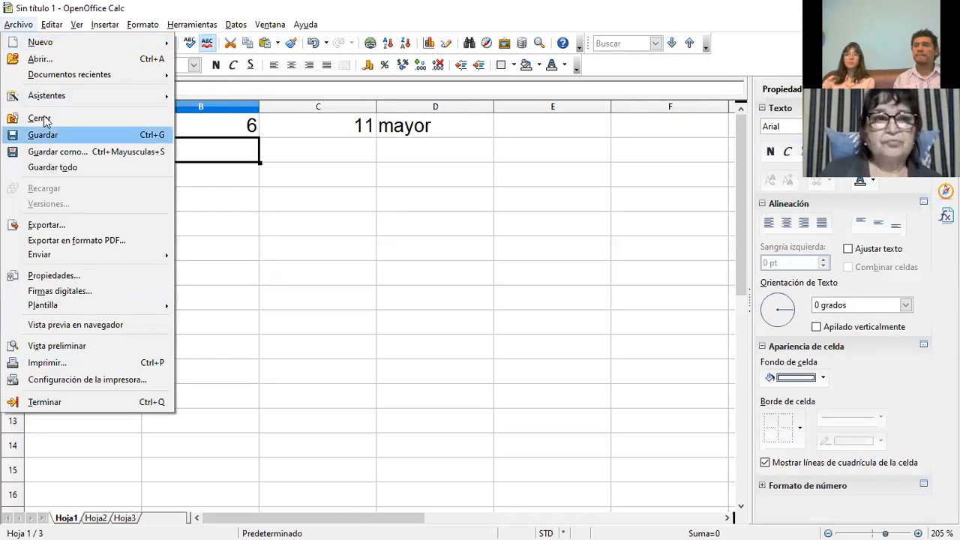
key("Escape")
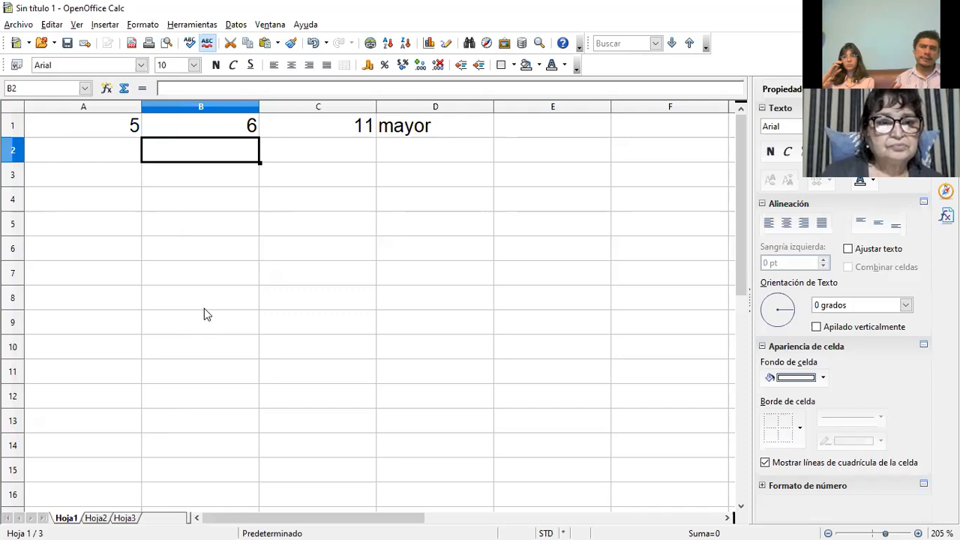
key("ctrl+s")
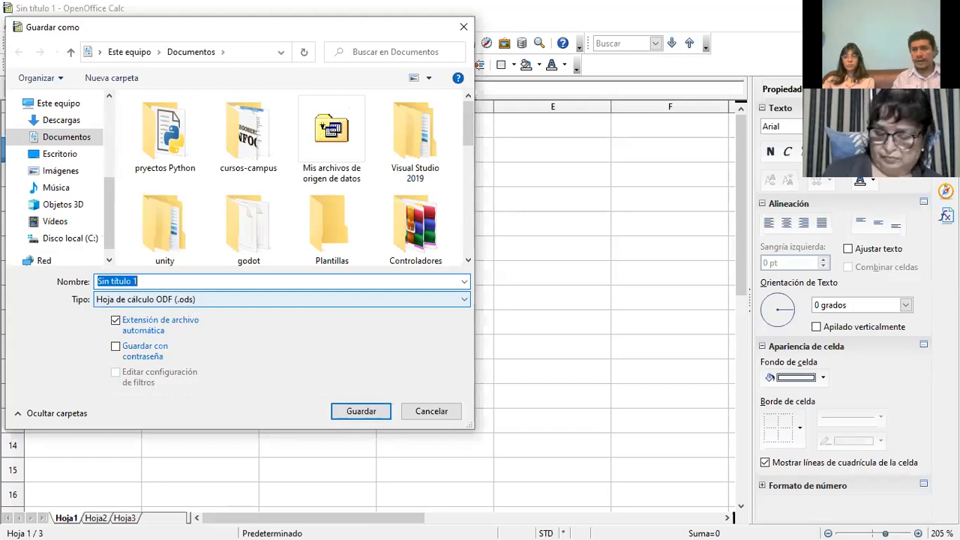
type("pruebaxx")
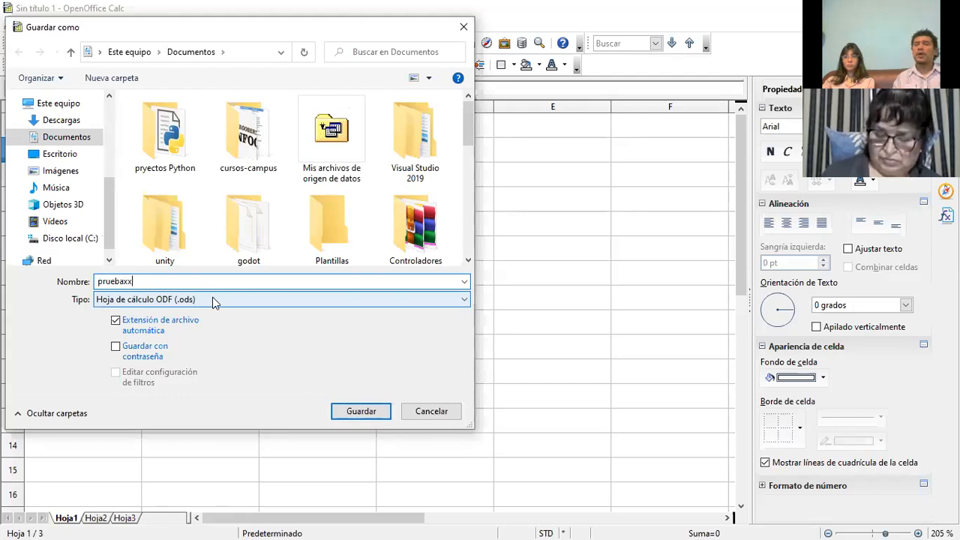
left_click(359, 414)
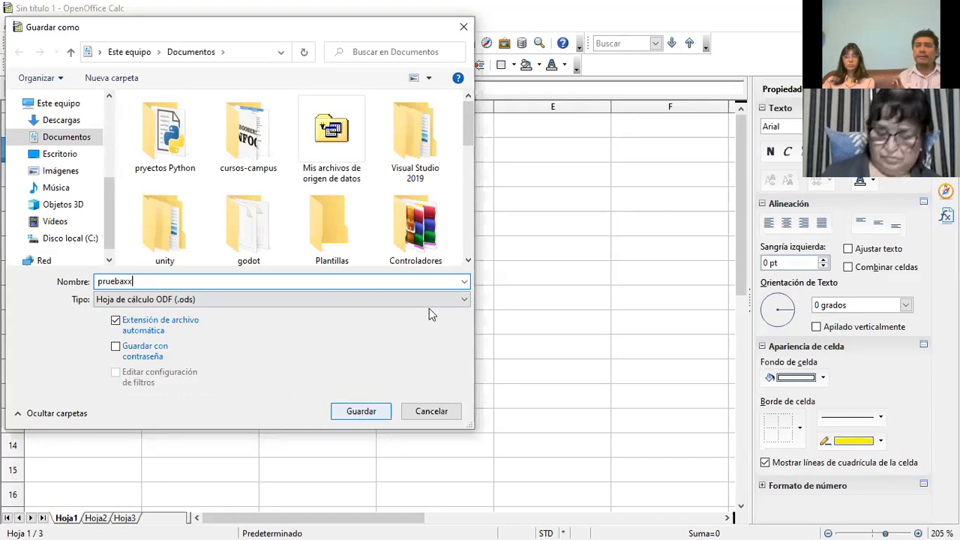
left_click(382, 300)
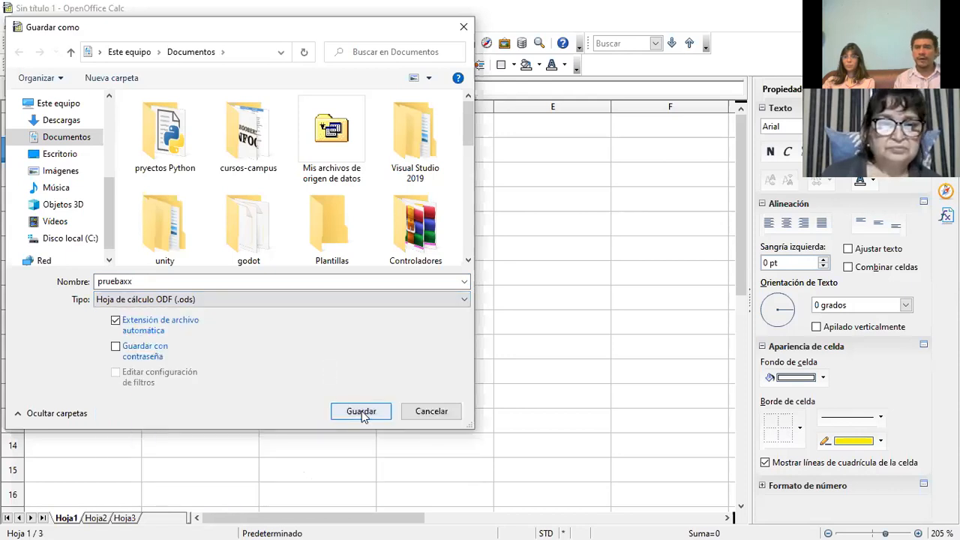
left_click(361, 412)
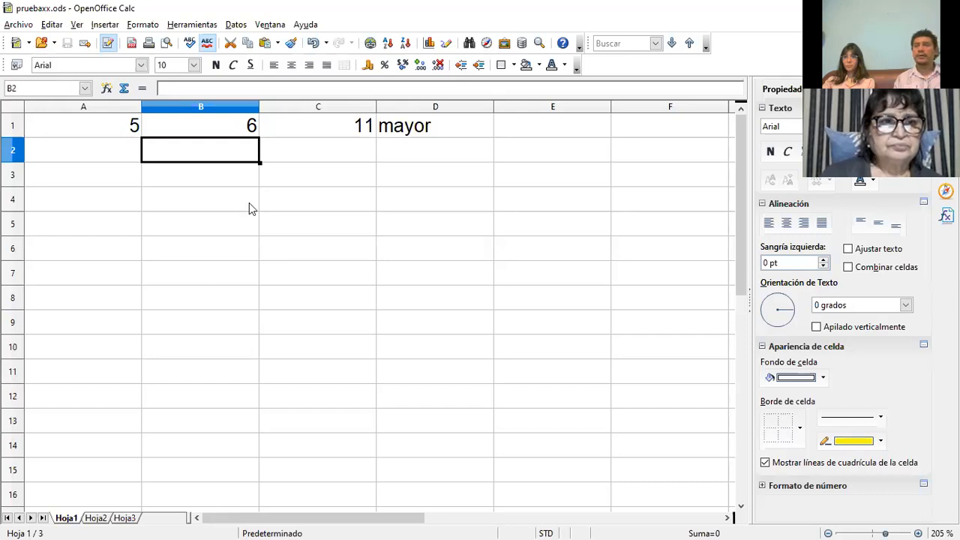
Step: View the recent documents list and switch to the blank workbook in Excel
left_click(20, 28)
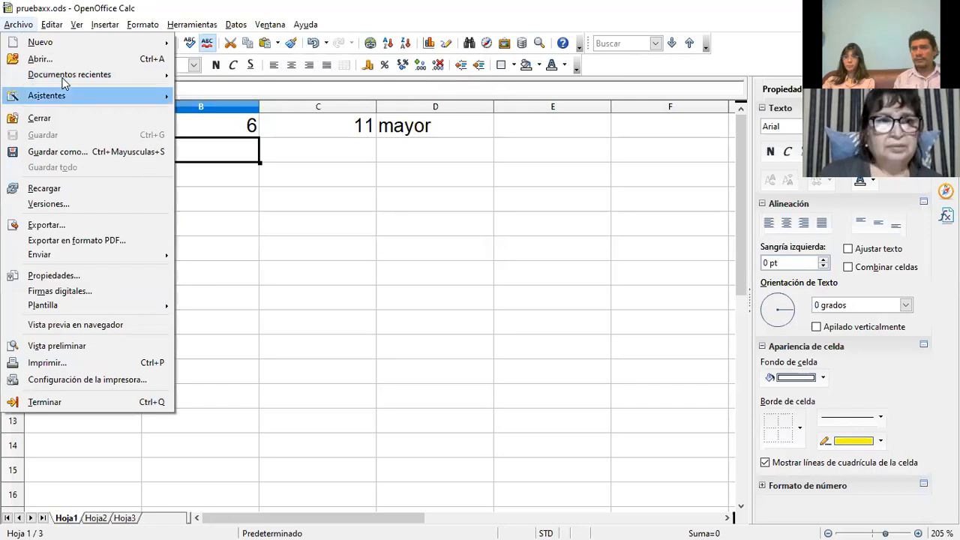
mouse_move(64, 78)
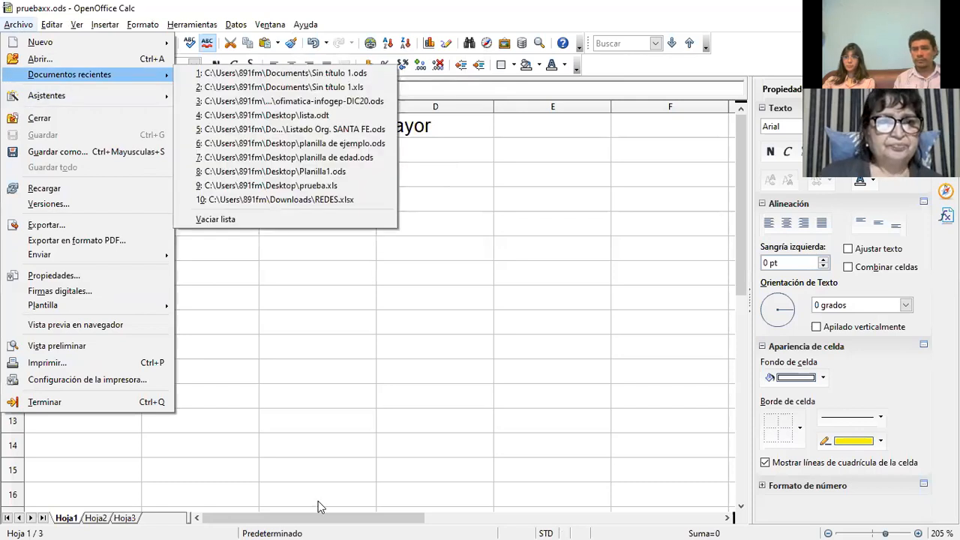
left_click(411, 523)
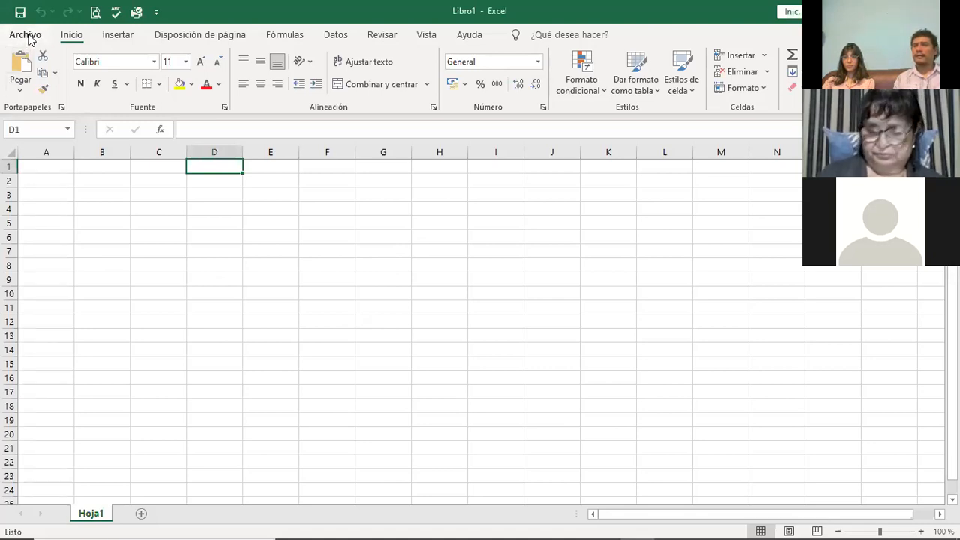
Step: Try to open pruebaxx from the Documents folder on this PC, and cancel the file-in-use prompt
left_click(30, 39)
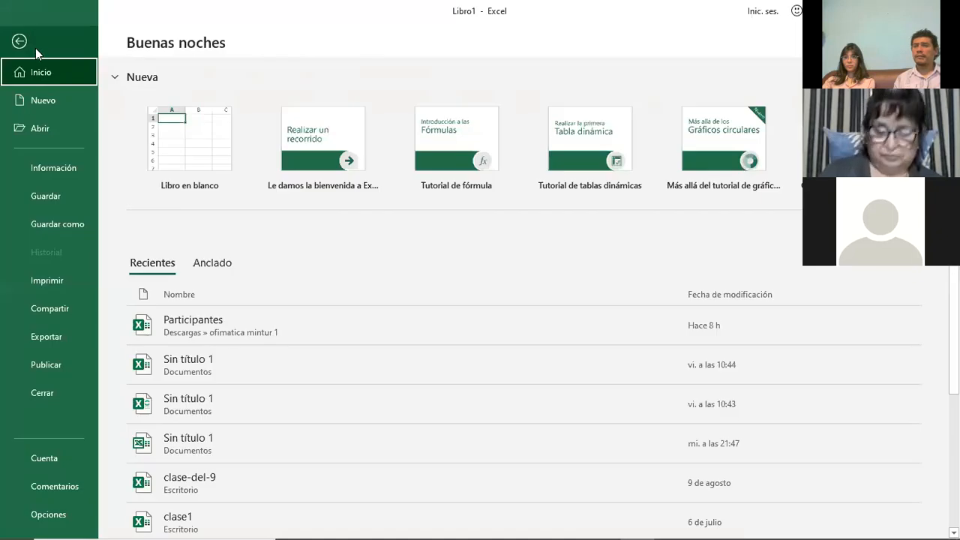
left_click(43, 115)
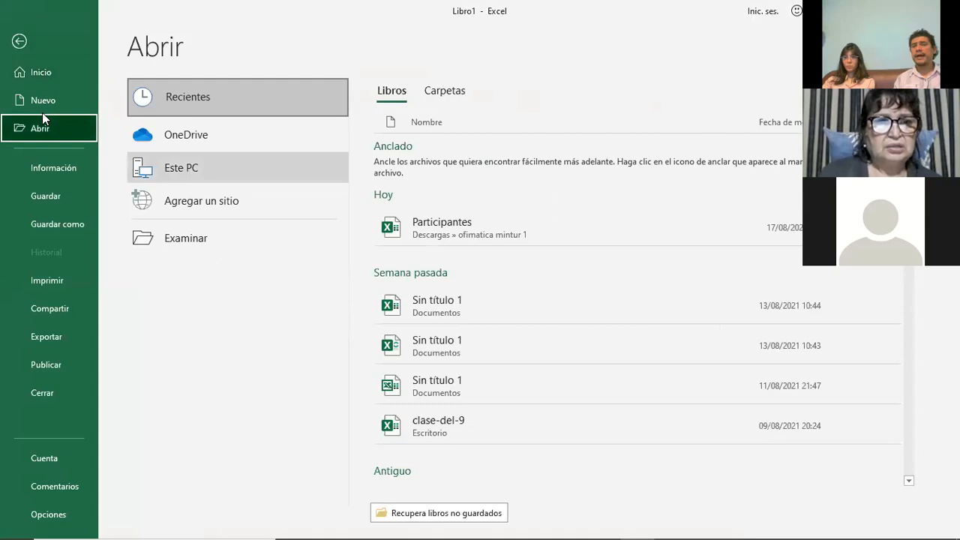
left_click(182, 169)
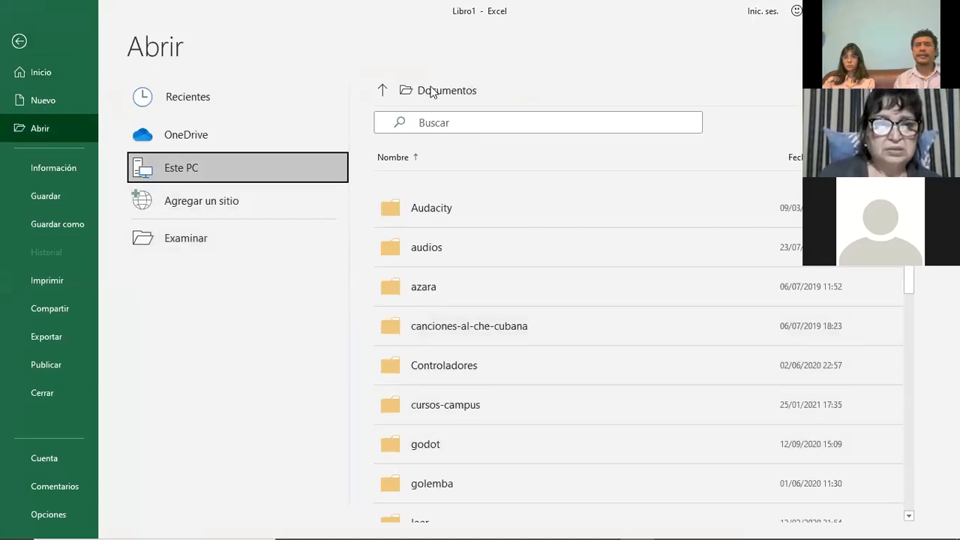
scroll(418, 339, "down", 4)
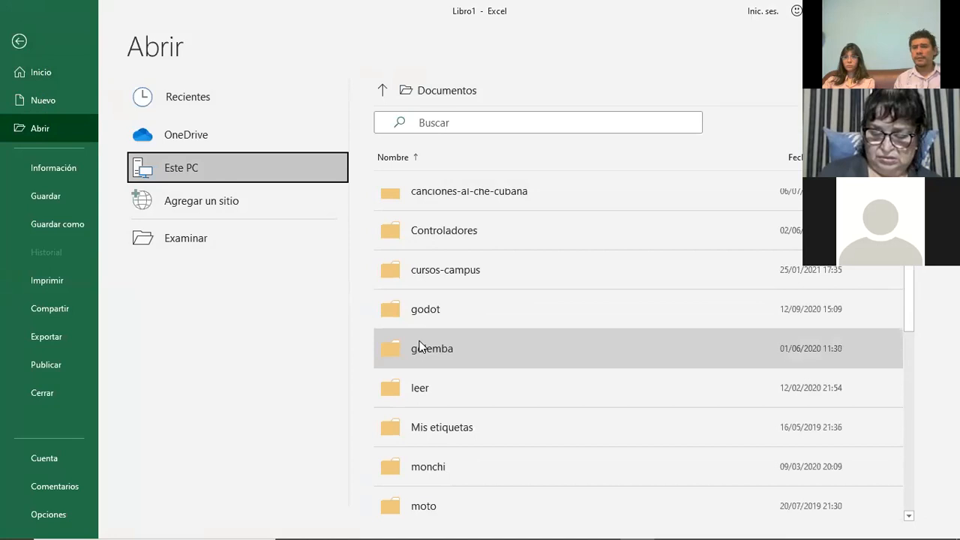
scroll(420, 345, "down", 6)
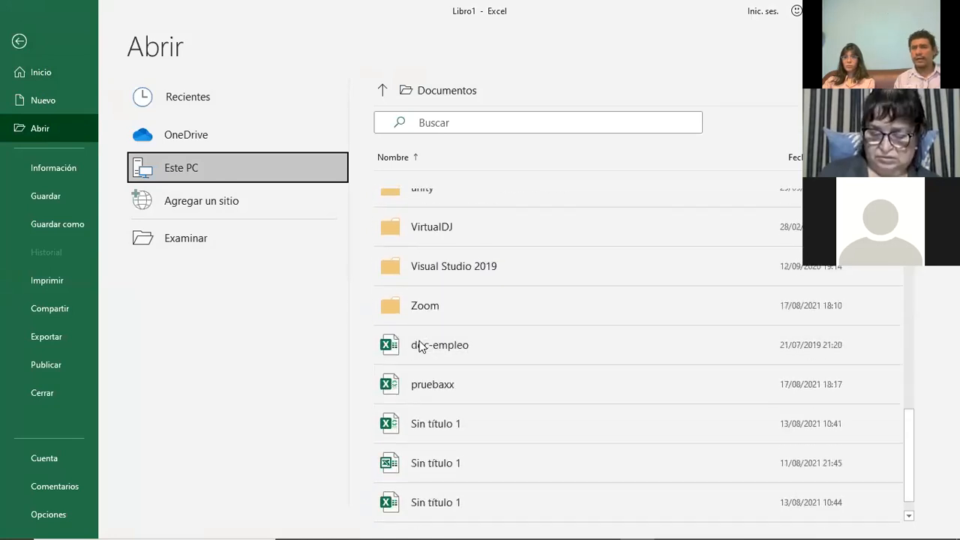
left_click(413, 388)
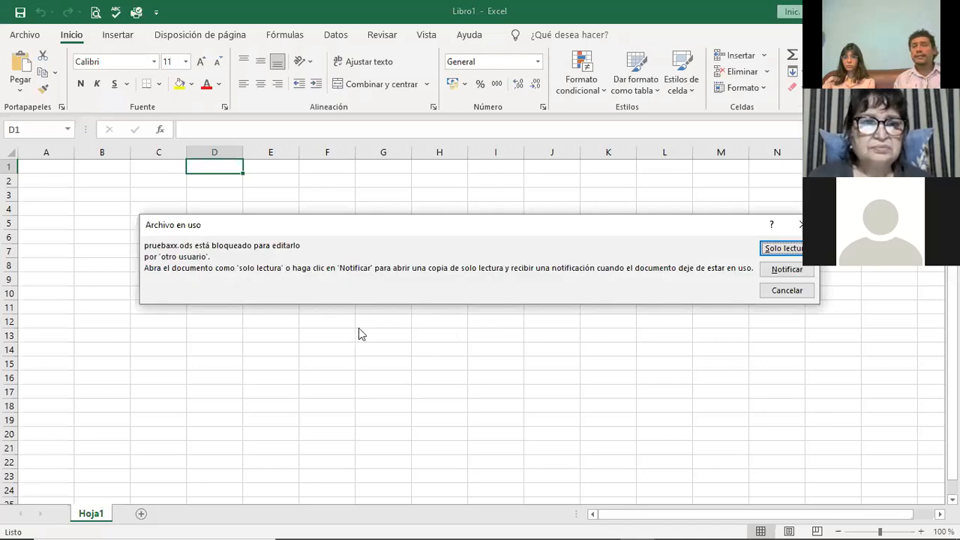
key("alt+Tab")
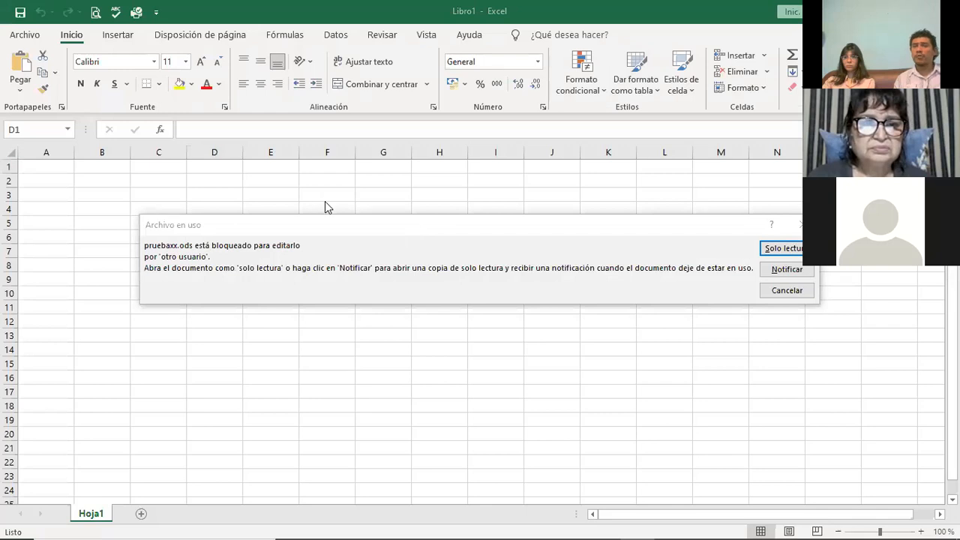
left_click_drag(413, 225, 325, 201)
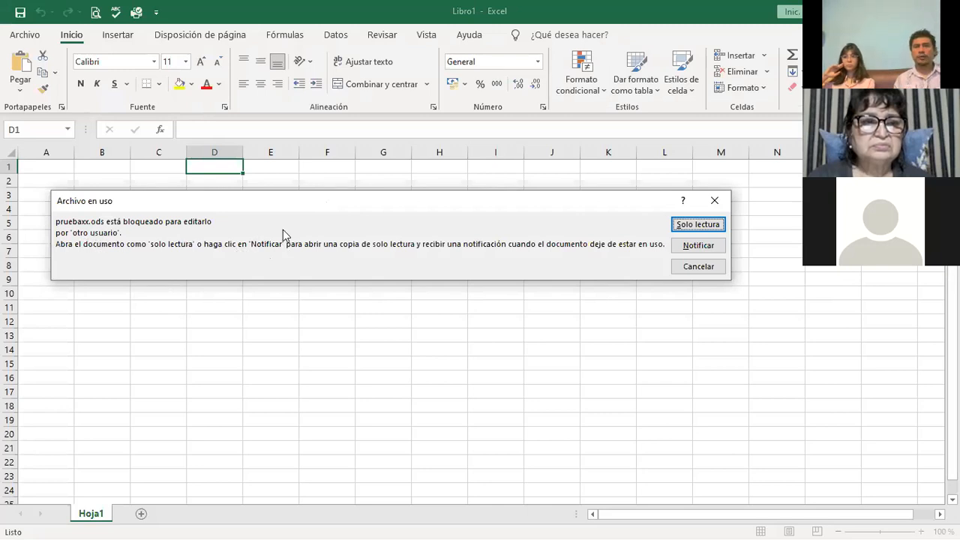
left_click(710, 270)
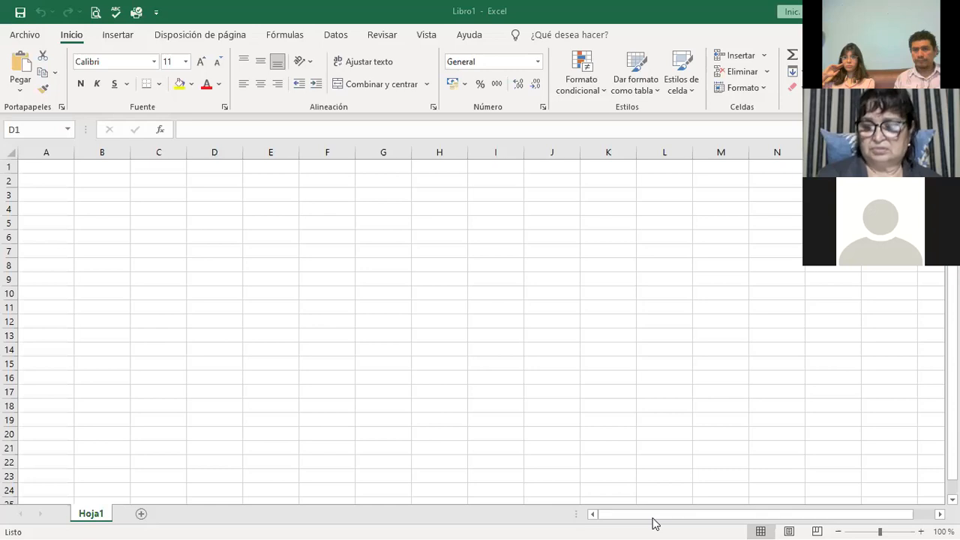
Step: Open the pruebaxx spreadsheet from the Documents folder on this PC
left_click(18, 39)
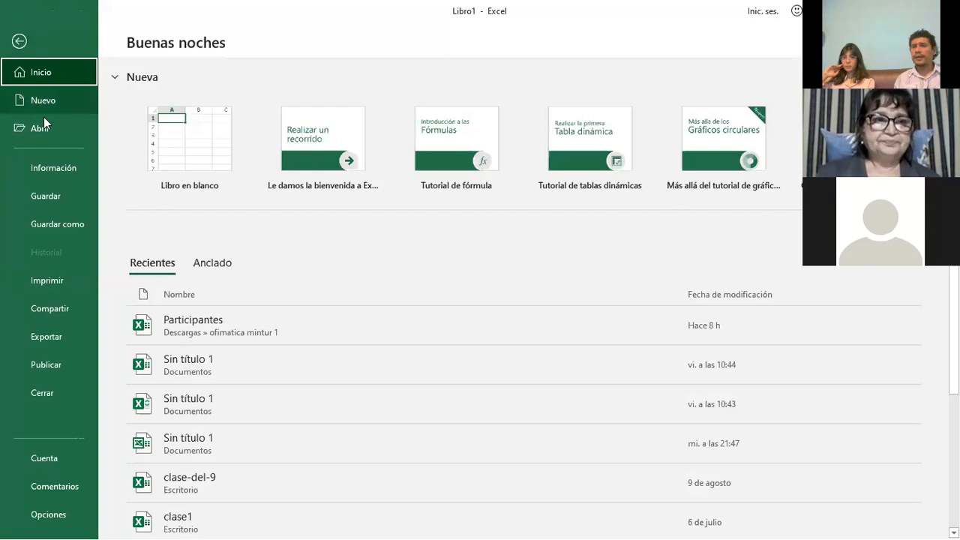
left_click(43, 118)
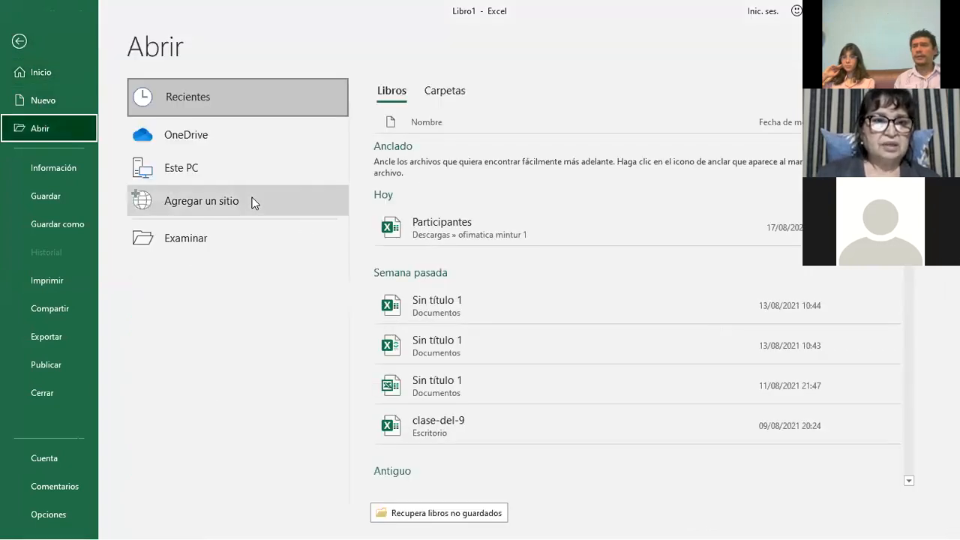
left_click(251, 173)
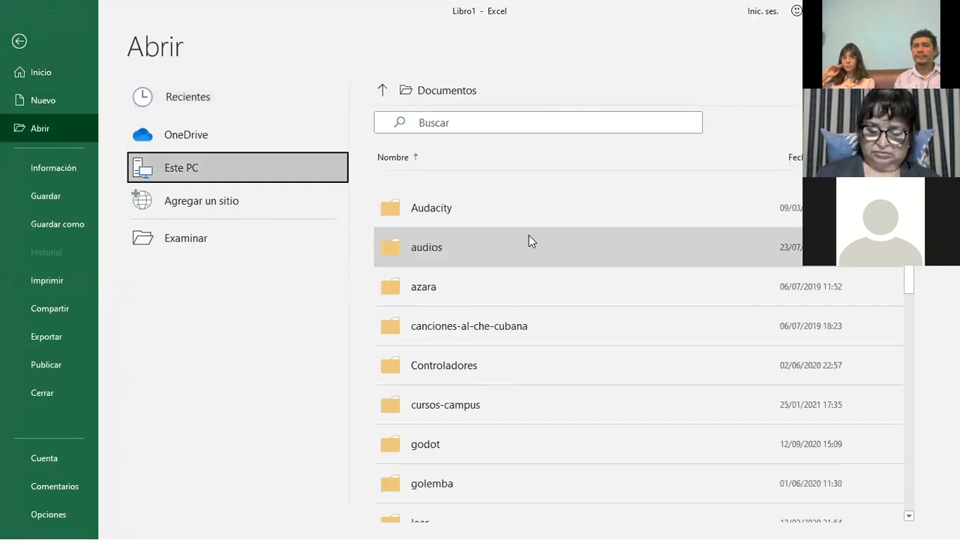
scroll(534, 240, "down", 5)
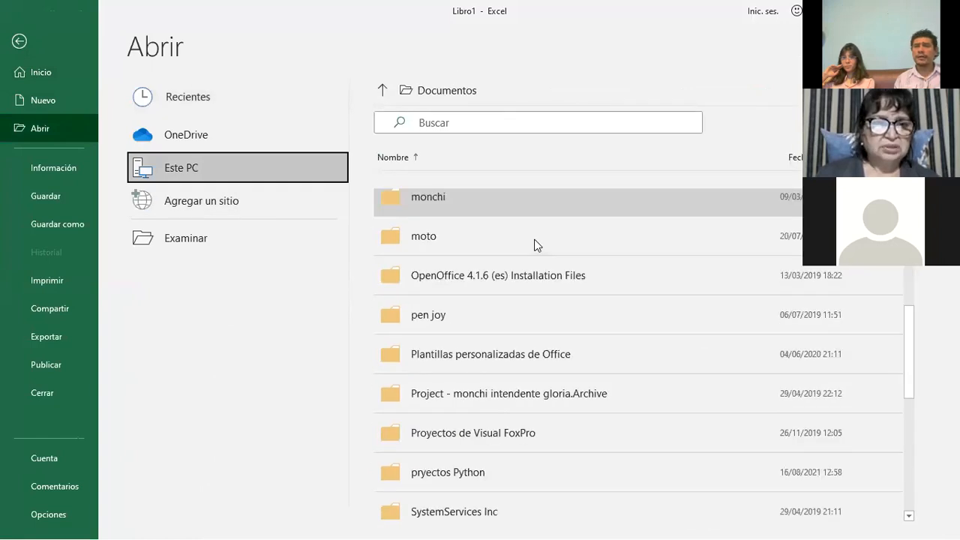
scroll(537, 246, "down", 3)
scroll(535, 240, "down", 4)
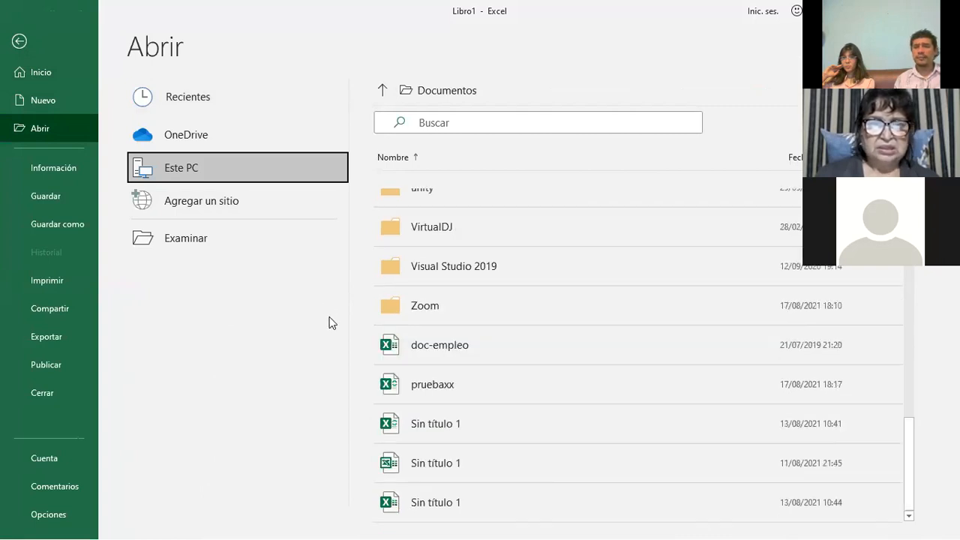
left_click(422, 389)
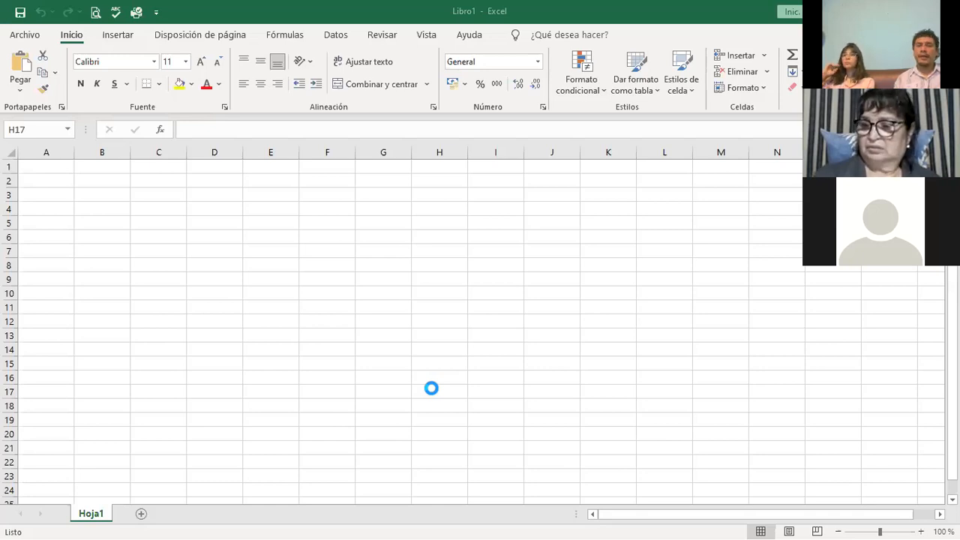
key("F2")
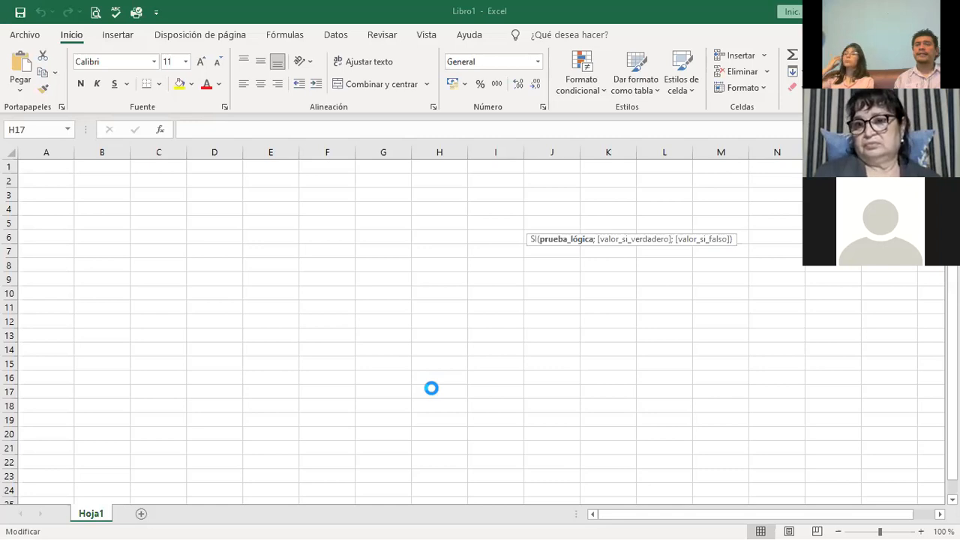
key("Escape")
key("F2")
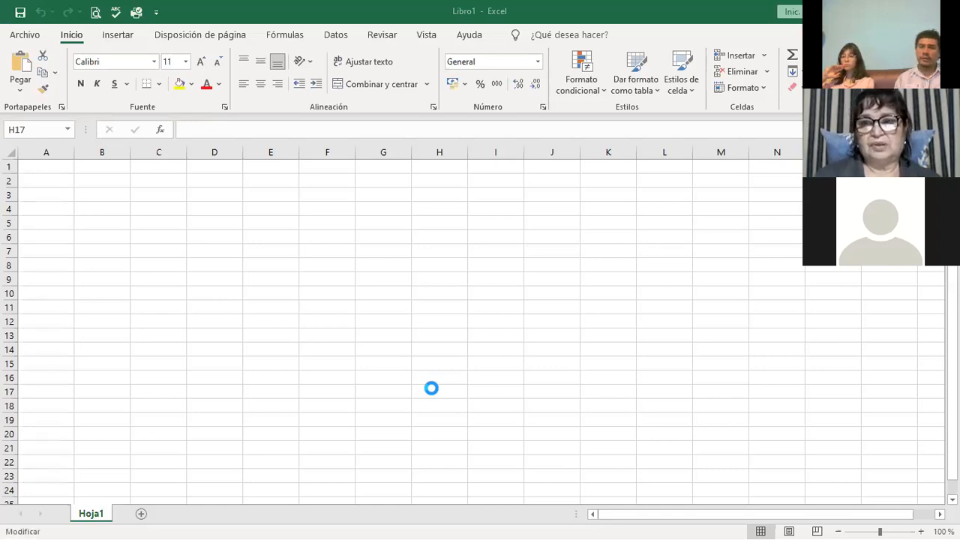
key("Escape")
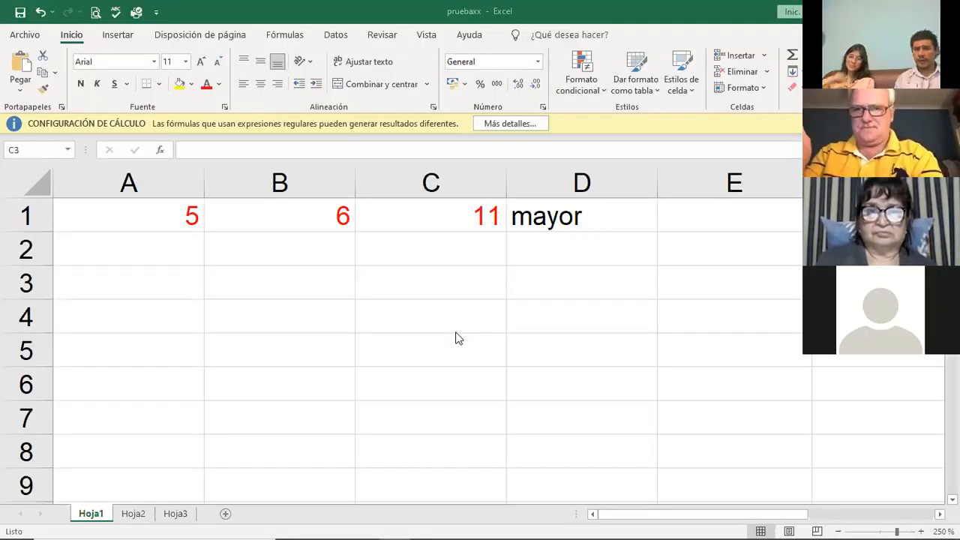
Step: Inspect the sum formula in C1 and the SI formula in D1 of the opened spreadsheet, leaving both unchanged
left_click(474, 270)
left_click(434, 218)
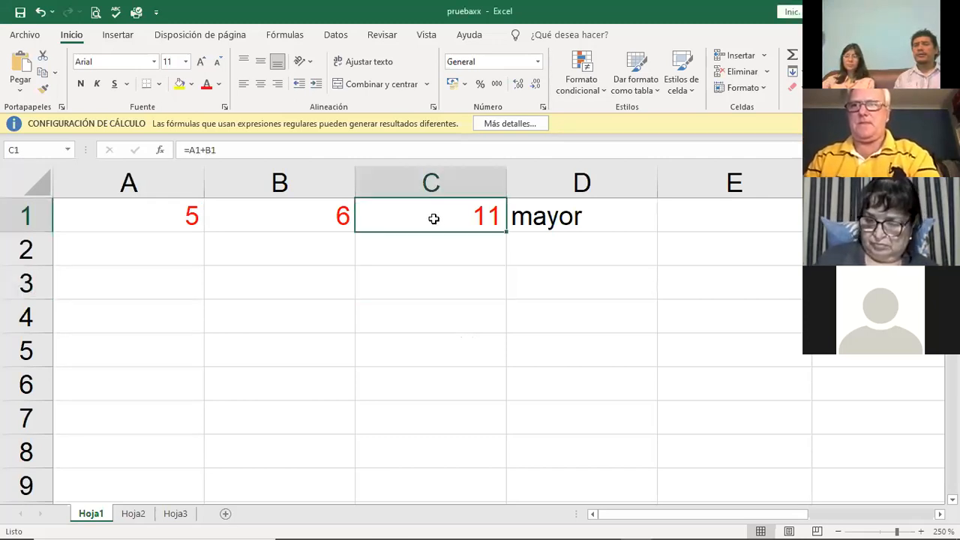
left_click(548, 218)
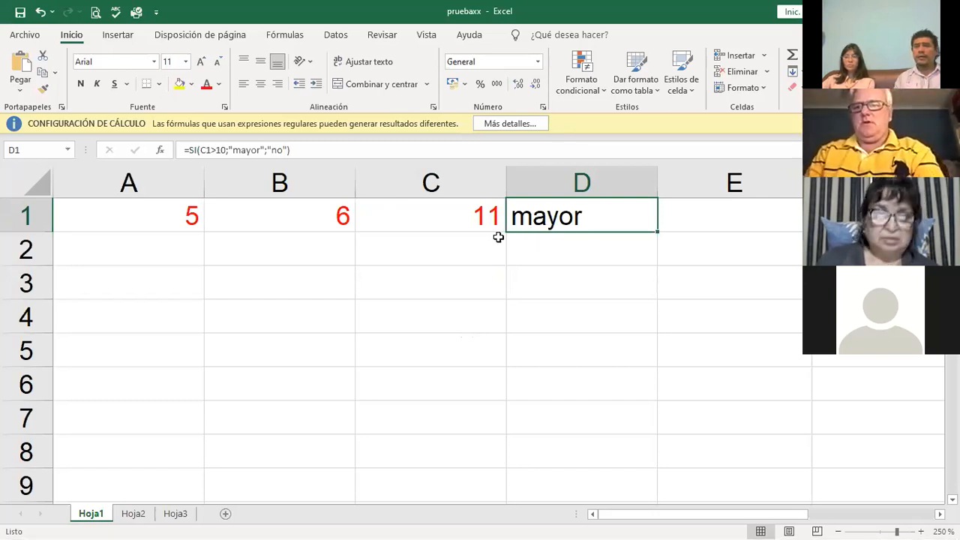
double_click(561, 213)
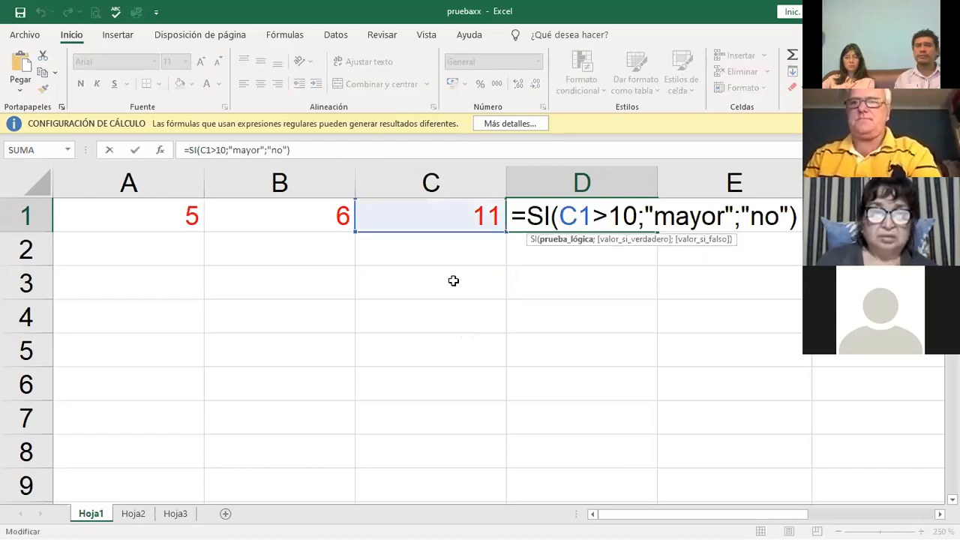
key("ctrl+Return")
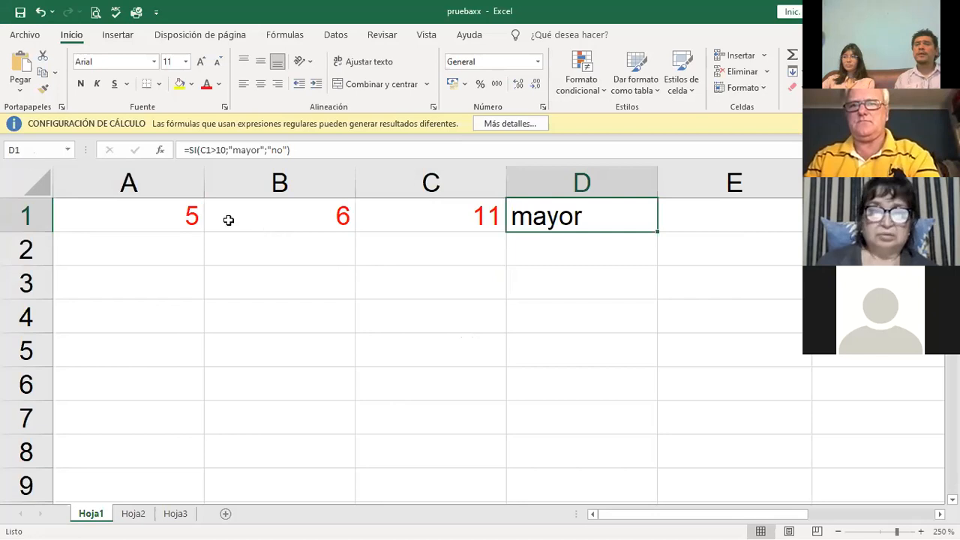
left_click(466, 251)
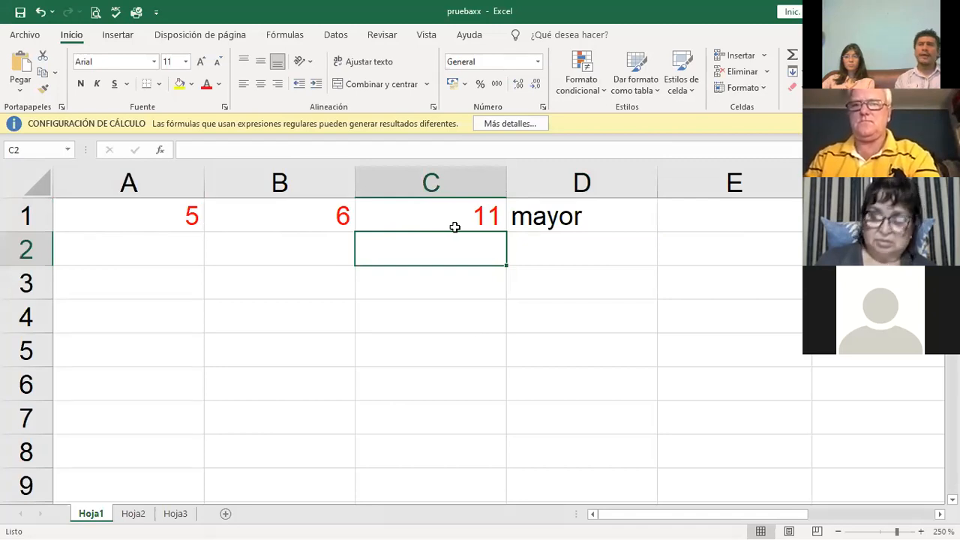
Step: Save pruebaxx in the Documents folder as a Libro de Excel file, accepting the calculation-settings compatibility warning
left_click(24, 34)
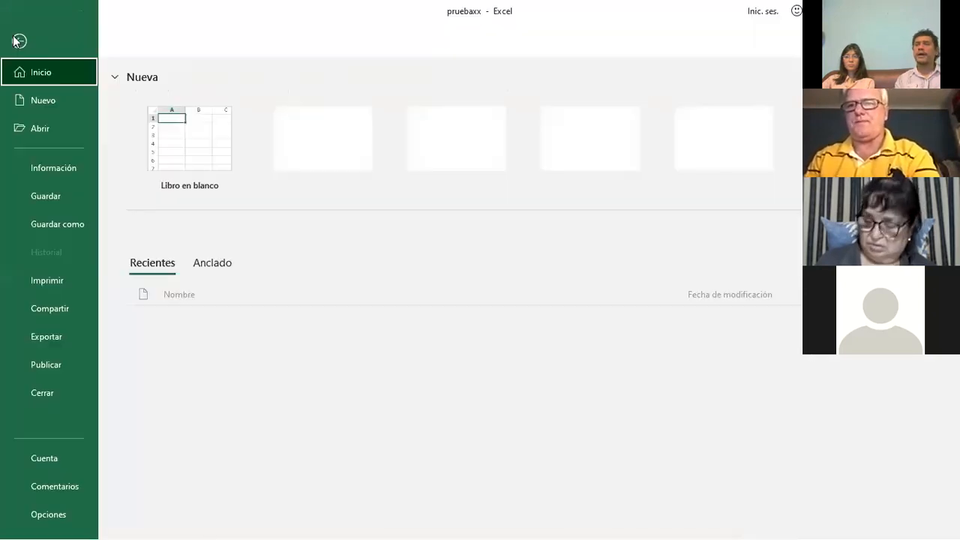
left_click(53, 224)
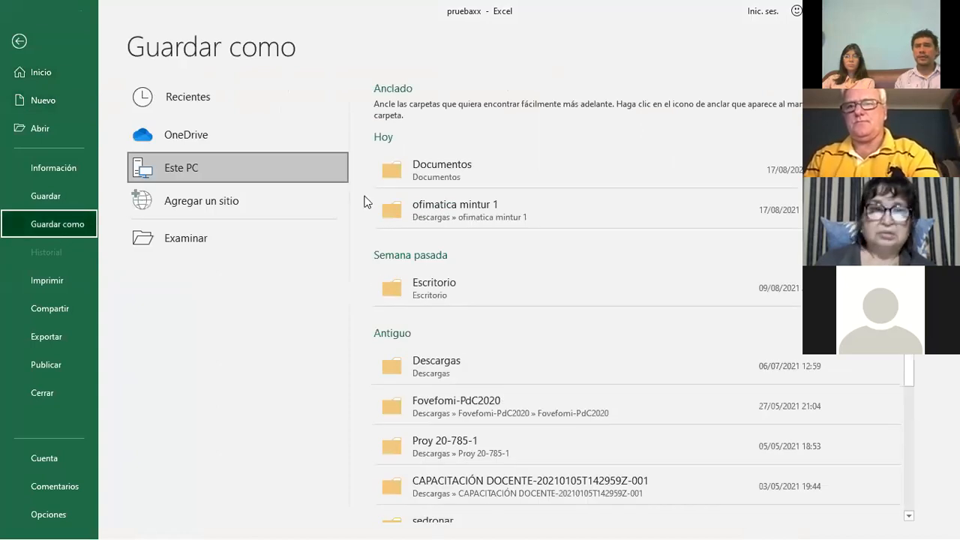
left_click(442, 171)
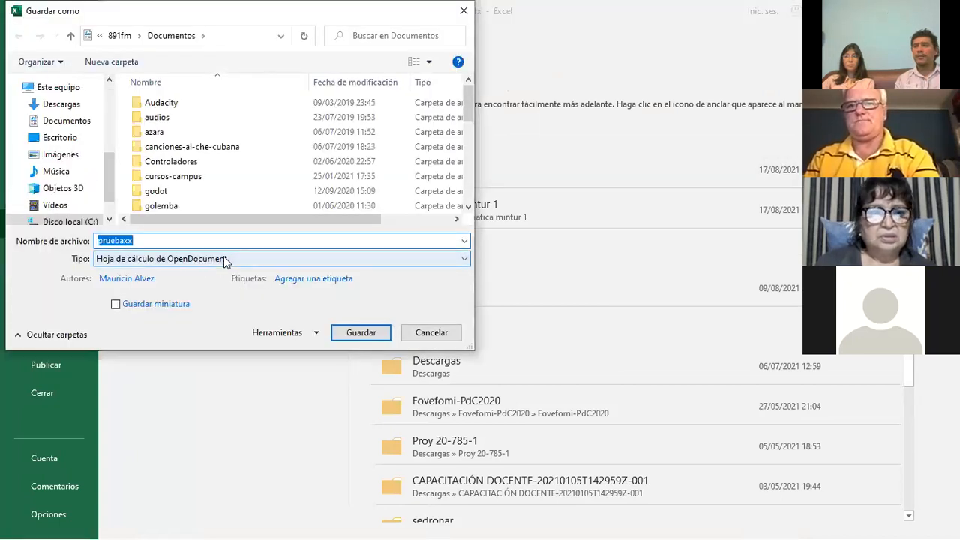
left_click(225, 260)
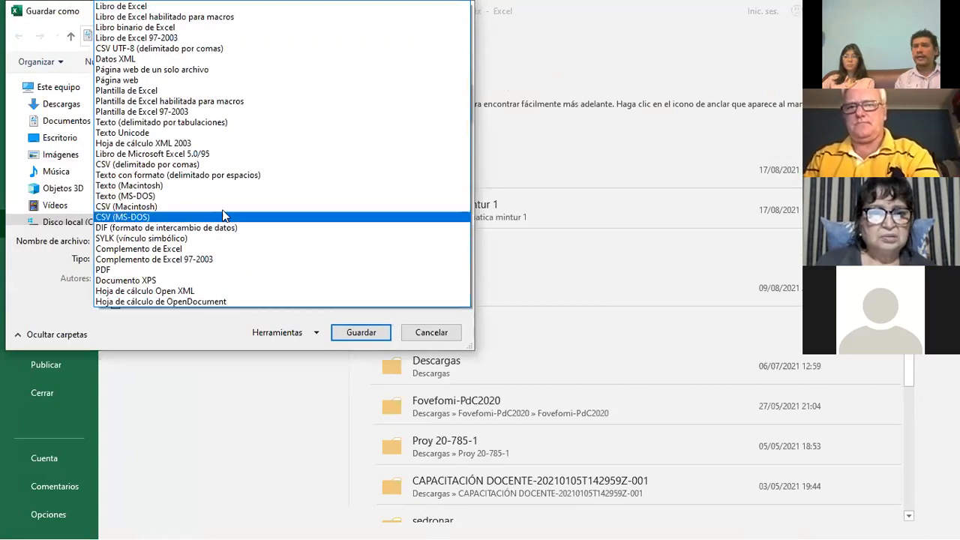
left_click(121, 6)
left_click(375, 333)
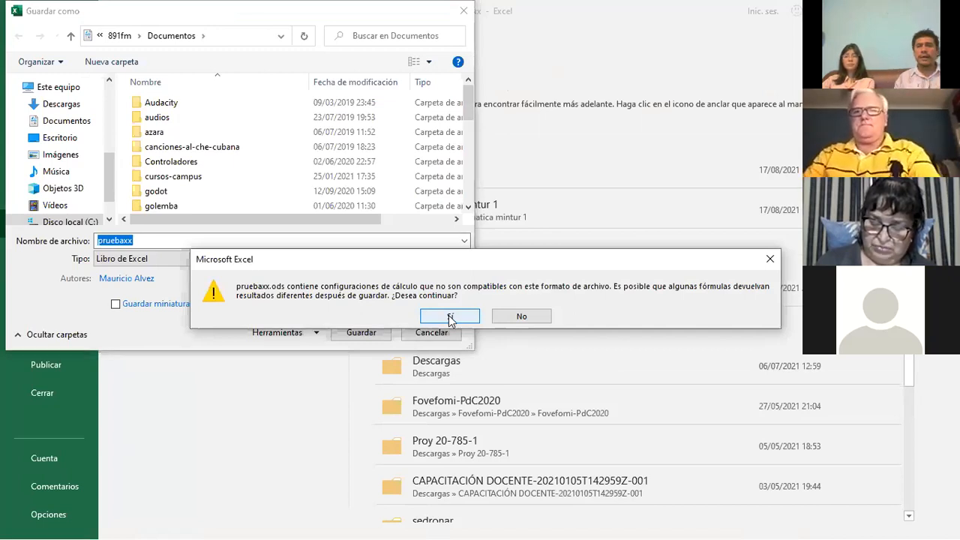
left_click(450, 316)
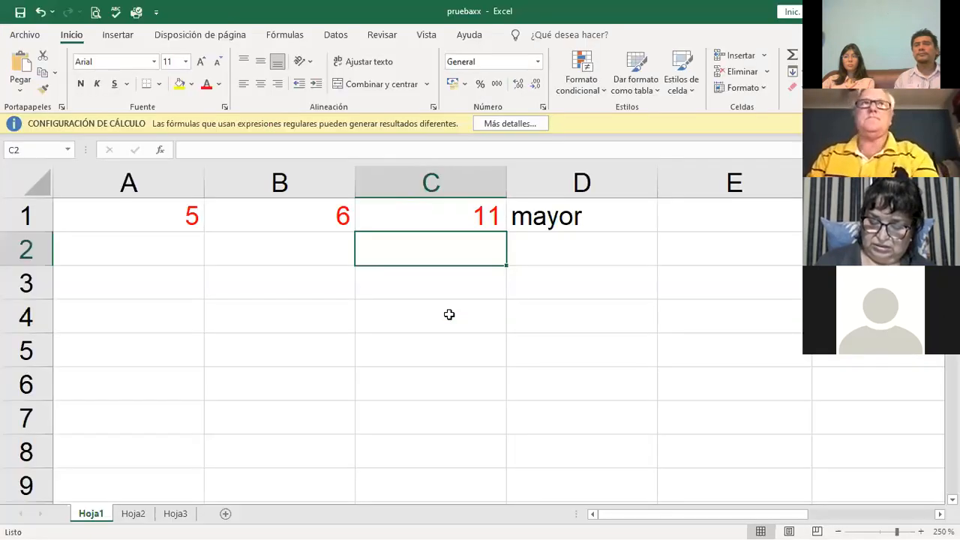
Step: Switch to OpenOffice and create a new blank spreadsheet
left_click(449, 315)
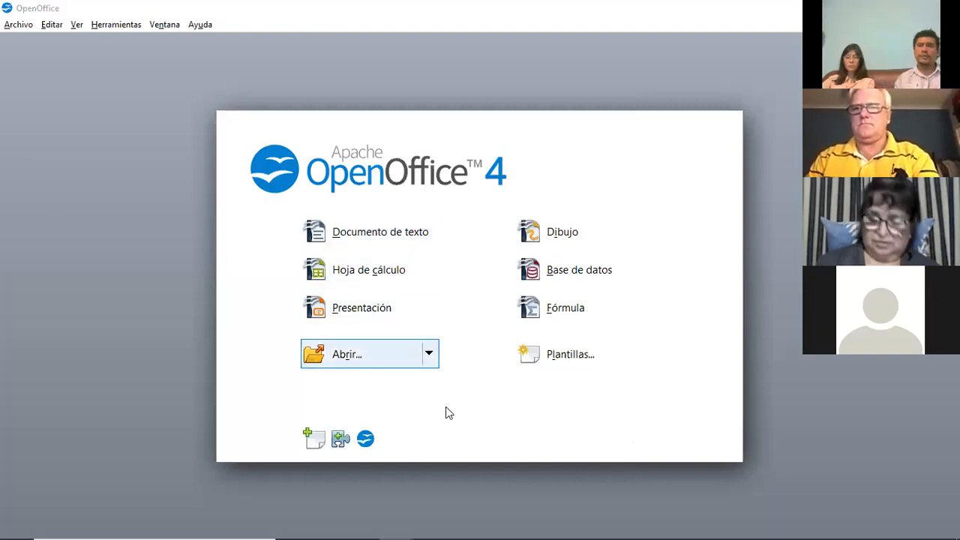
left_click(373, 271)
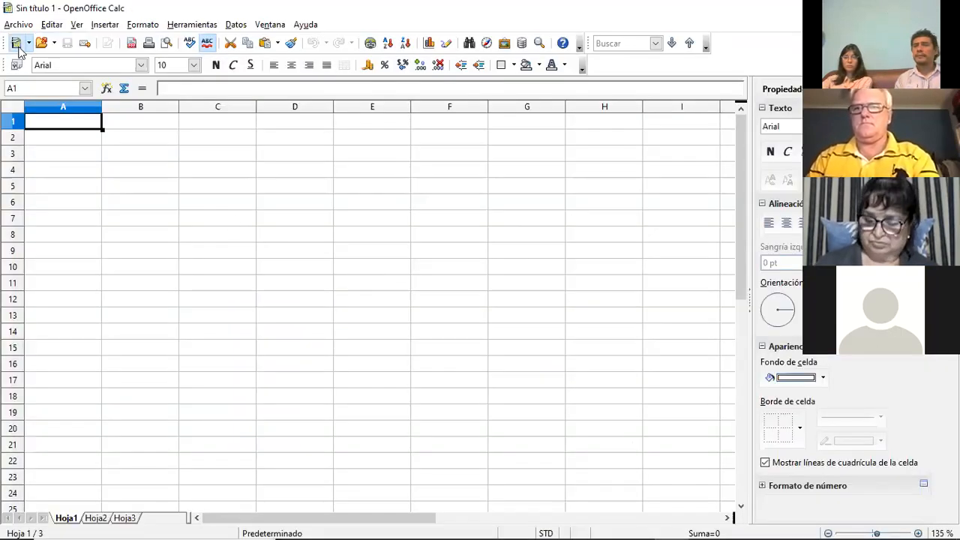
Step: Try to open the Excel version of pruebaxx from the Documents folder, and cancel the document-in-use prompt
left_click(18, 24)
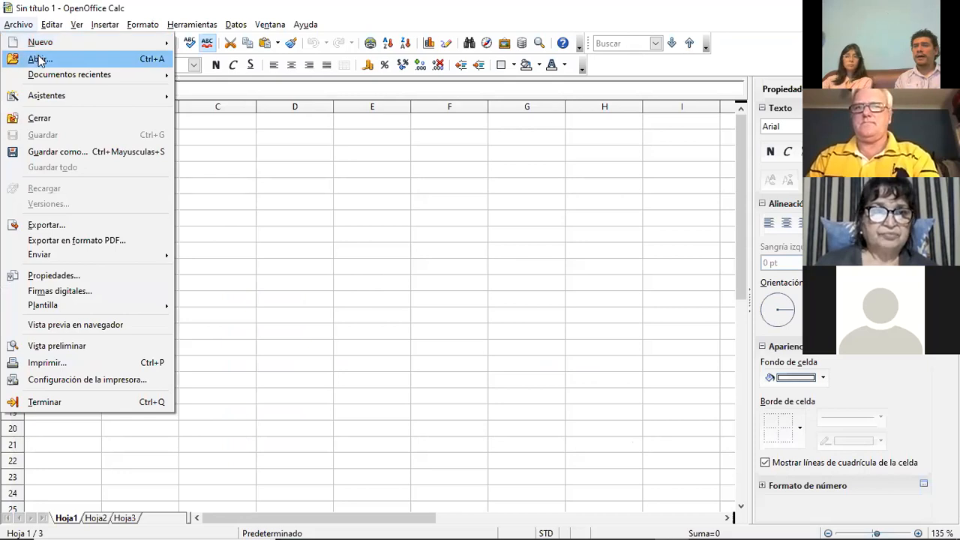
left_click(40, 60)
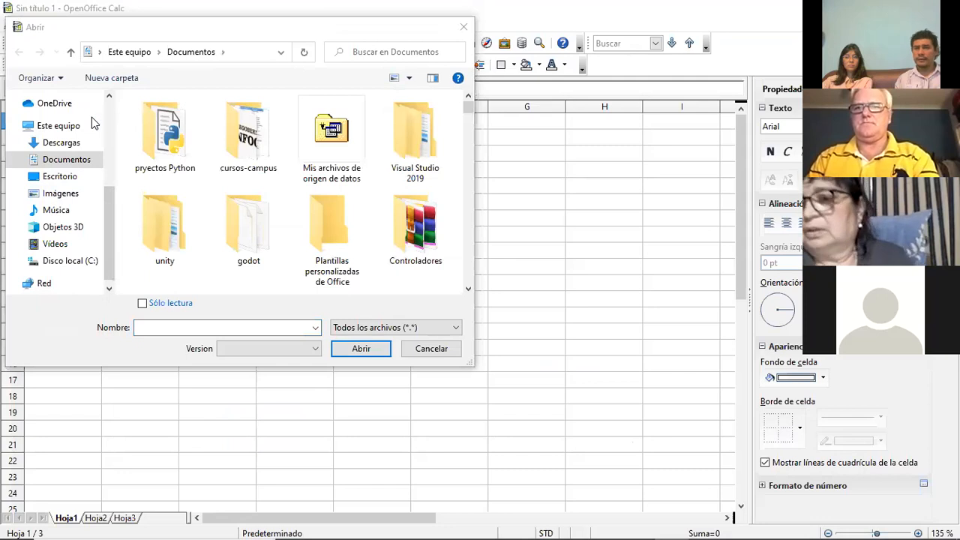
scroll(241, 231, "down", 1)
scroll(242, 232, "down", 4)
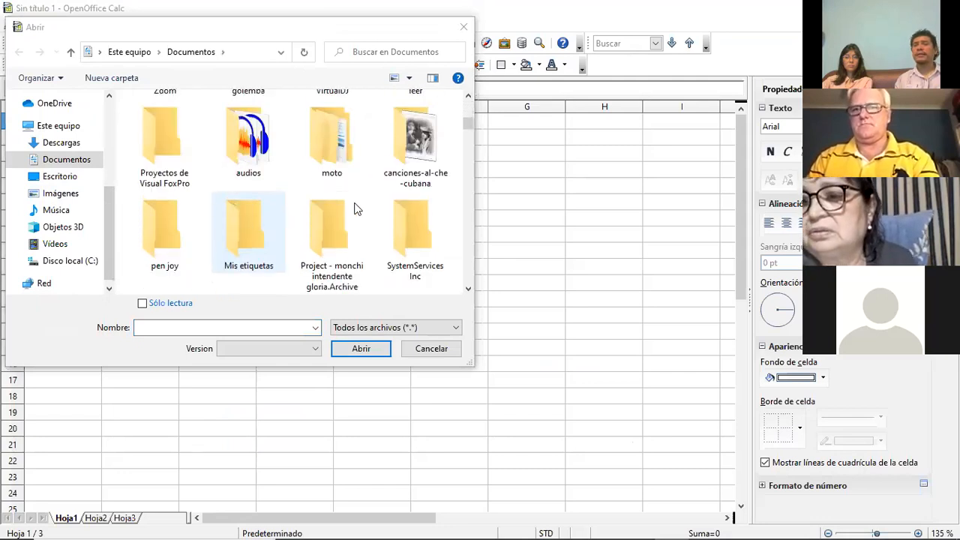
scroll(380, 225, "down", 1)
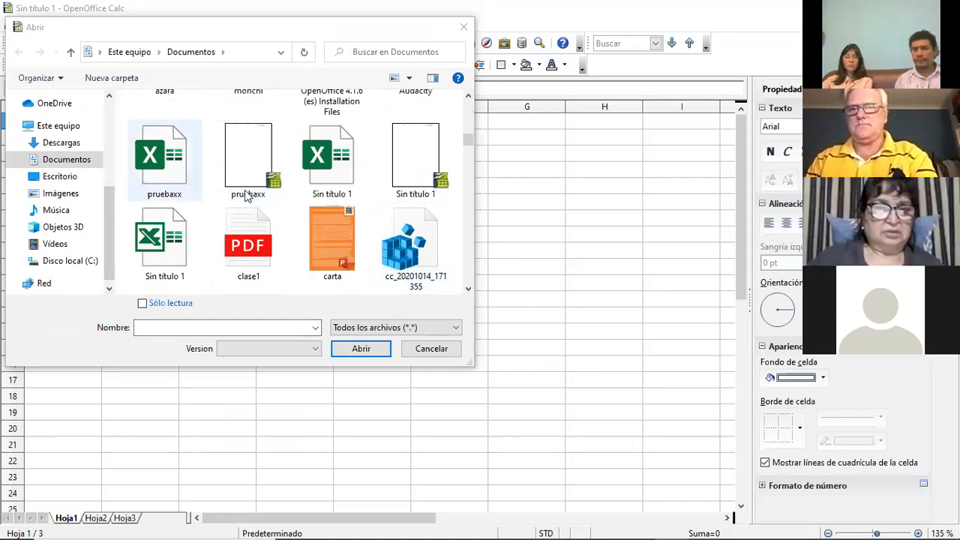
left_click(165, 173)
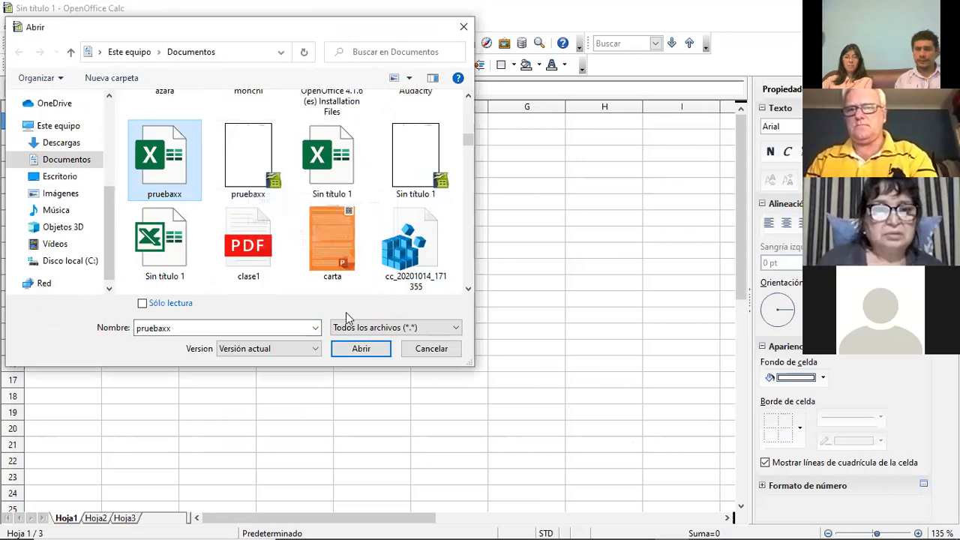
left_click(369, 351)
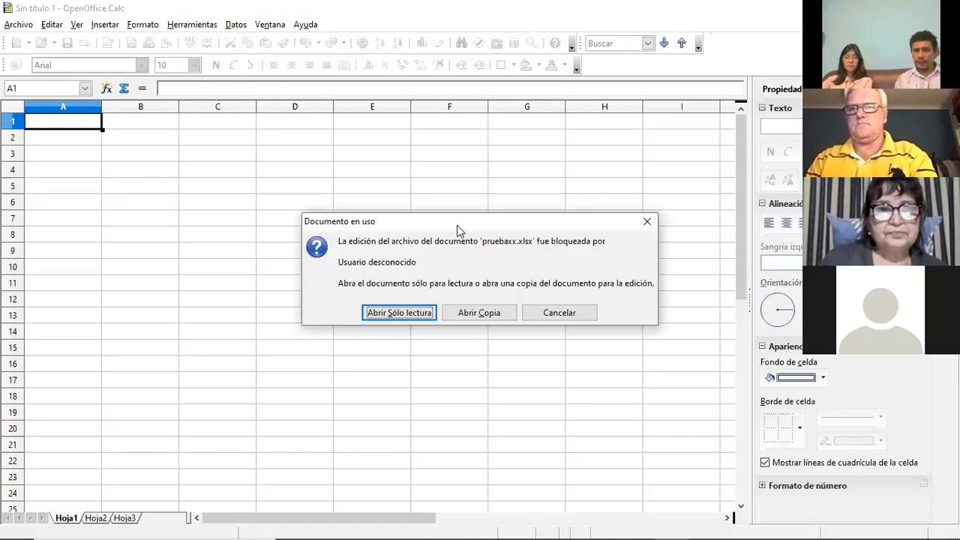
left_click_drag(457, 225, 356, 225)
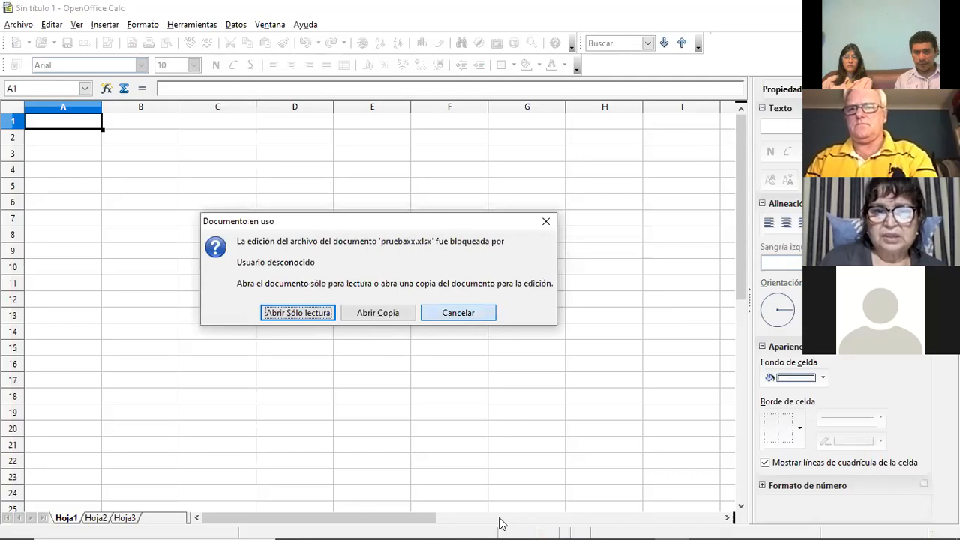
left_click(458, 313)
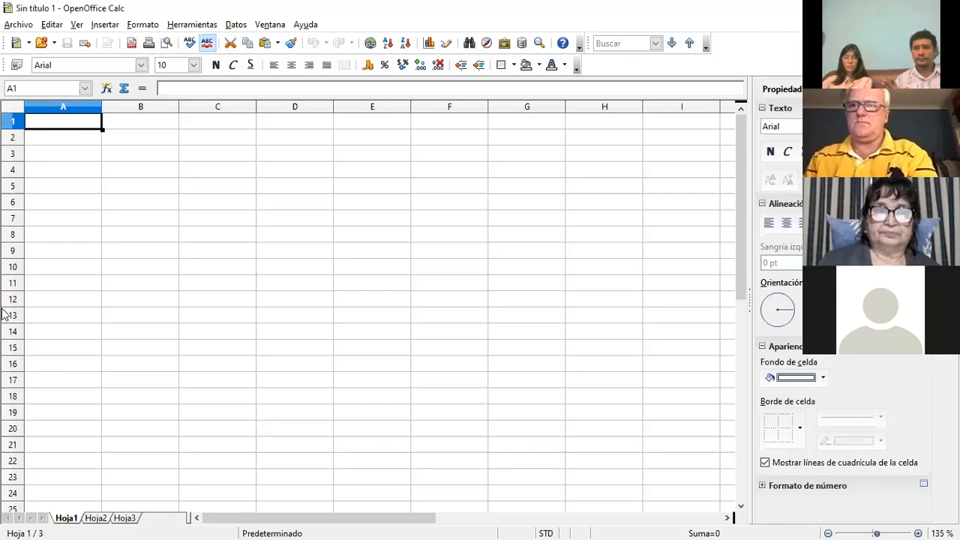
Step: Open the Excel version of pruebaxx from the Documents folder in OpenOffice Calc
left_click(21, 24)
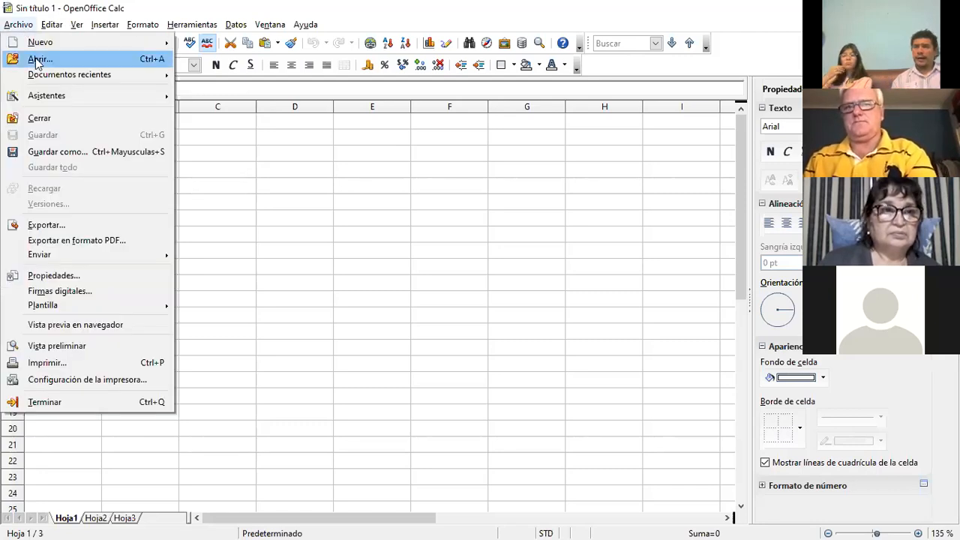
left_click(37, 60)
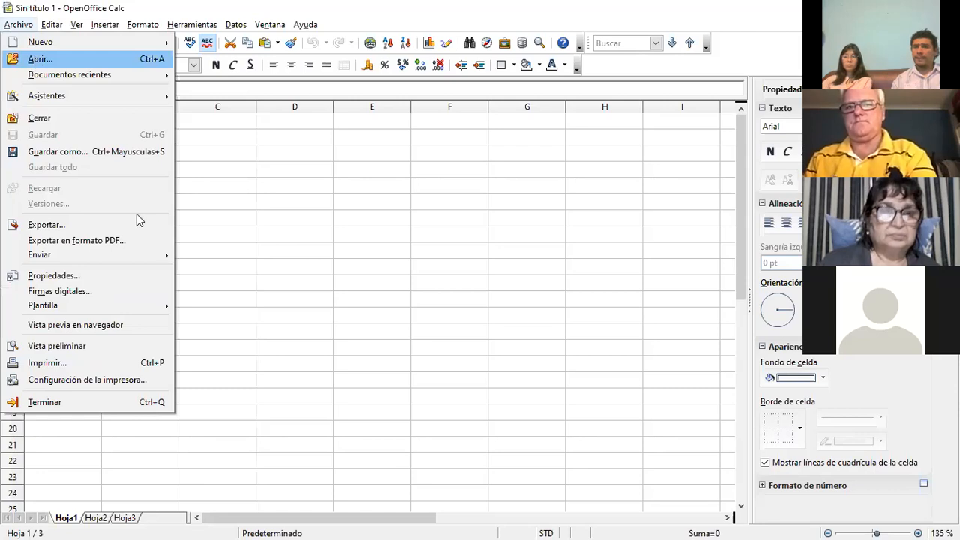
scroll(199, 229, "down", 6)
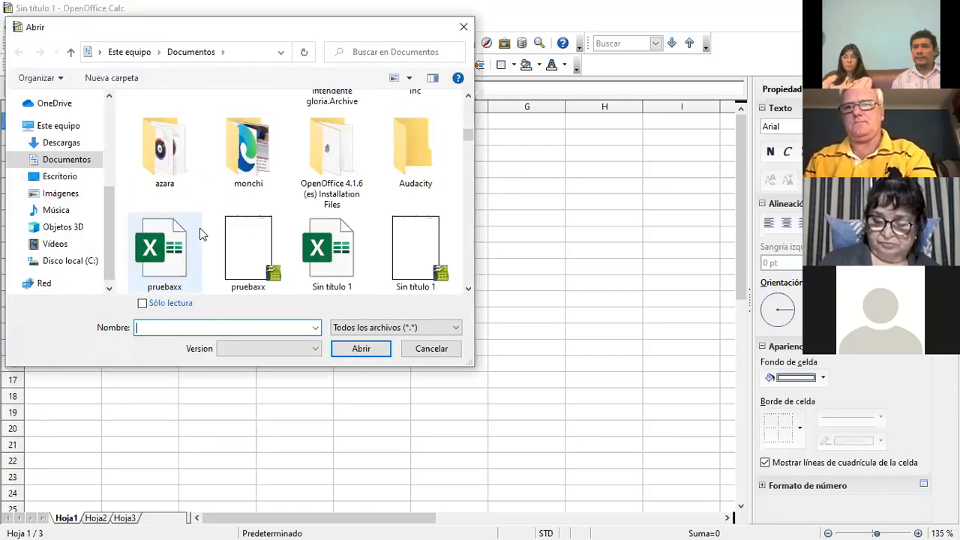
scroll(199, 229, "up", 2)
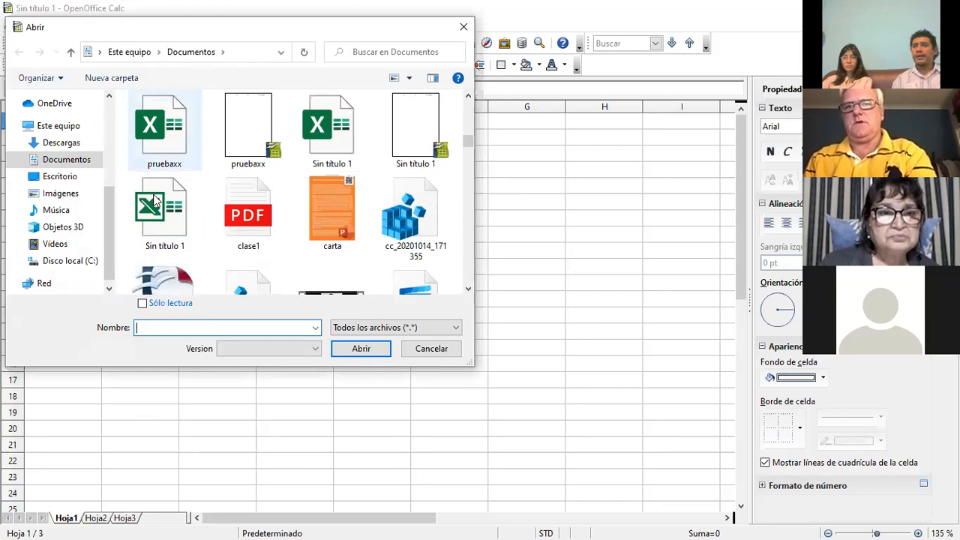
left_click(161, 131)
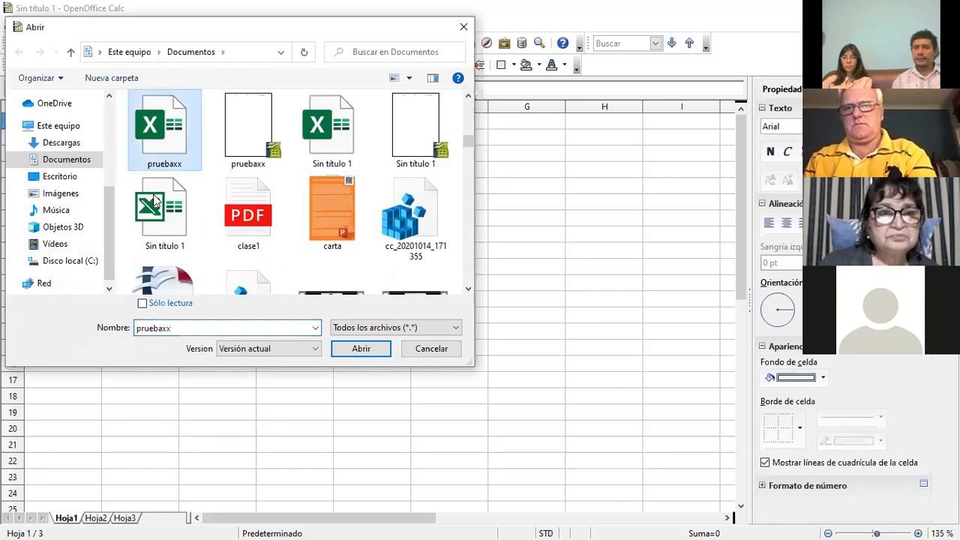
left_click(361, 350)
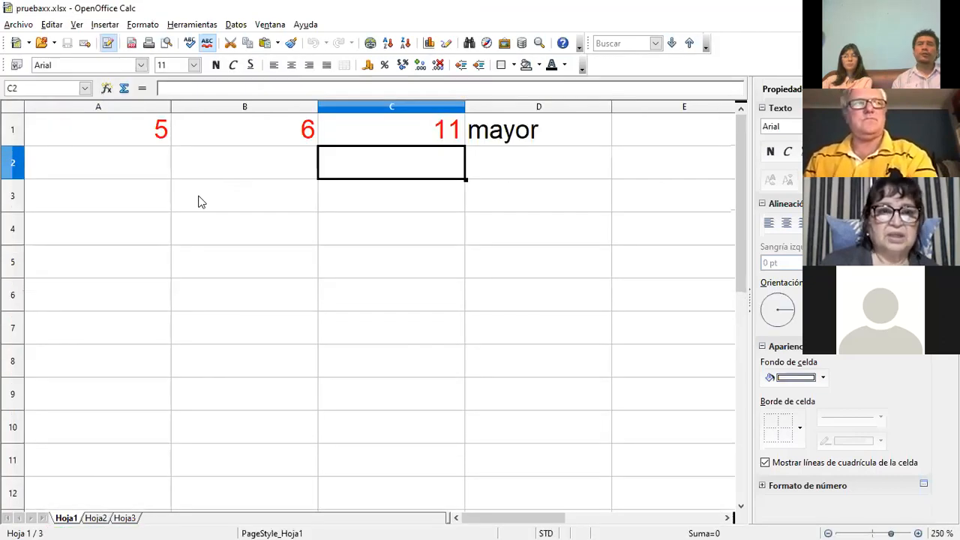
Step: Inspect the contents of cells A1 to D1, including the sum formula in C1 and the SI formula in D1
key("Up")
key("Left")
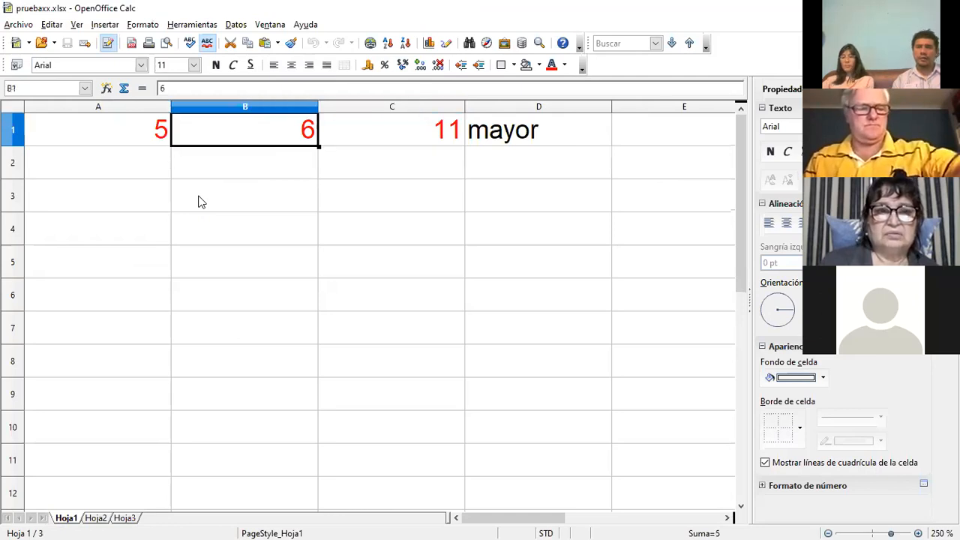
key("Right")
key("Left")
key("Left")
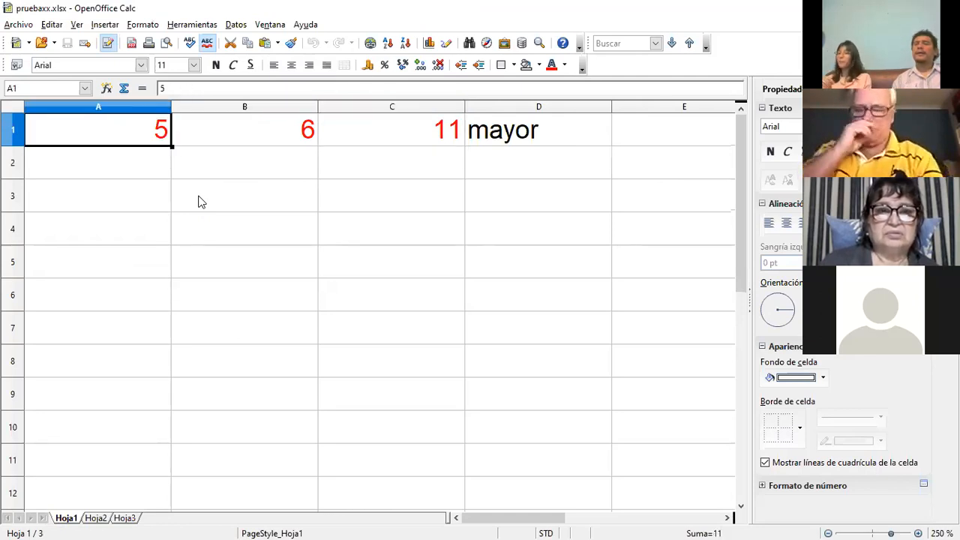
key("Right")
key("Right")
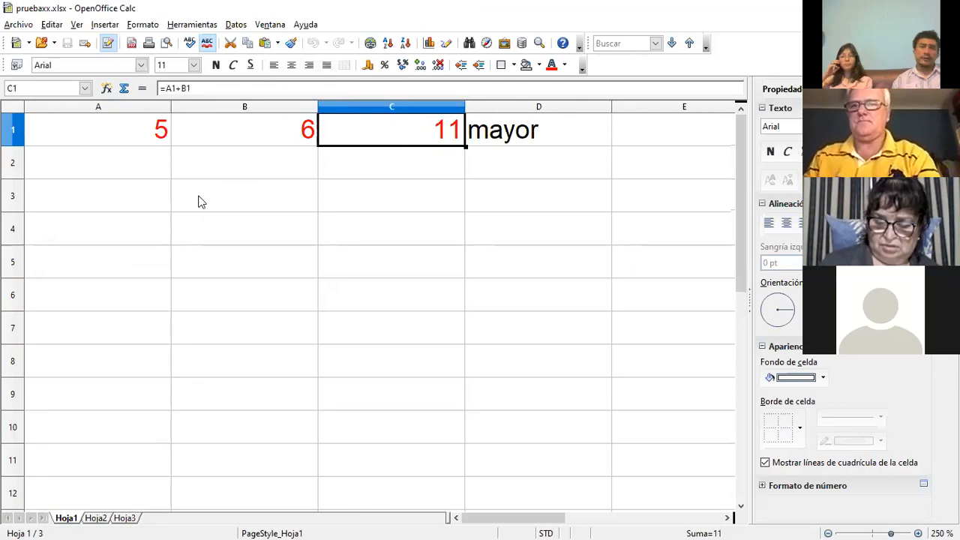
key("Right")
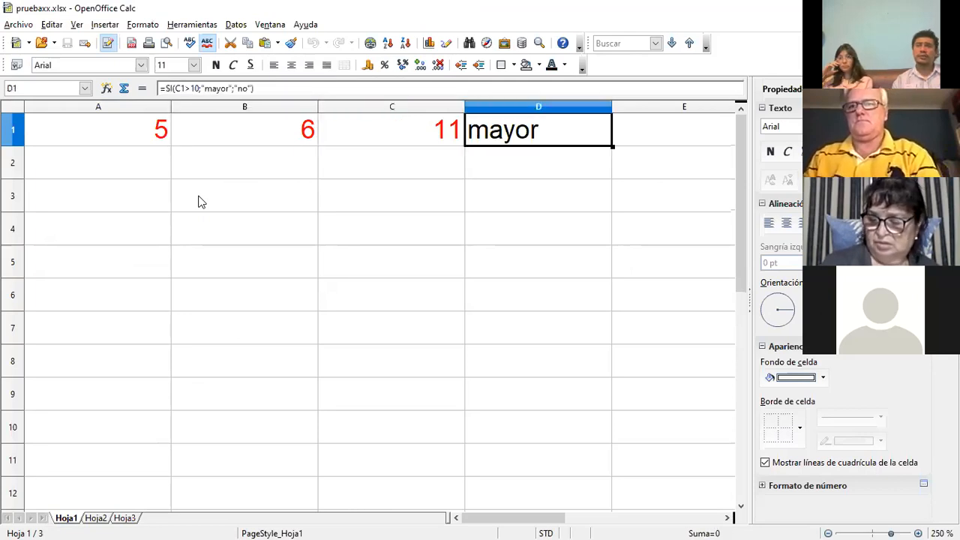
key("Left")
key("Left")
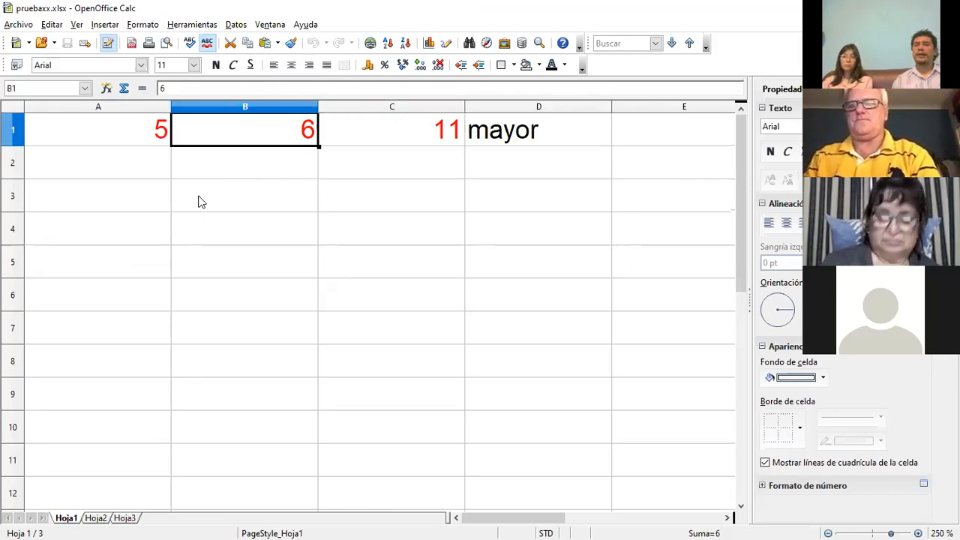
key("Right")
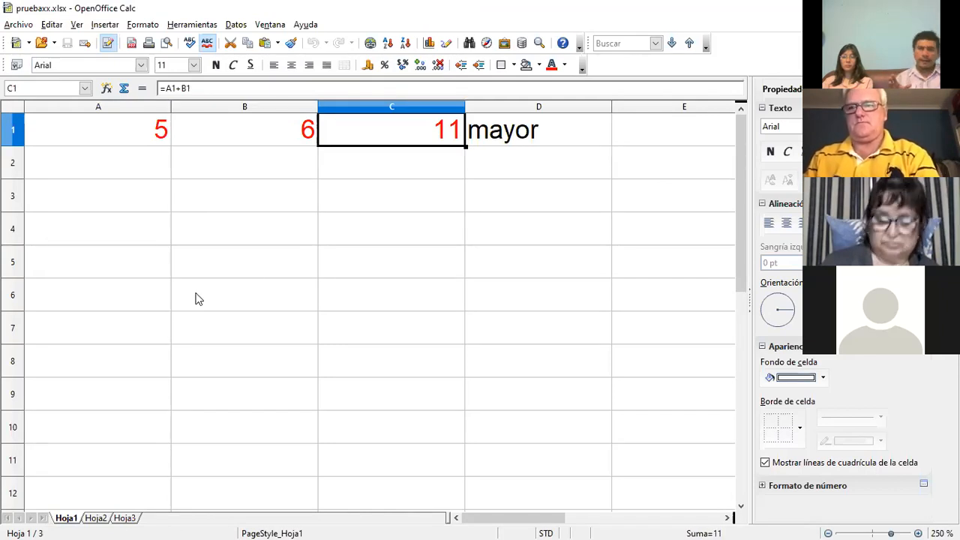
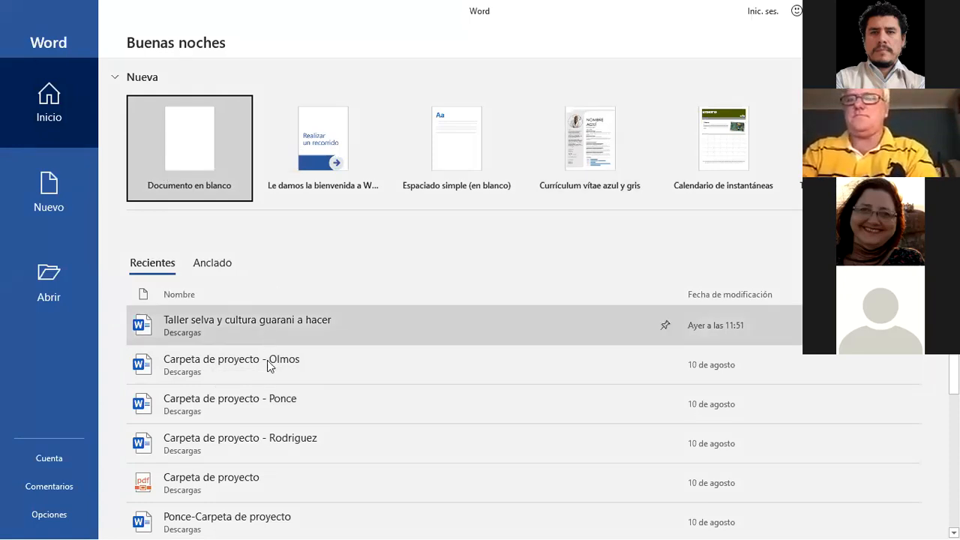
Step: Switch to Word and browse its recent documents and the templates offered for a new document
scroll(268, 377, "down", 3)
scroll(267, 377, "up", 3)
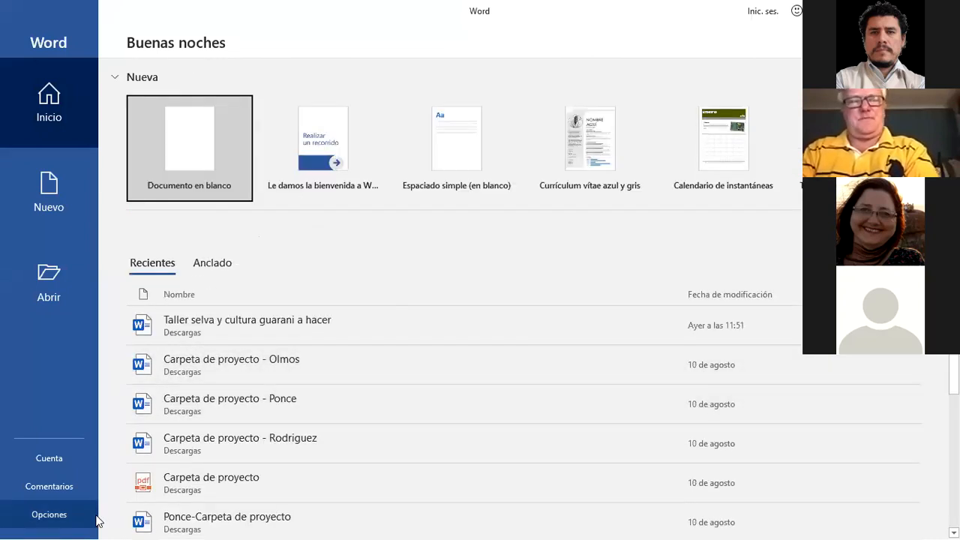
left_click(55, 194)
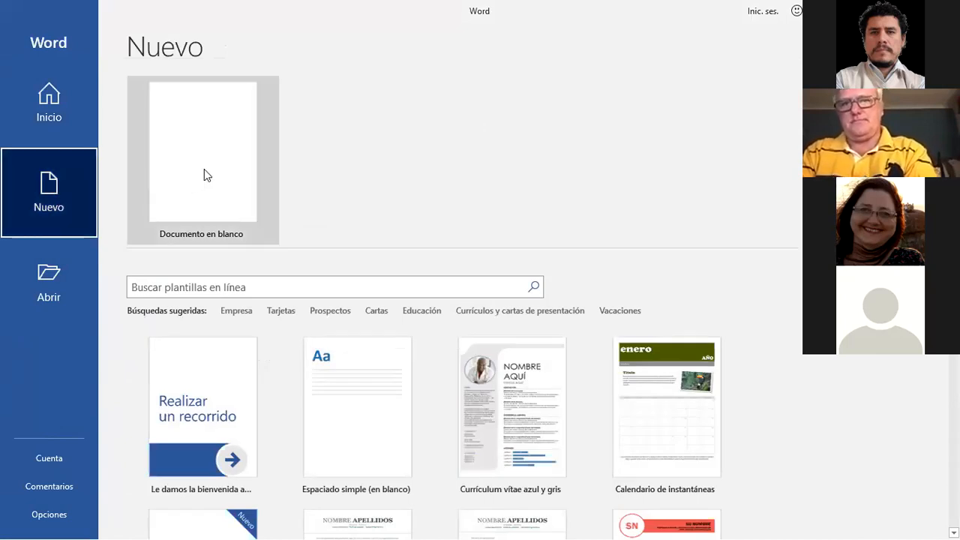
scroll(411, 379, "down", 2)
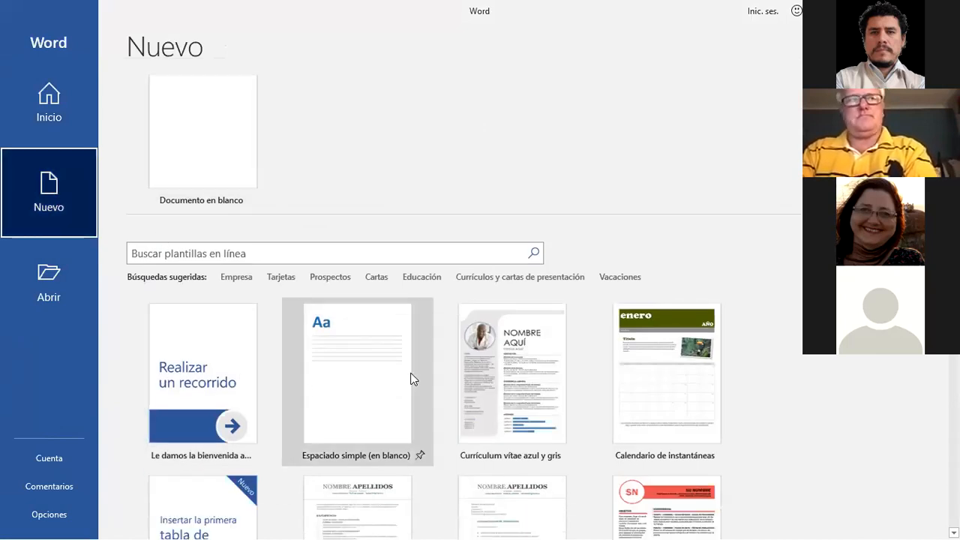
scroll(412, 379, "down", 2)
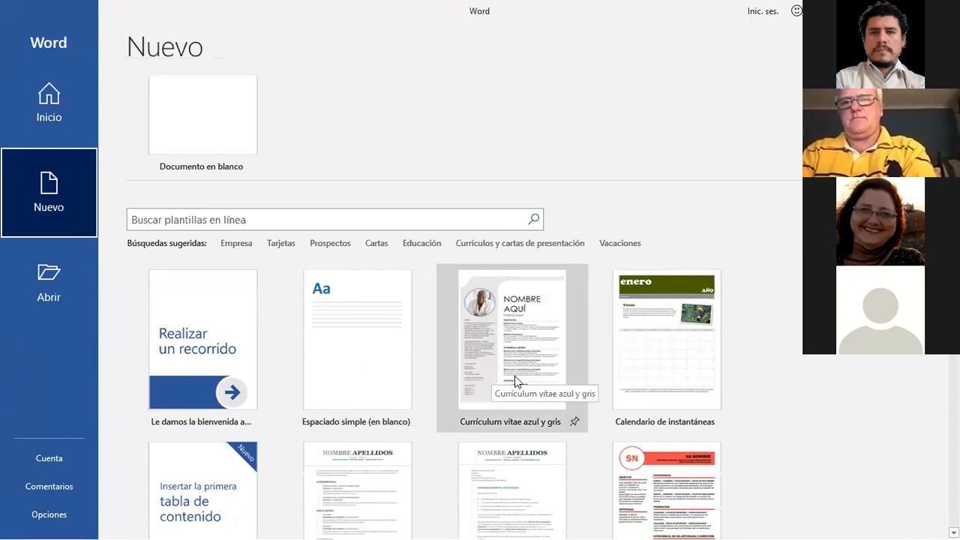
scroll(514, 375, "down", 2)
scroll(444, 366, "down", 3)
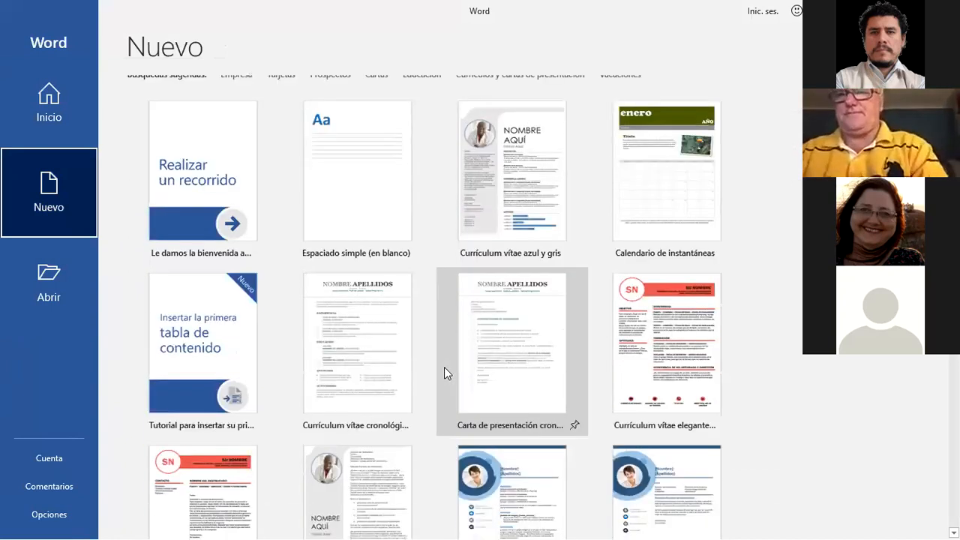
scroll(444, 367, "down", 3)
scroll(304, 352, "down", 8)
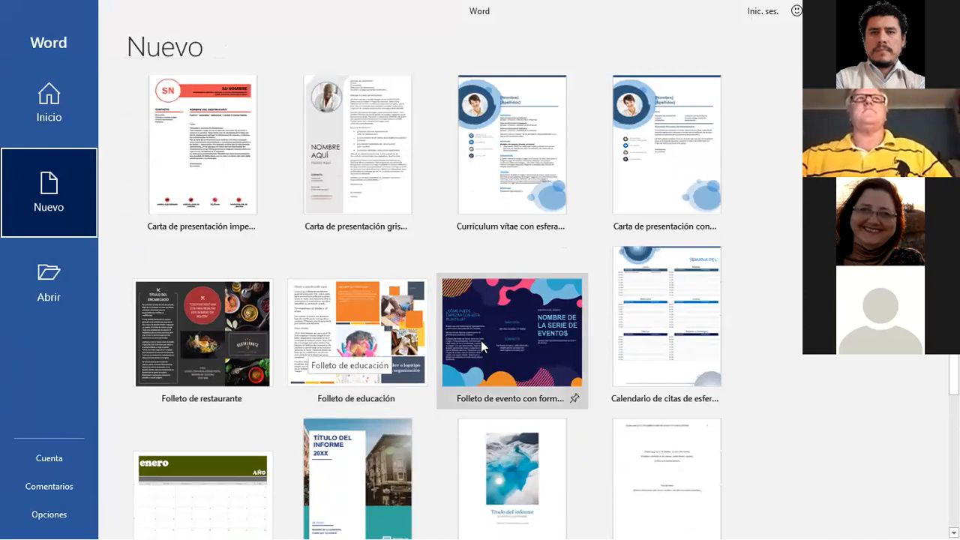
Step: Look through the remaining new-document templates and create a blank document
scroll(480, 343, "down", 6)
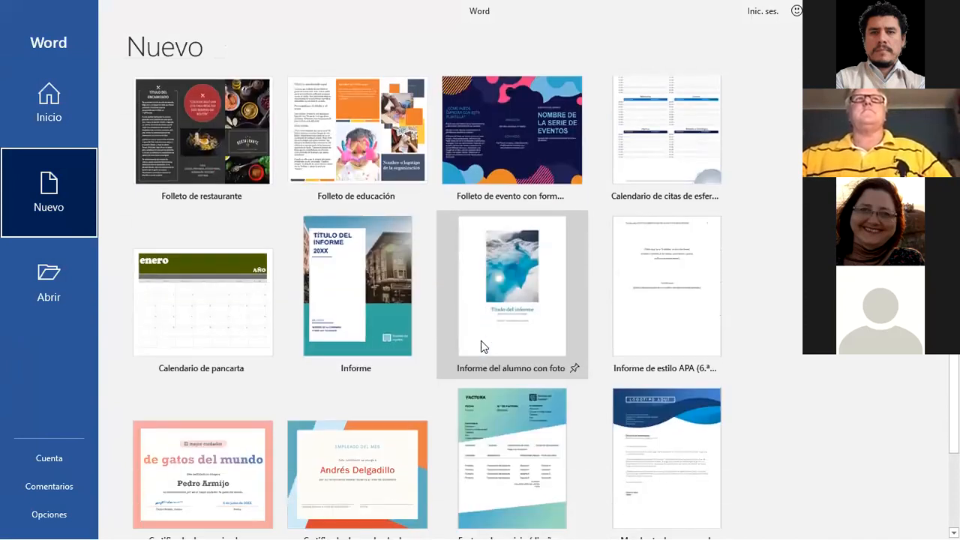
scroll(481, 340, "up", 15)
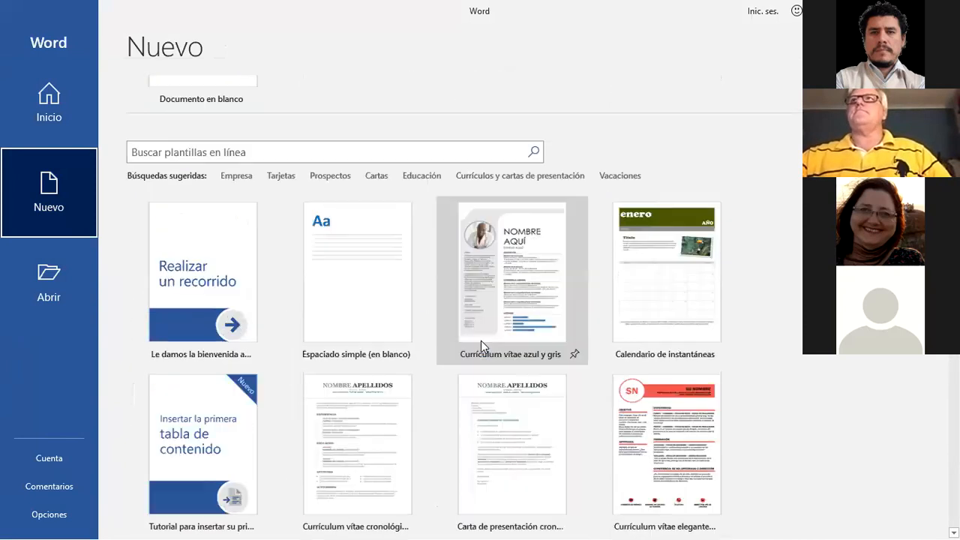
scroll(481, 340, "up", 3)
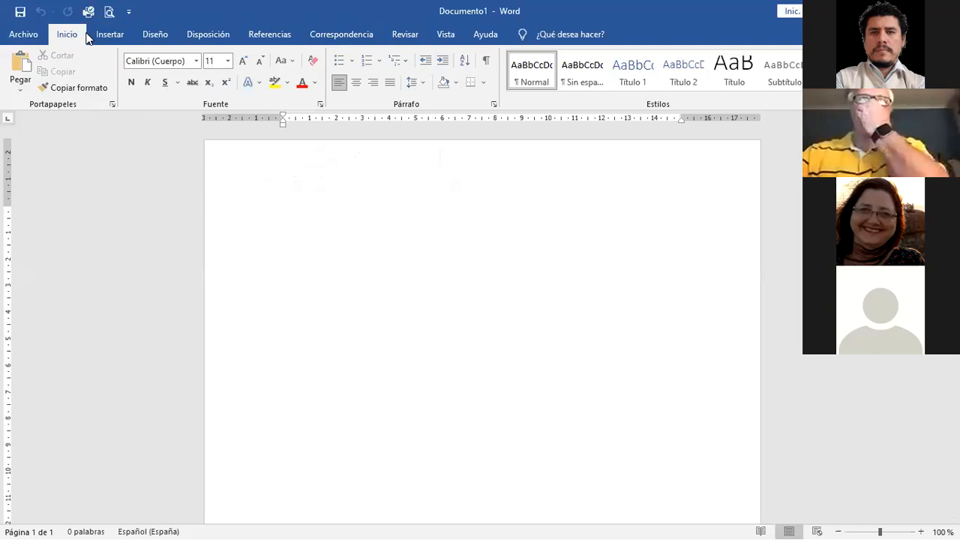
Step: Review the design and view options available for the blank document, and return to the basic formatting options
left_click(157, 36)
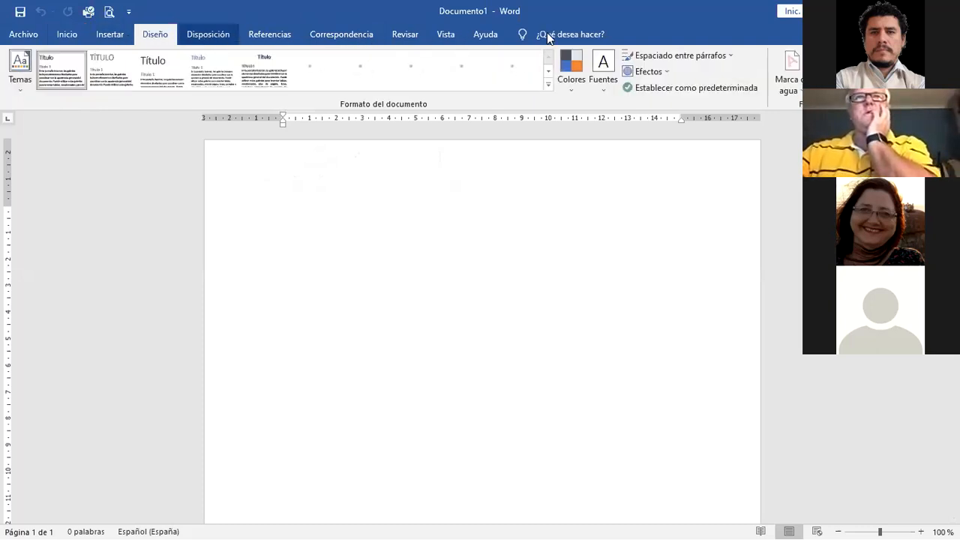
left_click(68, 38)
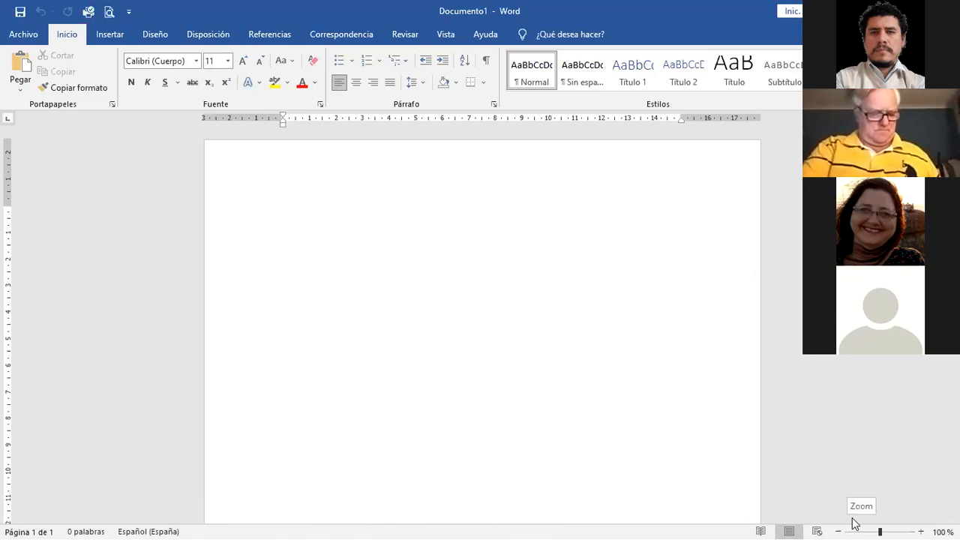
left_click(445, 35)
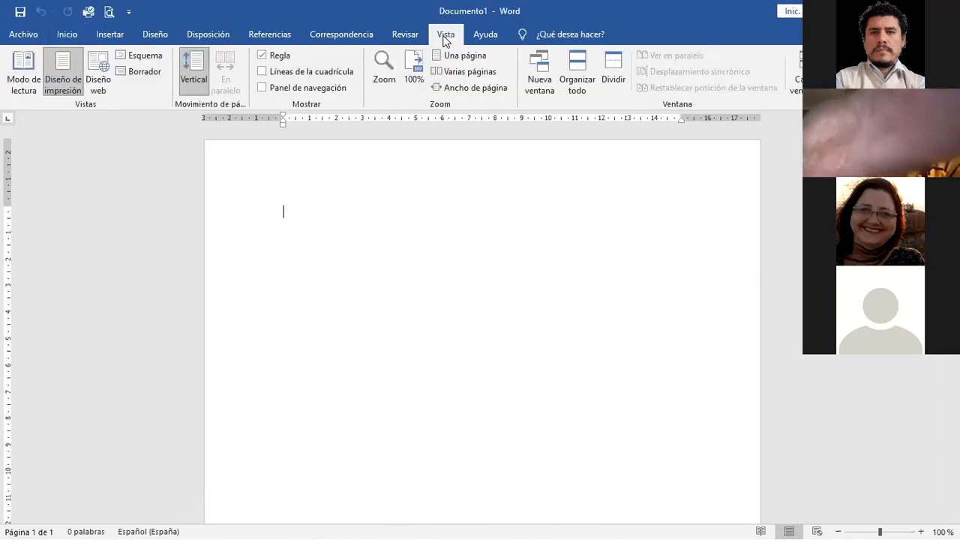
left_click(67, 35)
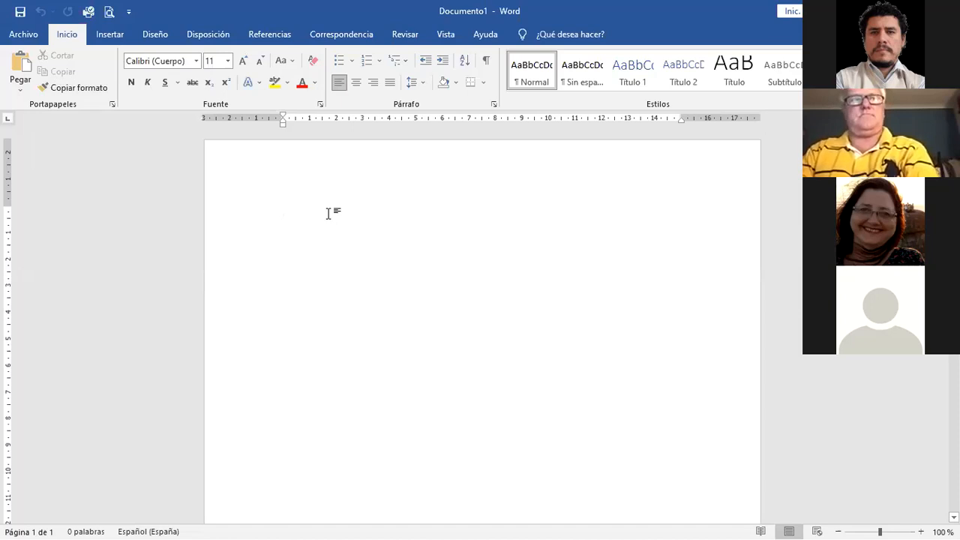
Step: Enter a first name at the start of the document and format it as 28-point red text
type("Mauricio")
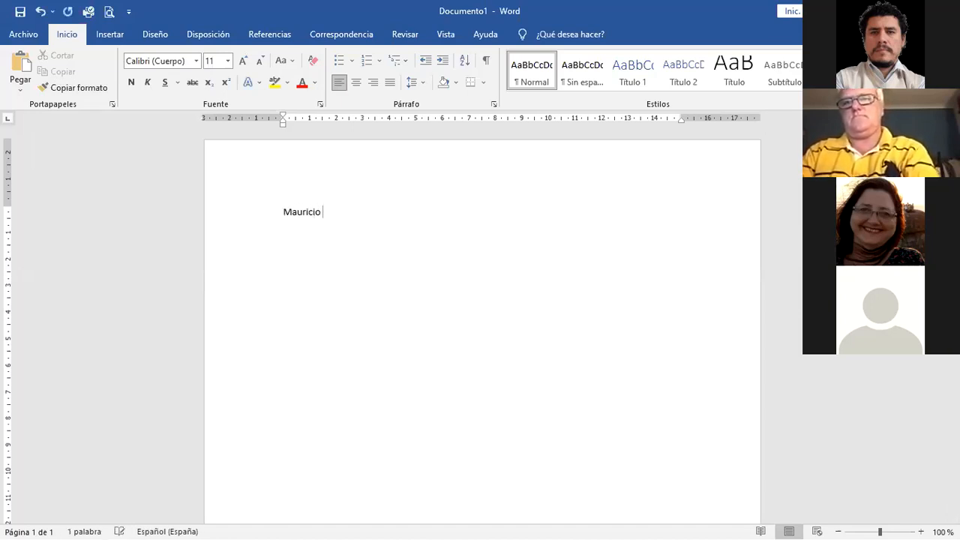
scroll(397, 243, "up", 4)
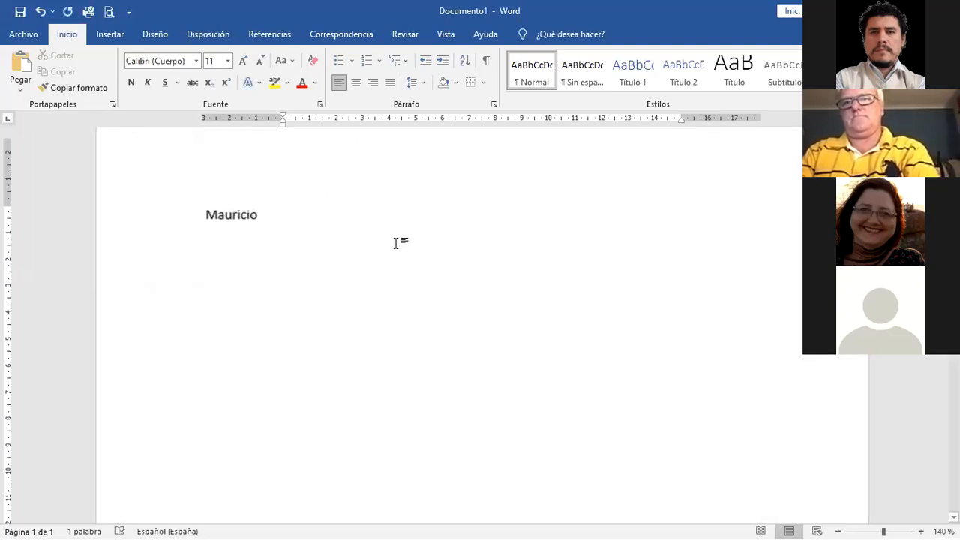
left_click(223, 216)
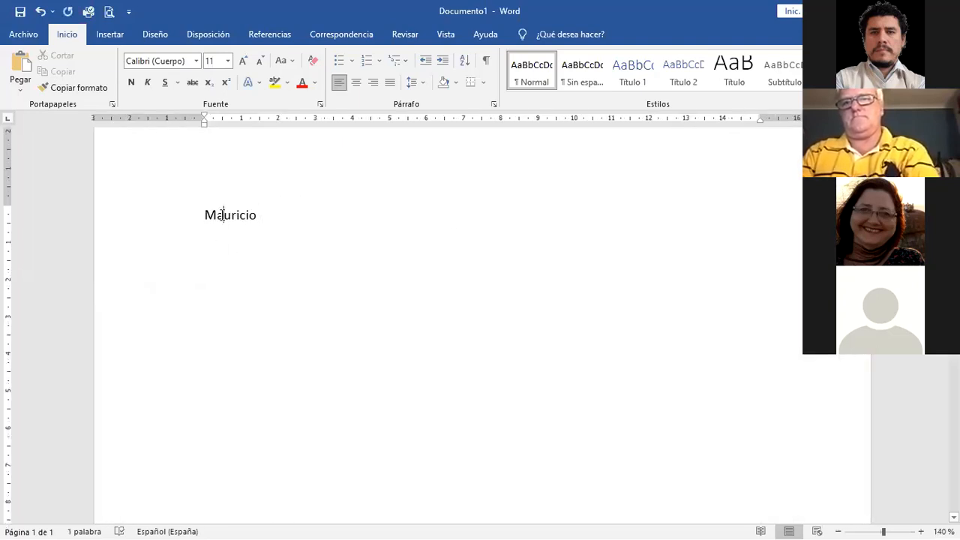
key("ctrl+a")
left_click(242, 60)
left_click(242, 60)
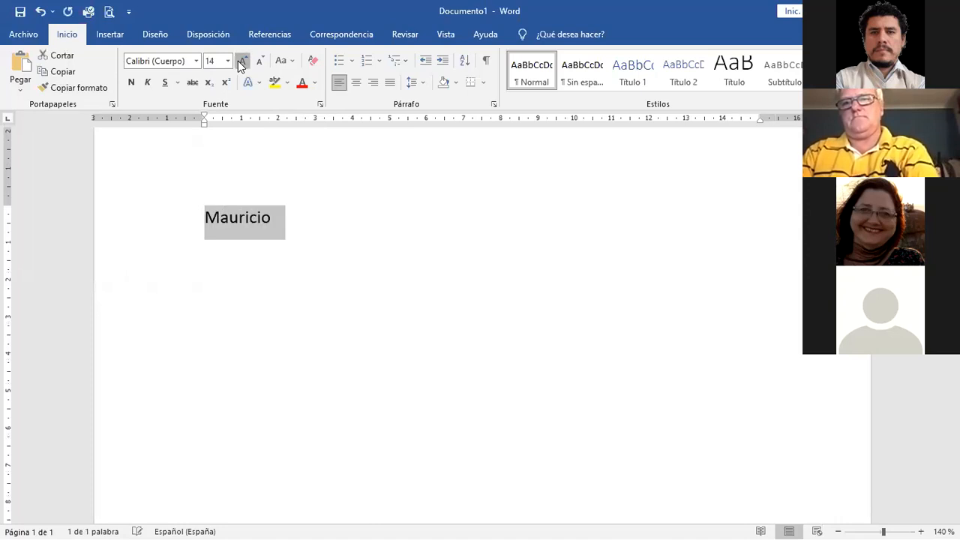
left_click(242, 60)
left_click(242, 60)
left_click(242, 60)
left_click(242, 60)
left_click(240, 61)
left_click(240, 62)
left_click(240, 61)
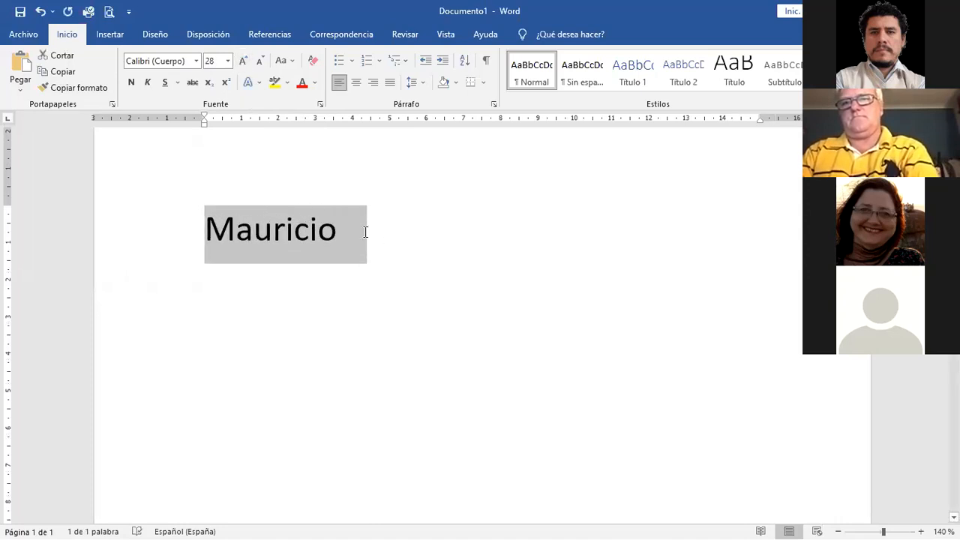
left_click(302, 88)
left_click(424, 261)
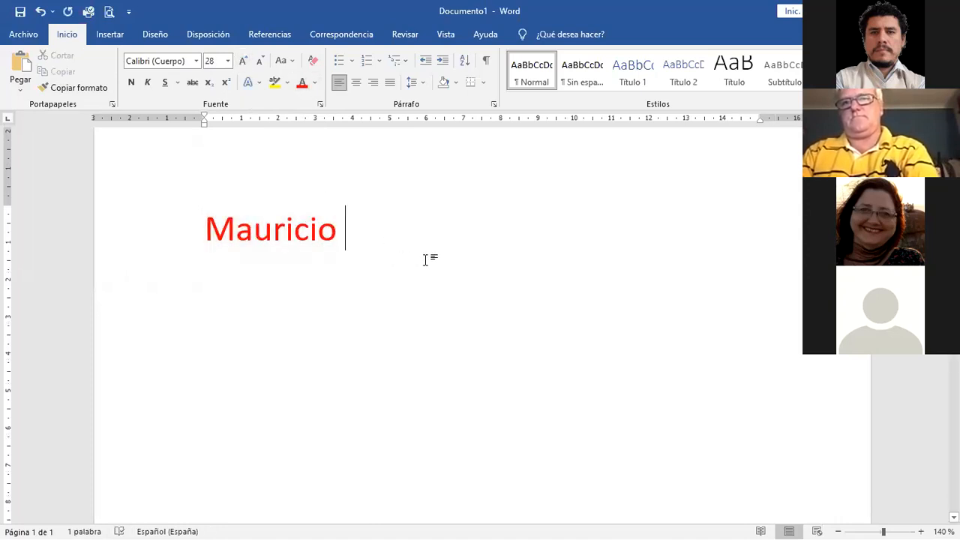
Step: Add a second line with another first name in black text
key("Return")
type("da")
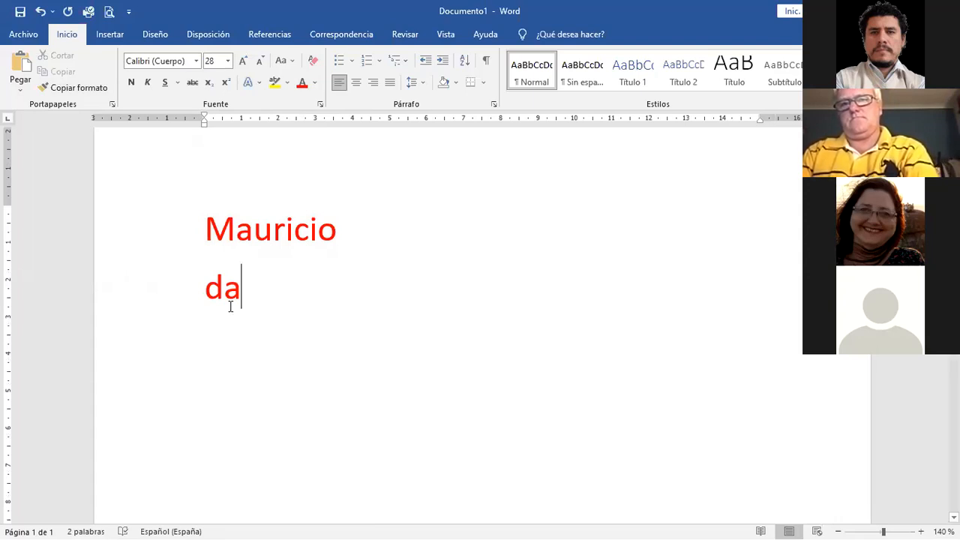
key("BackSpace")
key("BackSpace")
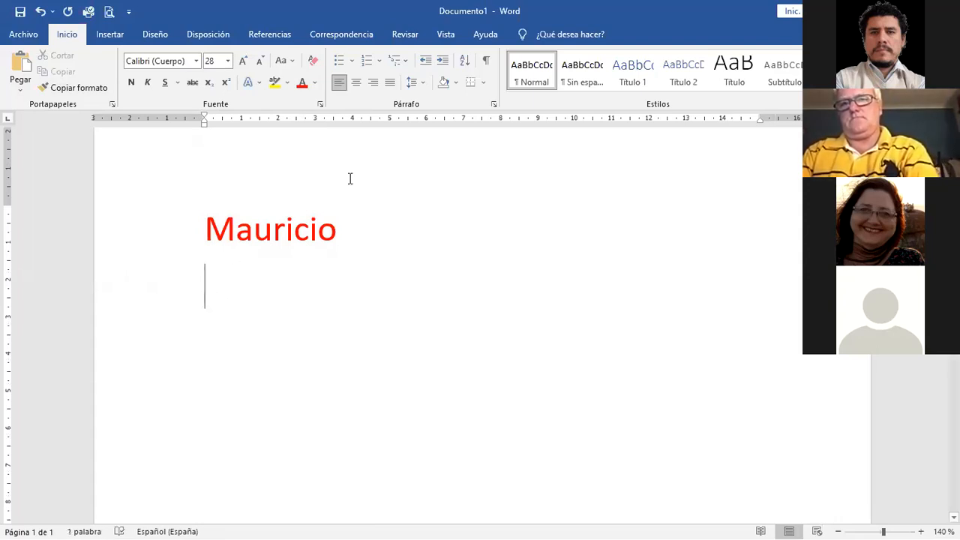
left_click(315, 84)
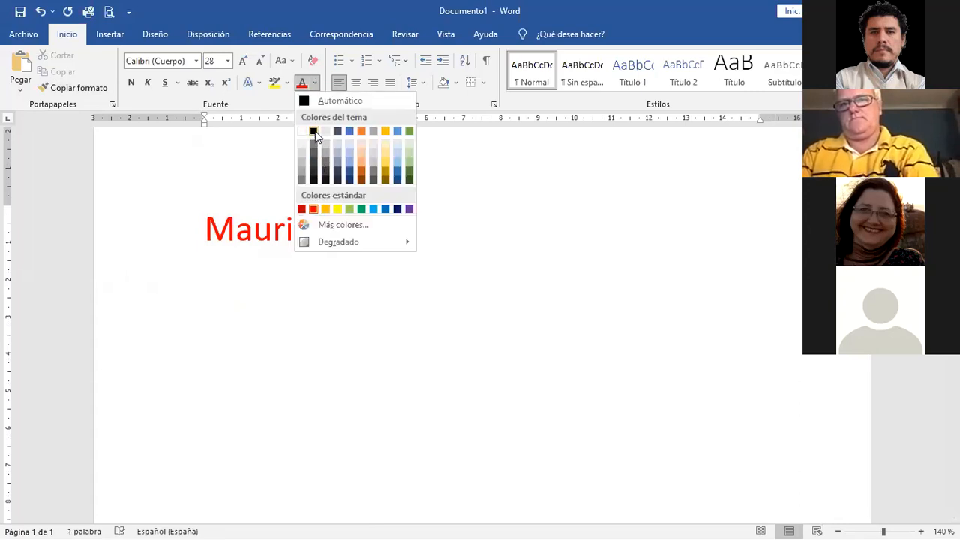
left_click(307, 300)
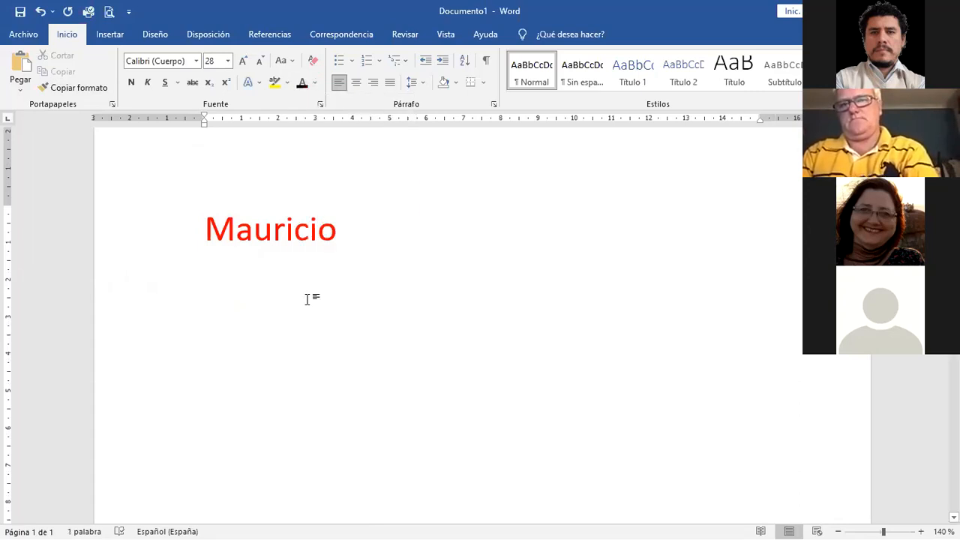
type("Max")
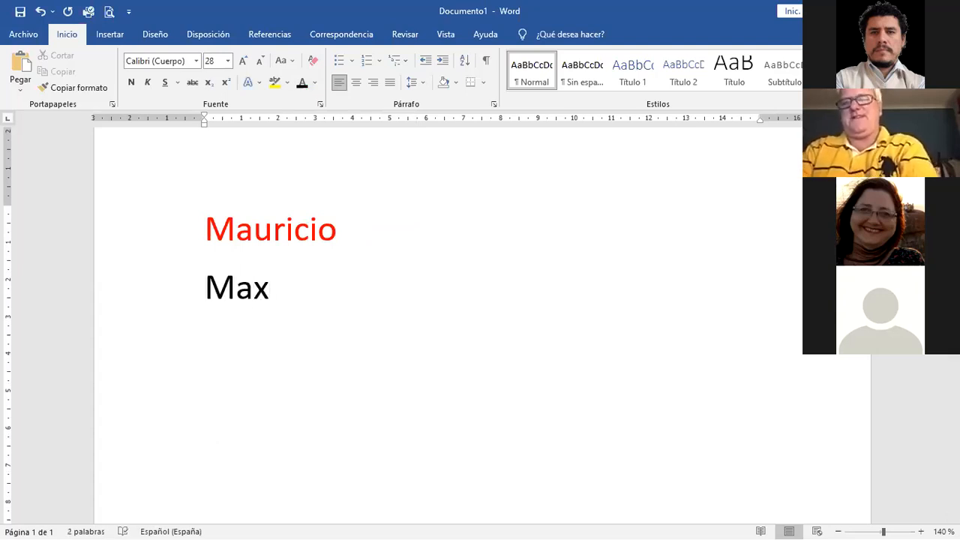
Step: Reduce the font size of the name on the second line to 20 points
key("shift+Left")
key("shift+Left")
key("shift+Left")
key("shift+Left")
key("shift+Right")
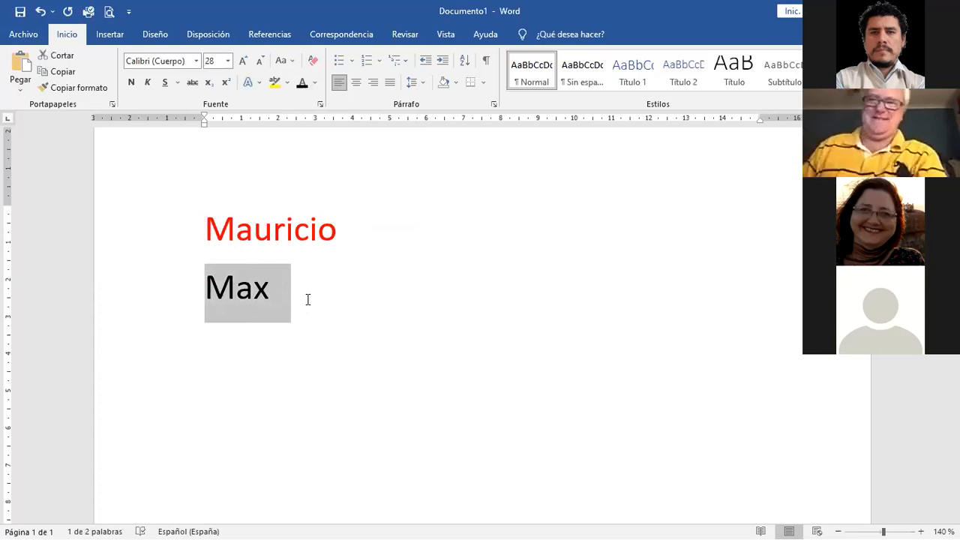
left_click(260, 60)
left_click(260, 60)
left_click(261, 59)
left_click(260, 60)
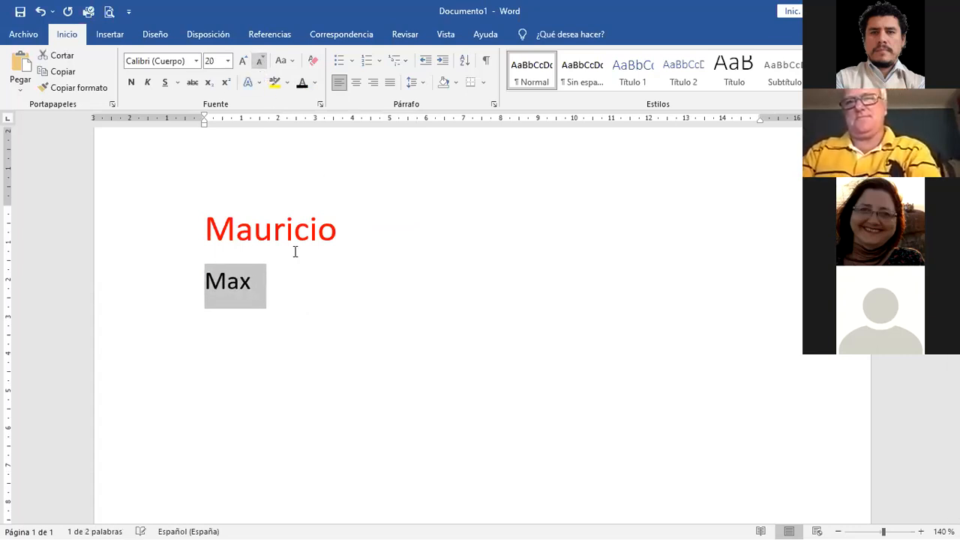
left_click(317, 344)
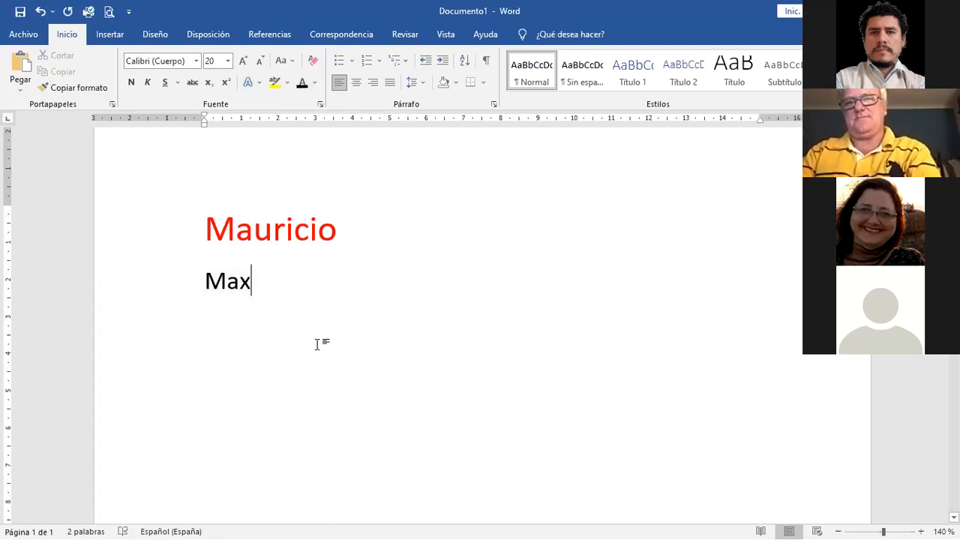
Step: Copy the formatting of the second-line name onto the first-line name
left_click(72, 90)
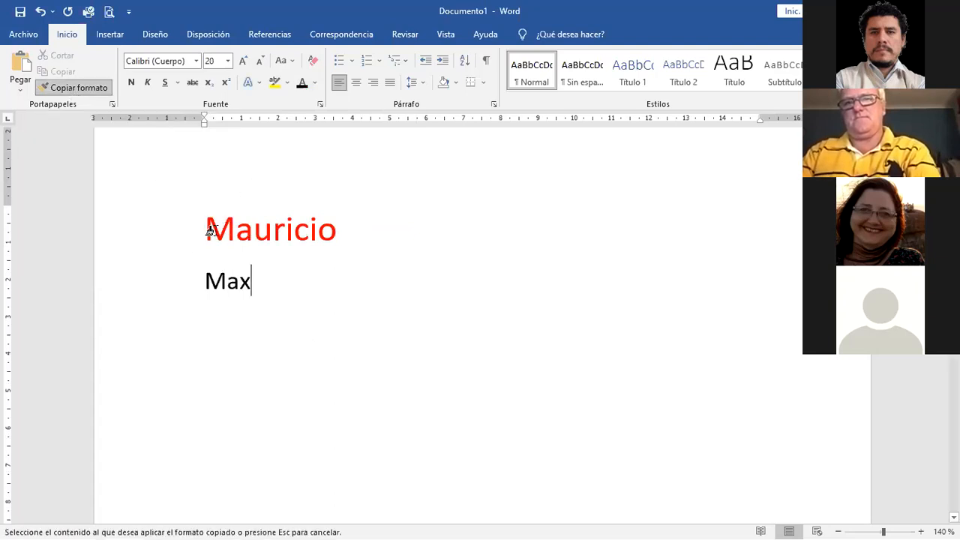
left_click(264, 232)
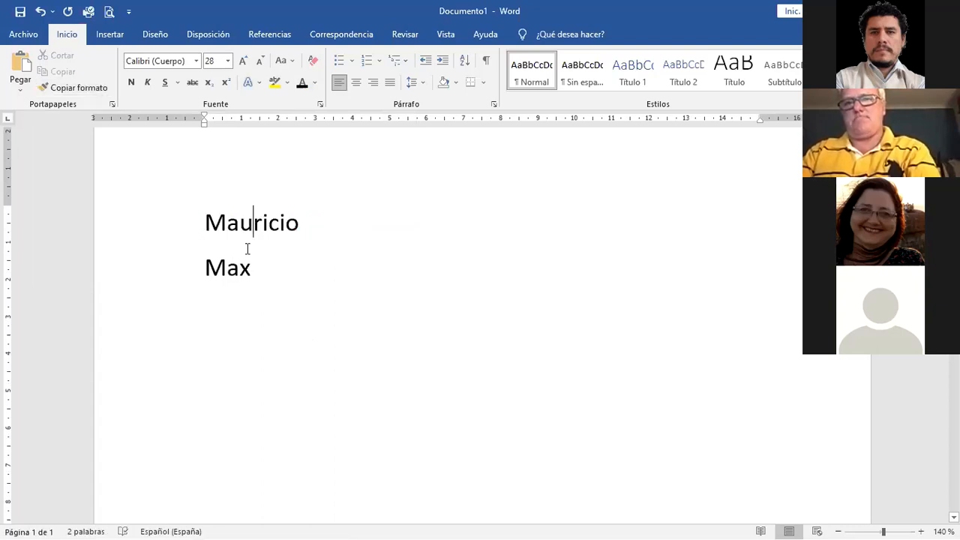
left_click(227, 267)
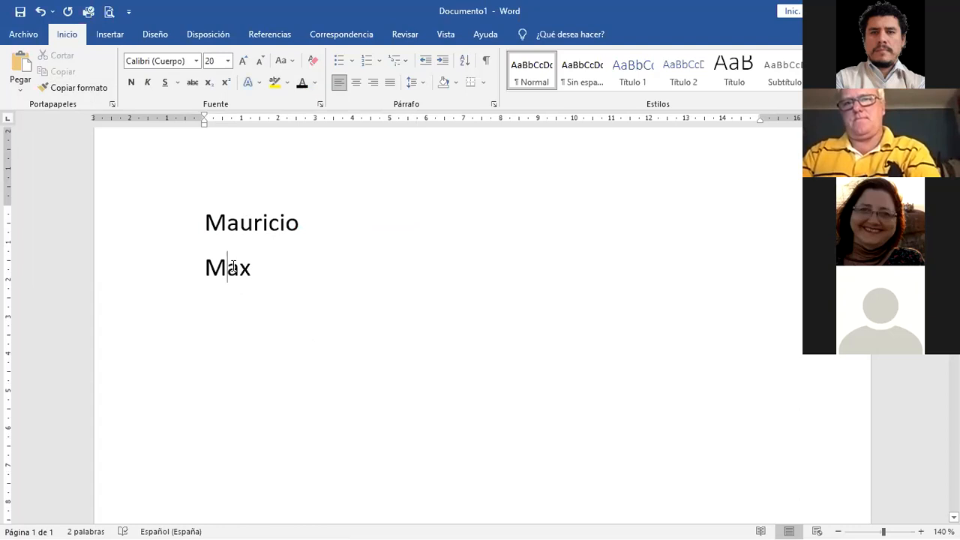
Step: Change the font color of the first-line name to standard red
triple_click(253, 223)
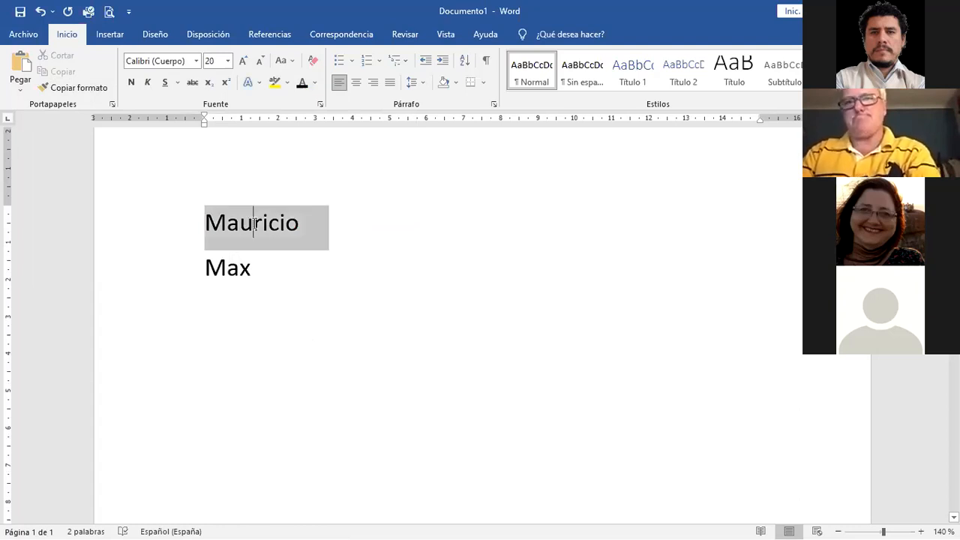
left_click(314, 84)
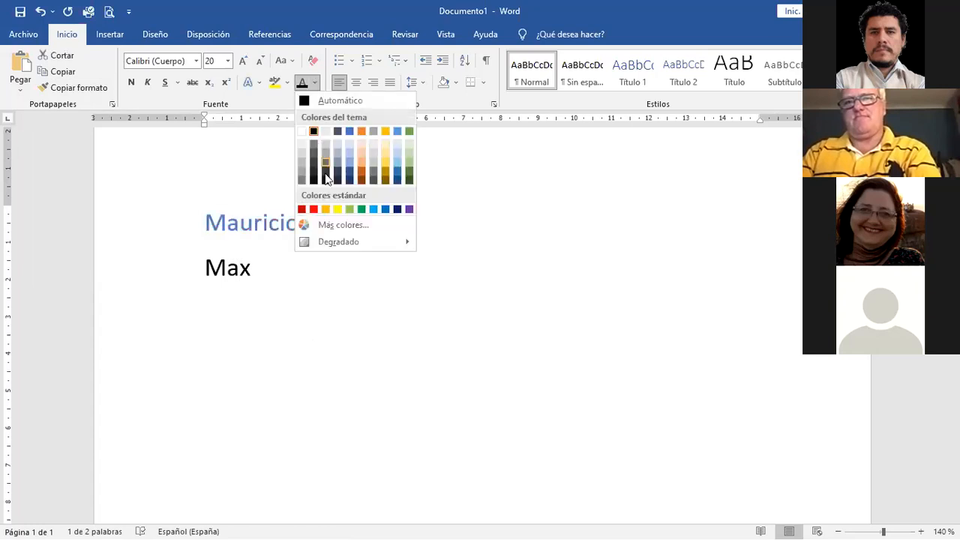
left_click(314, 209)
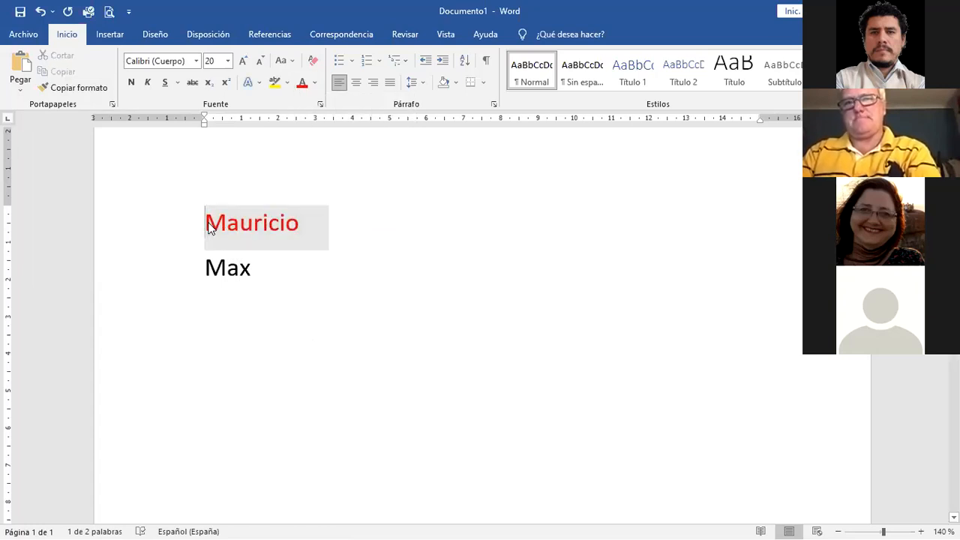
Step: Copy the red formatting of the first-line name onto the second-line name
left_click(229, 219)
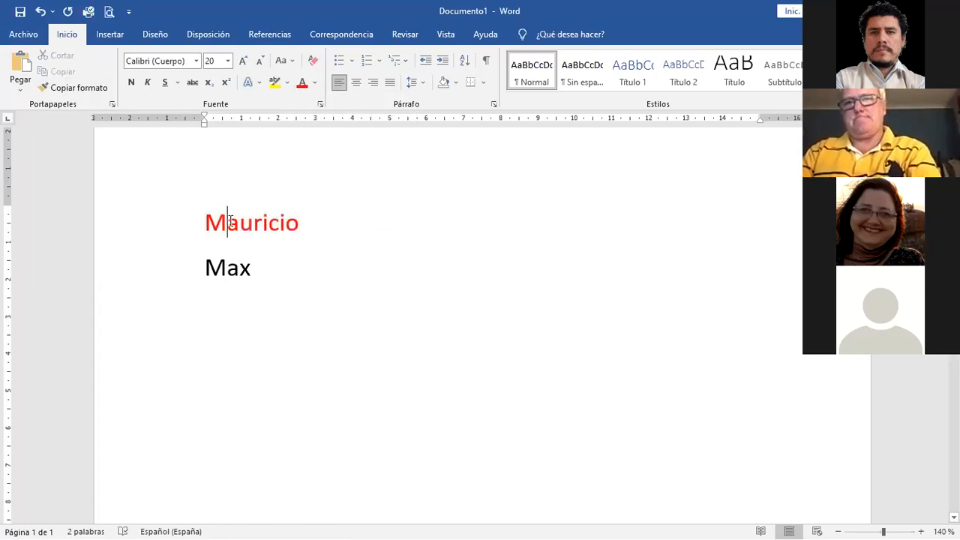
left_click(89, 85)
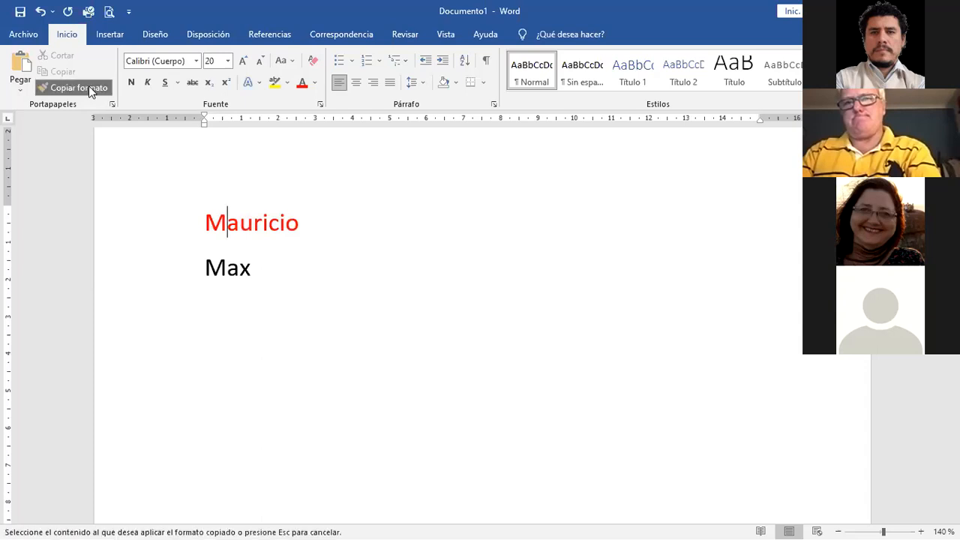
left_click(236, 270)
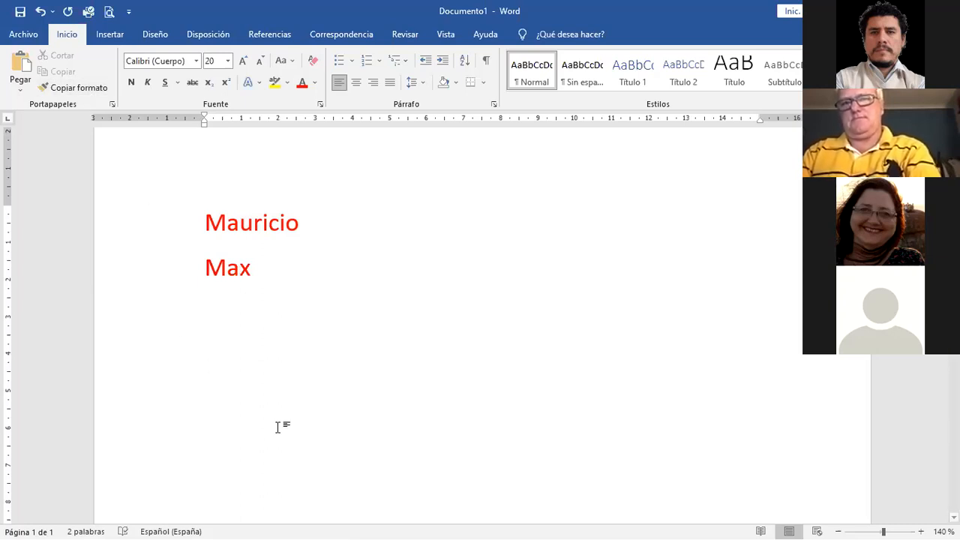
Step: Copy the first-line name and paste it after the name on the second line
triple_click(239, 222)
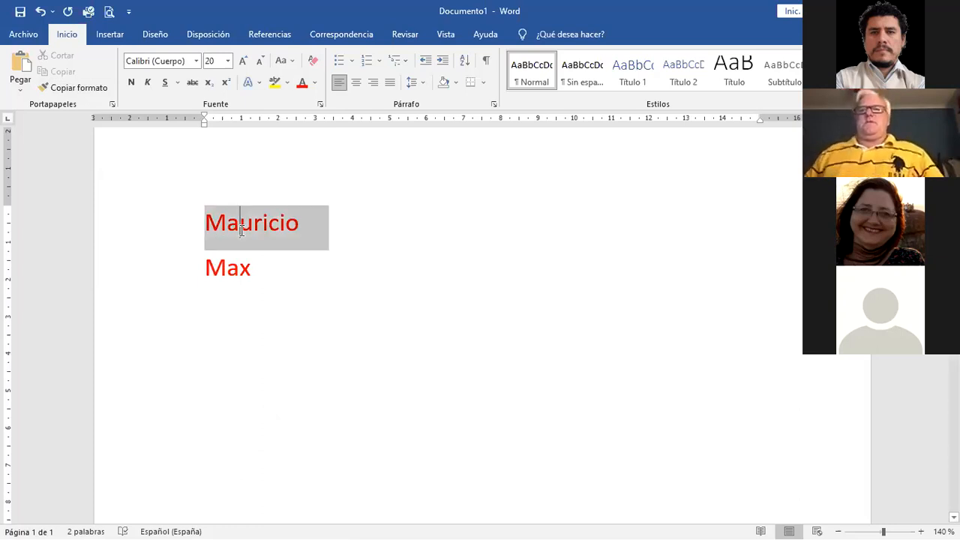
left_click(63, 71)
left_click(286, 278)
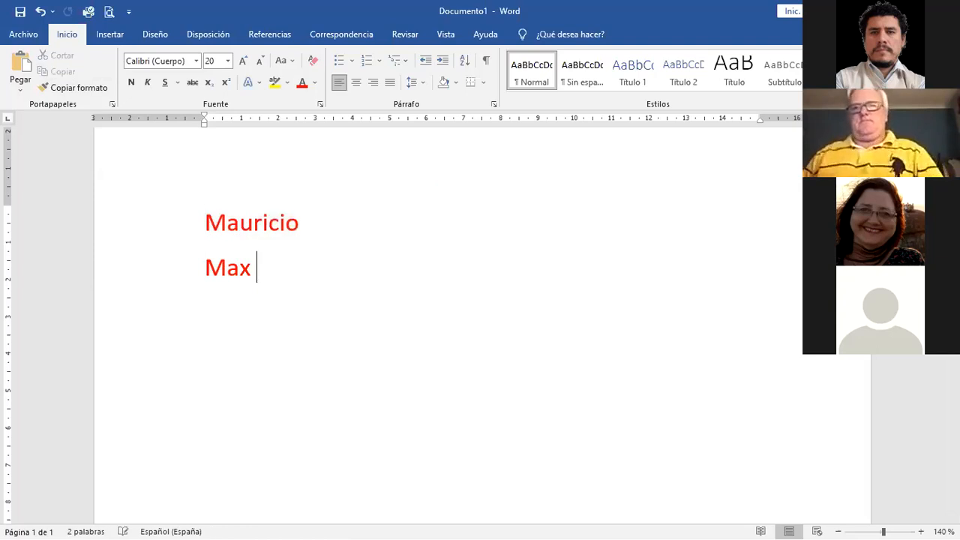
left_click(20, 66)
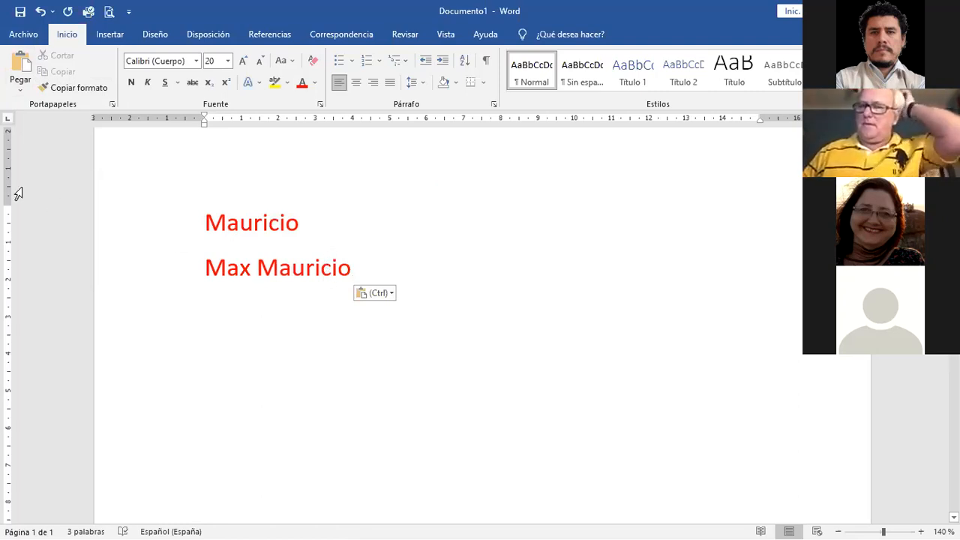
Step: Preview the Conservar solo texto paste option for the copied name on a third line without applying it
left_click(23, 91)
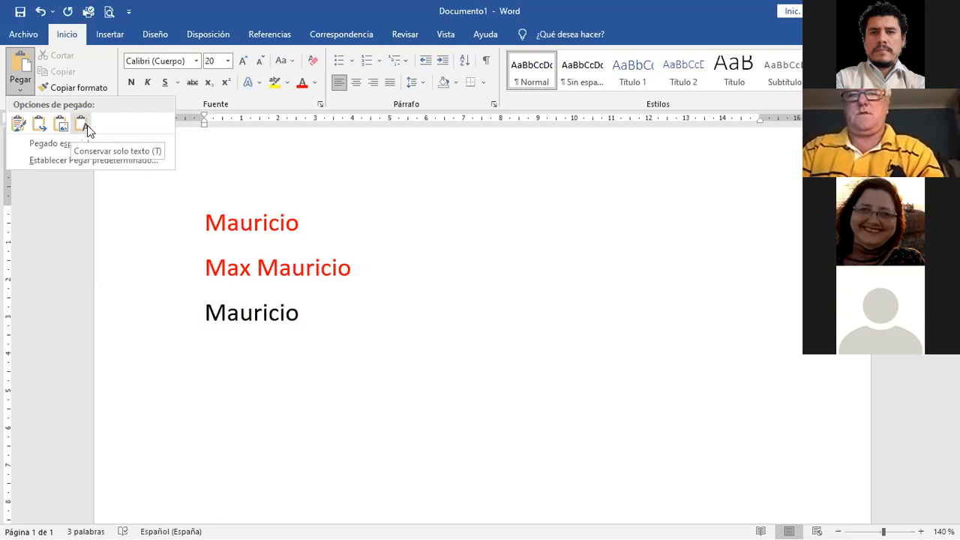
left_click(329, 294)
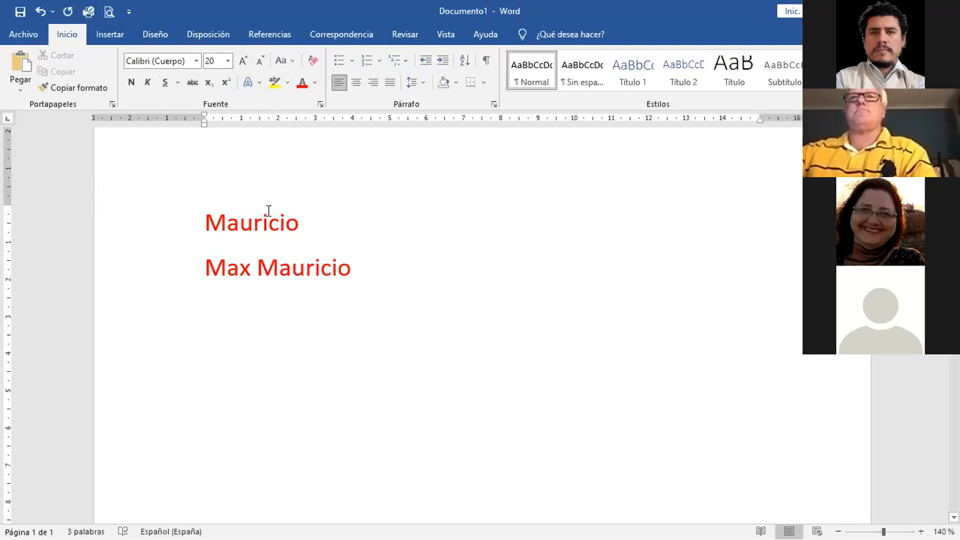
Step: Apply strikethrough to the name on the first line
key("ctrl+v")
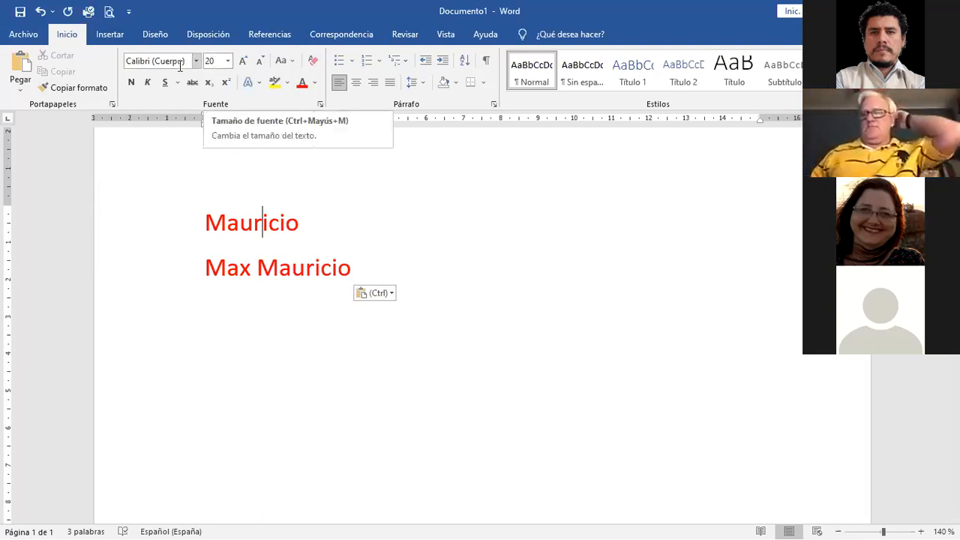
triple_click(241, 219)
left_click(193, 83)
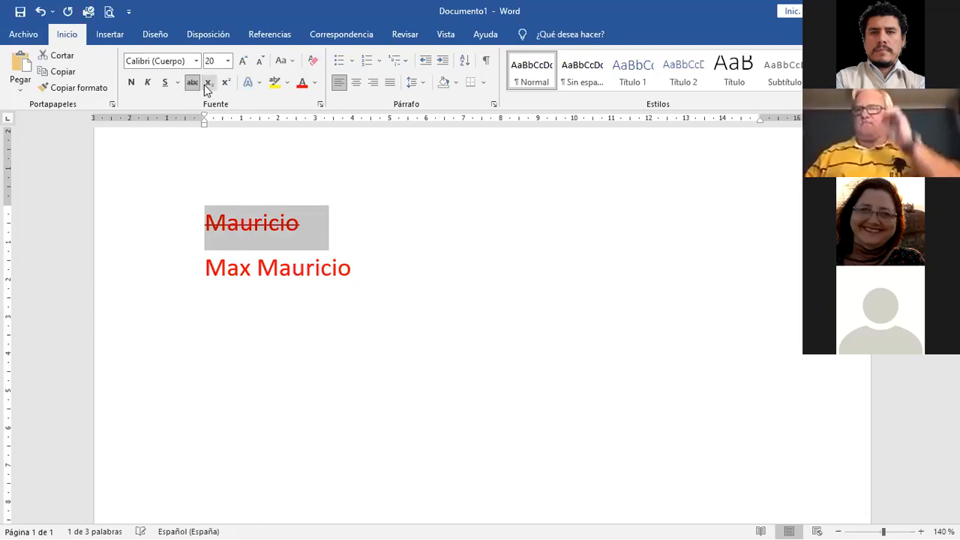
Step: Try subscript and superscript on the first word of the second line, then remove the effect
left_click(229, 273)
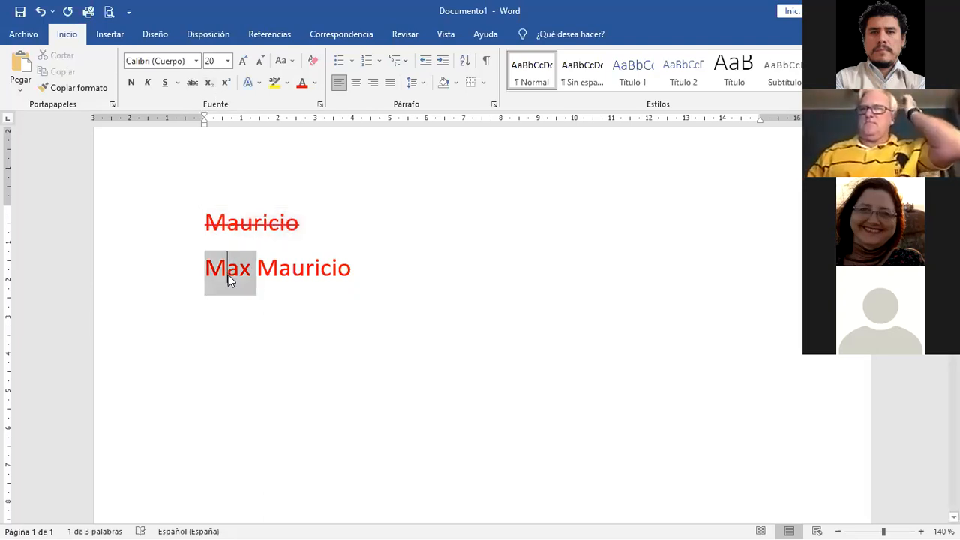
left_click(208, 83)
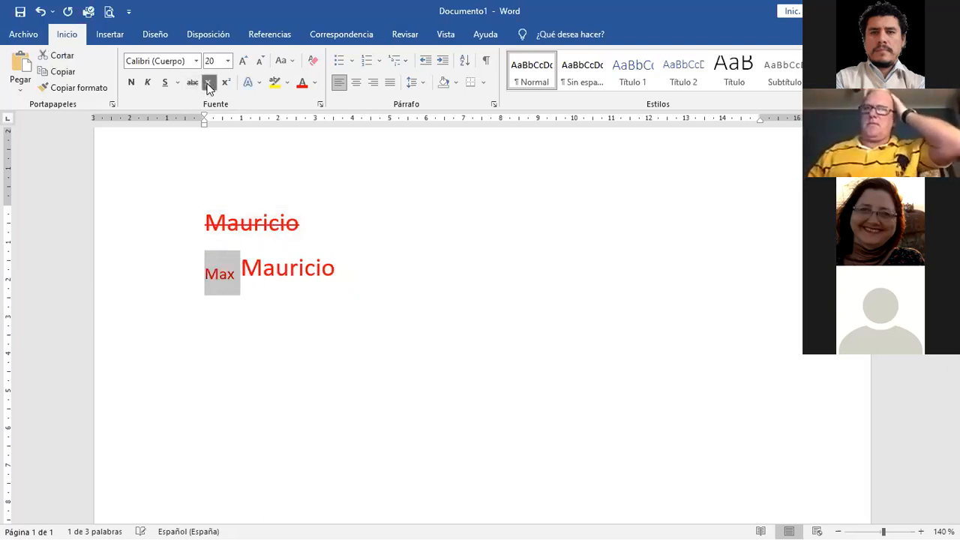
left_click(225, 82)
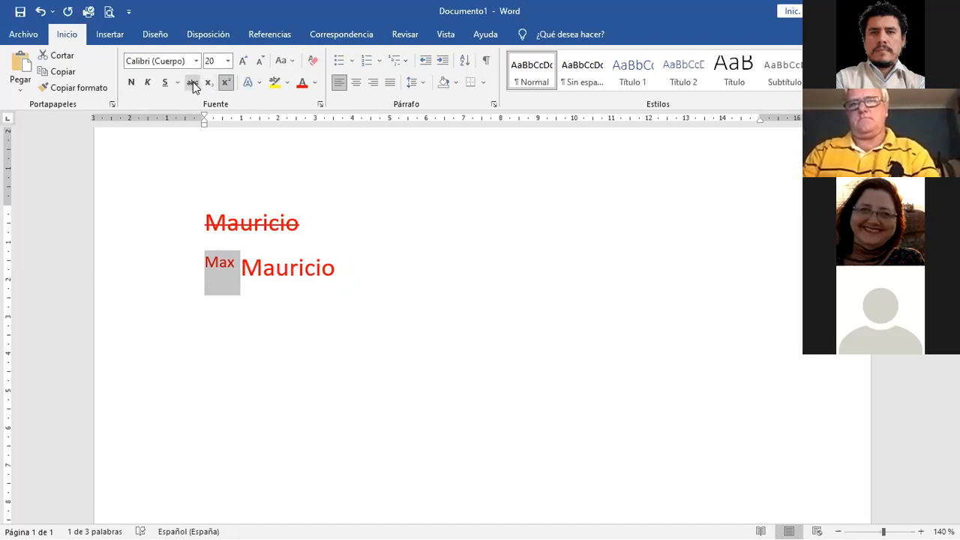
left_click(225, 83)
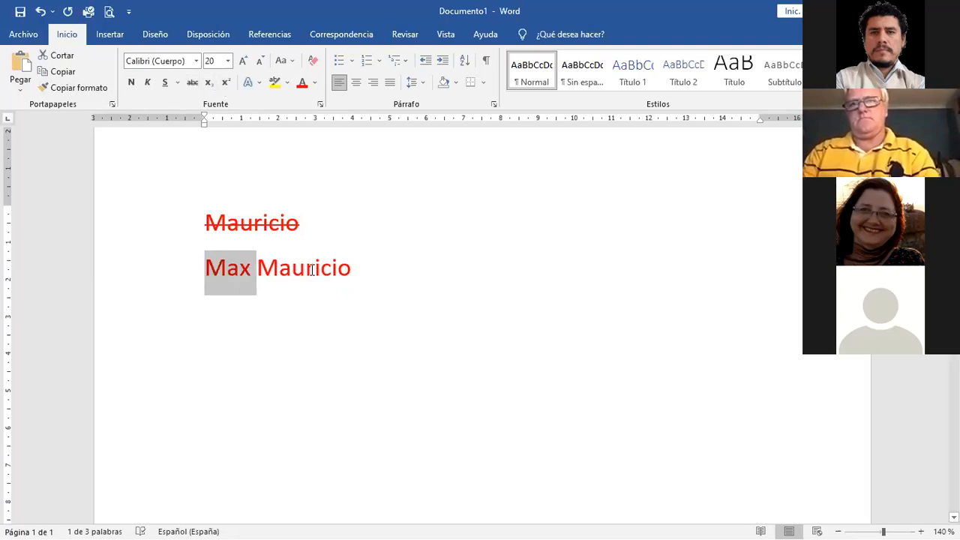
Step: Enlarge the second word of the second line to 72 pt
left_click(316, 267)
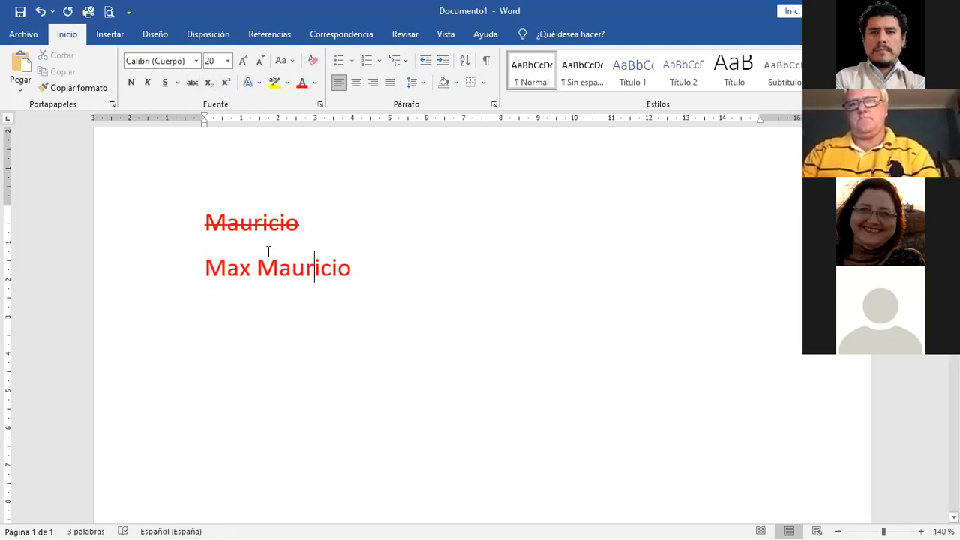
left_click(245, 62)
left_click(244, 62)
left_click(245, 62)
left_click(245, 62)
left_click(245, 62)
left_click(244, 63)
left_click(244, 62)
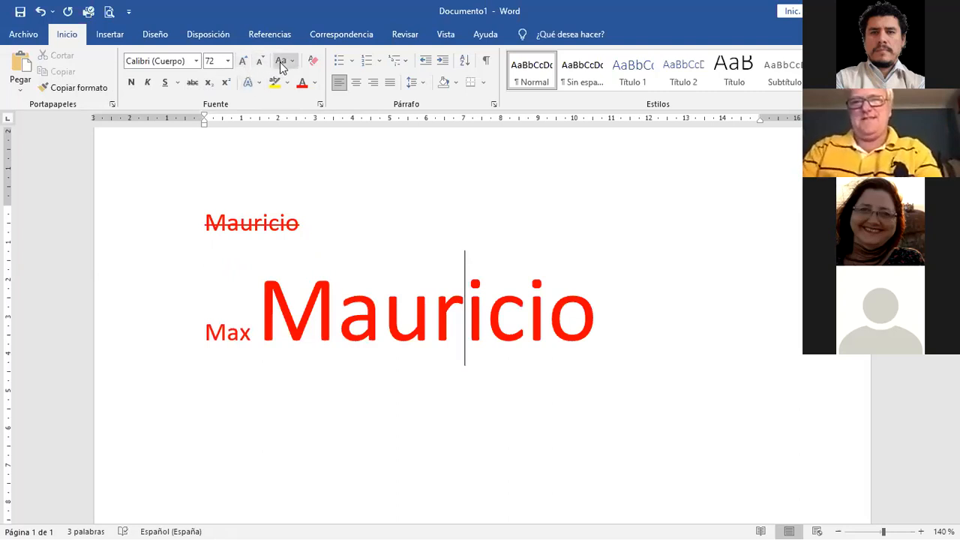
Step: Convert the enlarged word on the second line to uppercase and then to lowercase
double_click(397, 324)
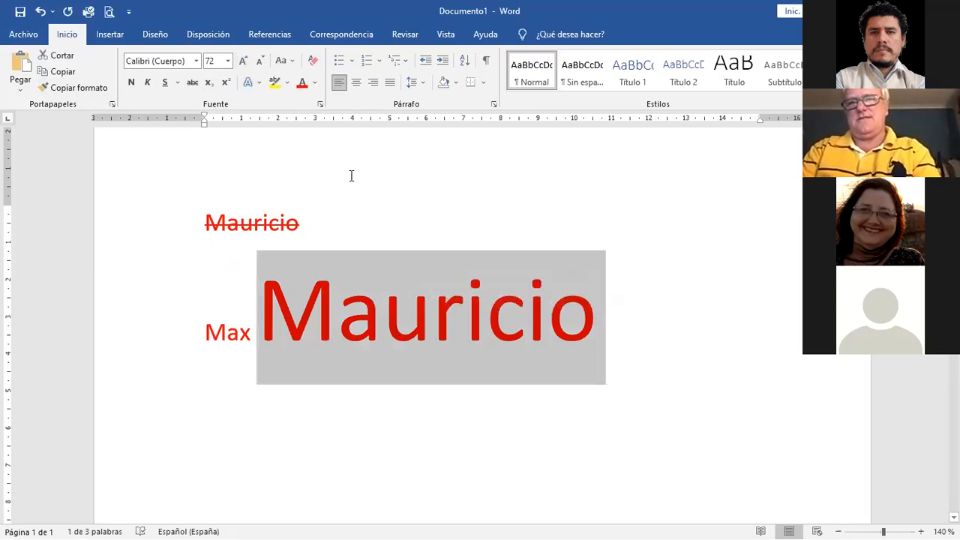
left_click(293, 66)
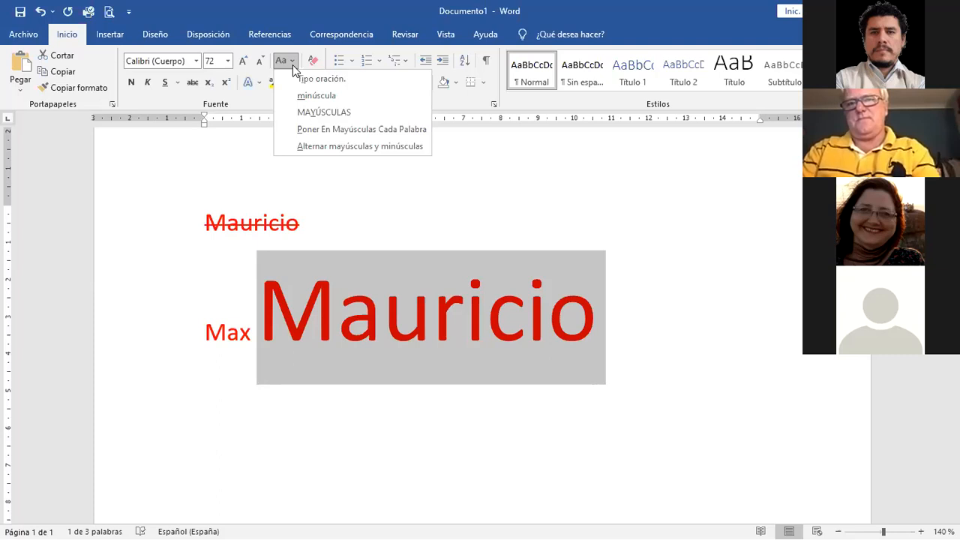
left_click(315, 112)
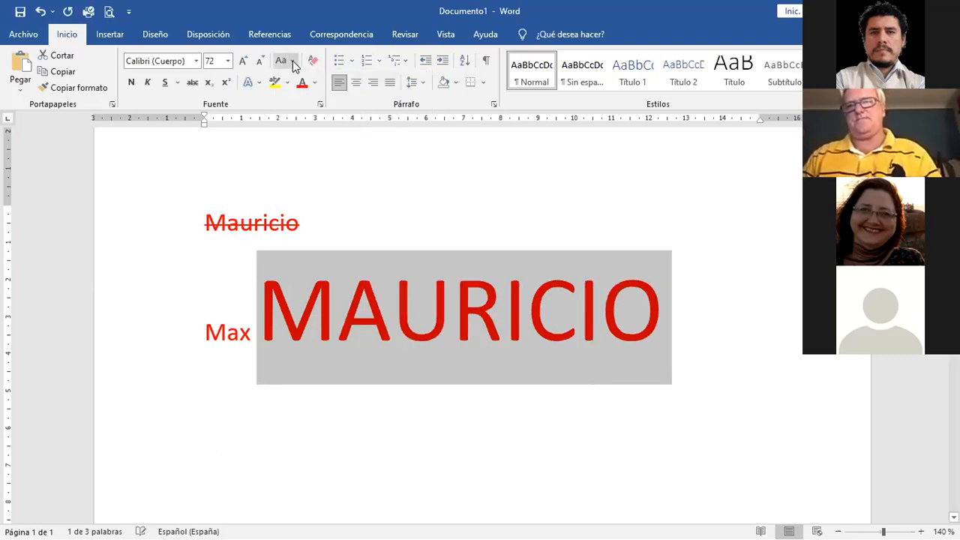
left_click(286, 60)
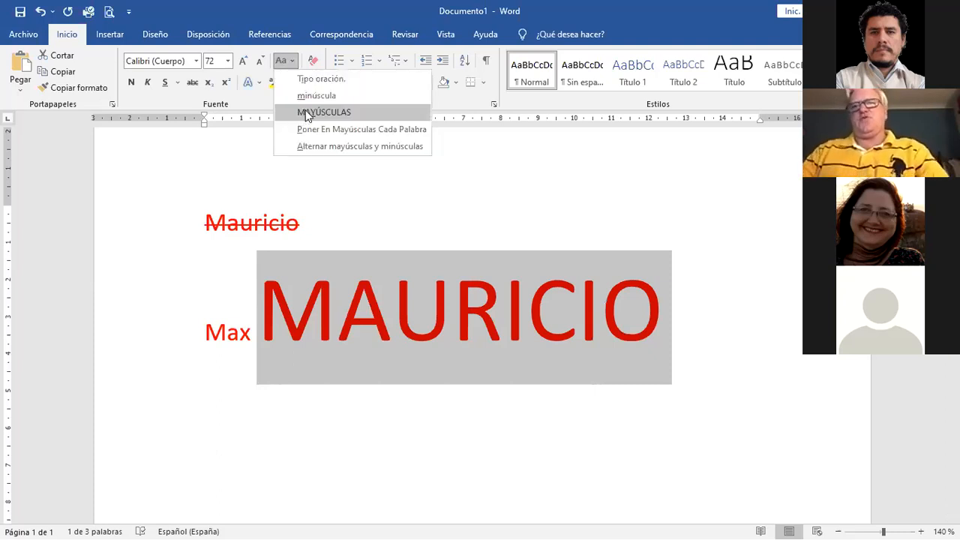
left_click(315, 96)
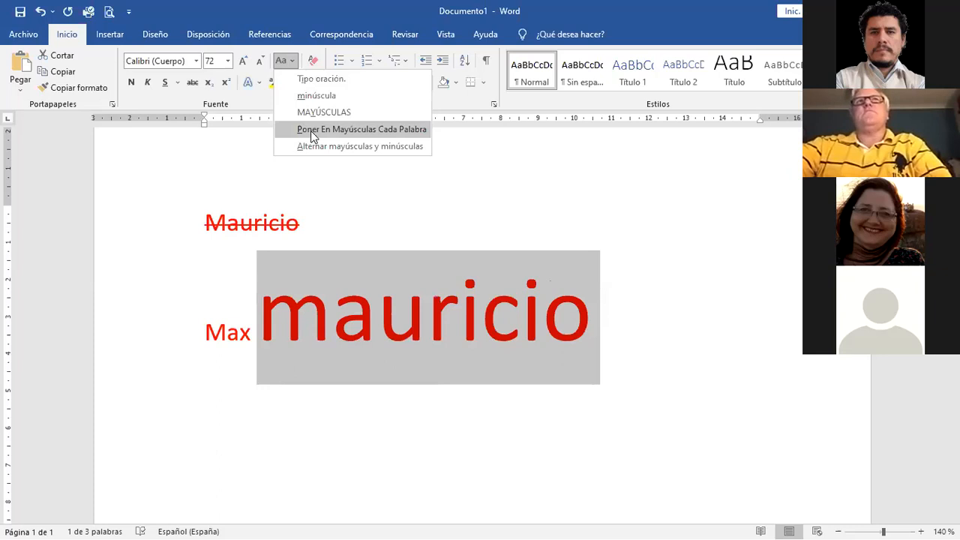
Step: Capitalize each word of the whole second line, then toggle its upper and lower case
left_click(346, 295)
double_click(568, 325)
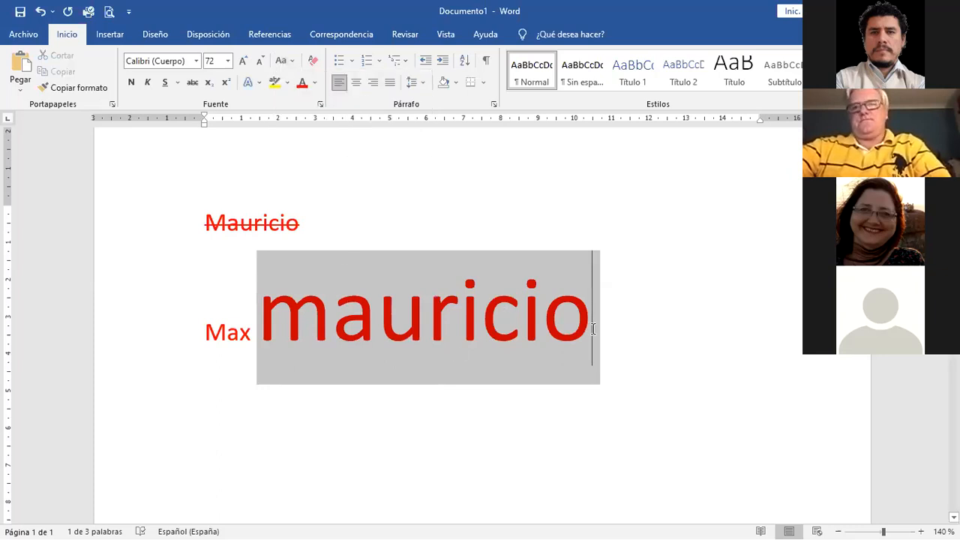
left_click(108, 327)
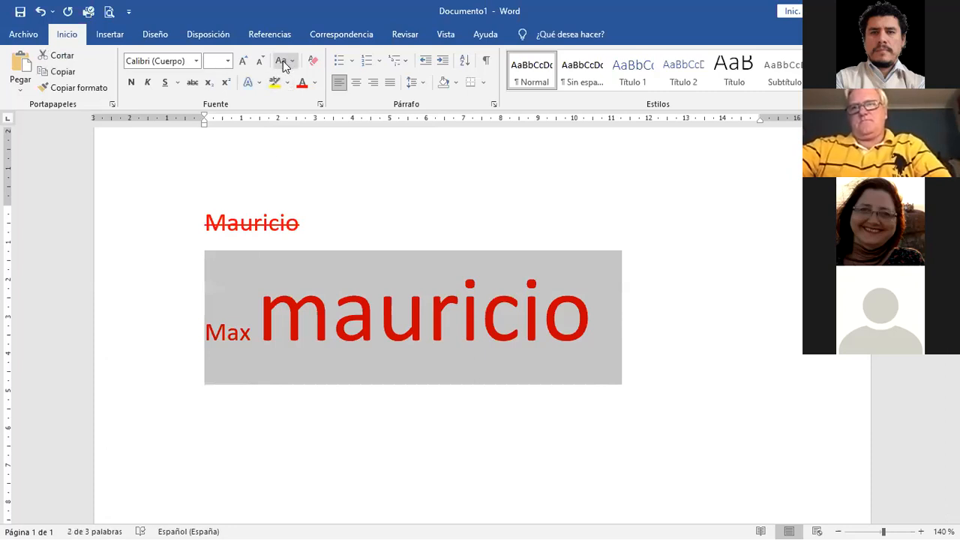
left_click(284, 63)
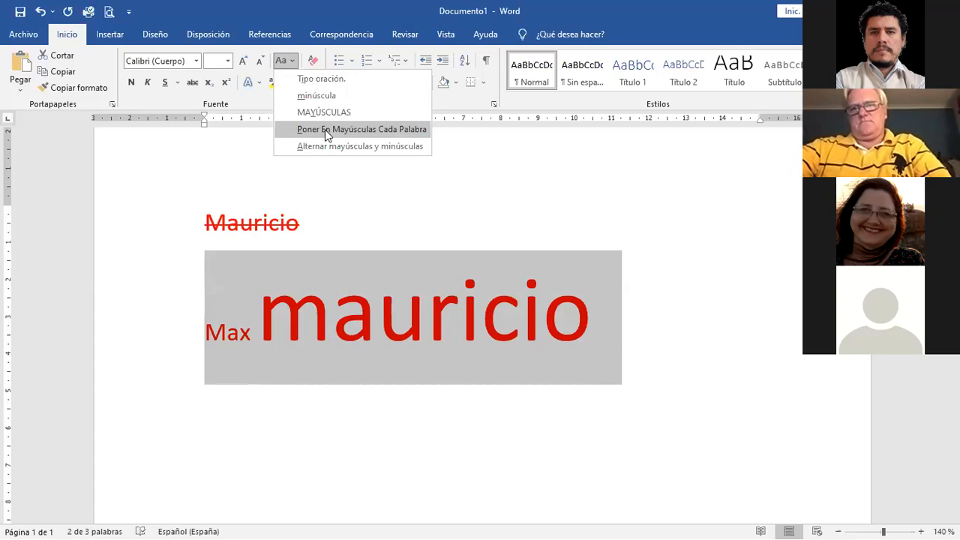
left_click(326, 130)
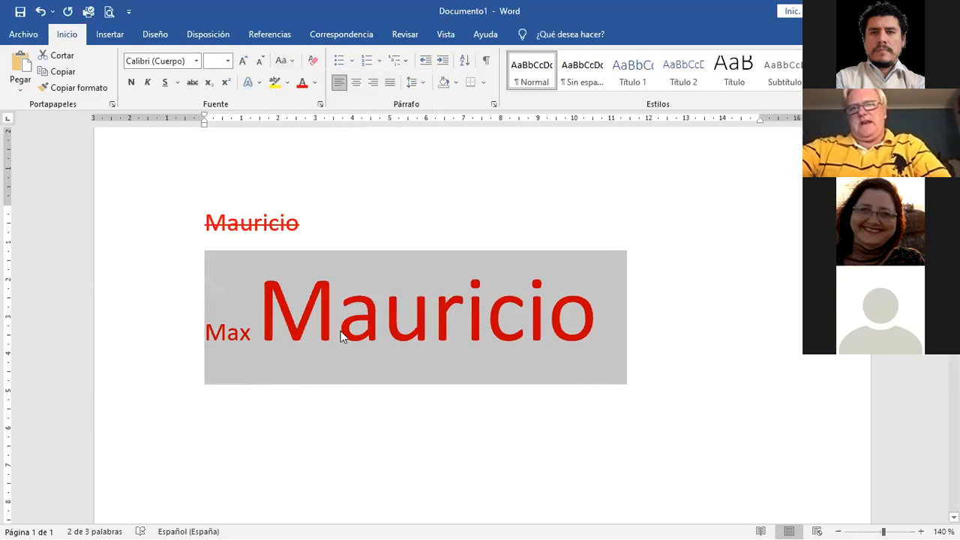
left_click(294, 63)
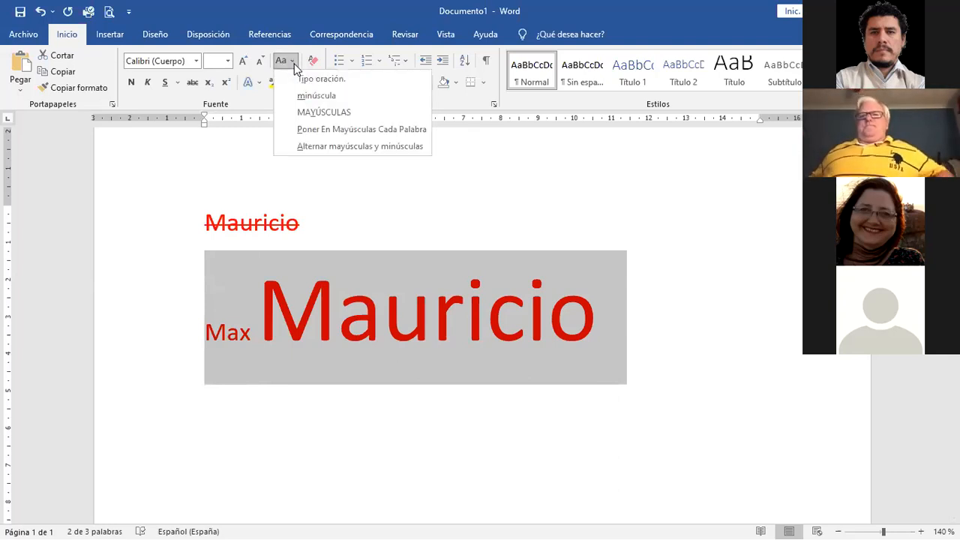
left_click(323, 147)
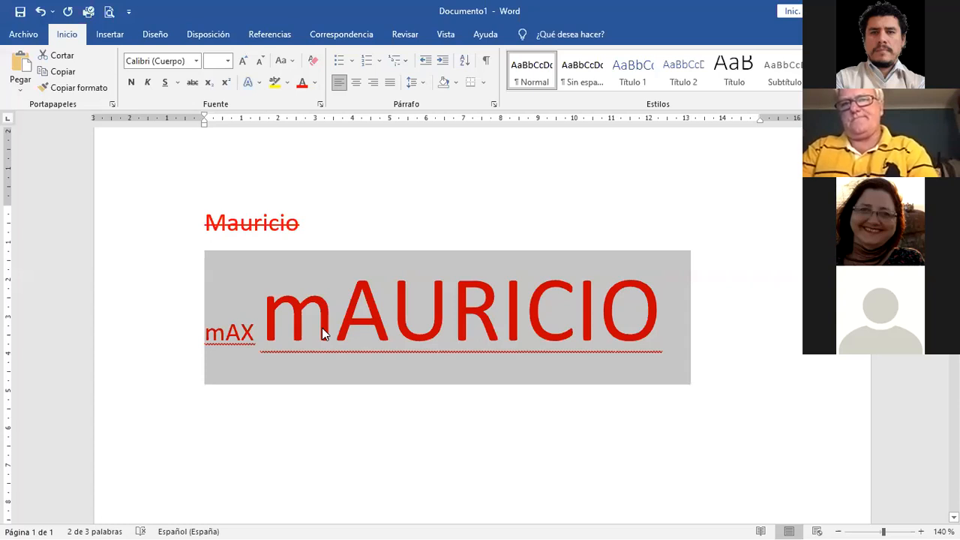
Step: Delete both lines of text to leave the page empty
key("Delete")
left_click_drag(306, 284, 205, 224)
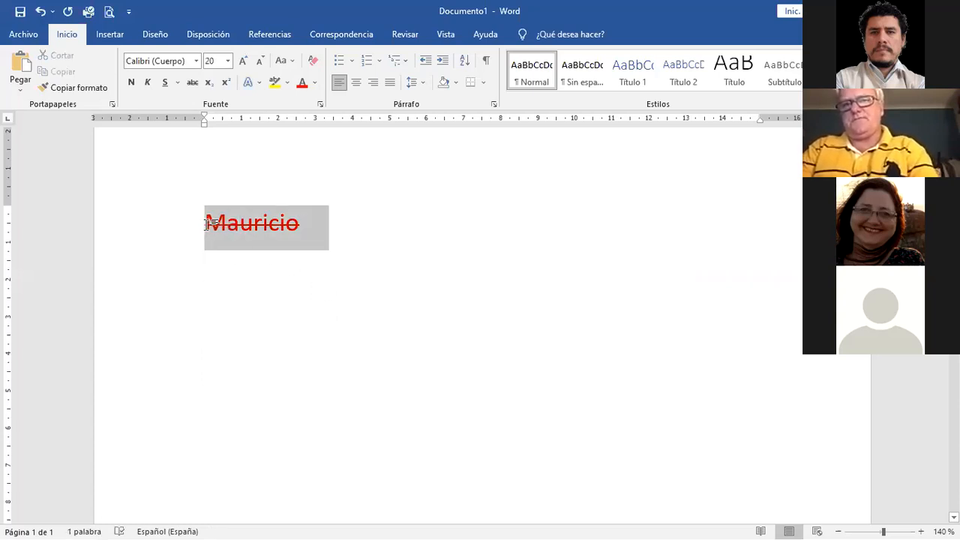
key("Delete")
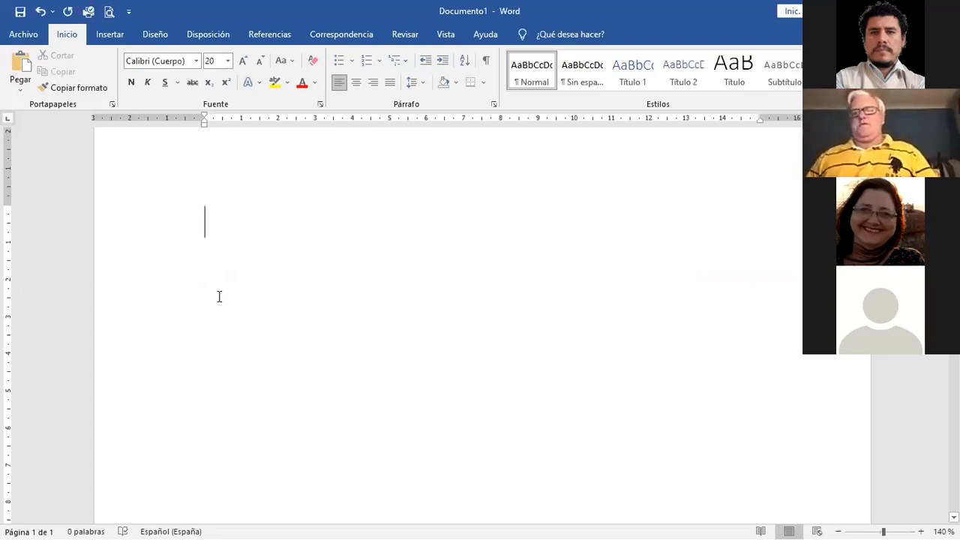
type("jfkjsdlfjs fsdjflksdjlf sdlfkjdsl")
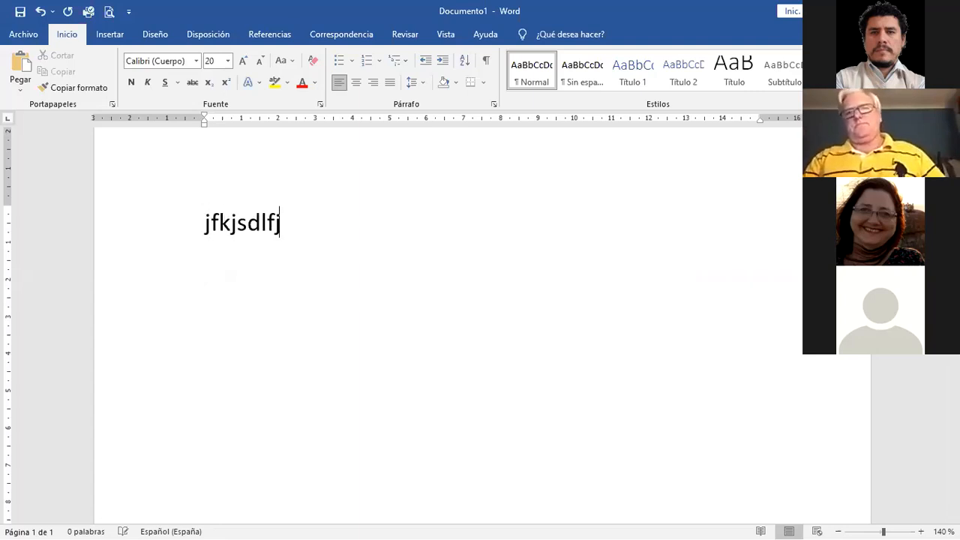
key("BackSpace")
key("BackSpace")
key("BackSpace")
key("BackSpace")
key("BackSpace")
key("BackSpace")
key("BackSpace")
key("BackSpace")
key("BackSpace")
key("BackSpace")
key("BackSpace")
key("BackSpace")
key("BackSpace")
key("BackSpace")
key("BackSpace")
key("BackSpace")
key("BackSpace")
key("BackSpace")
key("BackSpace")
key("BackSpace")
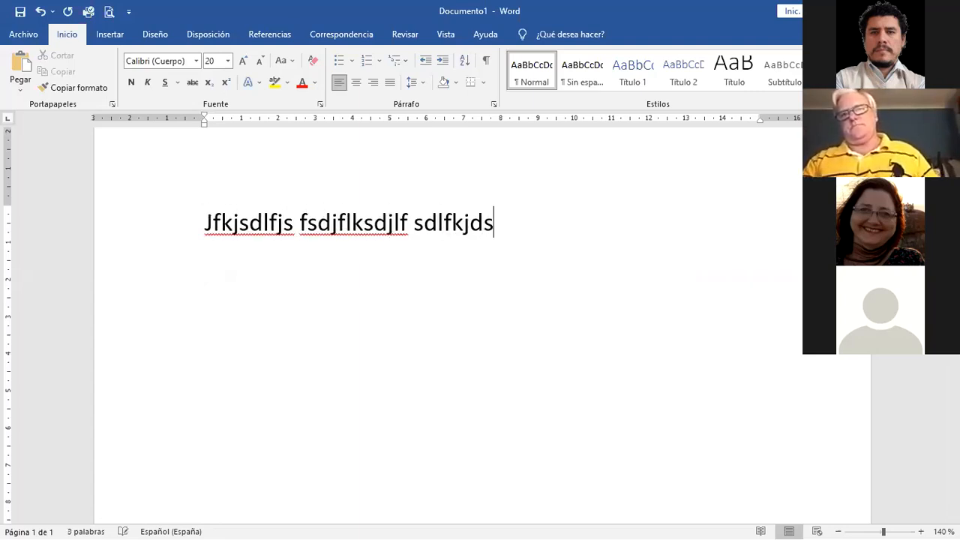
Step: Write "LKJLKSJDLK DLKJASLKDJ ASLKDJASLKDJL" on the first line and convert it to sentence case
type("LKJLKSJDLK DLKJASLKDJ ASLKDJASLKDJL")
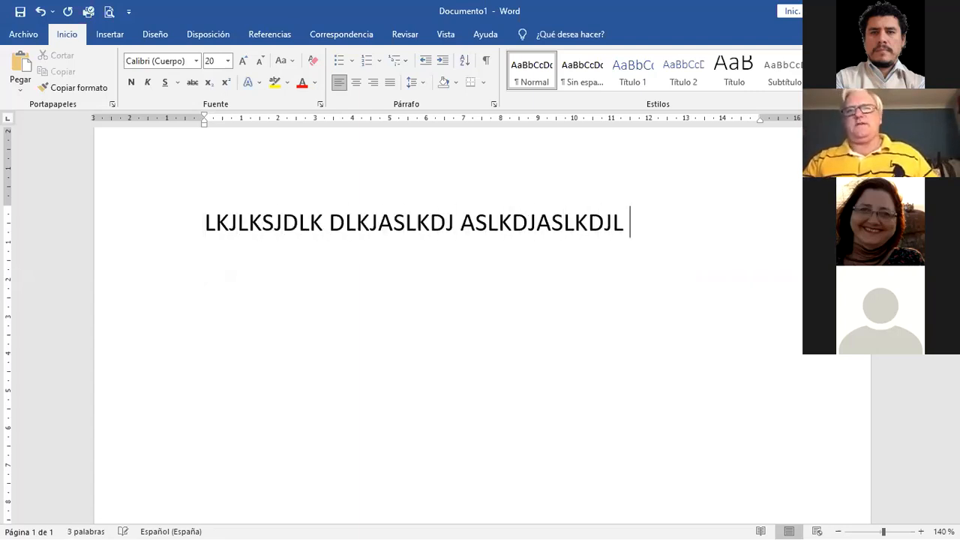
left_click_drag(211, 229, 611, 202)
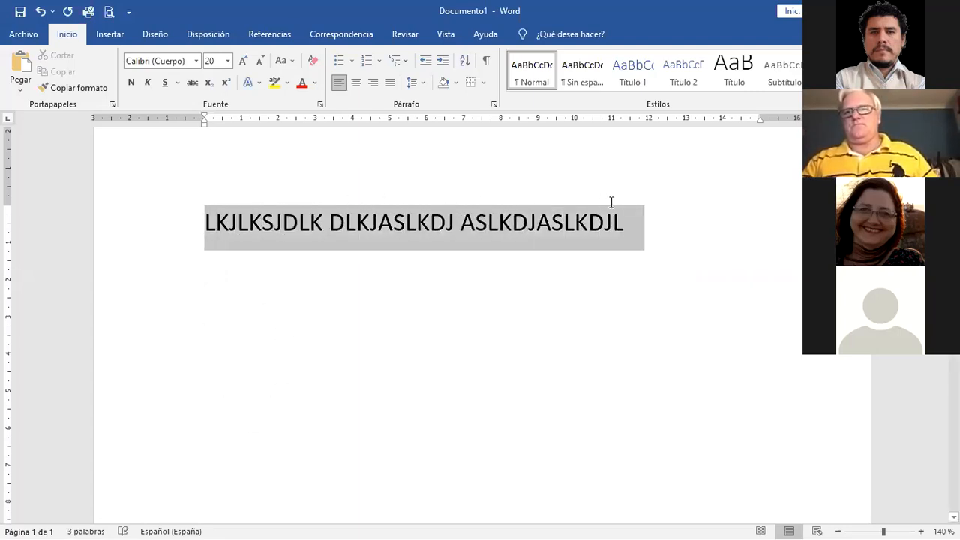
left_click(282, 64)
left_click(293, 80)
left_click(264, 229)
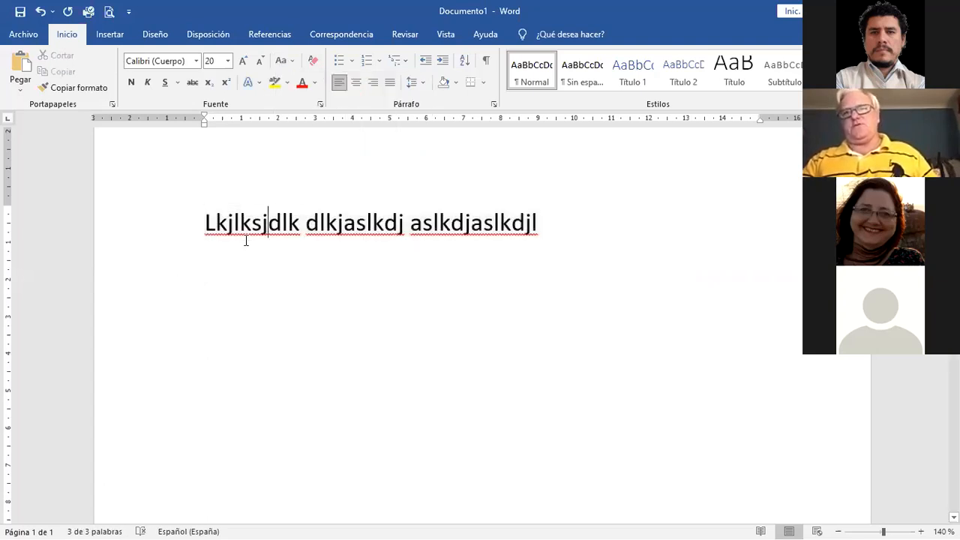
left_click_drag(216, 224, 198, 222)
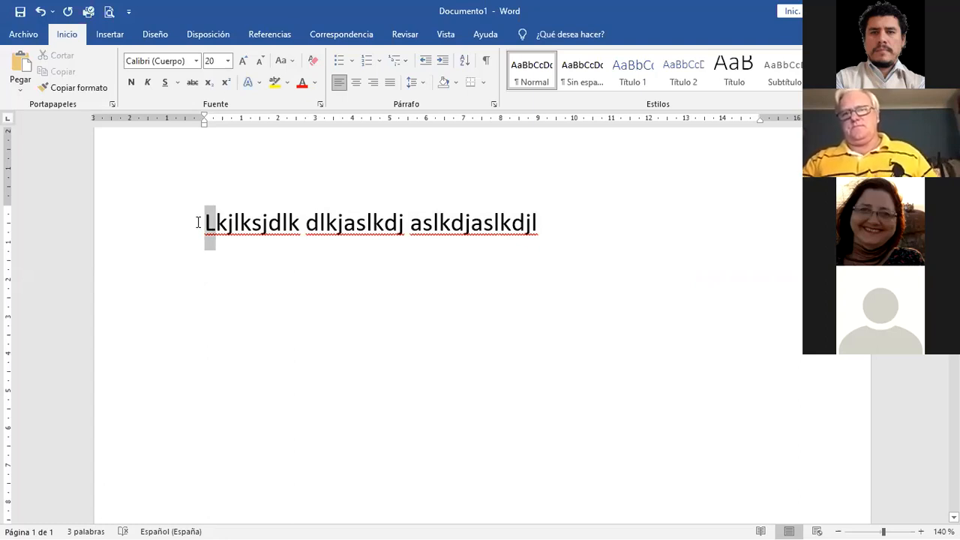
left_click(530, 229)
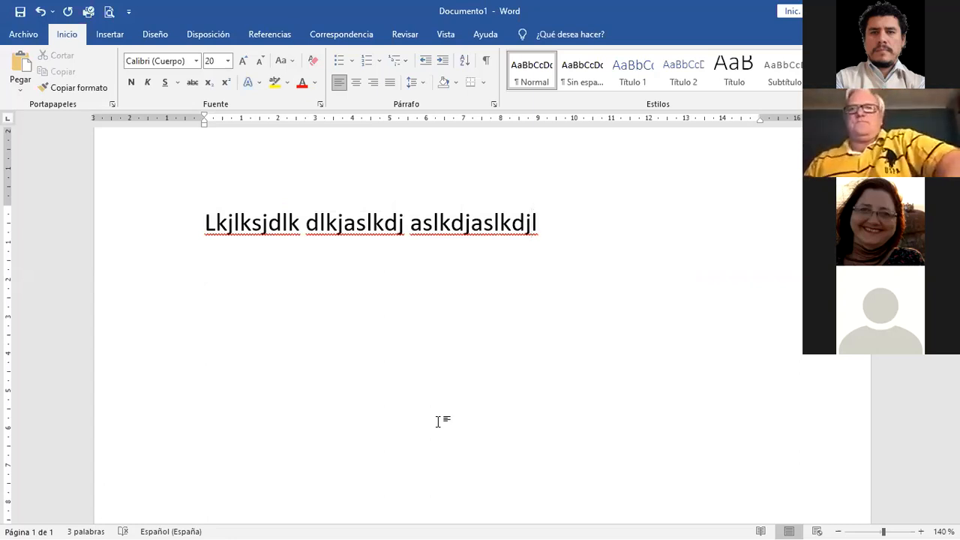
left_click(340, 279)
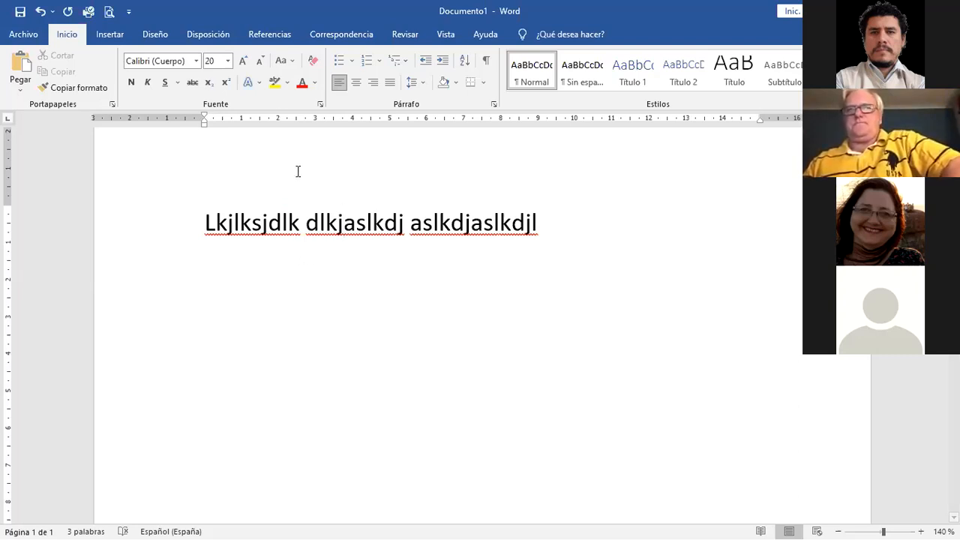
Step: Highlight the line in yellow from inside the second word to its end, then undo the highlight
left_click(286, 84)
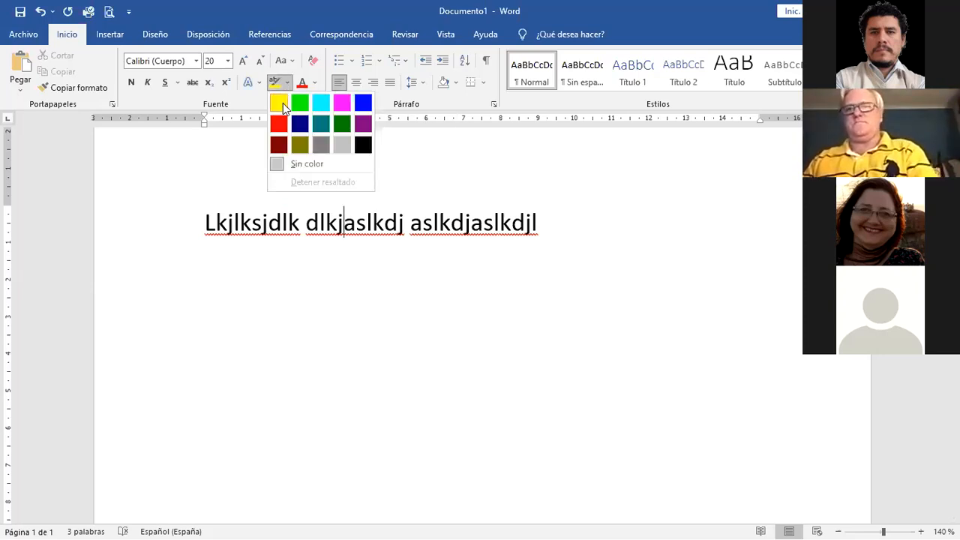
left_click(283, 103)
mouse_move(543, 224)
left_mouse_down()
mouse_move(311, 225)
mouse_move(328, 225)
left_mouse_up()
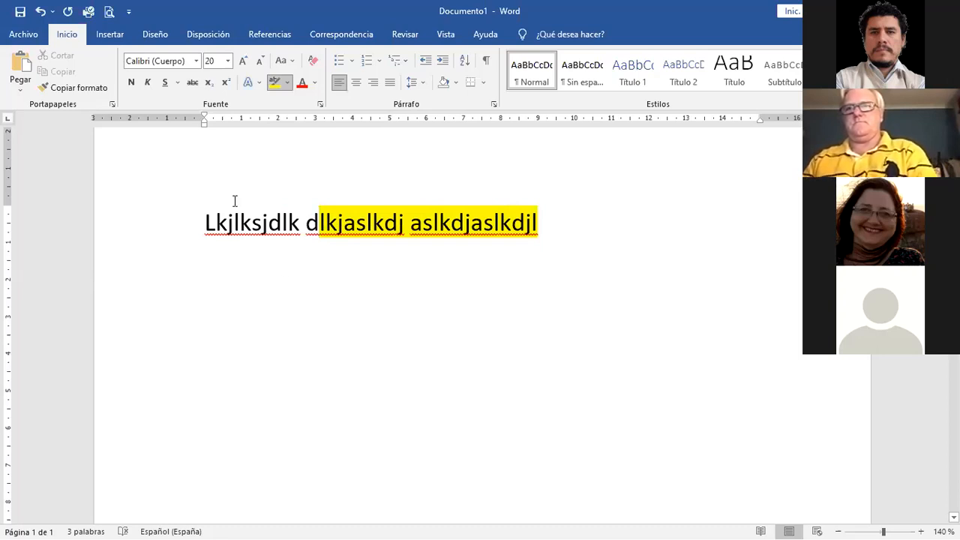
key("ctrl+z")
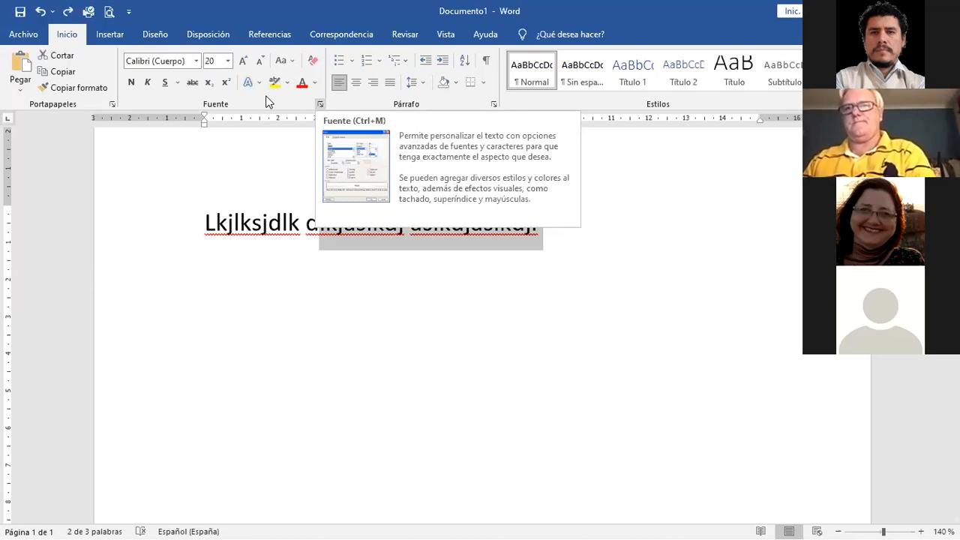
Step: Open the Fuente dialog for the selected text and examine its font settings and Avanzado character spacing options
key("ctrl+m")
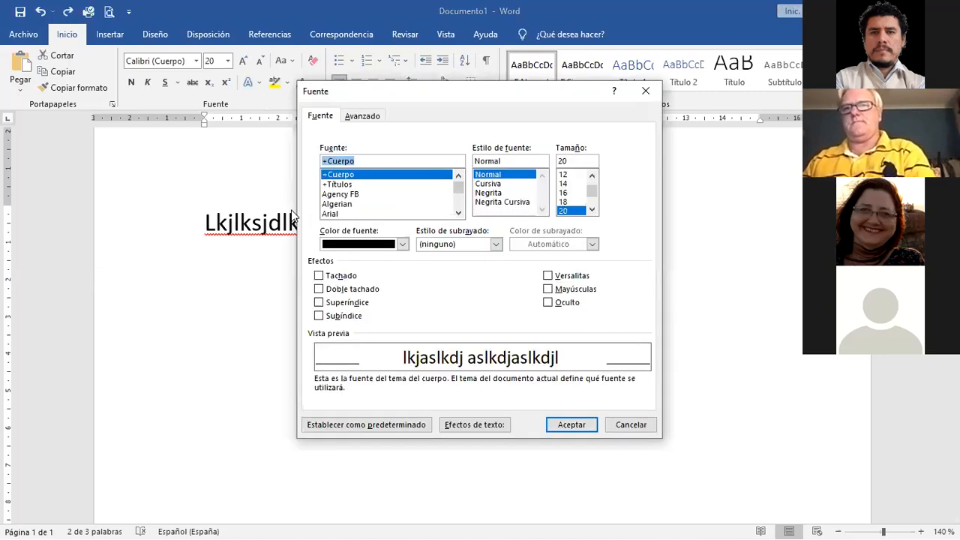
scroll(476, 293, "down", 2)
scroll(476, 294, "up", 2)
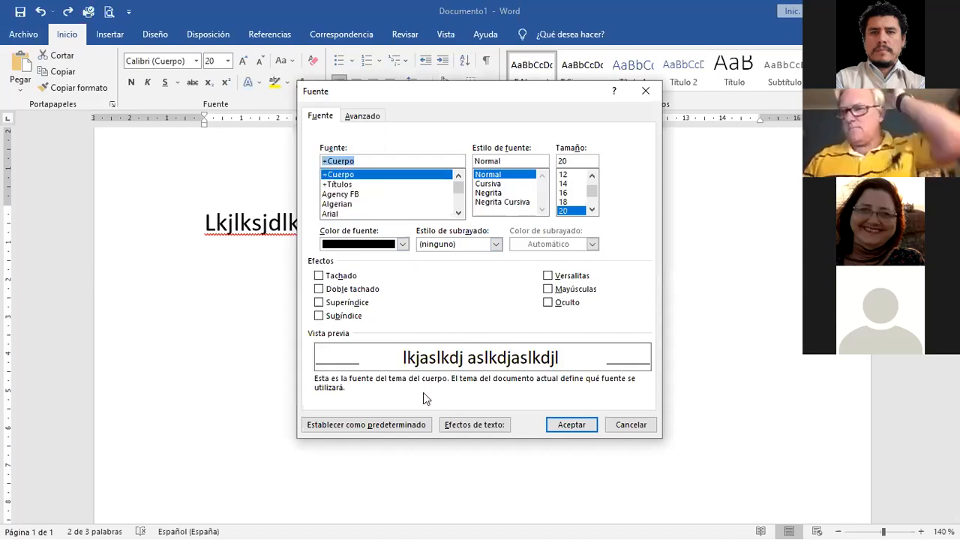
key("ctrl+Tab")
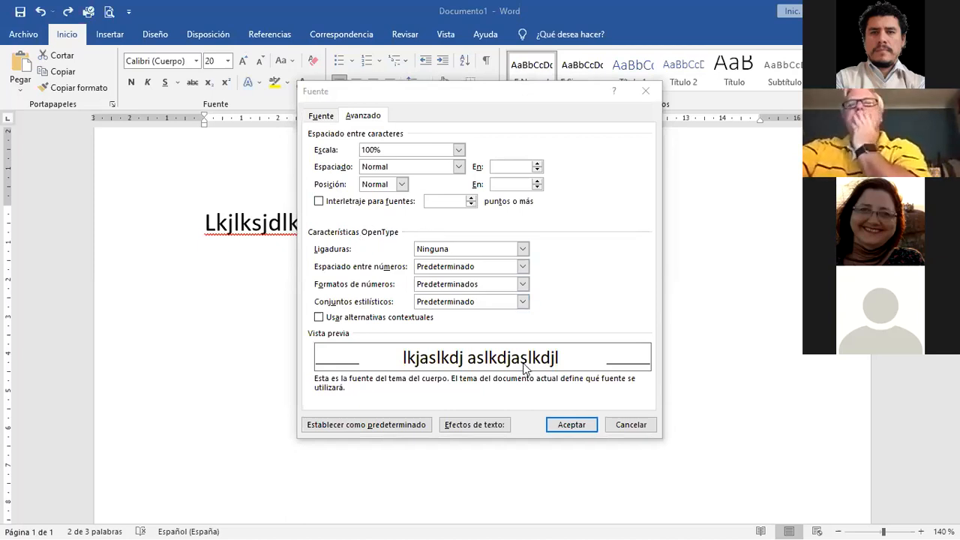
Step: Close the Fuente dialog and append "KJLKASDJ LASKDJASLKDJAS LDJASLD JASLKDJLASKDJ LASKDJLAKSJDLKASJD LKASJDL." to the line, ending it with a paragraph break
left_click(568, 92)
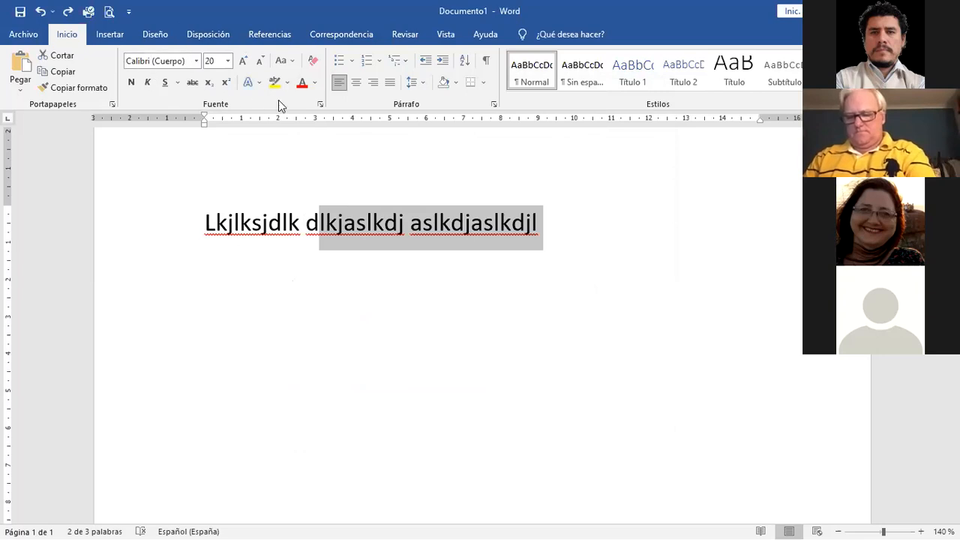
left_click(412, 226)
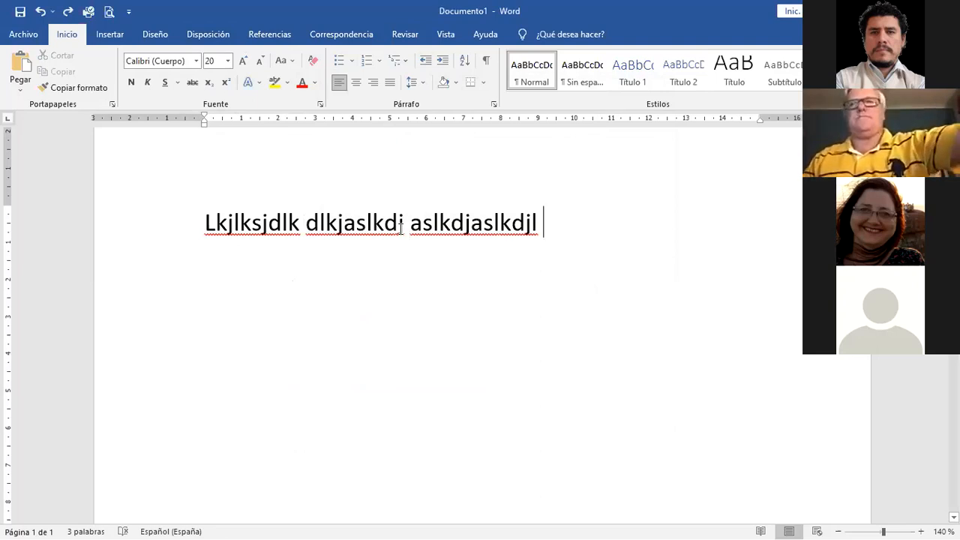
type("KJLKASDJ LASKDJASLKDJAS LDJASLD JASLKDJLASKDJ LASKDJLAKSJDLKASJD LKASJDL.")
key("Return")
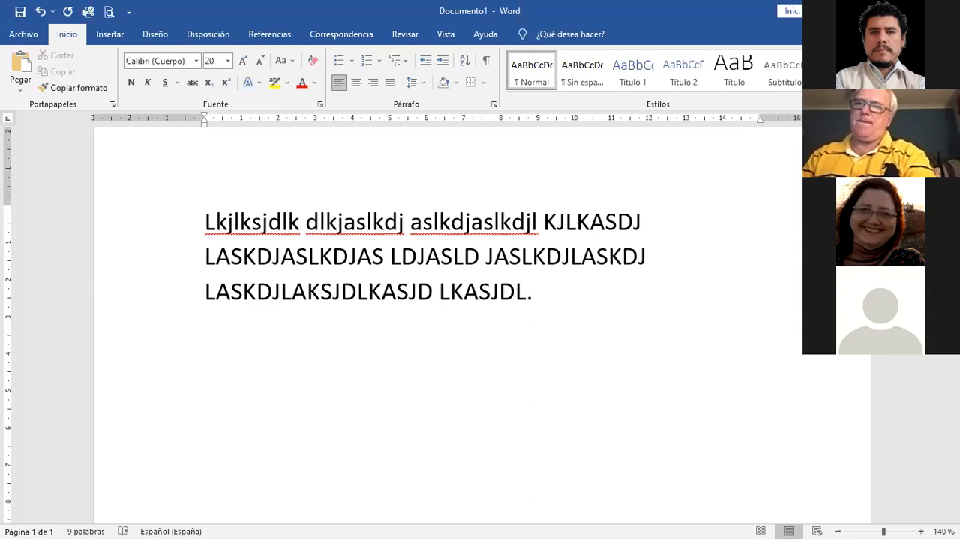
Step: Centre the first paragraph, then return it to left alignment
left_click(357, 222)
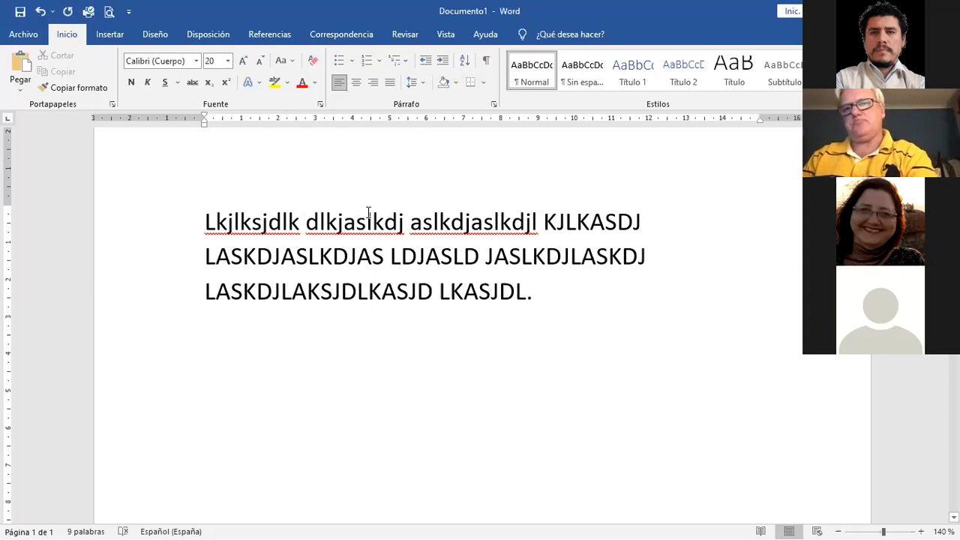
left_click(356, 85)
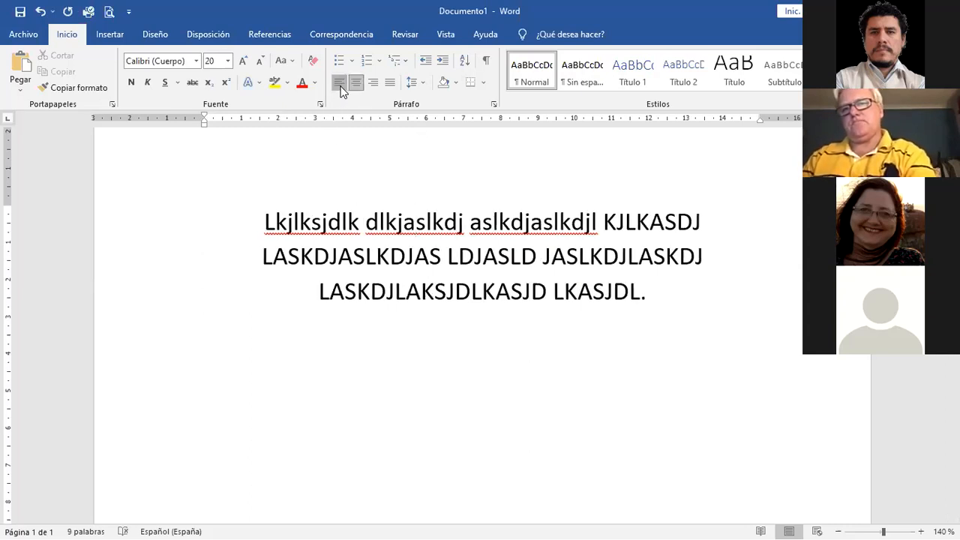
left_click(339, 82)
Step: Write "ASDADAS ASDFASA" as a second paragraph below the first
left_click(350, 327)
type("ASDADAS ASDFASA")
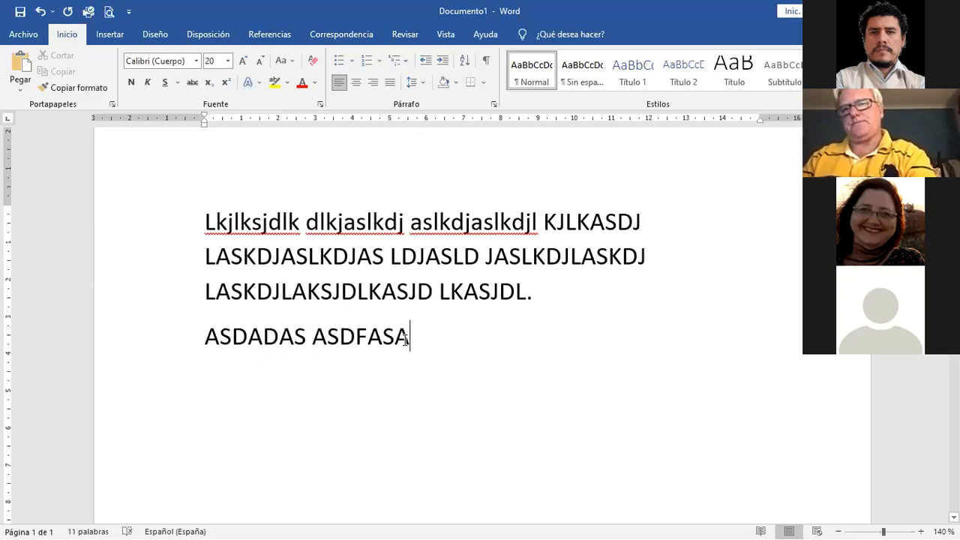
Step: Centre only the "ASDADAS ASDFASA" paragraph, then undo the centring
left_click(370, 353)
left_click(382, 292)
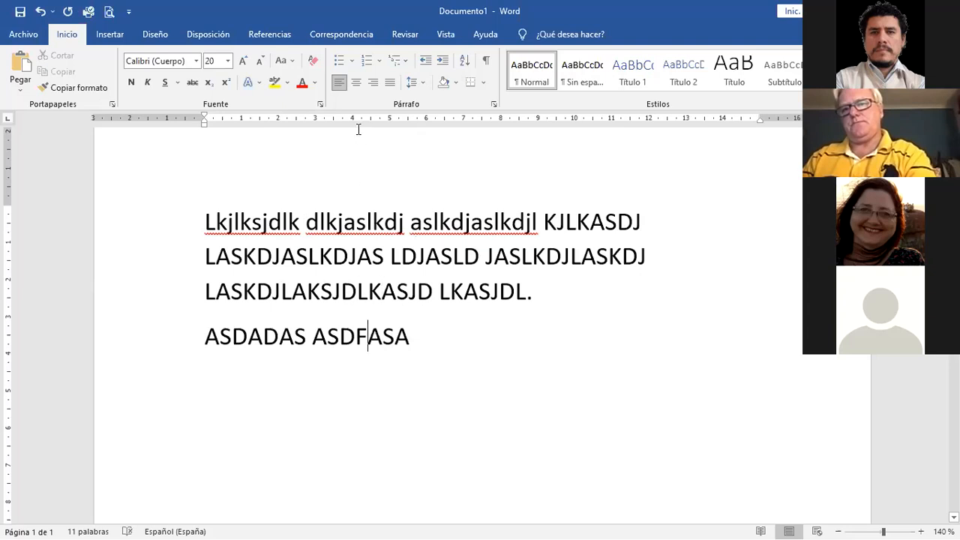
left_click(356, 83)
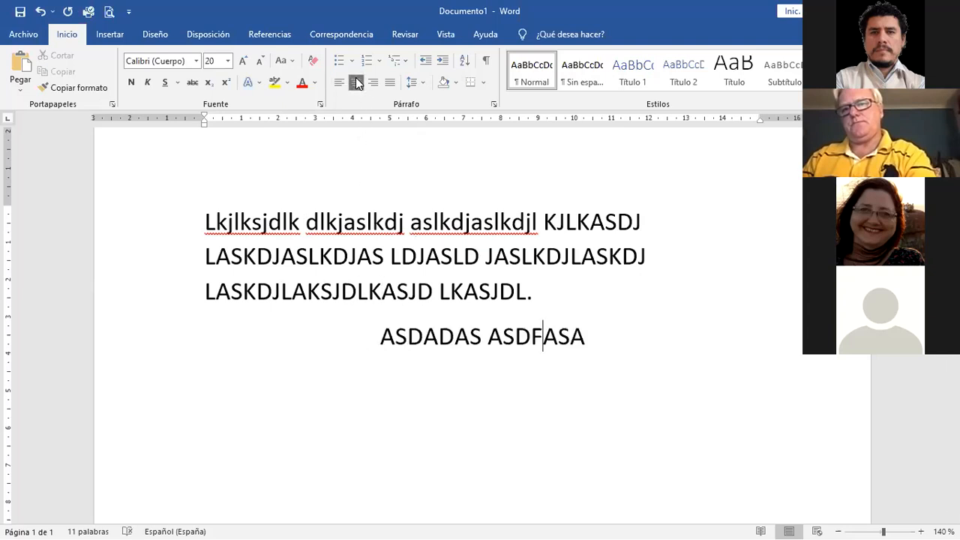
key("ctrl+z")
Step: Centre both paragraphs together, then set them back to left alignment
left_click_drag(409, 336, 225, 225)
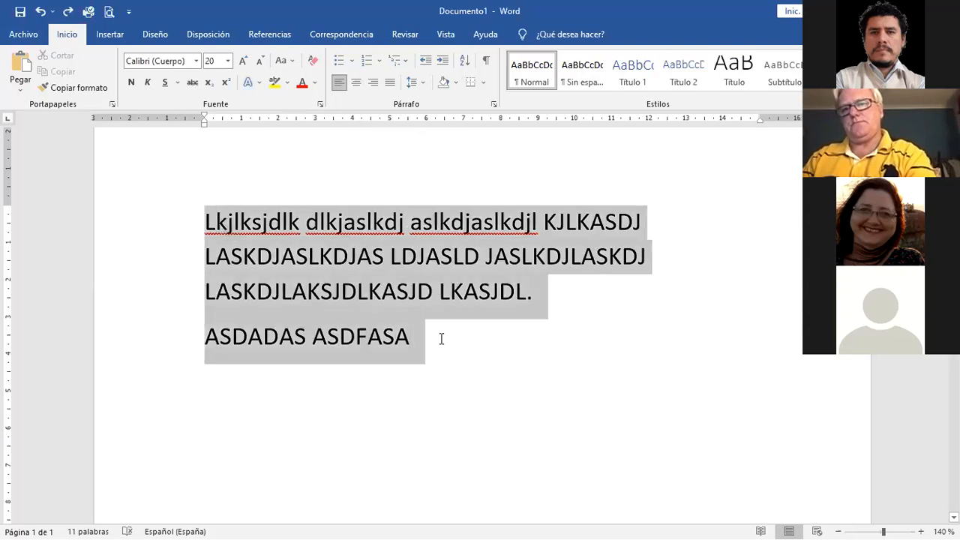
left_click(357, 82)
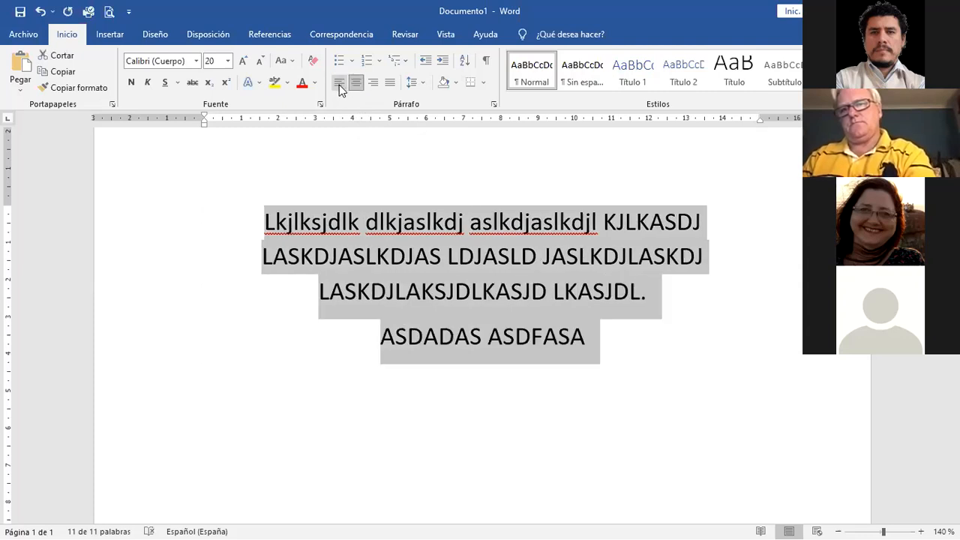
left_click(340, 84)
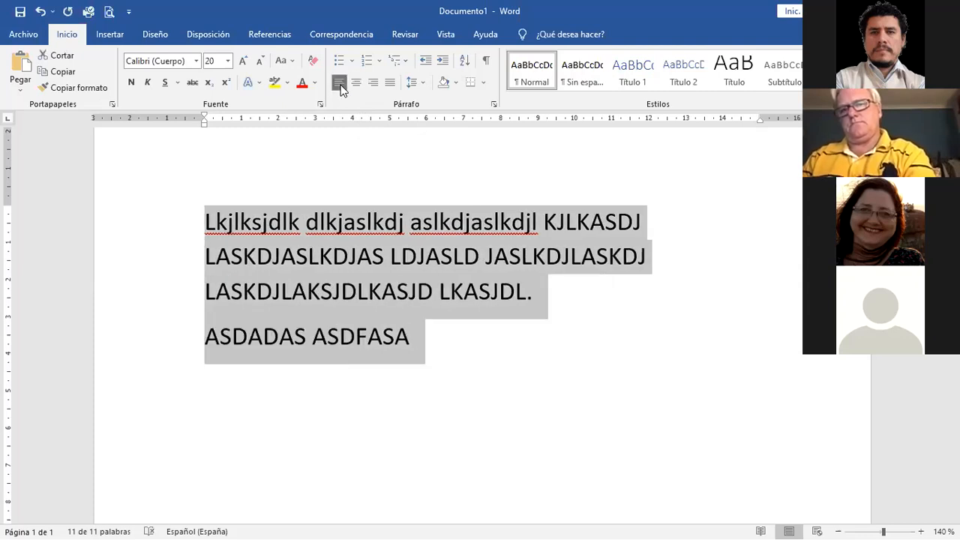
left_click(385, 222)
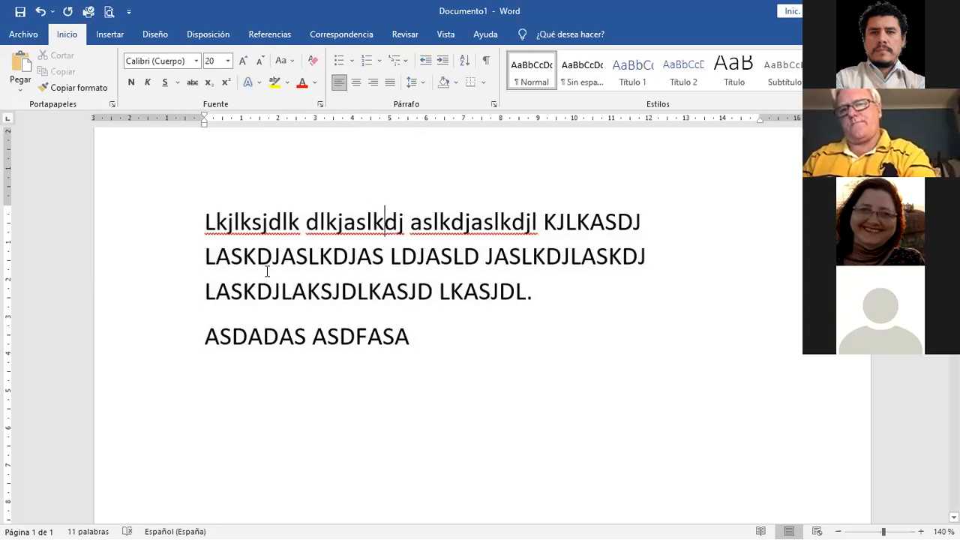
left_click(243, 256)
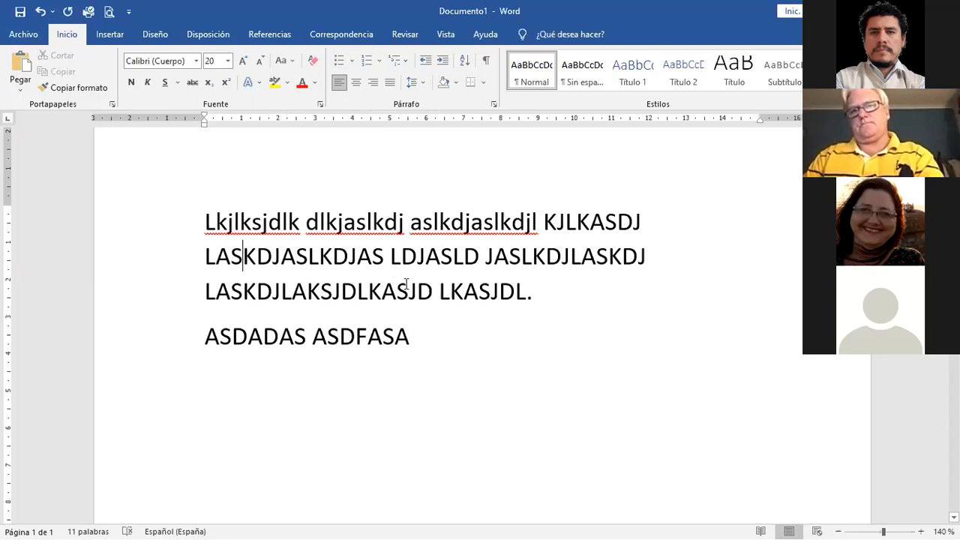
Step: Add three short paragraphs after the second one: "FSDFSDFSD", "SDFSDFSD" and "SDFSD"
left_click(415, 342)
key("Return")
type("FSDFSDFSD")
key("Return")
type("SDFSDFSD")
key("Return")
type("SD")
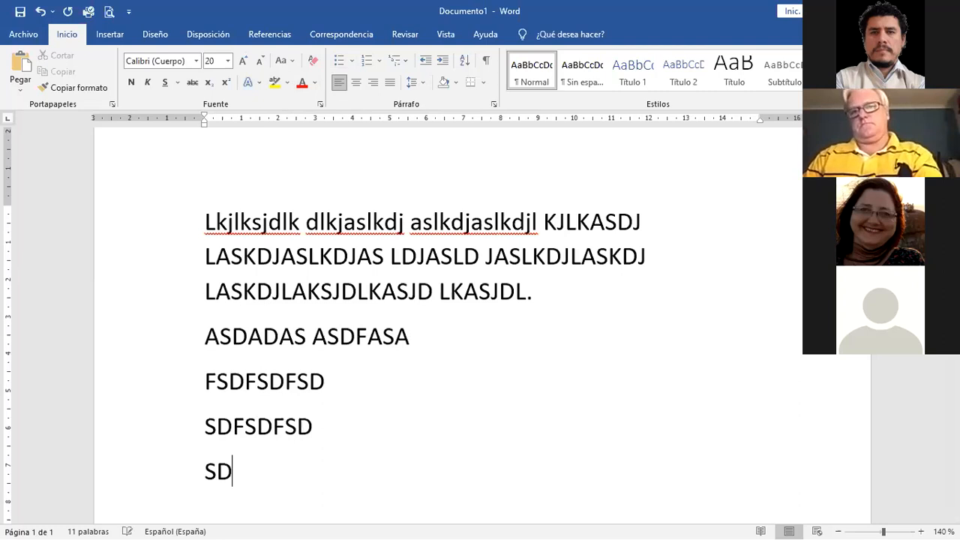
type("FSD")
key("Return")
Step: Format the last three paragraphs, FSDFSDFSD to SDFSD, as a bulleted list with check mark bullets
scroll(467, 345, "down", 4)
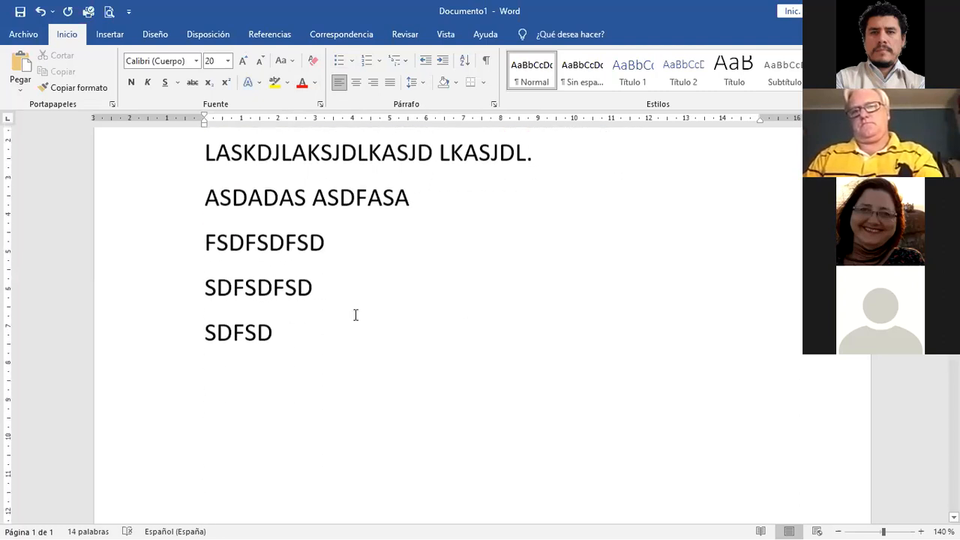
left_click(210, 247)
left_click_drag(213, 253, 266, 331)
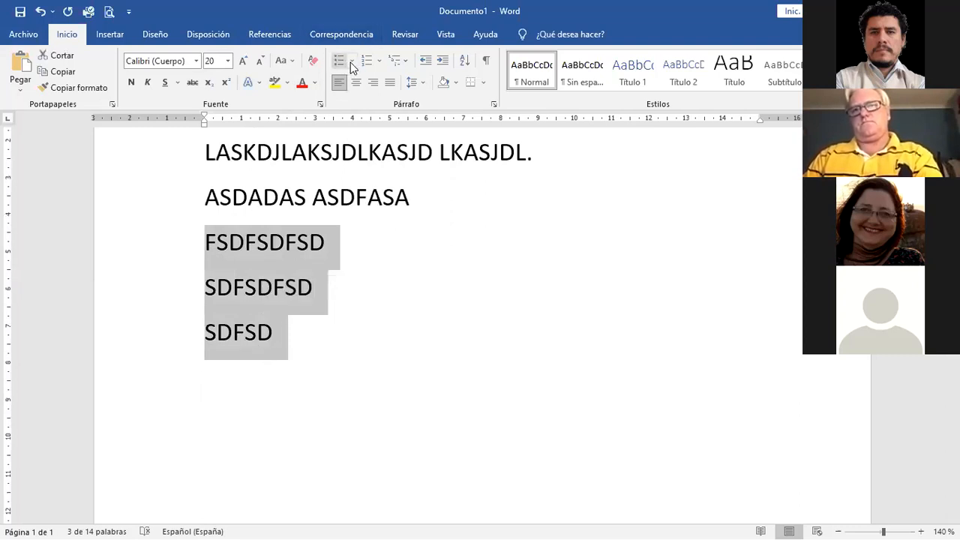
left_click(352, 63)
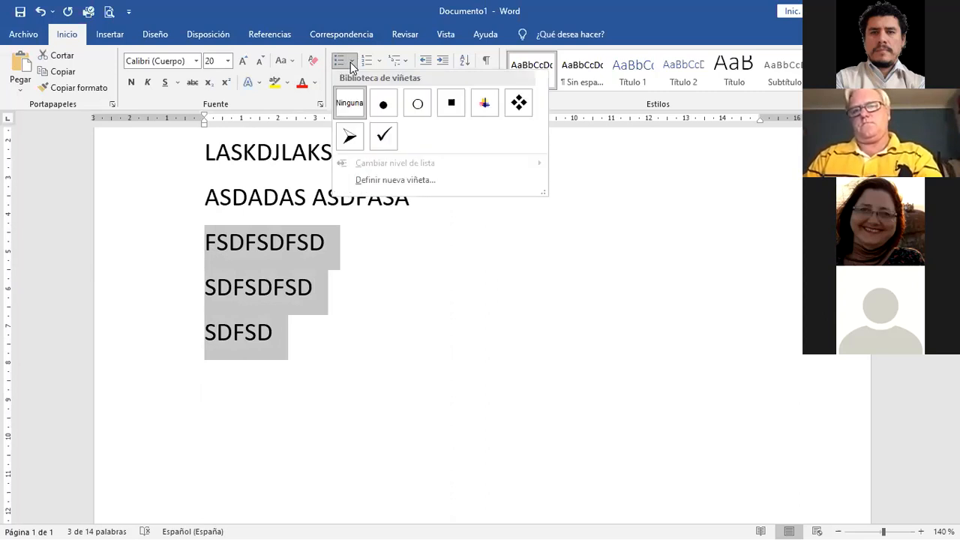
left_click(386, 147)
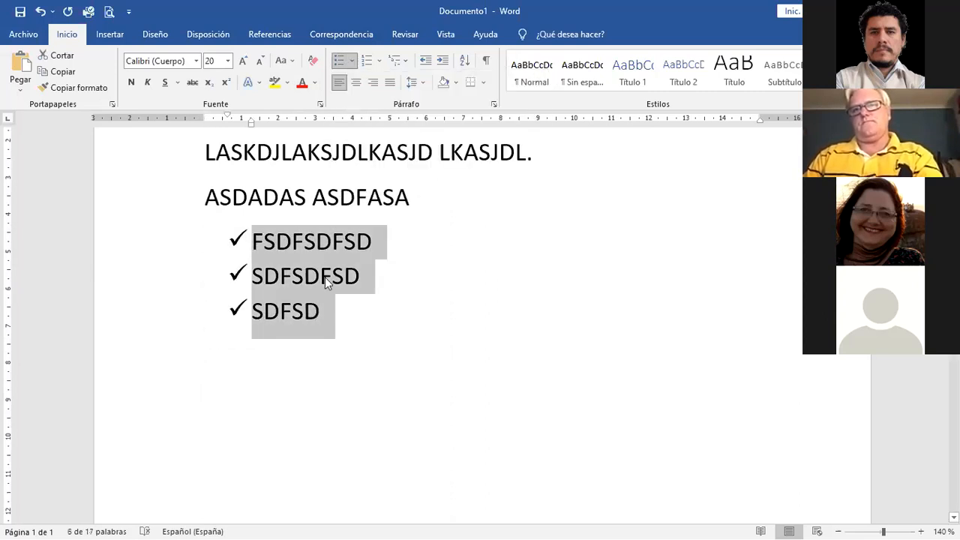
Step: Change the check mark list to 1., 2., 3. numbering and look through the multilevel list styles without applying one
left_click(380, 67)
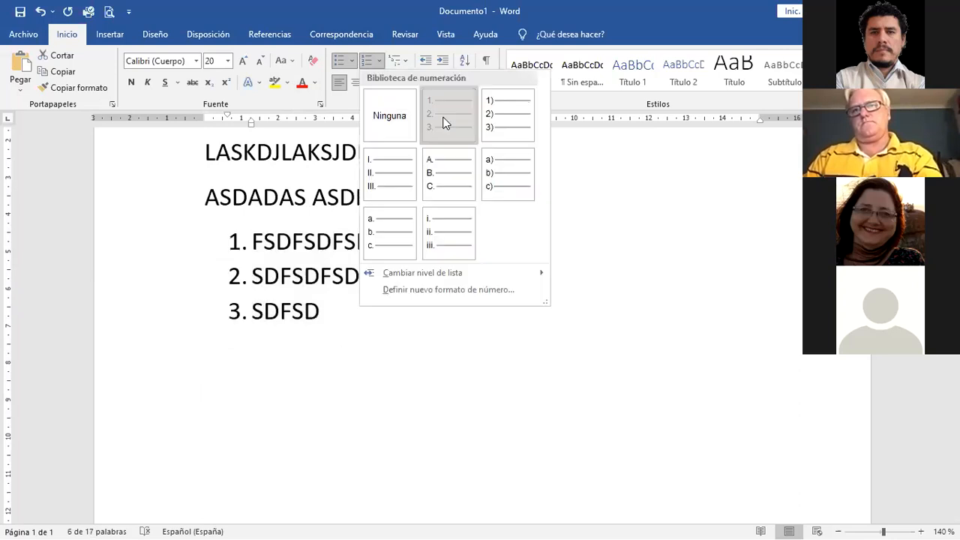
left_click(444, 122)
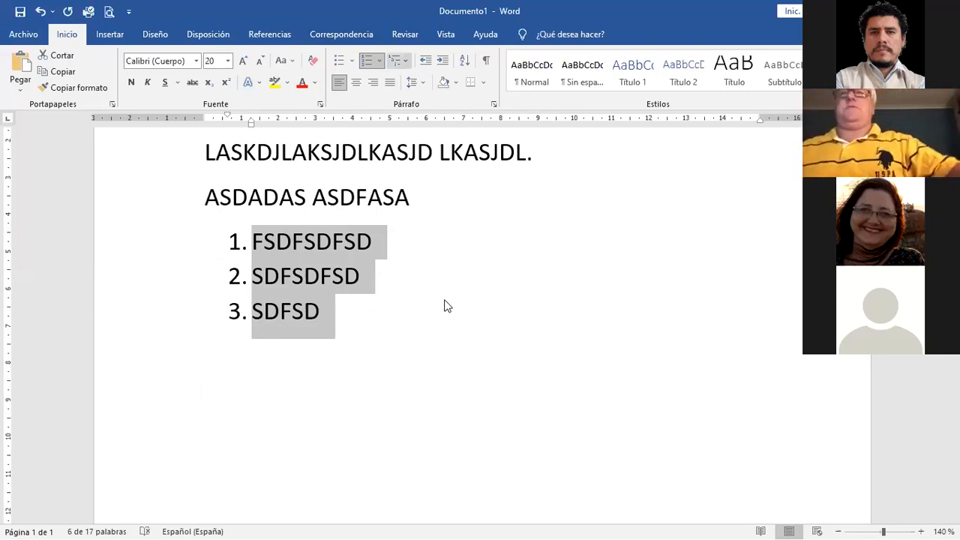
left_click(400, 61)
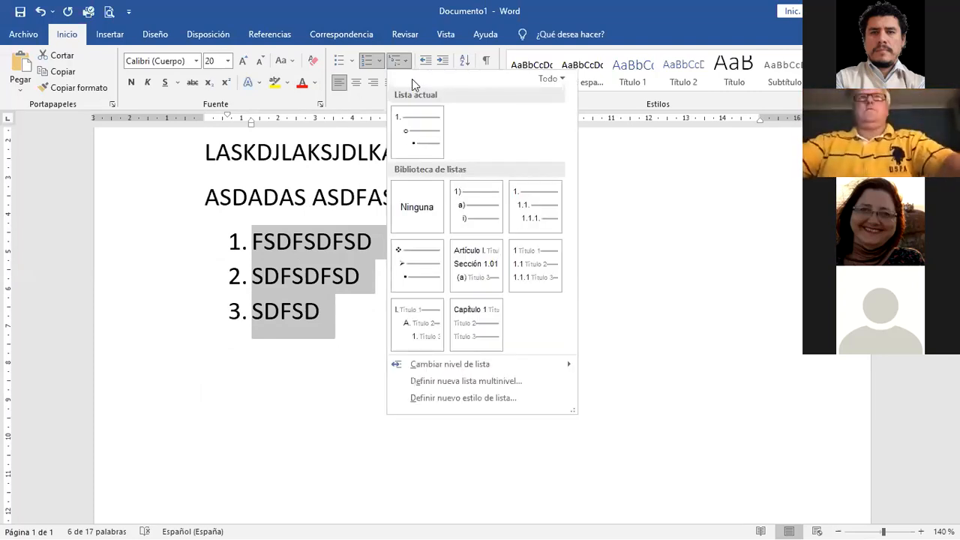
left_click(441, 45)
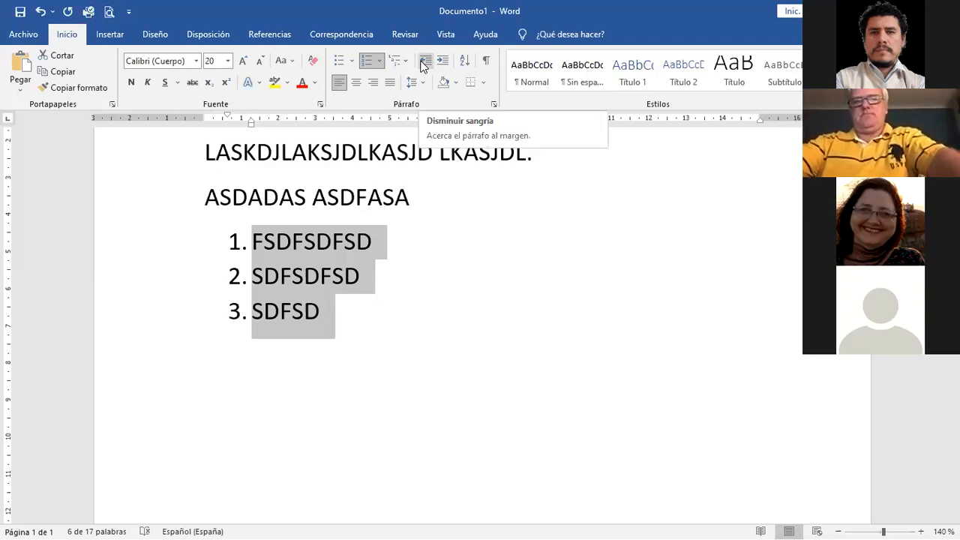
Step: Increase the first paragraph's indent by three levels, then decrease it by three levels back to the margin
scroll(368, 312, "up", 3)
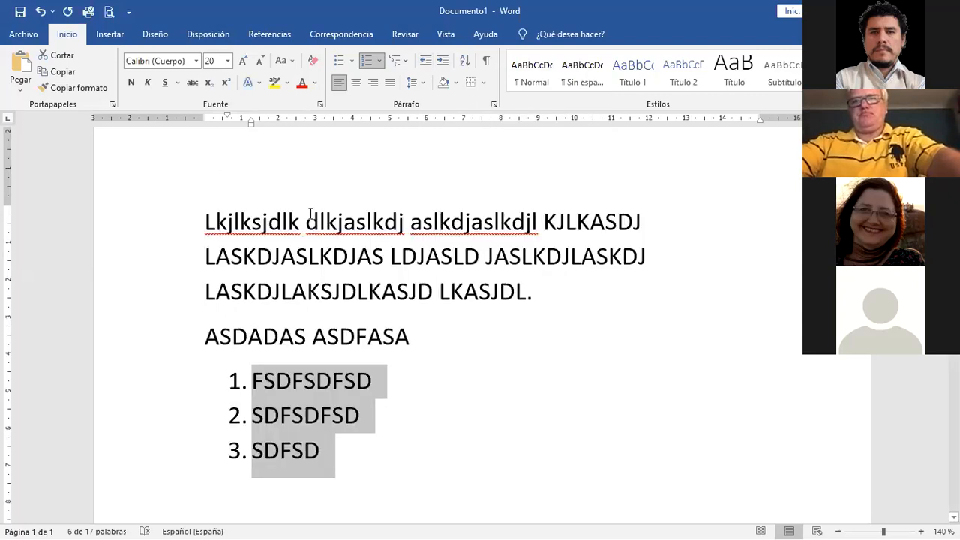
left_click(306, 222)
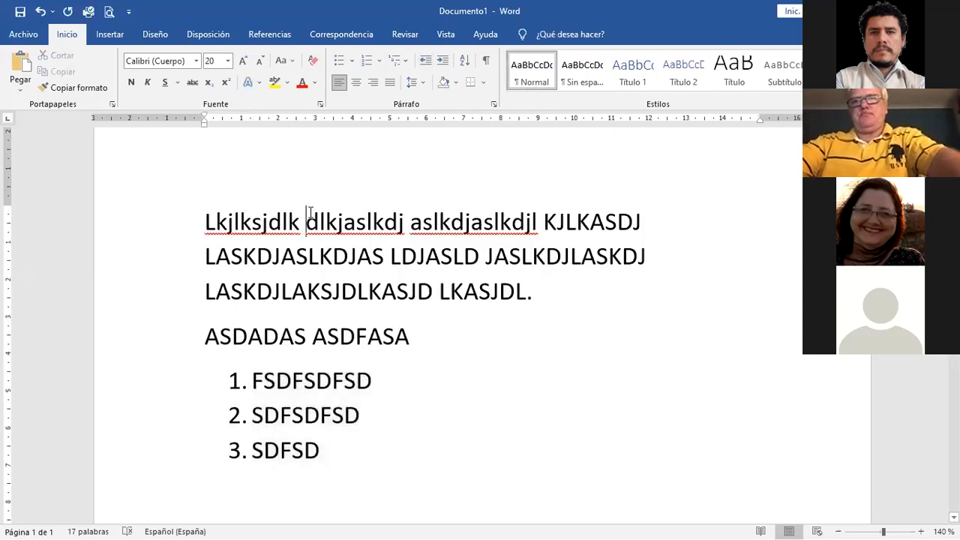
left_click(443, 61)
left_click(443, 61)
left_click(443, 62)
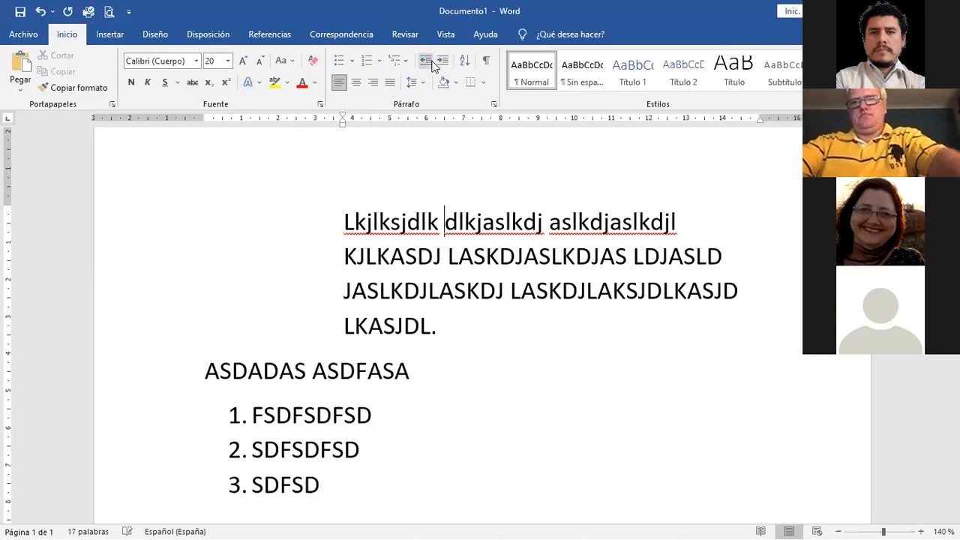
left_click(428, 63)
left_click(428, 63)
left_click(428, 63)
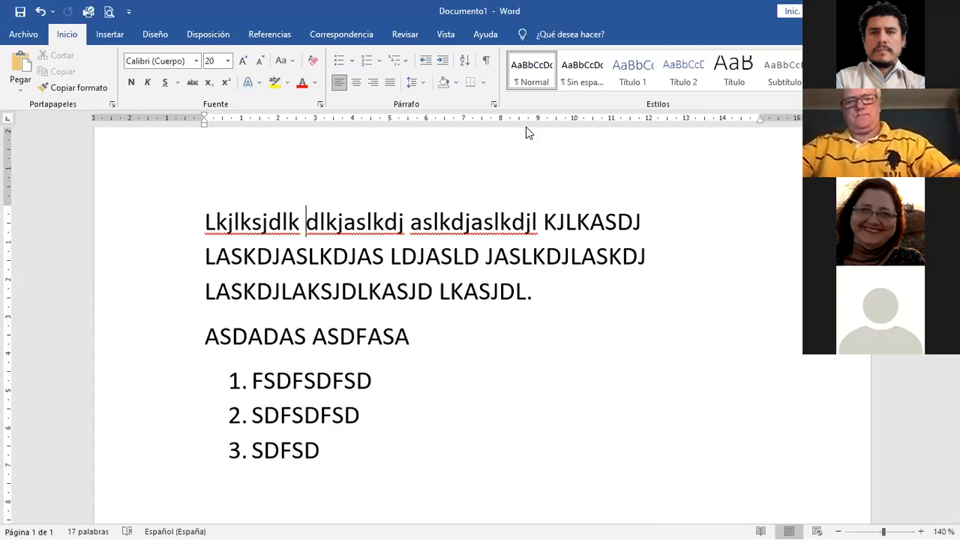
Step: Check where the Regla display option is set, then try moving the first paragraph's left indent on the ruler
left_click(446, 34)
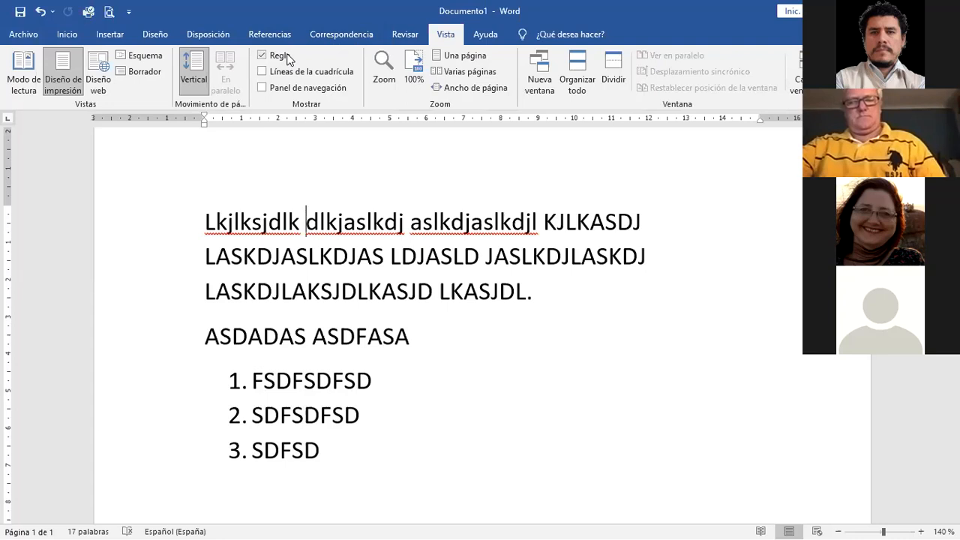
left_click(73, 38)
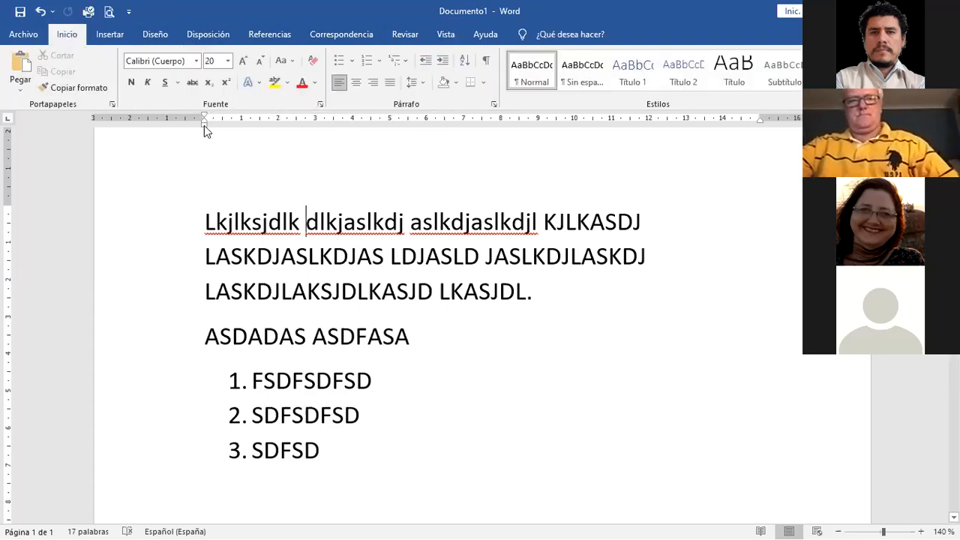
left_click_drag(204, 125, 312, 126)
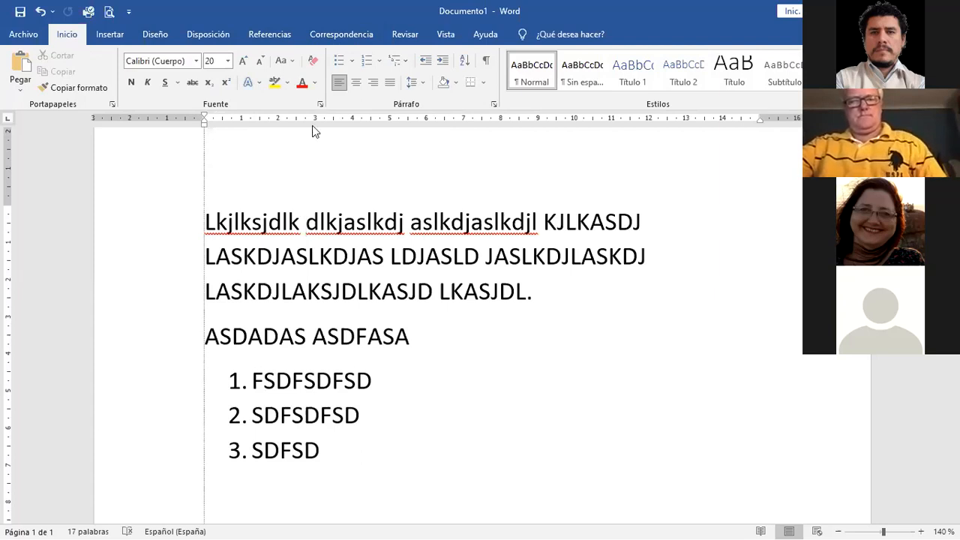
left_click_drag(204, 124, 215, 111)
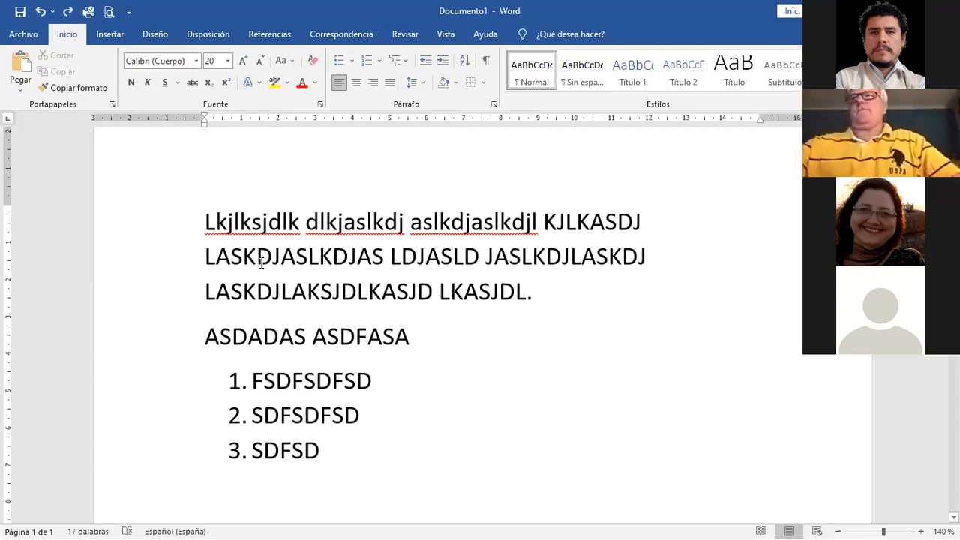
Step: Apply external borders (Bordes externos) around the whole first paragraph and reselect its text
left_click(204, 213)
left_click(594, 303, "shift")
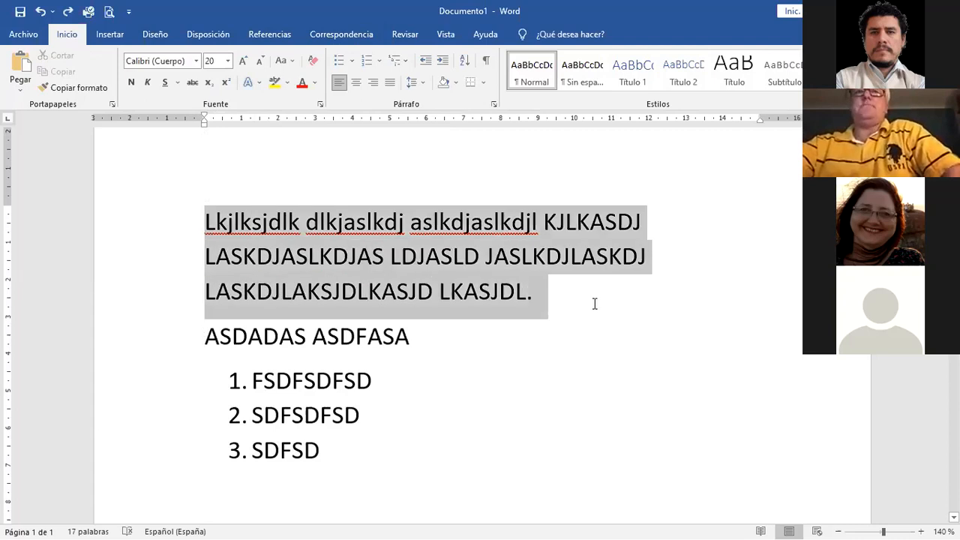
left_click(484, 84)
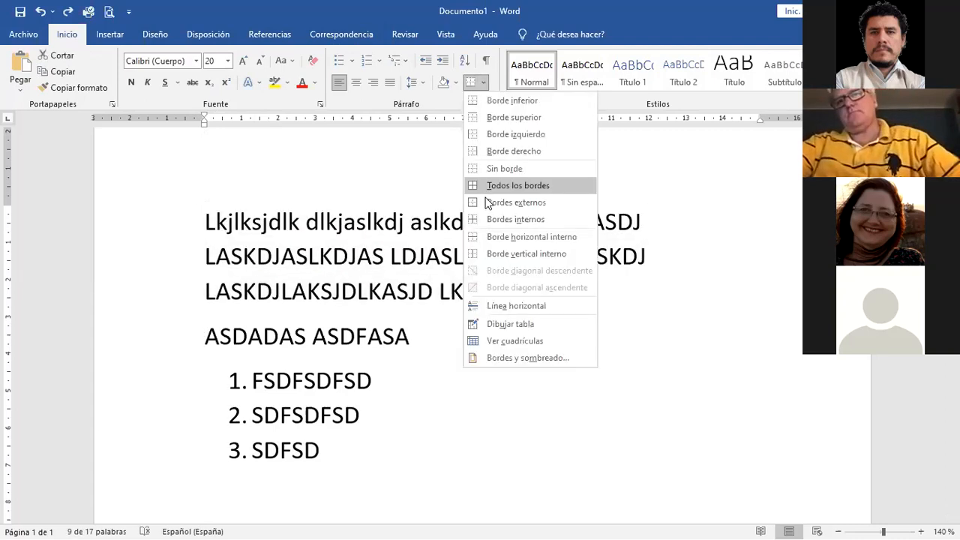
left_click(488, 204)
left_click(493, 294)
left_click_drag(542, 297, 224, 224)
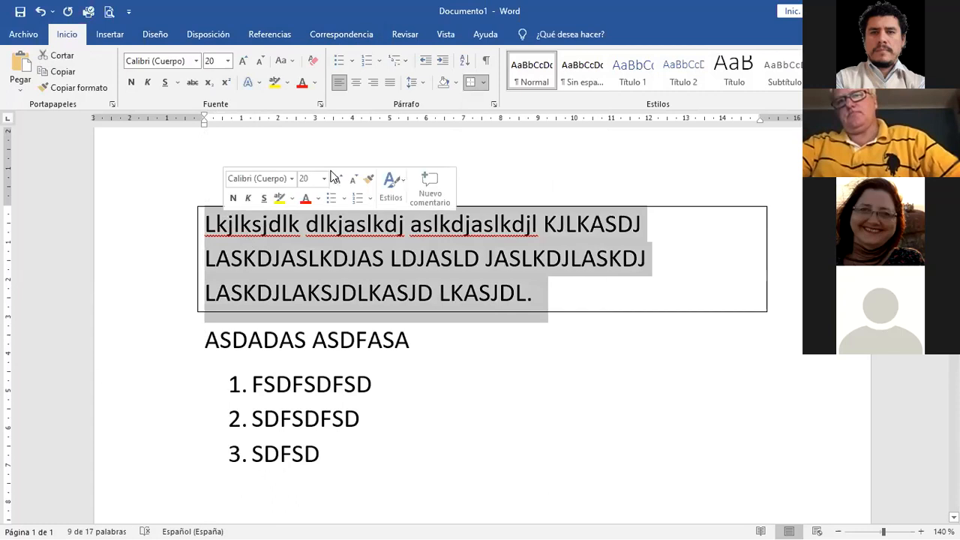
Step: Deselect the bordered paragraph and show the paragraph marks and other hidden formatting symbols
left_click(339, 225)
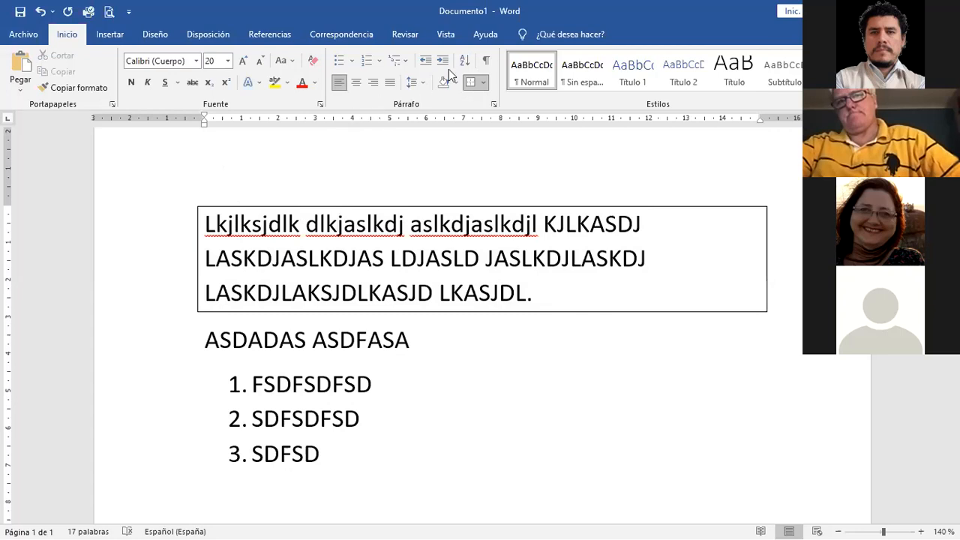
left_click(486, 61)
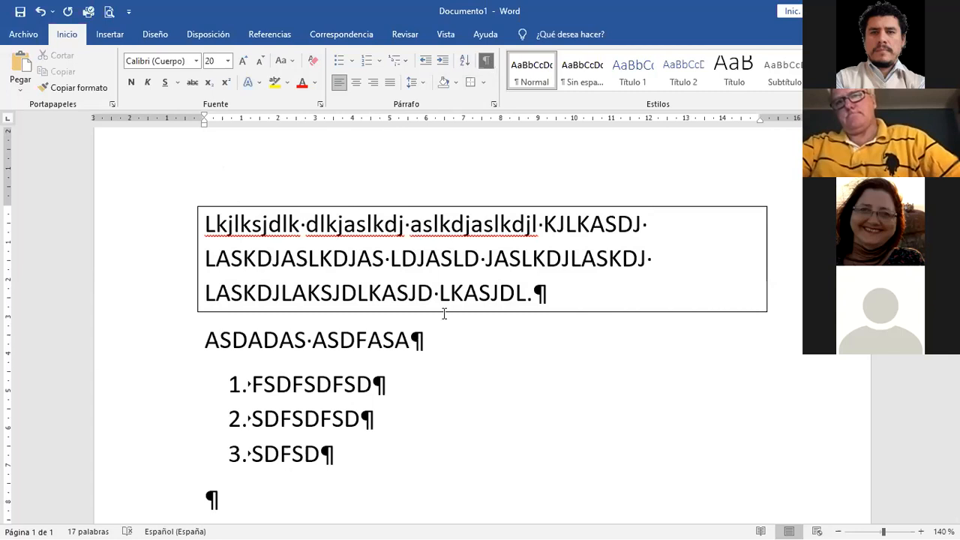
Step: Replace the space between the first two words of the bordered paragraph with a tab, then delete the tab
left_click(300, 223)
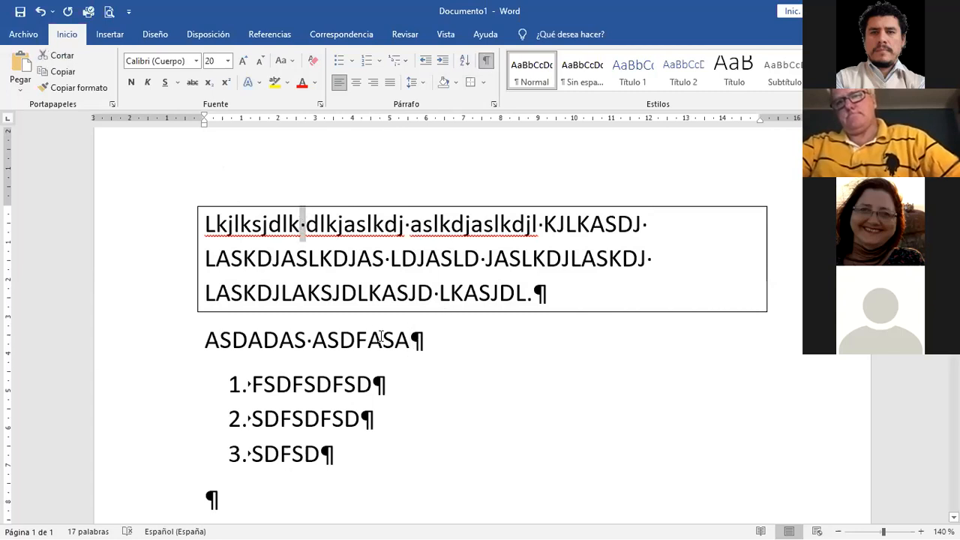
scroll(381, 338, "down", 3)
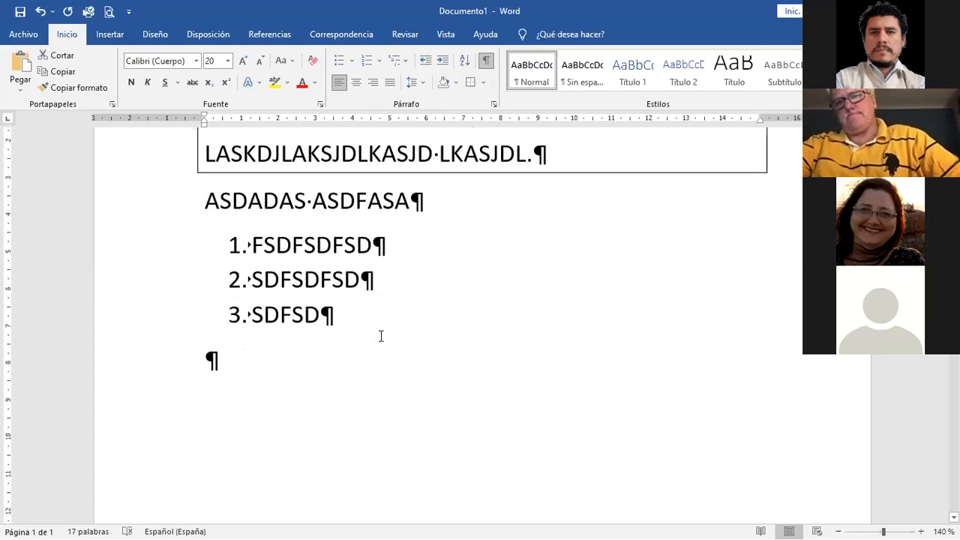
scroll(381, 336, "up", 4)
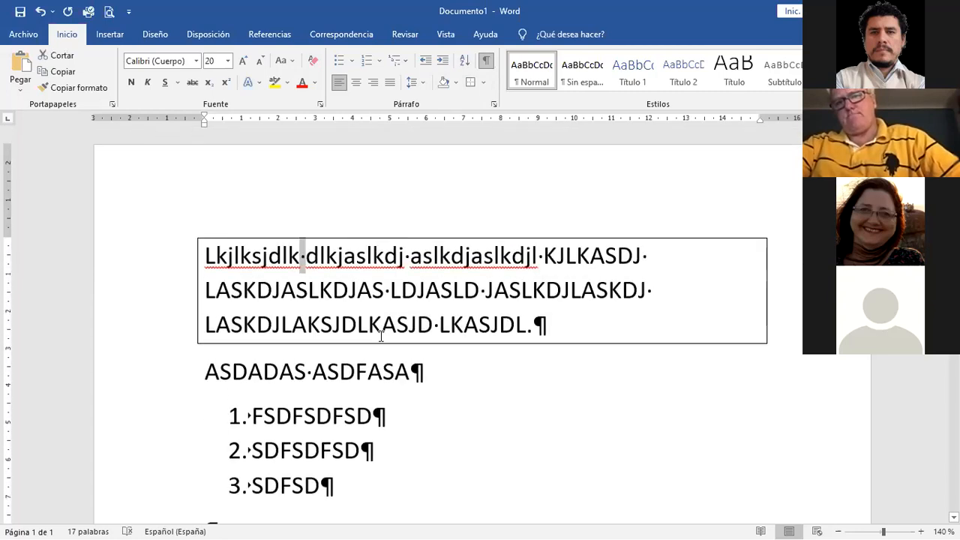
key("Tab")
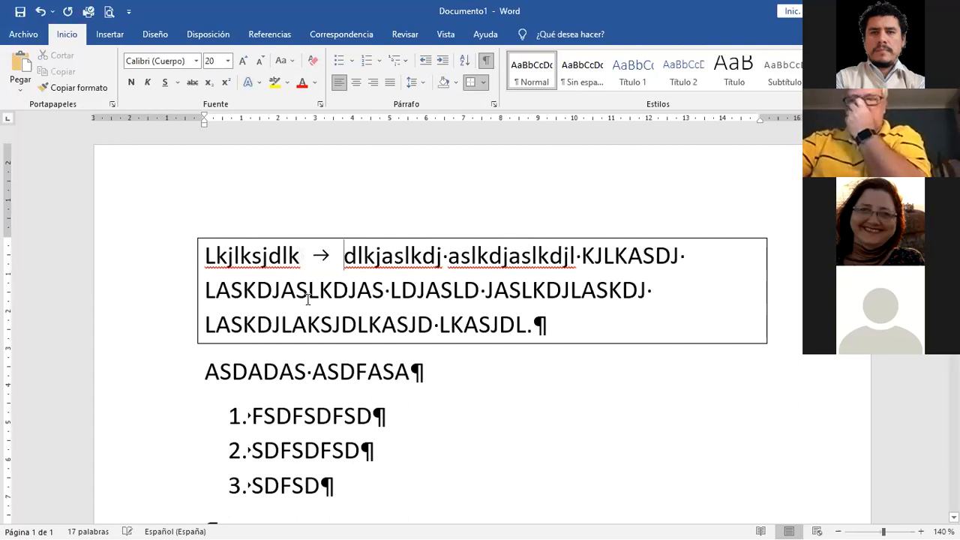
key("BackSpace")
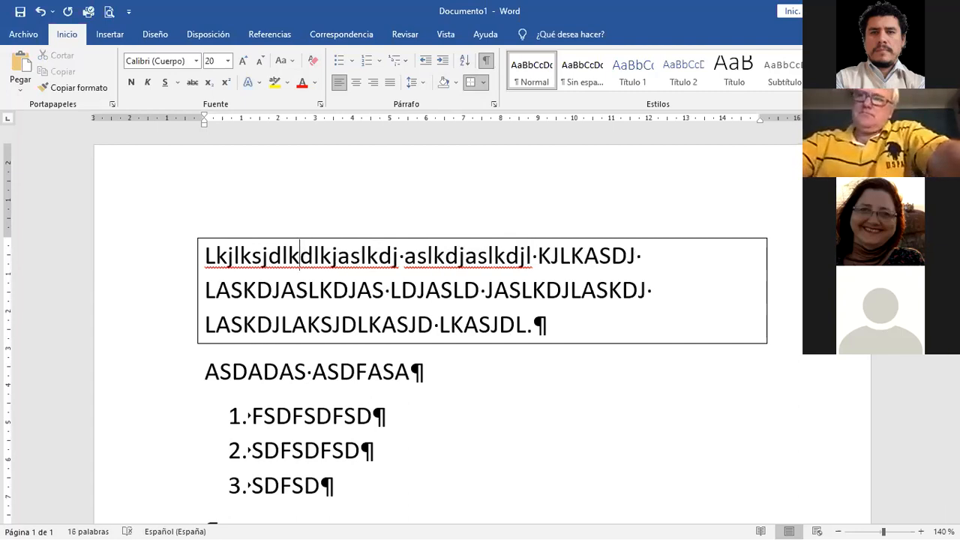
Step: Indent the bordered paragraph's first line by 1 cm on the ruler, then remove that indent
left_click(206, 256)
left_click_drag(208, 117, 243, 117)
left_click(257, 322)
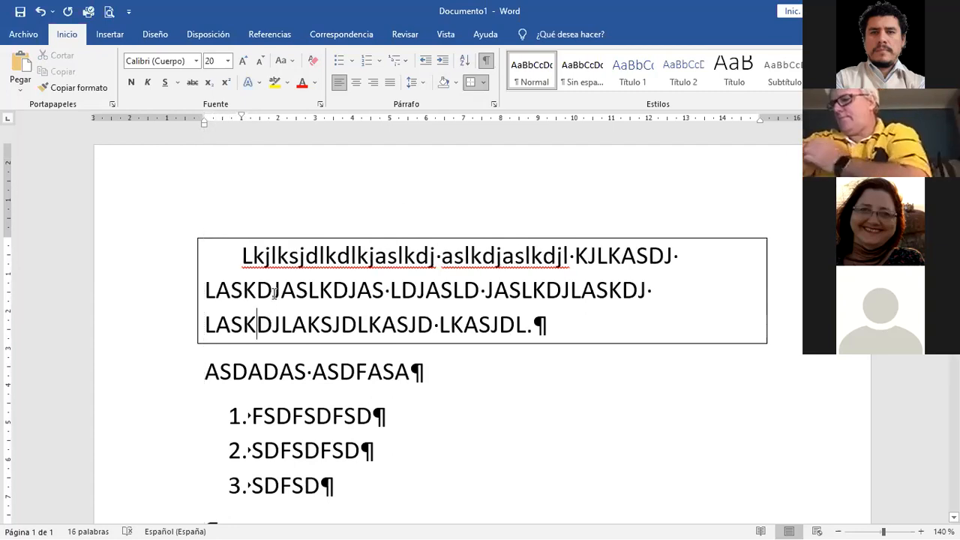
left_click(235, 263)
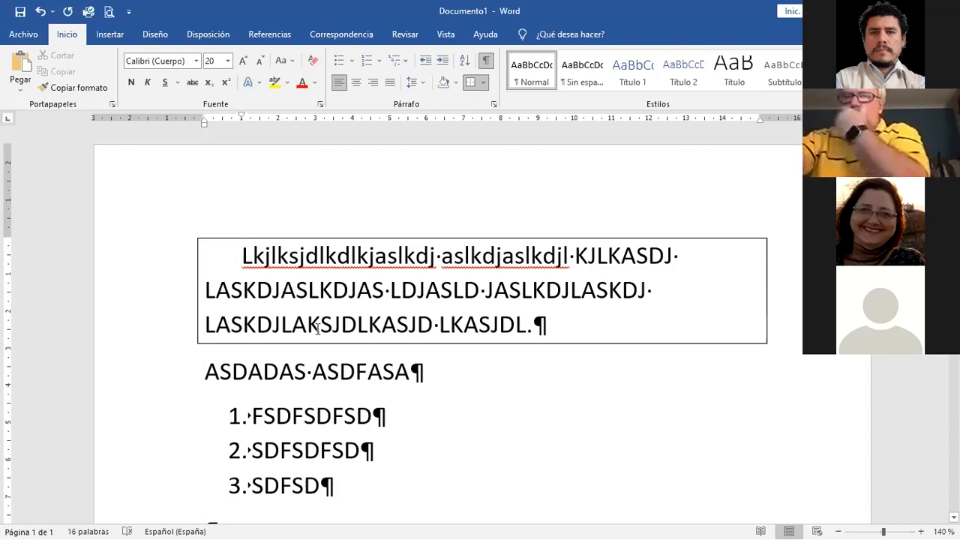
key("BackSpace")
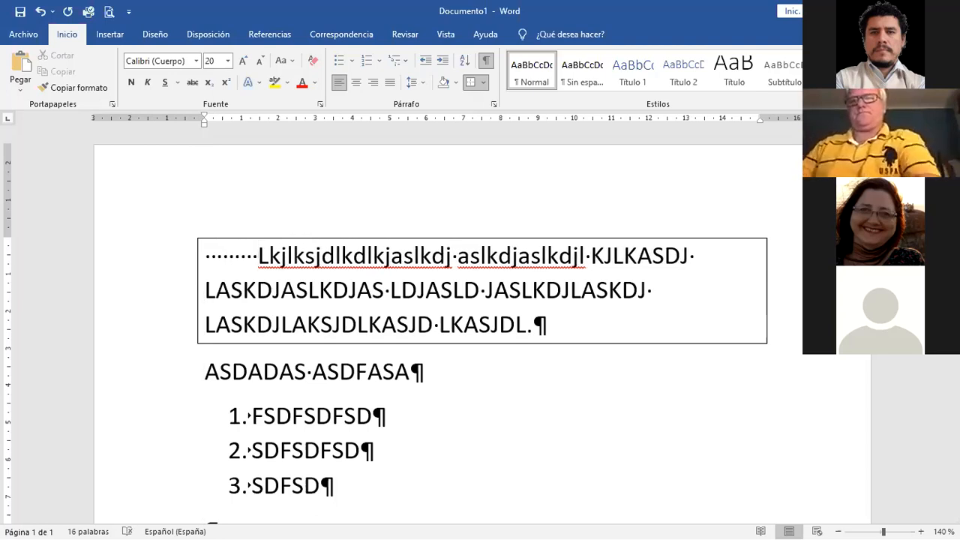
Step: Toggle the formatting marks off and on, then delete the run of leading spaces before the bordered paragraph
left_click(487, 63)
left_click(487, 63)
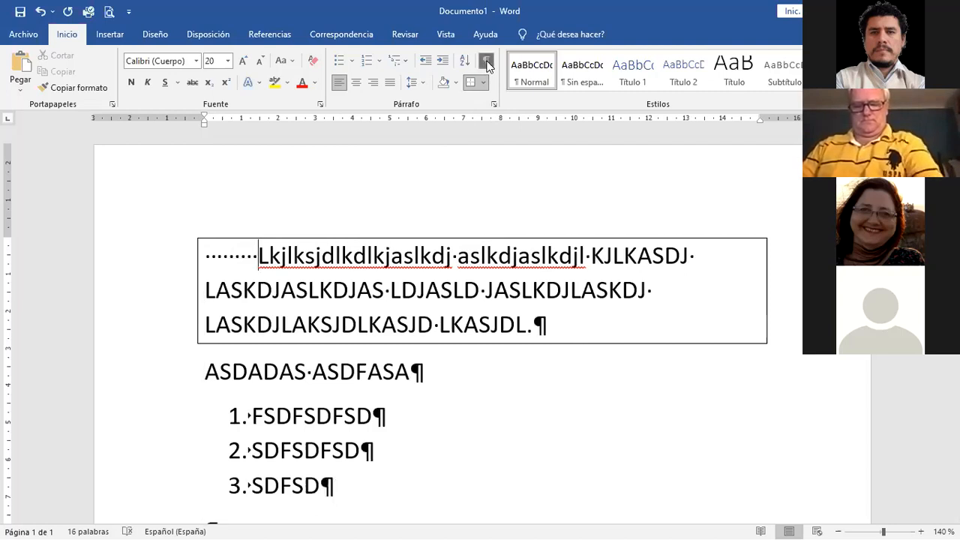
key("BackSpace")
key("BackSpace")
key("BackSpace")
key("BackSpace")
key("BackSpace")
key("BackSpace")
key("BackSpace")
key("BackSpace")
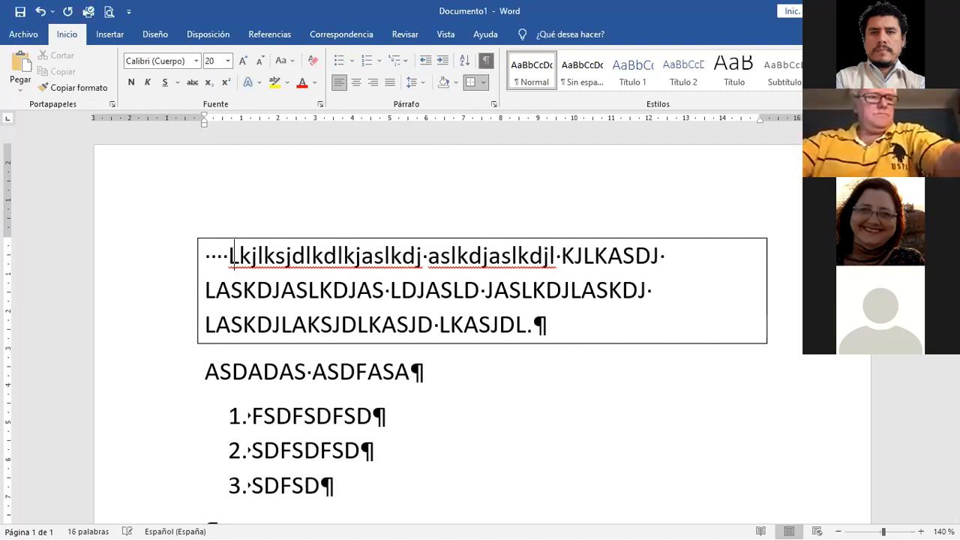
Step: Hide the formatting marks while trying two tab indents on the bordered paragraph, and return its text to the margin
key("Tab")
key("Tab")
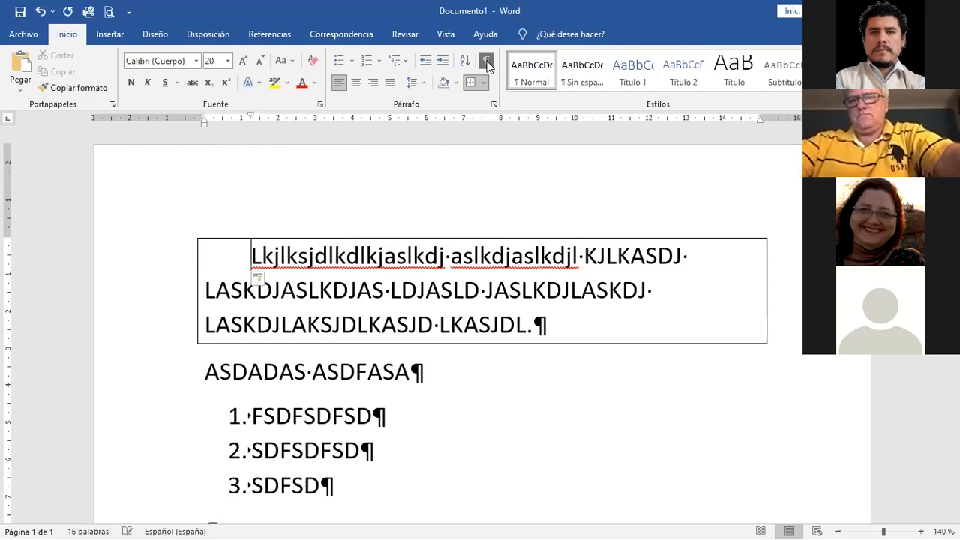
left_click(487, 63)
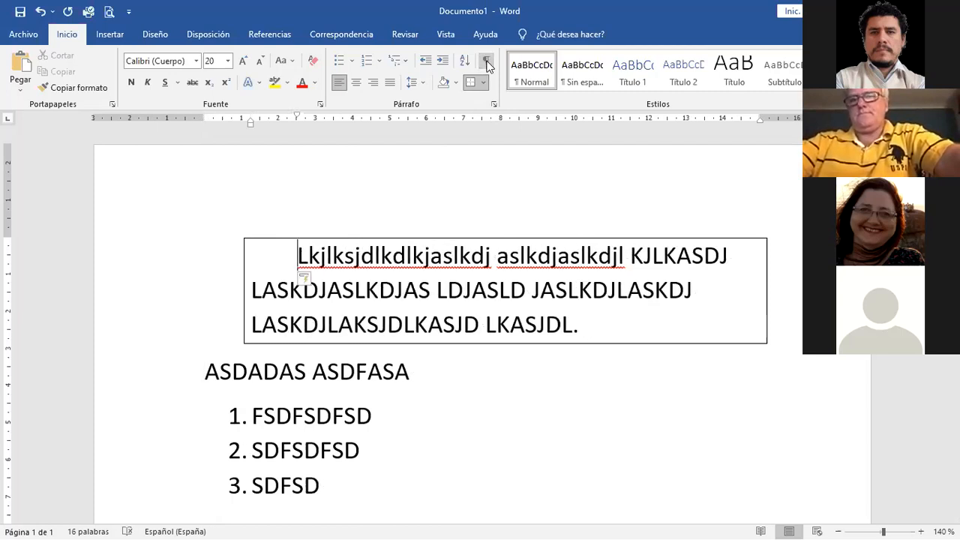
key("BackSpace")
key("BackSpace")
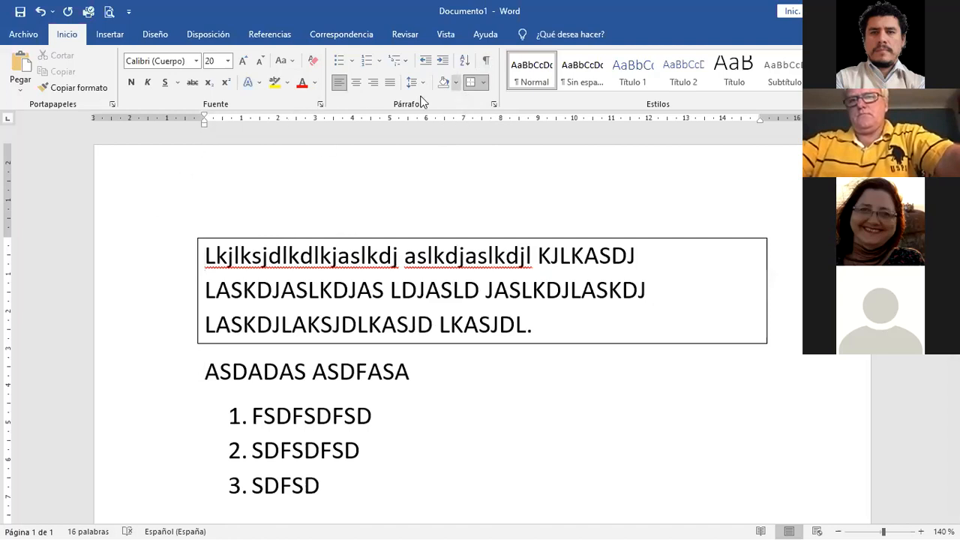
Step: Give the bordered paragraph a special first-line indent (Primera línea) of 2,5 cm through the Párrafo settings
left_click(494, 109)
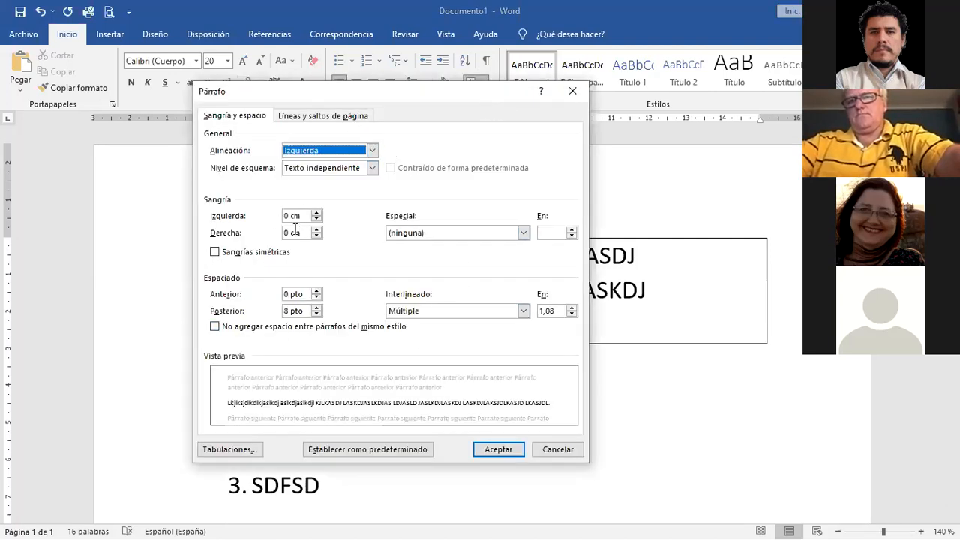
left_click(441, 234)
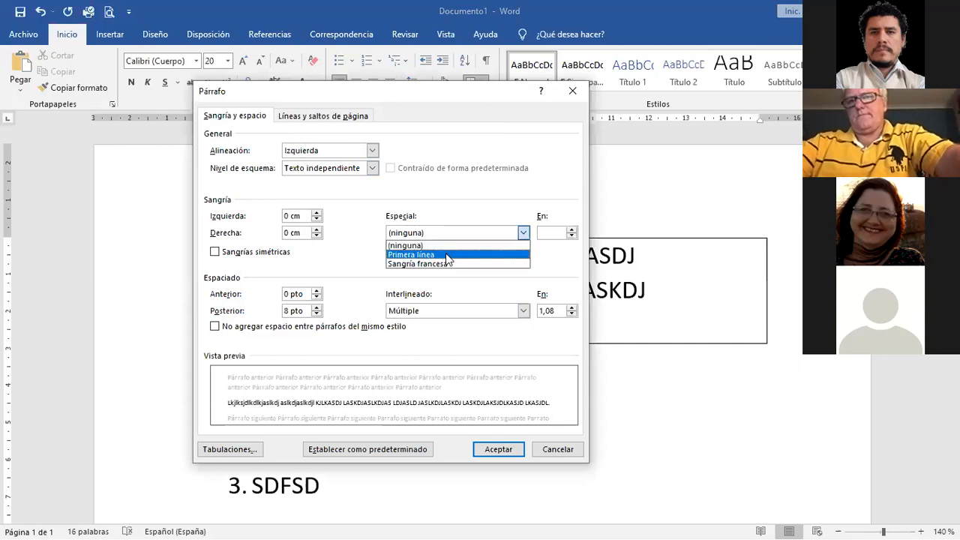
left_click(453, 201)
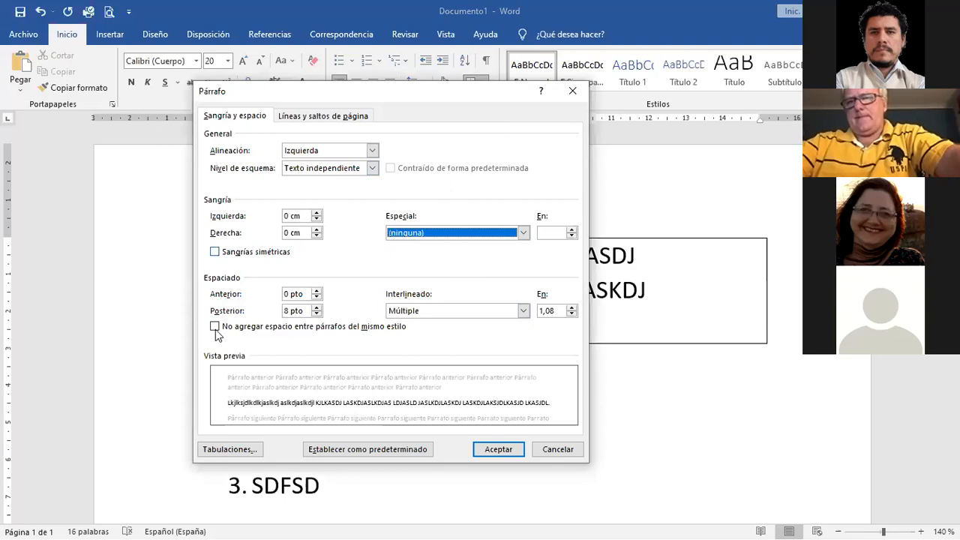
left_click(430, 235)
left_click(433, 255)
left_click(571, 230)
left_click(571, 230)
left_click(572, 230)
left_click(571, 230)
left_click(572, 230)
left_click(572, 230)
left_click(572, 230)
left_click(572, 229)
left_click(572, 230)
left_click(572, 230)
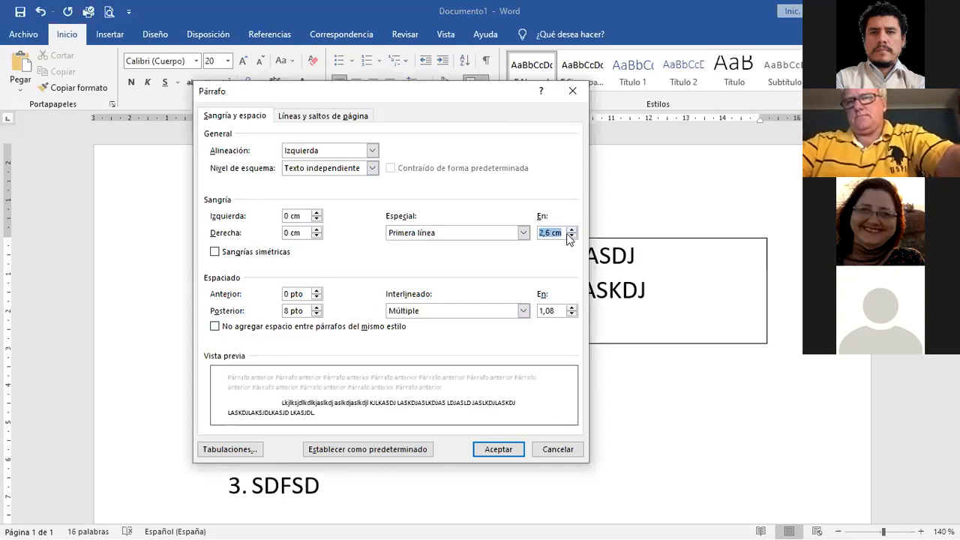
left_click(572, 237)
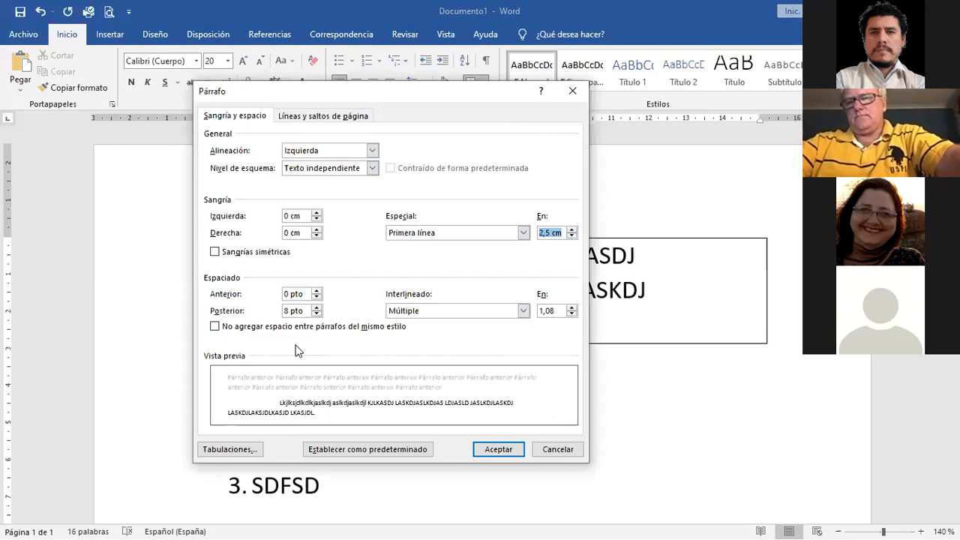
key("Return")
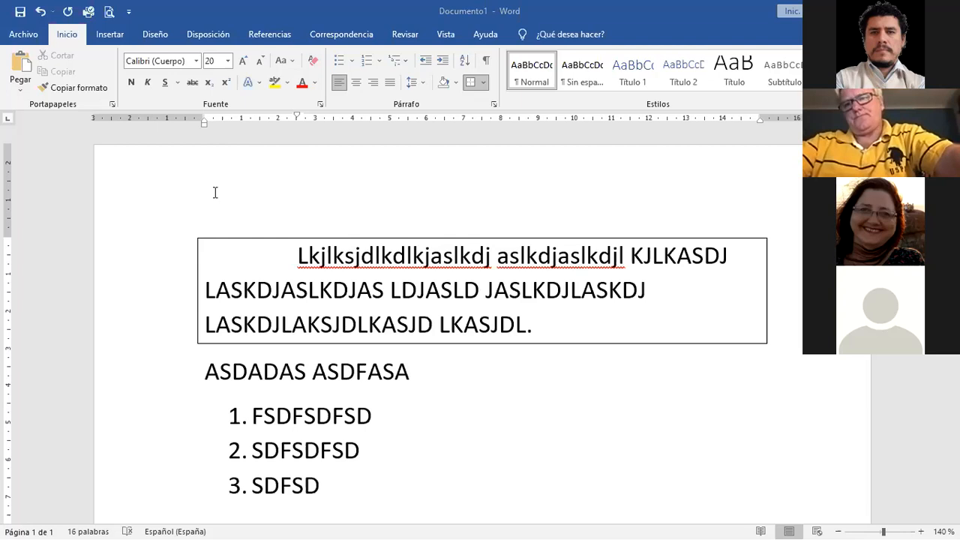
Step: Replace the second paragraph and the numbered list with the copied ten-step infographic, and shrink the image slightly
left_click(258, 285)
scroll(266, 282, "down", 5)
left_click_drag(324, 304, 199, 199)
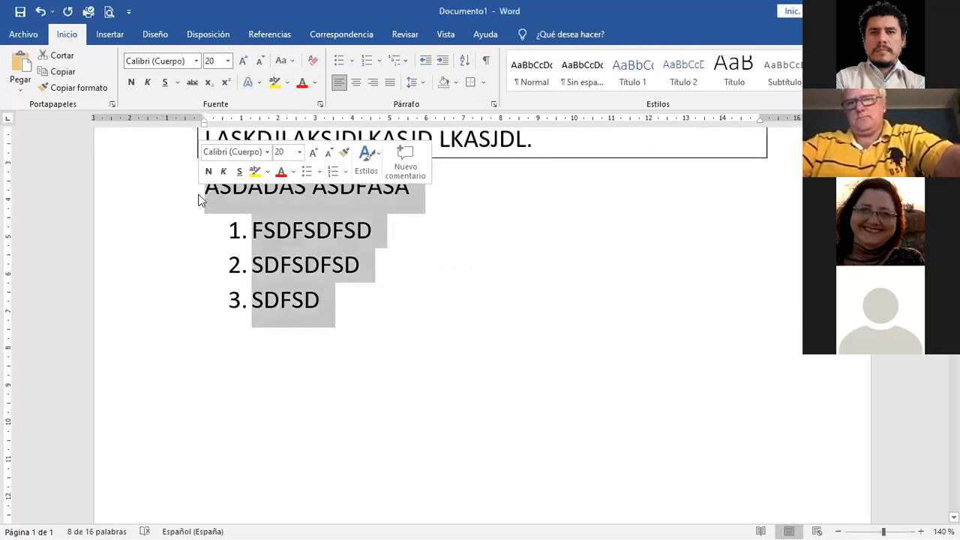
key("ctrl+v")
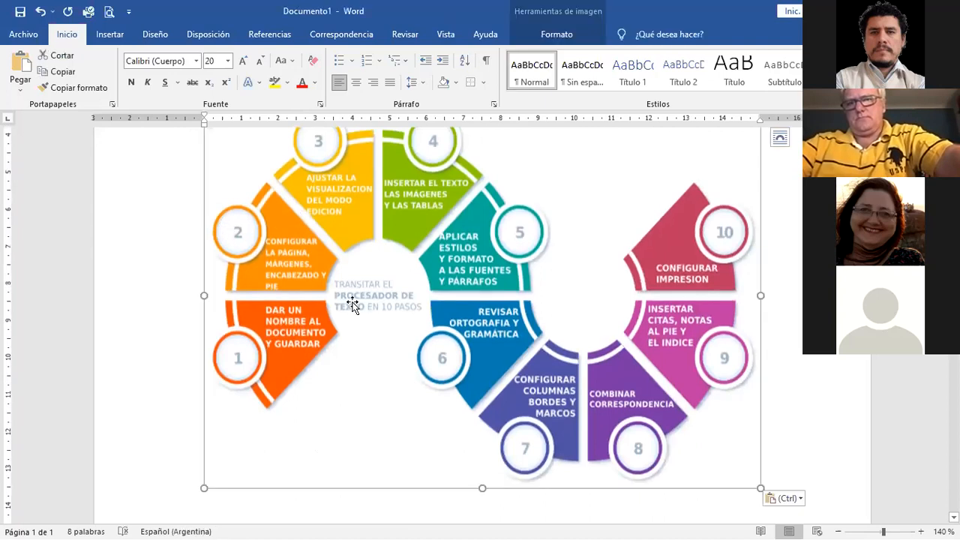
scroll(353, 304, "up", 2)
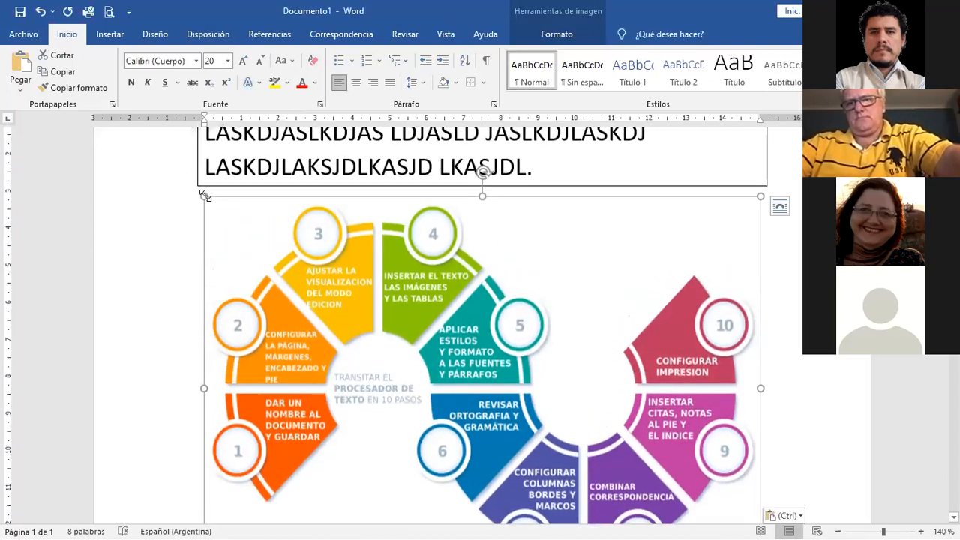
left_click_drag(205, 196, 220, 211)
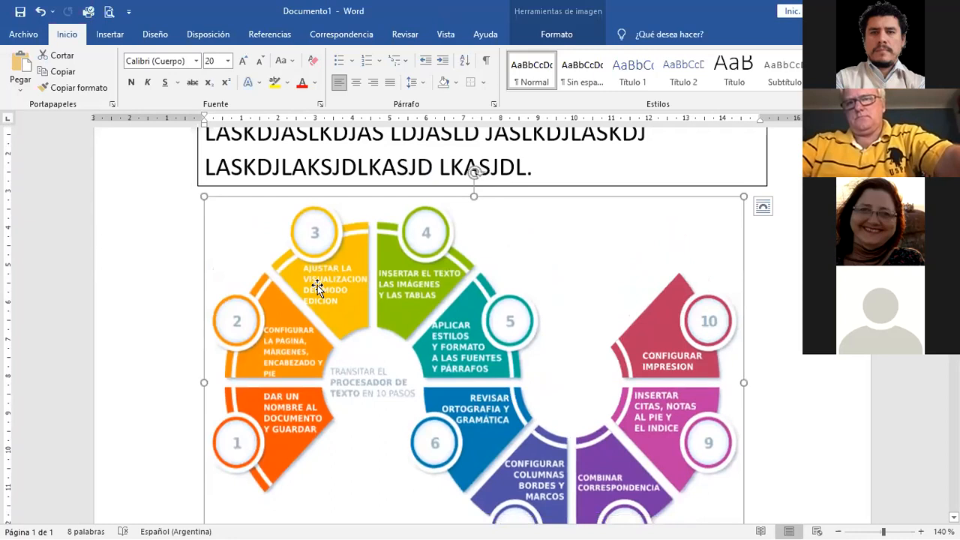
scroll(364, 287, "down", 3)
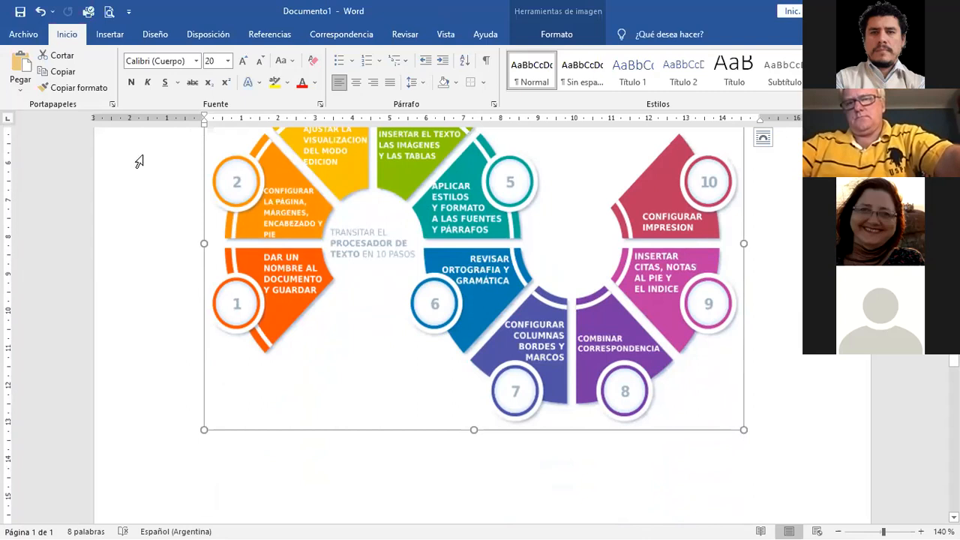
Step: Examine where the Guardar and Guardar como commands are for naming and saving the document, then return to it
left_click(24, 35)
left_click(20, 41)
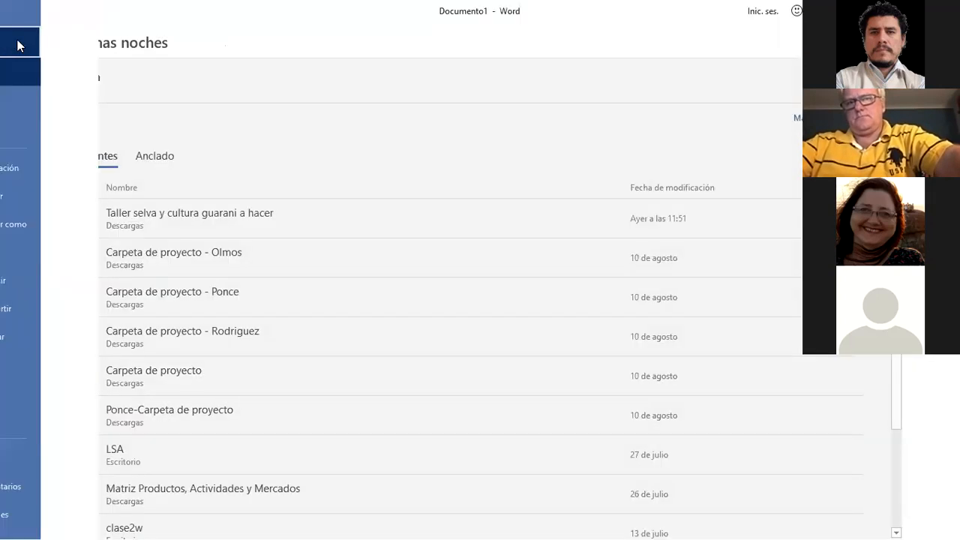
left_click(22, 35)
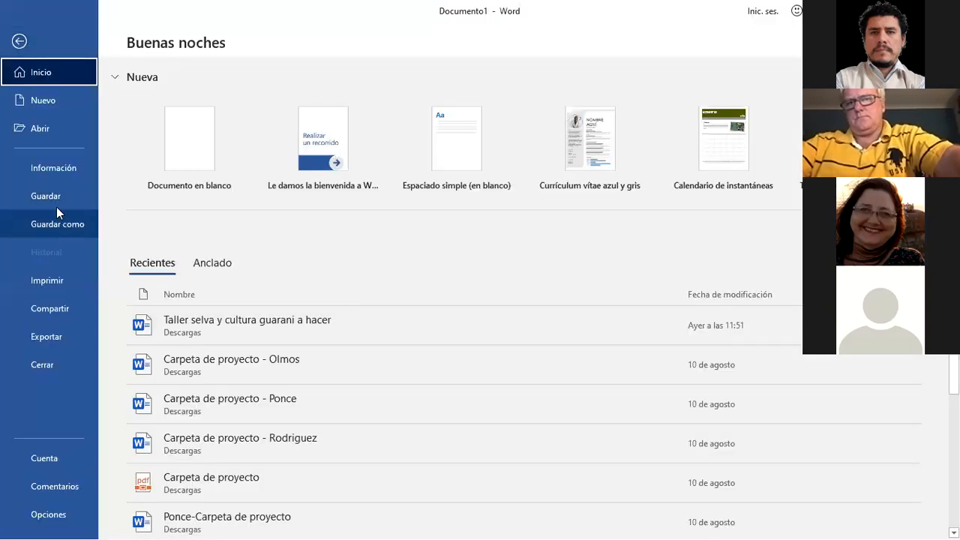
left_click(19, 42)
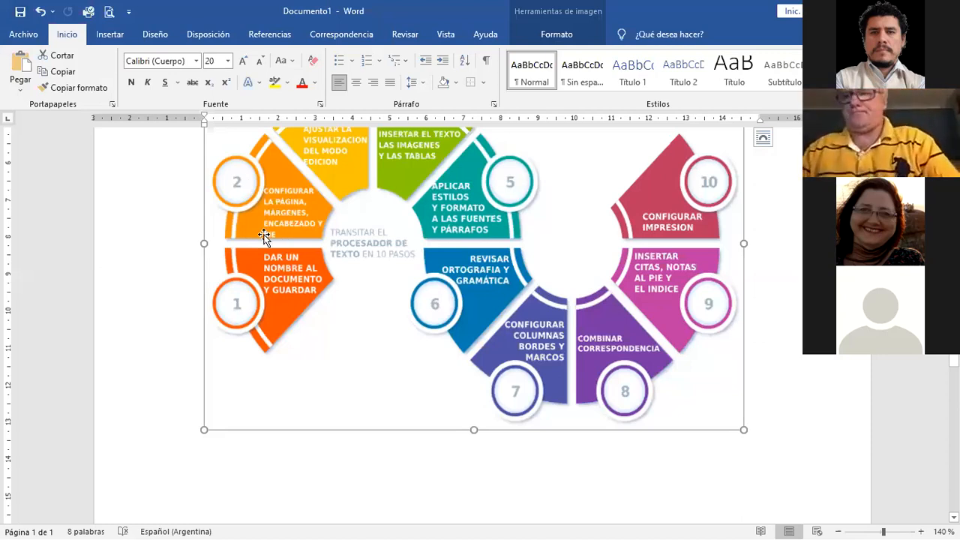
Step: Review the preset page margins and the custom margin settings, leaving the Configurar página dialog without changes
left_click(198, 38)
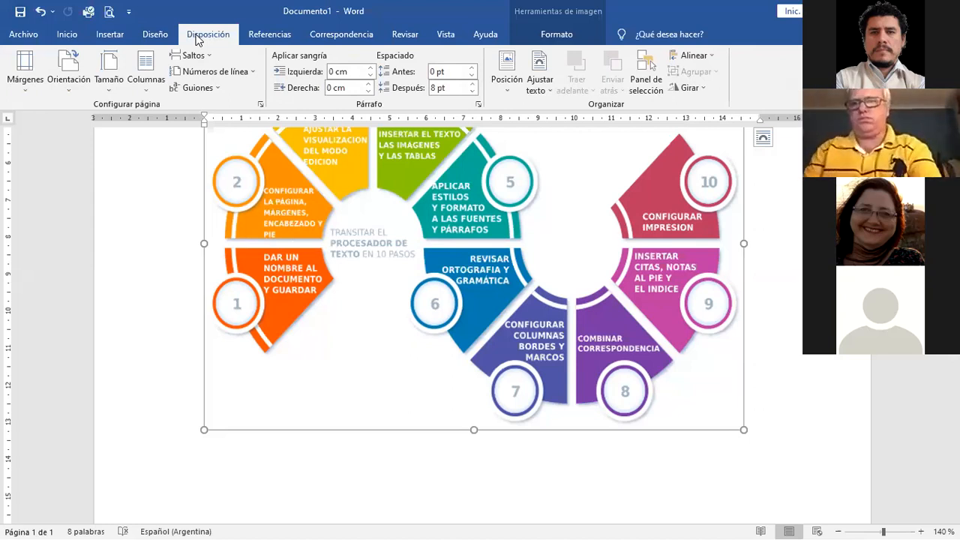
left_click(25, 75)
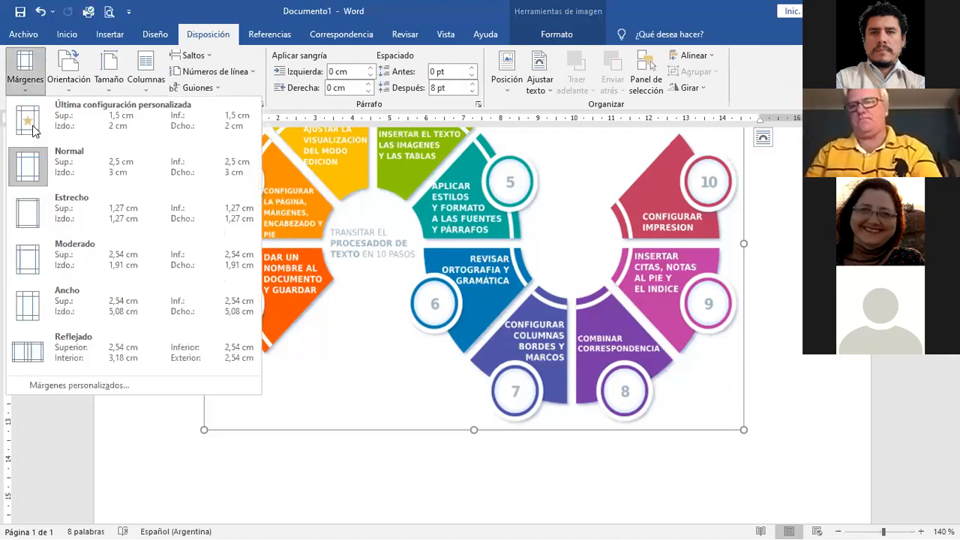
left_click(87, 385)
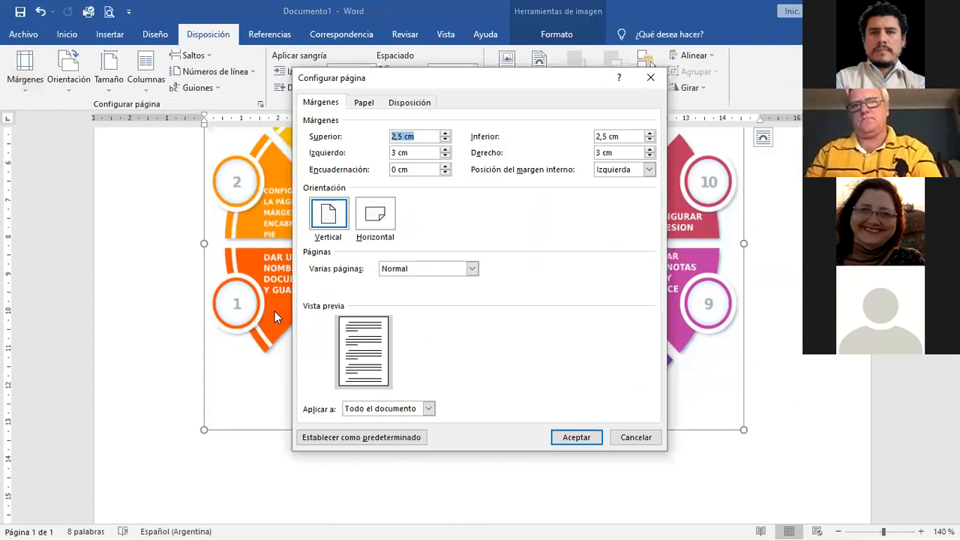
key("Escape")
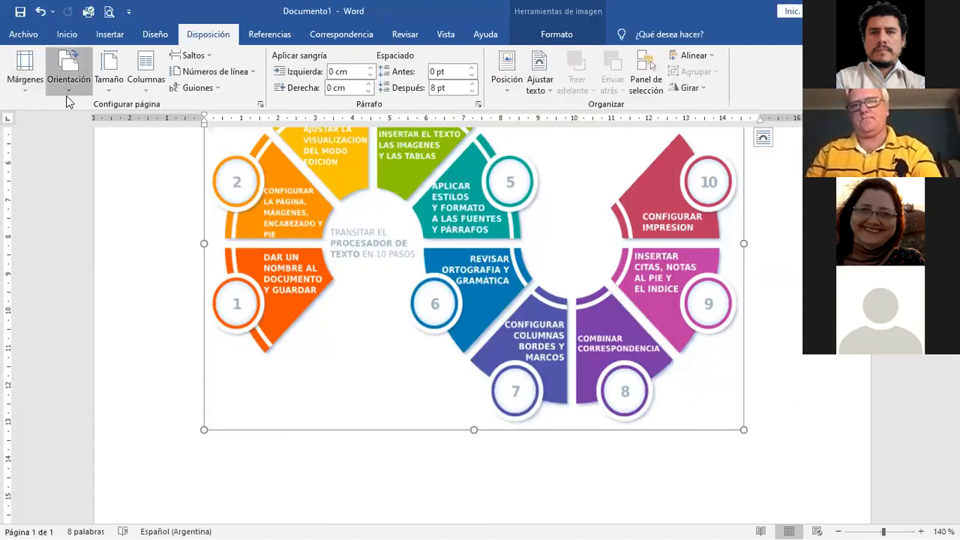
Step: Examine the available page orientations and paper sizes without choosing a different one
left_click(67, 96)
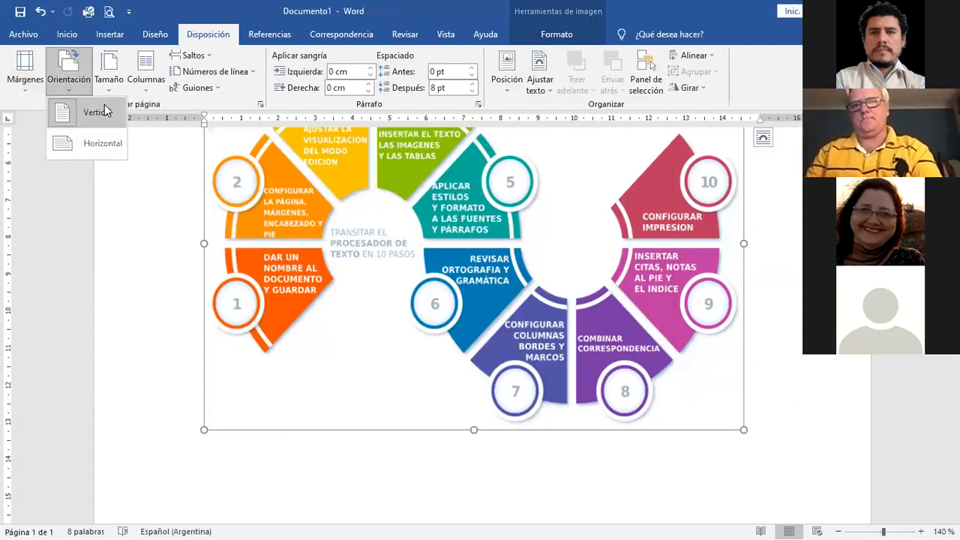
left_click(67, 87)
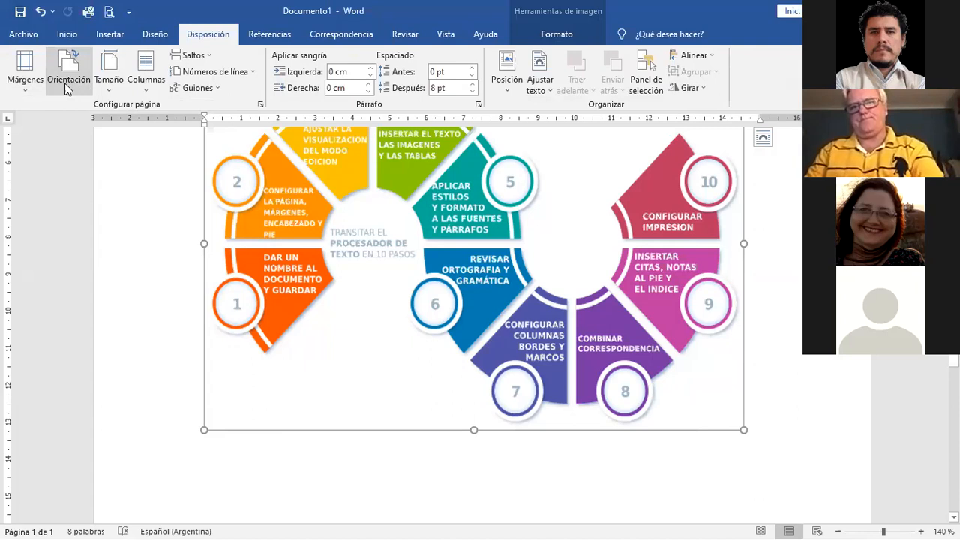
left_click(111, 89)
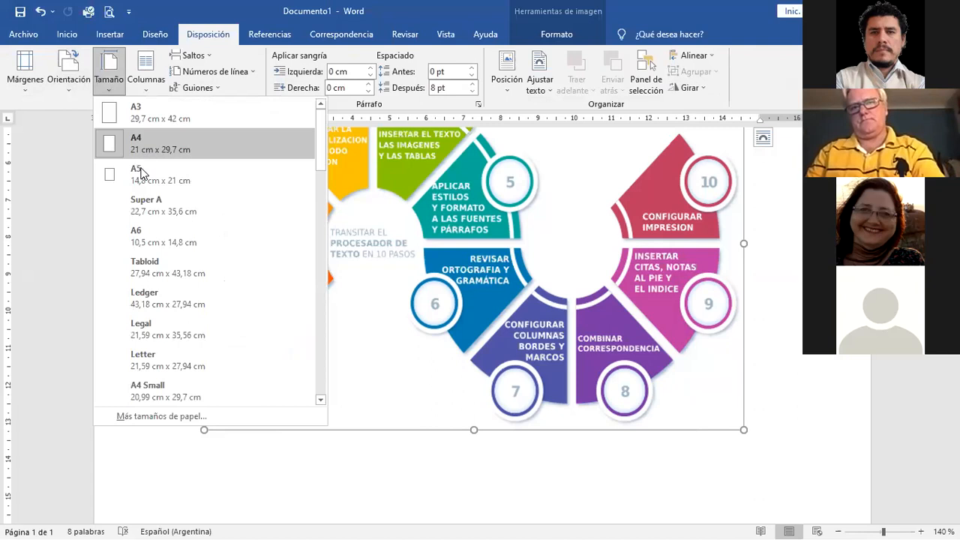
left_click(111, 90)
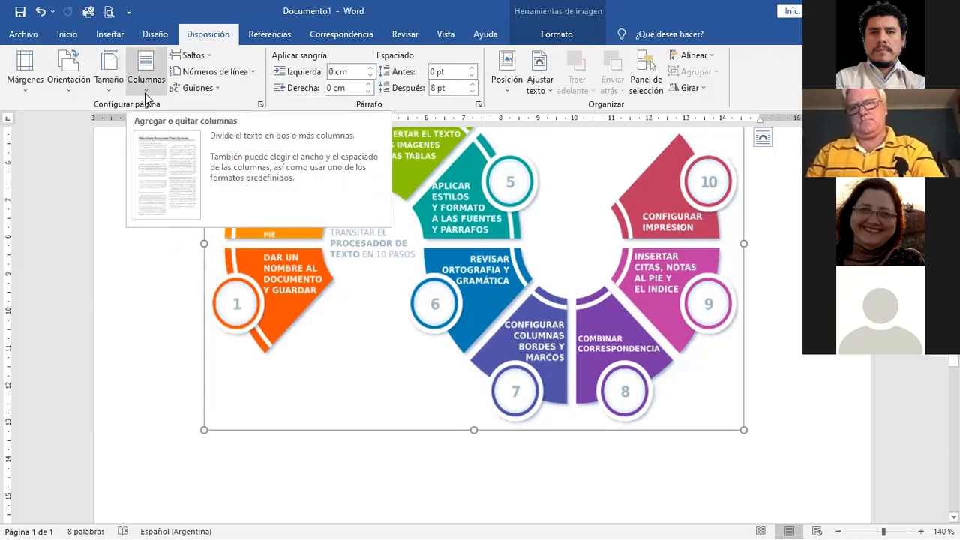
Step: Review the available column layouts and the page and section break types without applying any of them
left_click(144, 92)
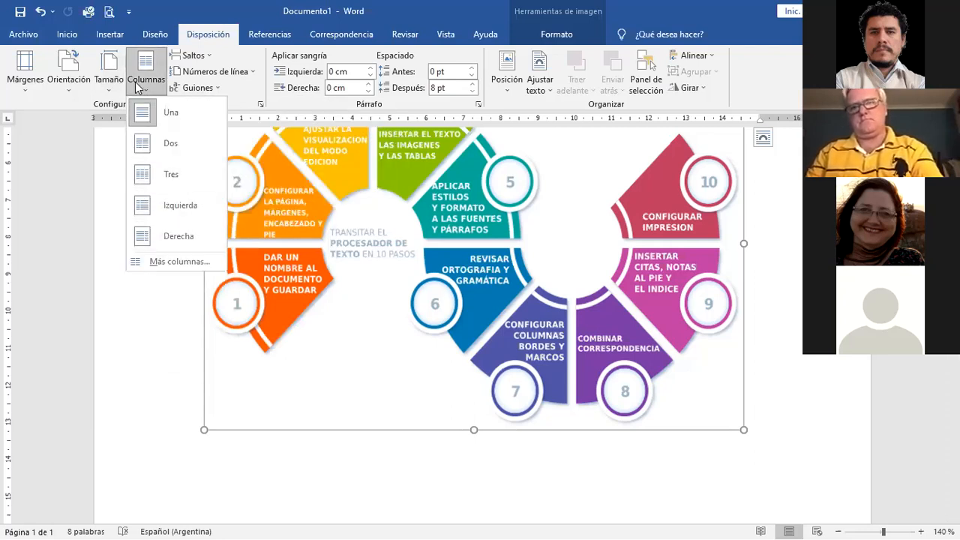
left_click(229, 192)
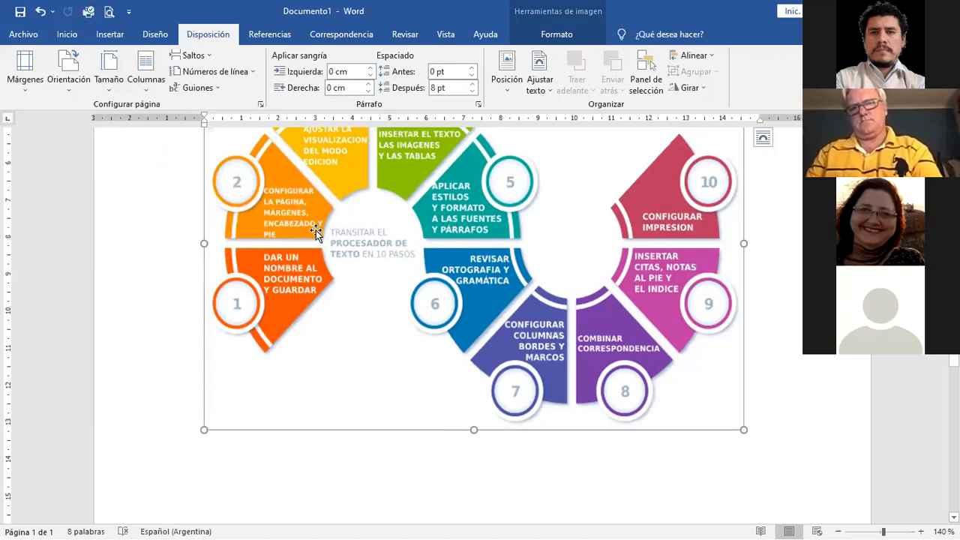
left_click(209, 58)
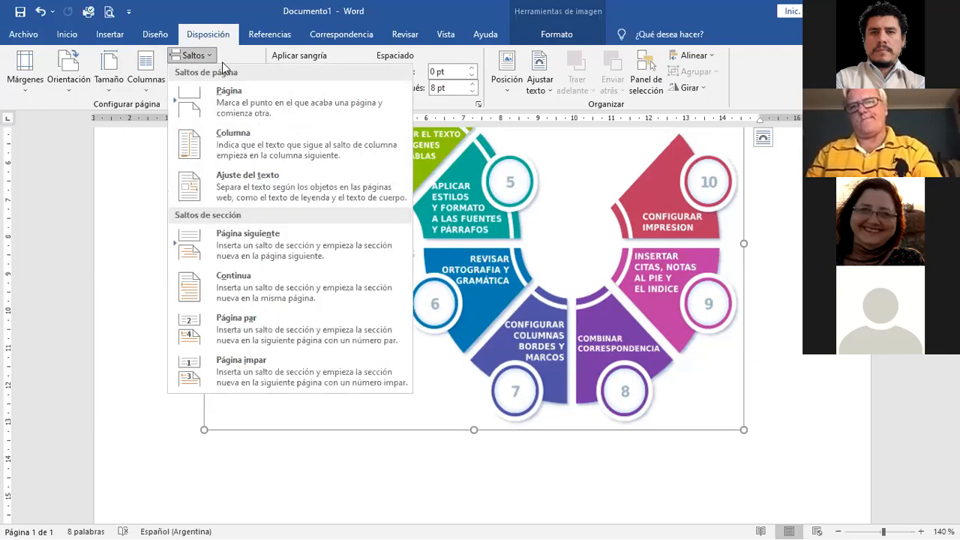
left_click(209, 57)
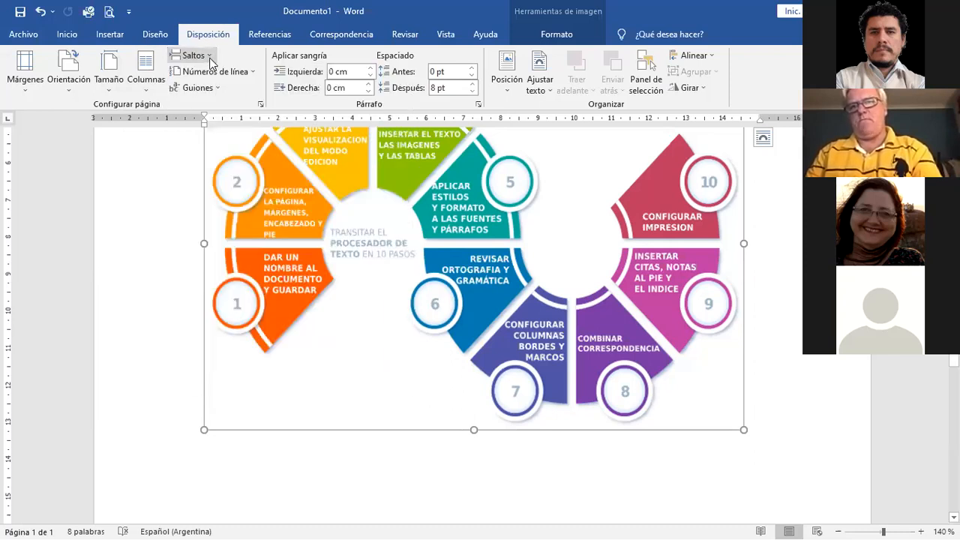
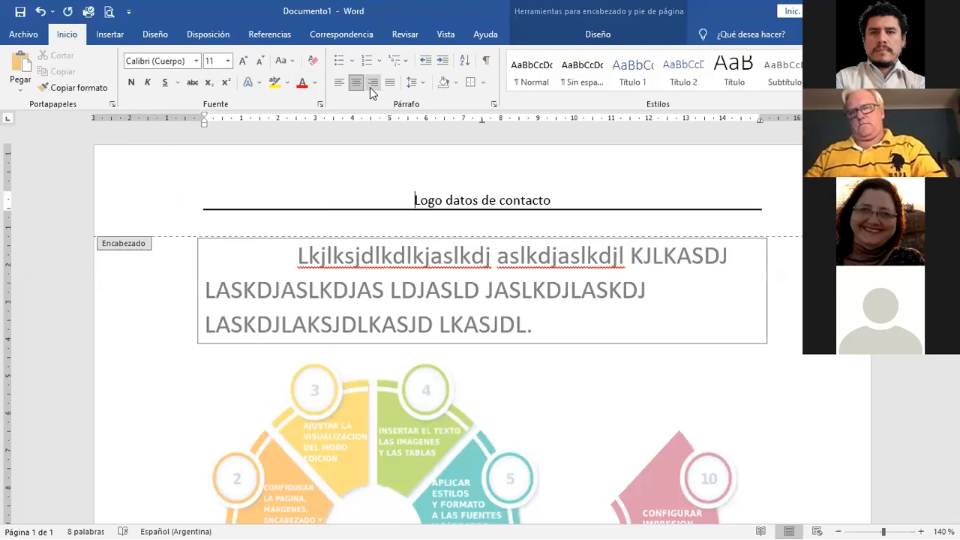
Step: Try right and justified alignment on the header text "Logo datos de contacto", and set it to left alignment
left_click(373, 83)
left_click(373, 83)
left_click(386, 85)
left_click(341, 85)
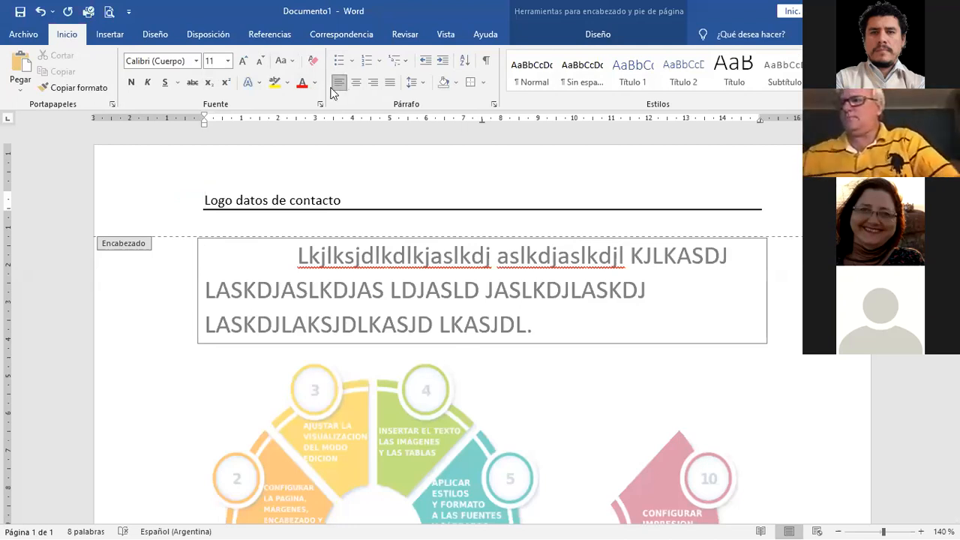
Step: Examine the footer area at the end of the page and the built-in footer designs without choosing one
left_click(109, 35)
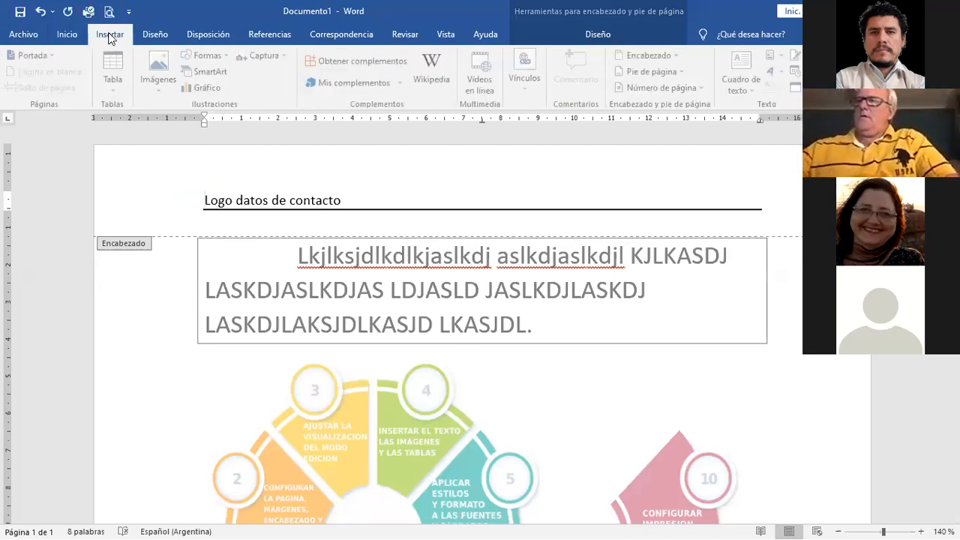
scroll(385, 367, "down", 1)
scroll(489, 192, "down", 10)
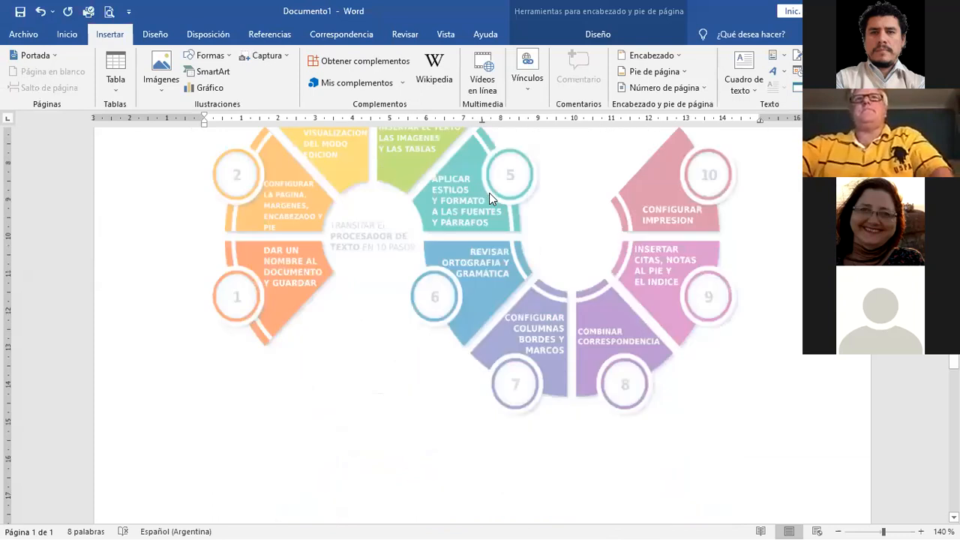
scroll(494, 225, "down", 5)
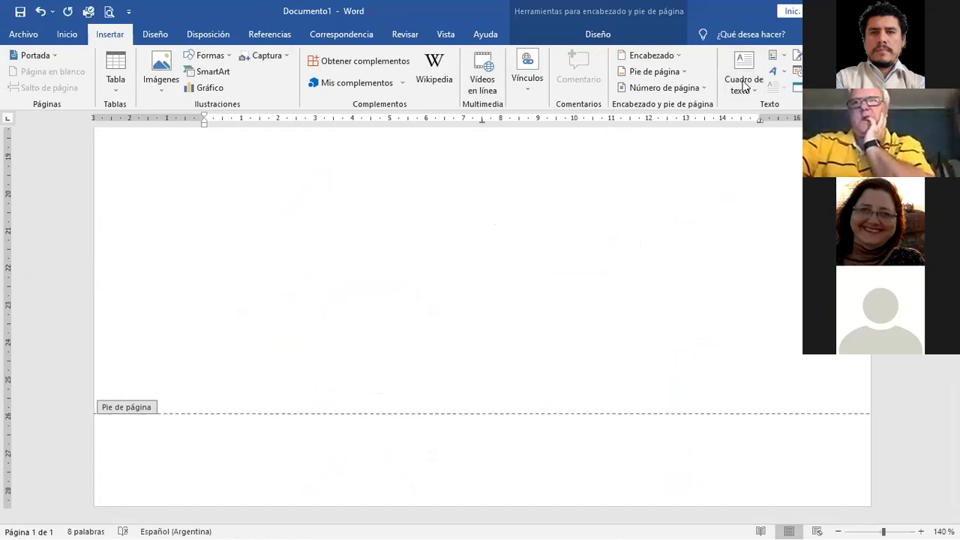
left_click(684, 73)
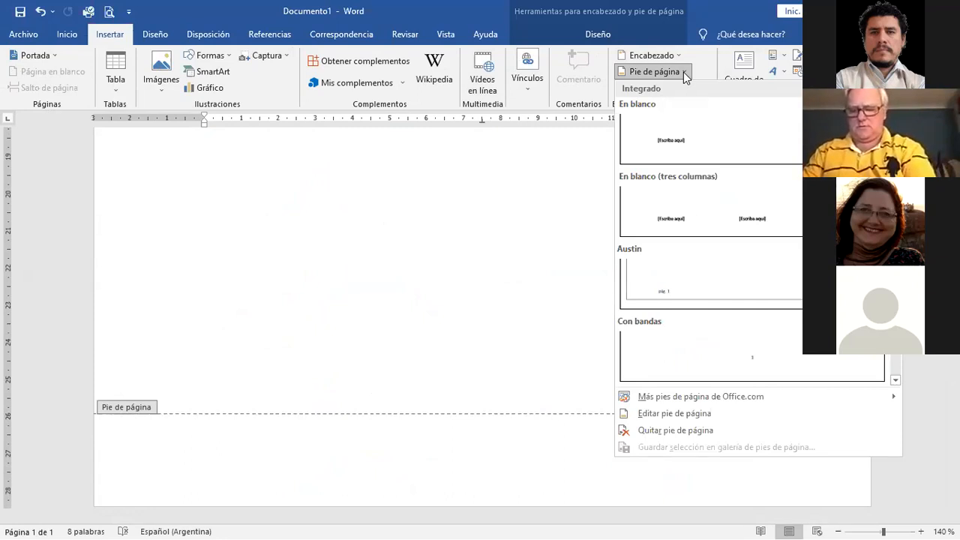
left_click(382, 272)
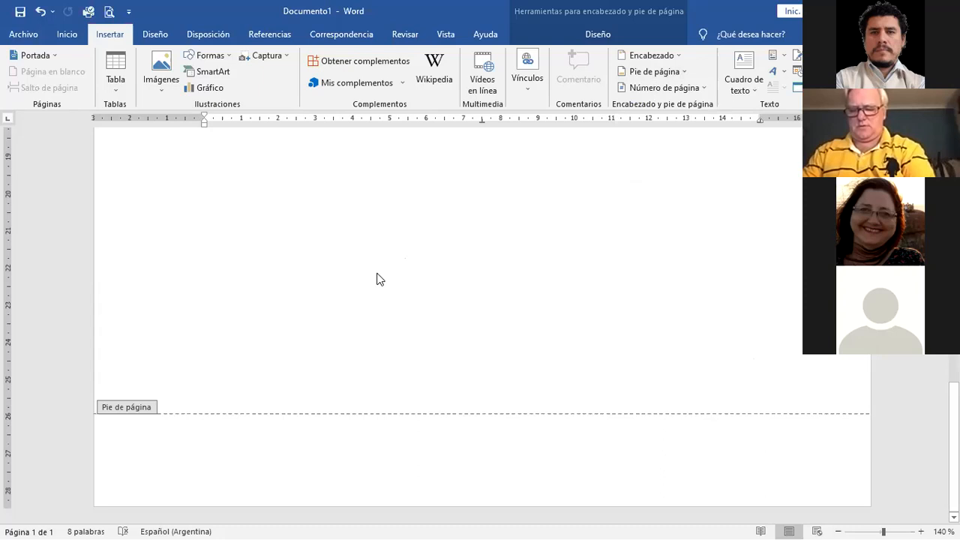
Step: Leave header and footer editing by returning to the document body at the infographic
scroll(379, 279, "up", 10)
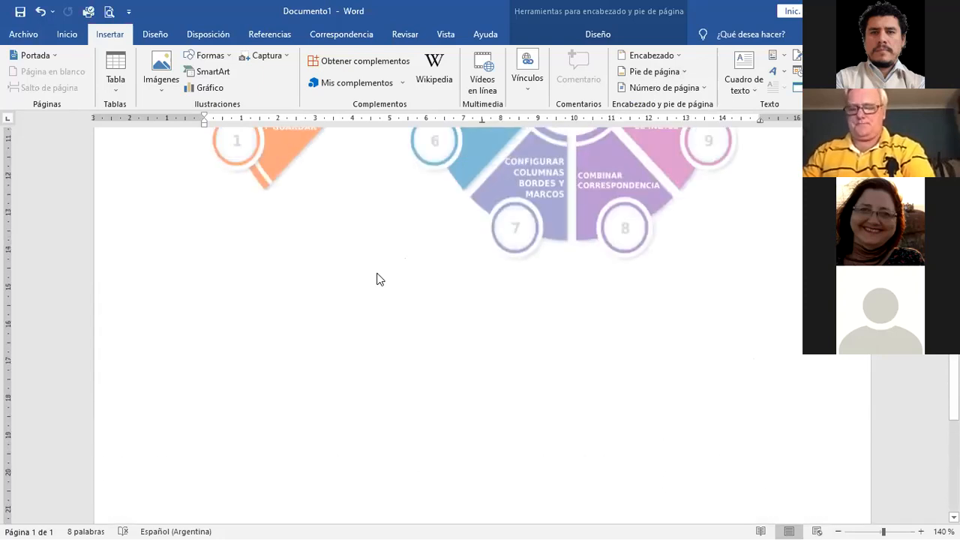
scroll(379, 279, "up", 1)
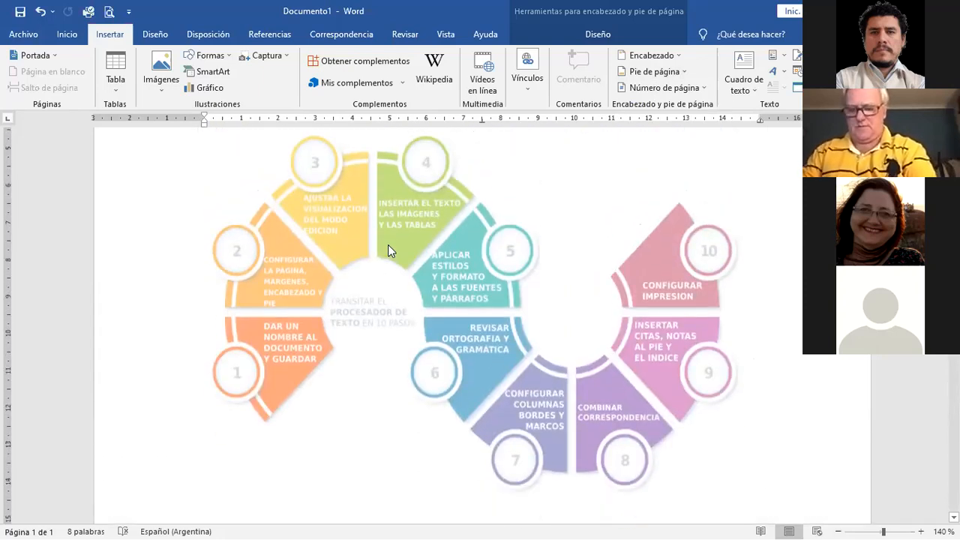
double_click(388, 244)
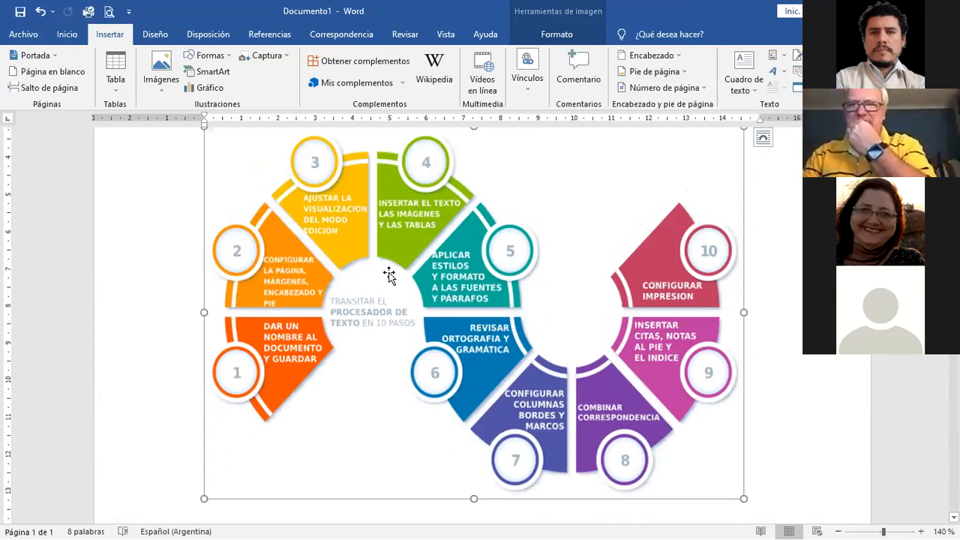
left_click_drag(391, 274, 389, 275)
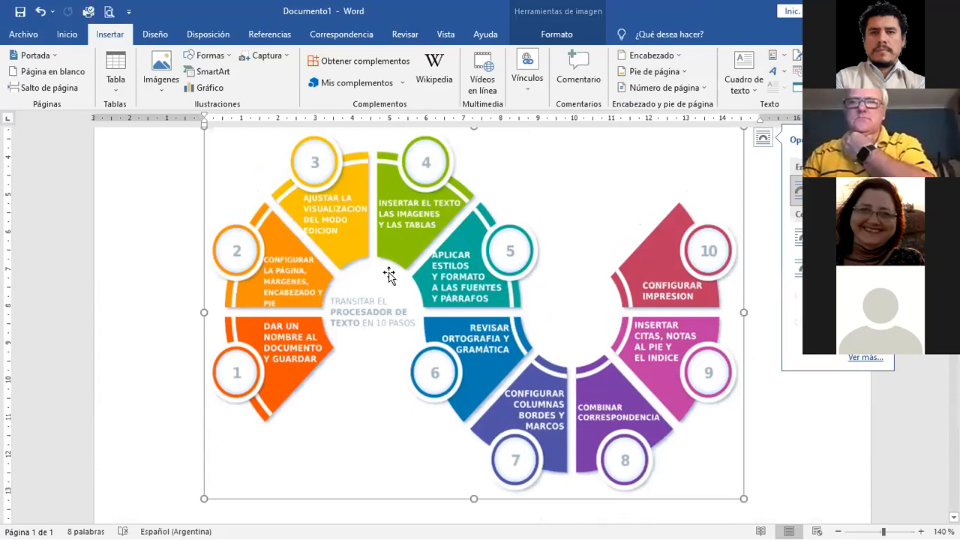
Step: Examine the infographic page at different zoom levels between 60 % and 150 %, returning the view to 140 %
left_click(112, 259)
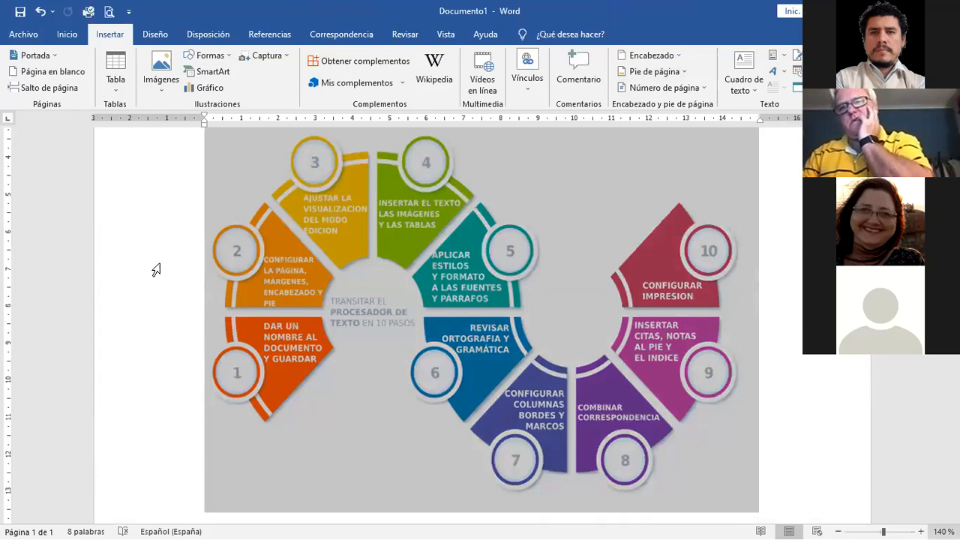
scroll(154, 271, "down", 1, "ctrl")
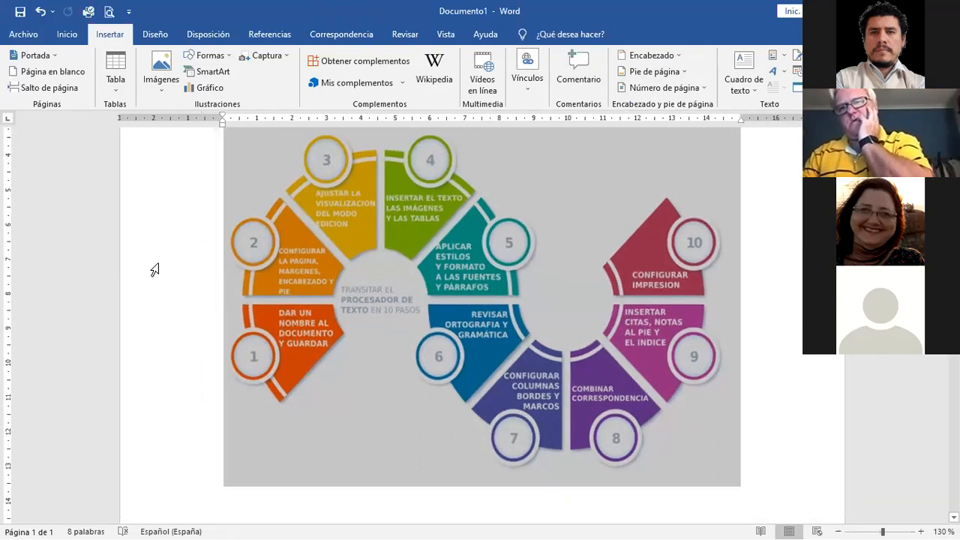
scroll(155, 270, "down", 7, "ctrl")
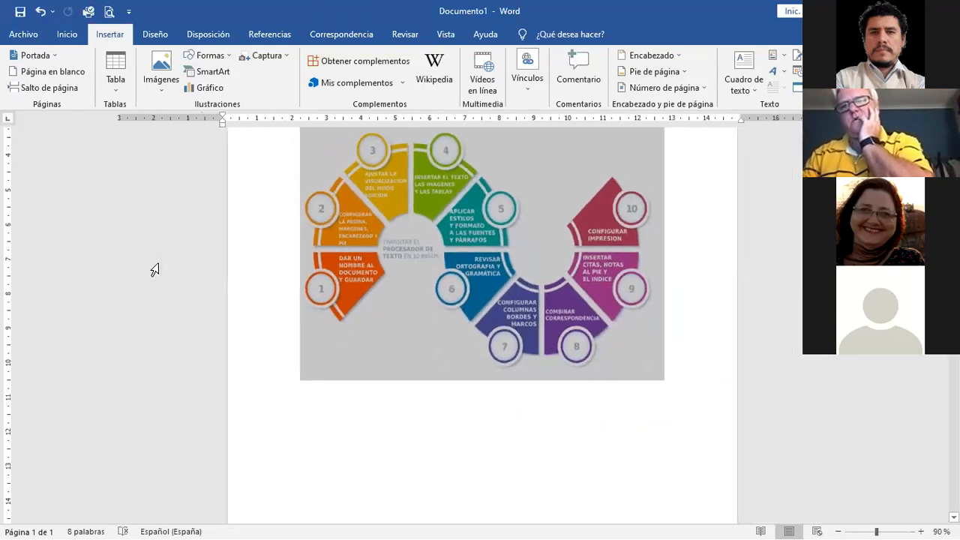
scroll(155, 270, "up", 8, "ctrl")
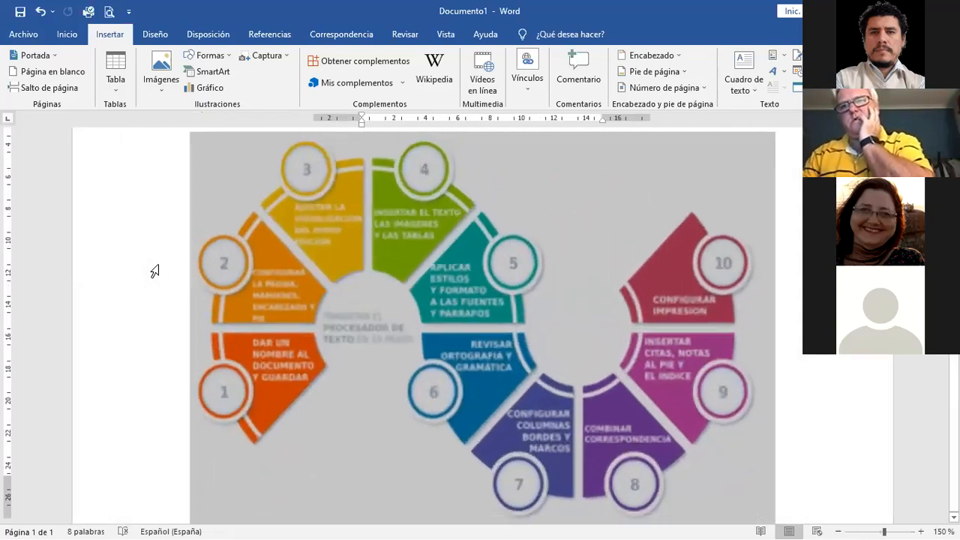
scroll(159, 271, "down", 5, "ctrl")
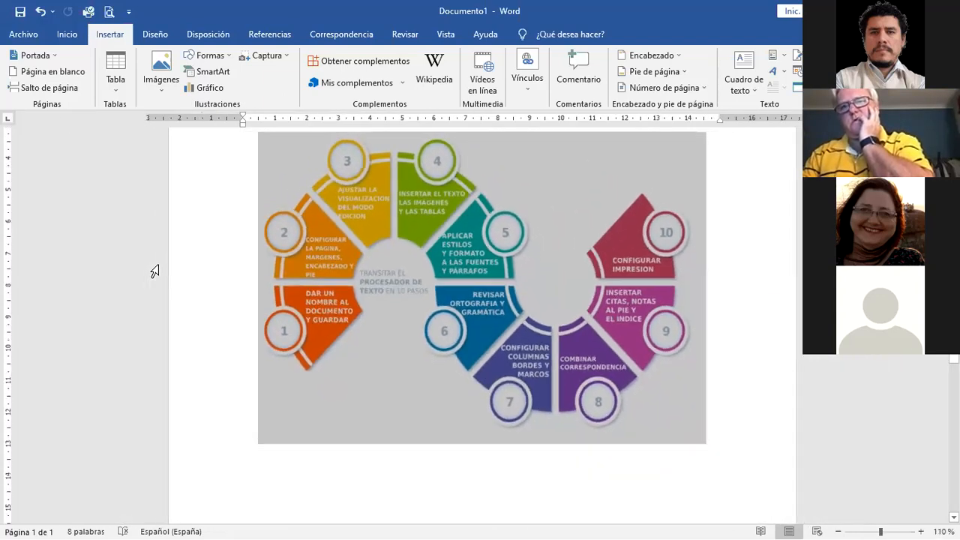
scroll(155, 271, "down", 3, "ctrl")
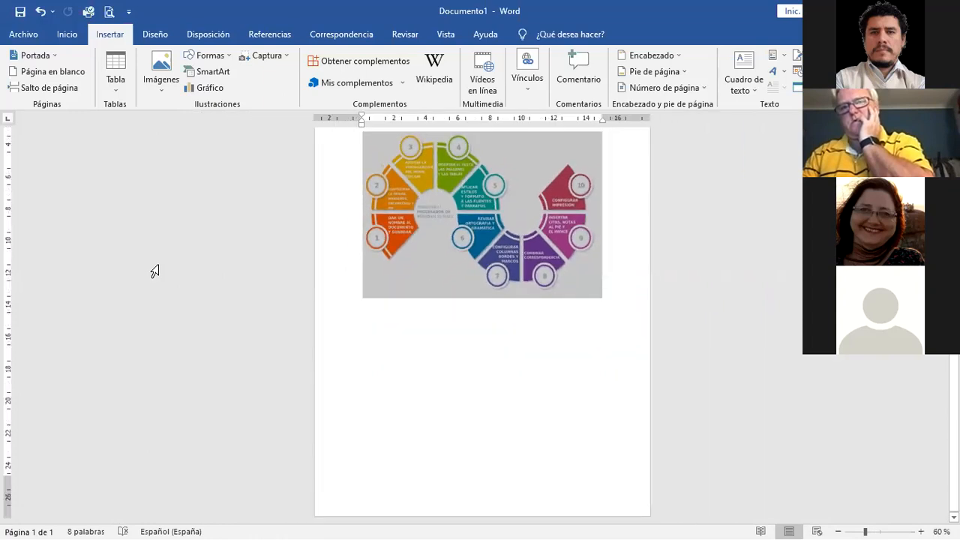
scroll(155, 271, "up", 5, "ctrl")
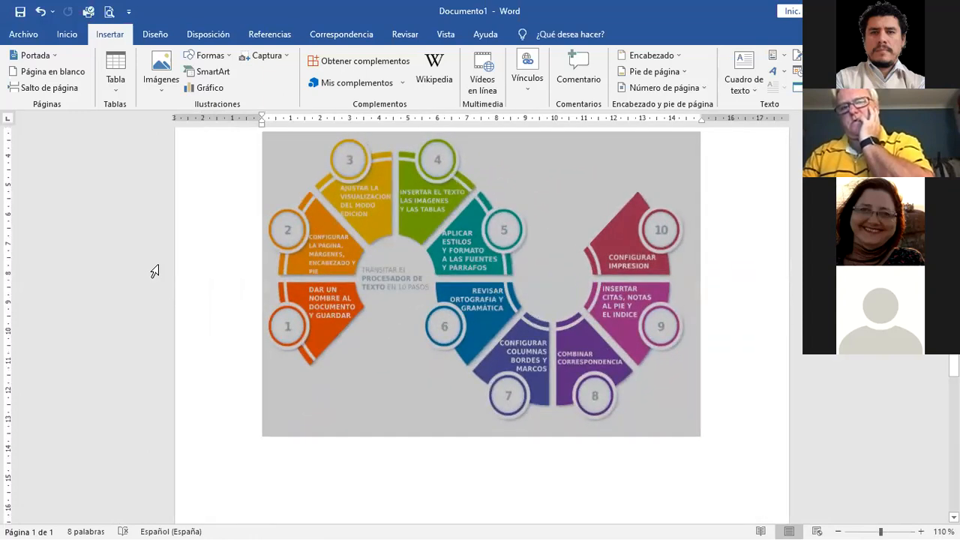
scroll(154, 271, "up", 3, "ctrl")
scroll(156, 271, "down", 2, "ctrl")
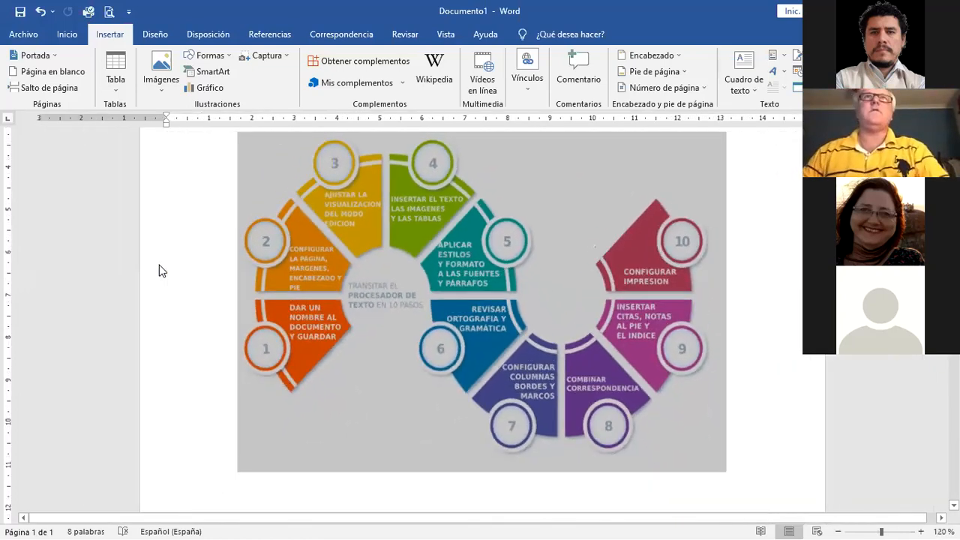
scroll(159, 270, "down", 6, "ctrl")
scroll(156, 271, "up", 2, "ctrl")
scroll(156, 270, "down", 1, "ctrl")
scroll(154, 271, "up", 4, "ctrl")
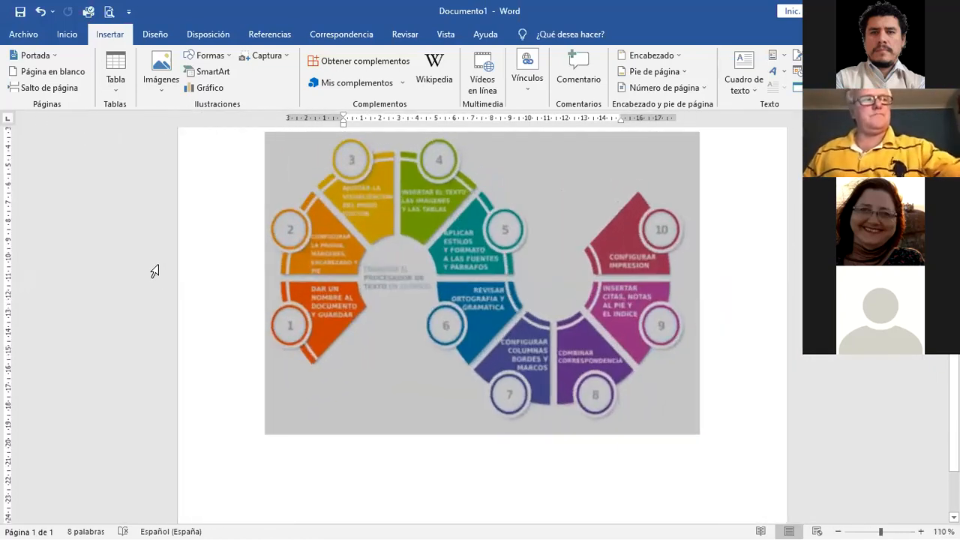
scroll(155, 270, "up", 3, "ctrl")
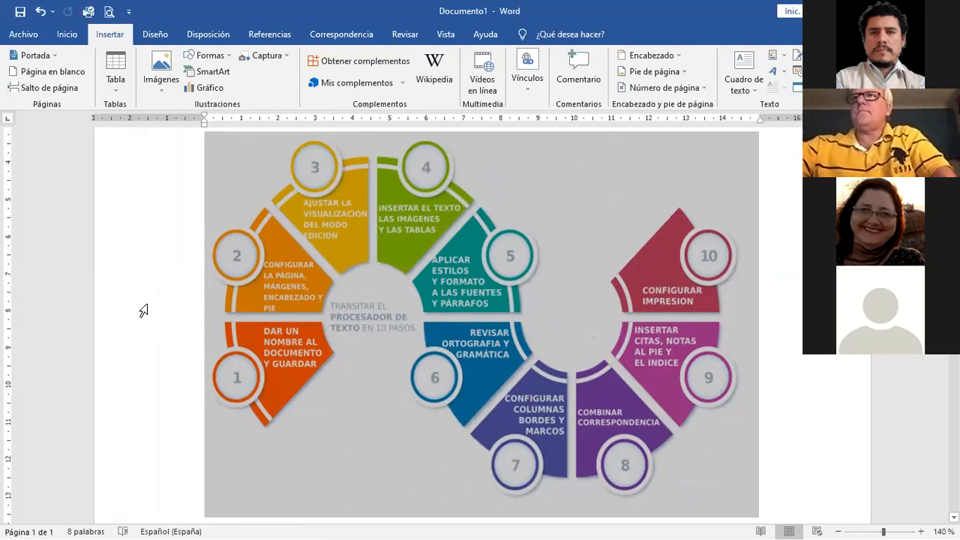
left_click(233, 298)
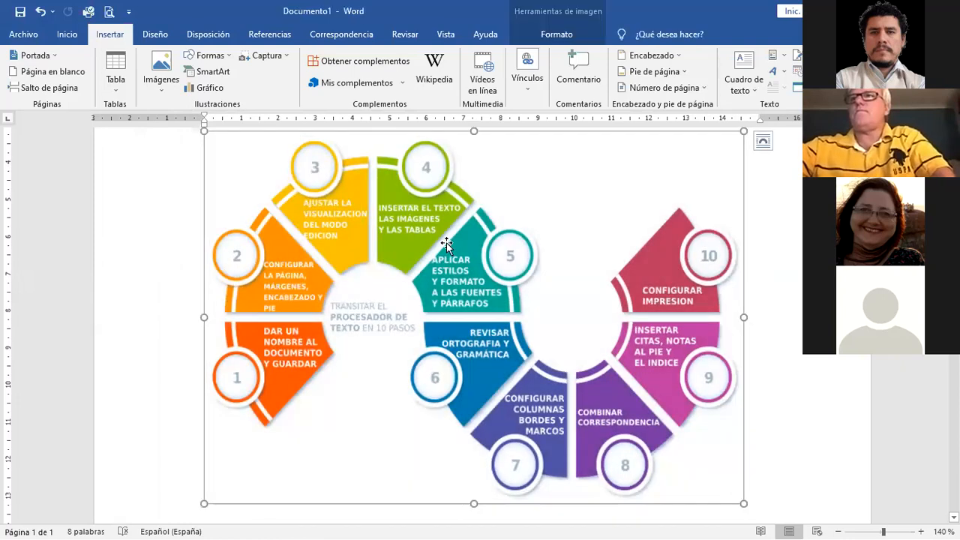
left_click(146, 285)
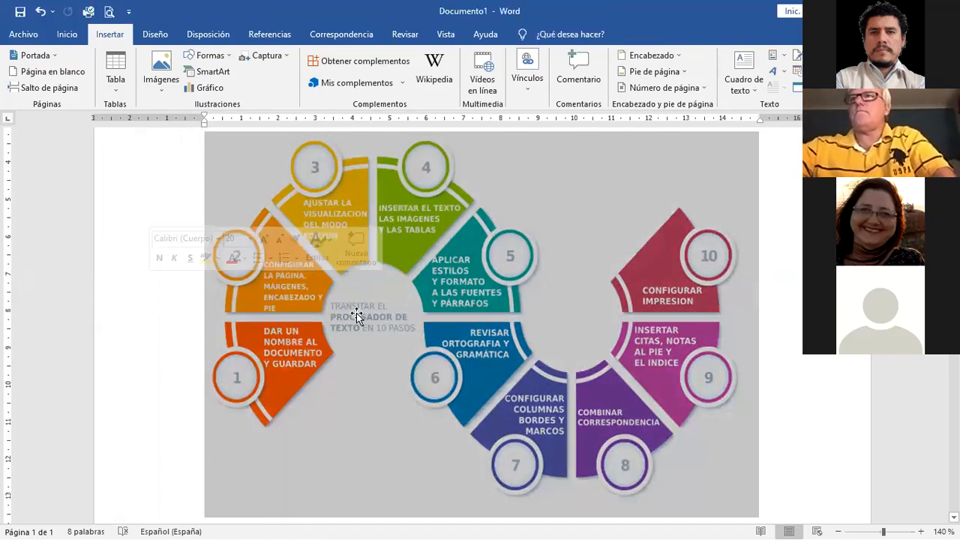
left_click(500, 339)
Step: Open the page footer for editing and insert a page number at the start of the page in the "Número sin formato 1" style
scroll(500, 338, "down", 10)
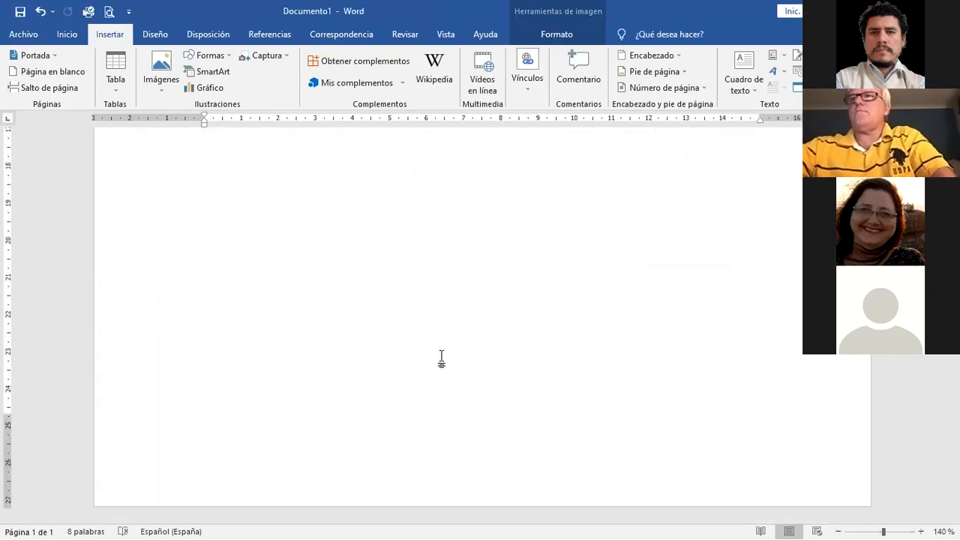
double_click(464, 468)
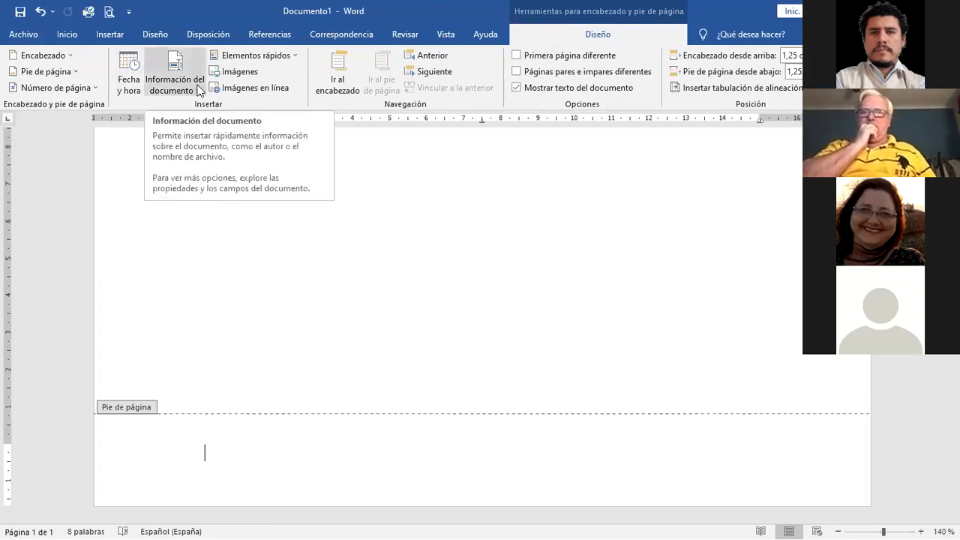
left_click(88, 90)
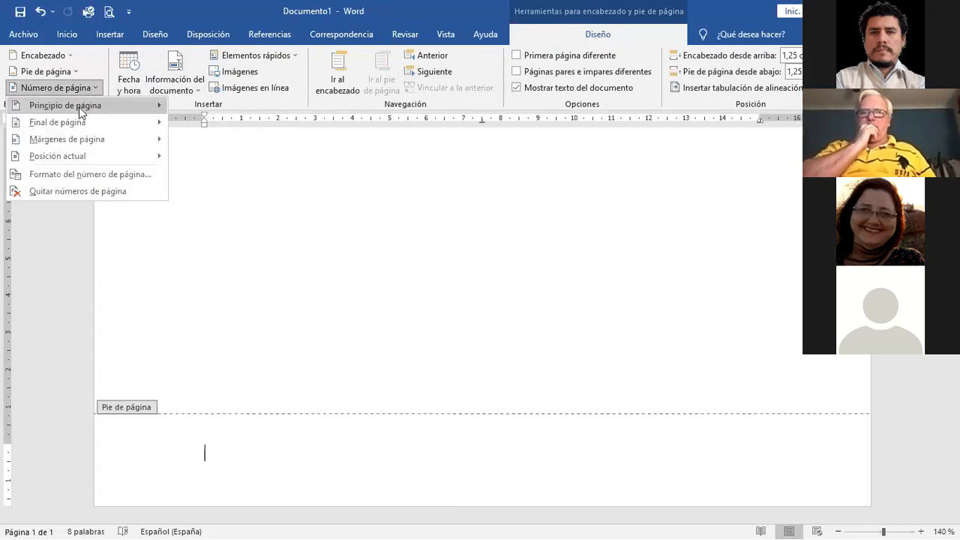
left_click(79, 107)
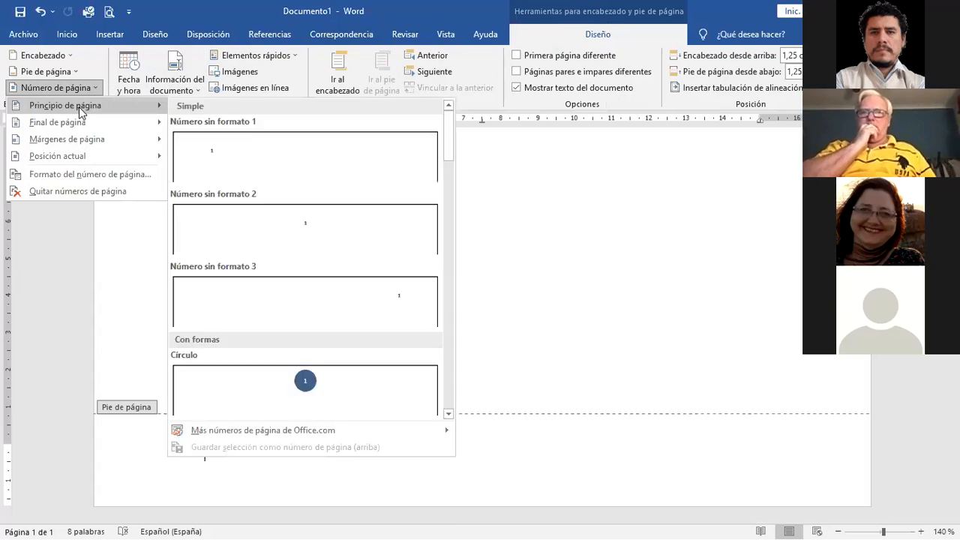
left_click(253, 165)
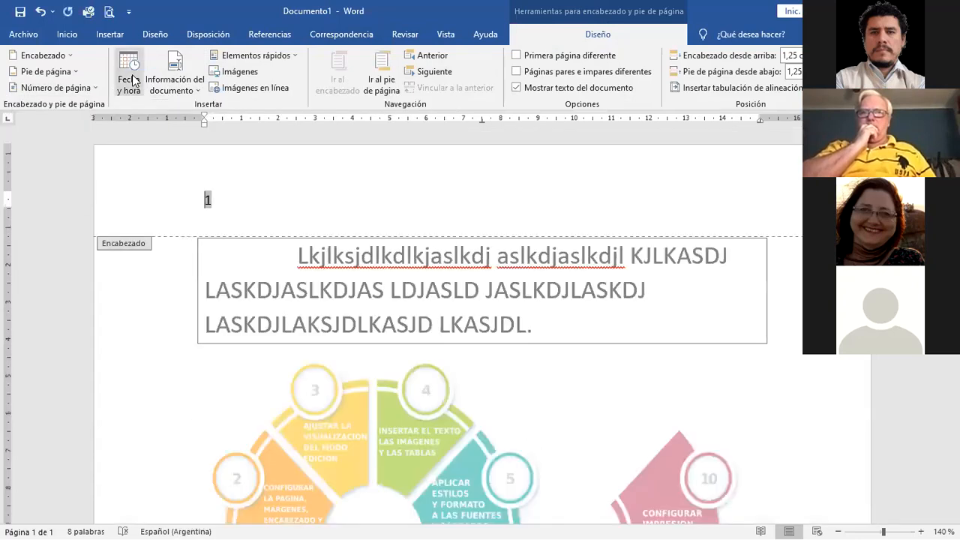
Step: Insert the date in the format 17/8/2021 in the header before the page number
left_click(132, 74)
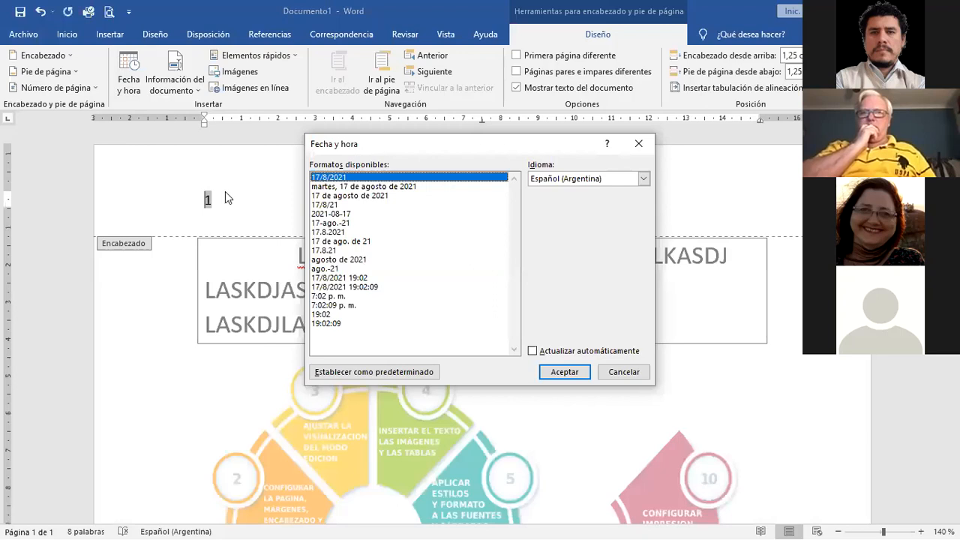
left_click_drag(372, 144, 93, 315)
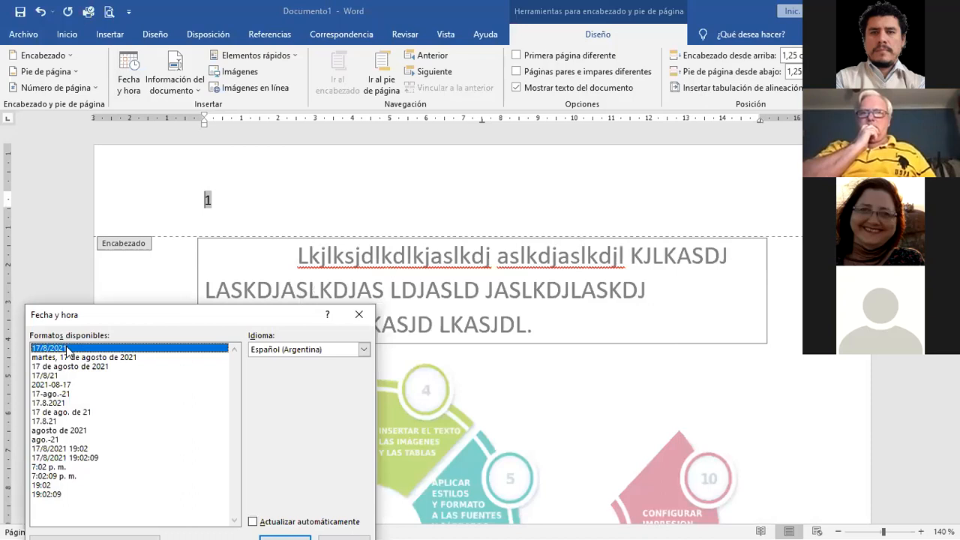
double_click(68, 350)
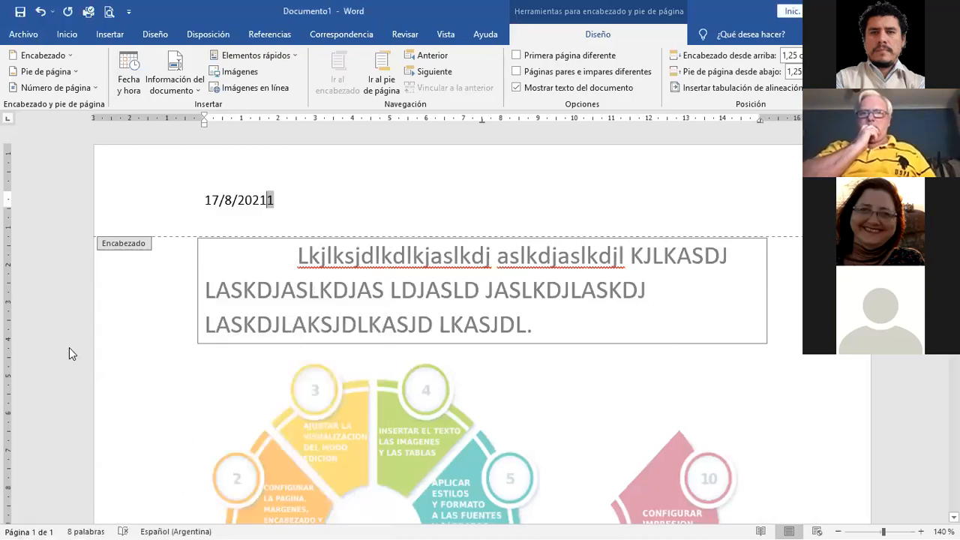
Step: Insert an automatically updating date and time at the header's end in the format 17/8/2021 19:02:29, and return to the document body
left_click(281, 199)
scroll(282, 201, "down", 3)
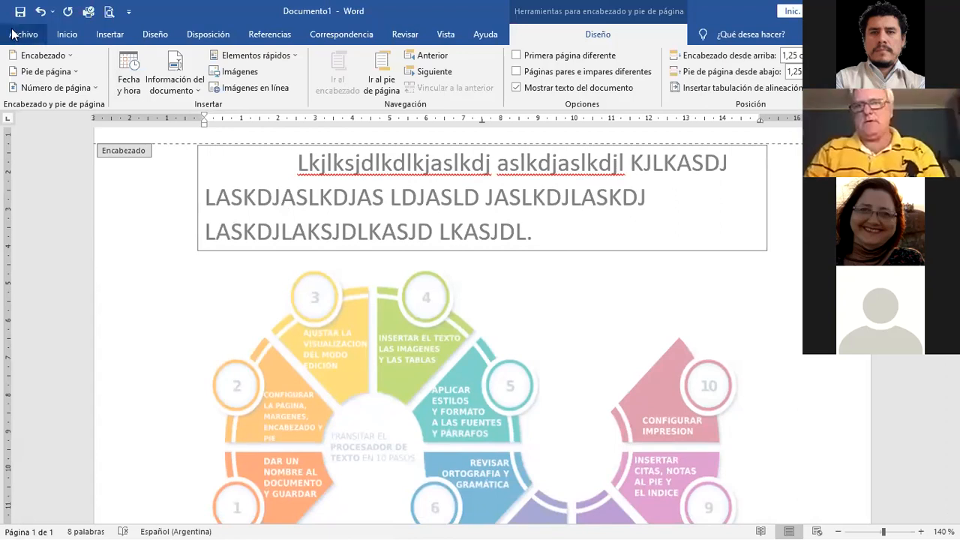
left_click(128, 82)
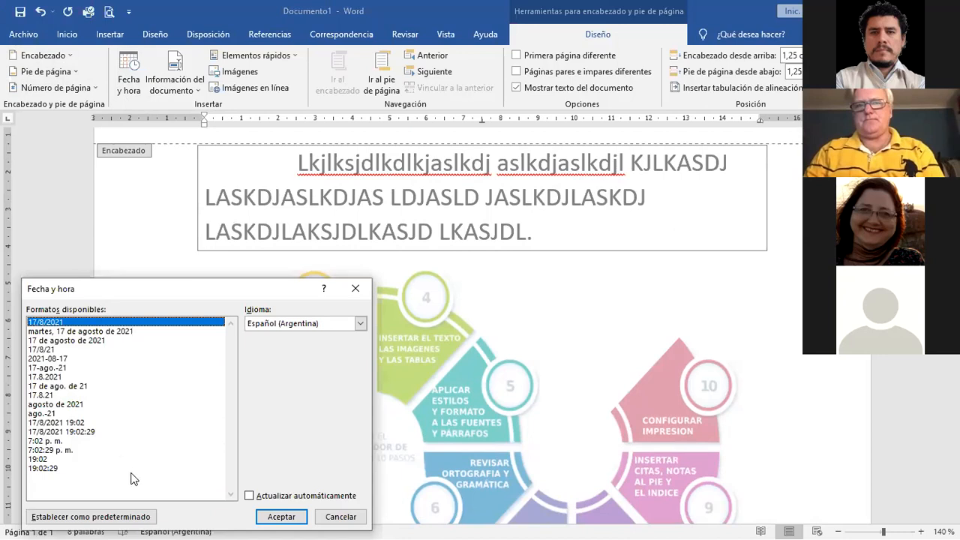
left_click(250, 497)
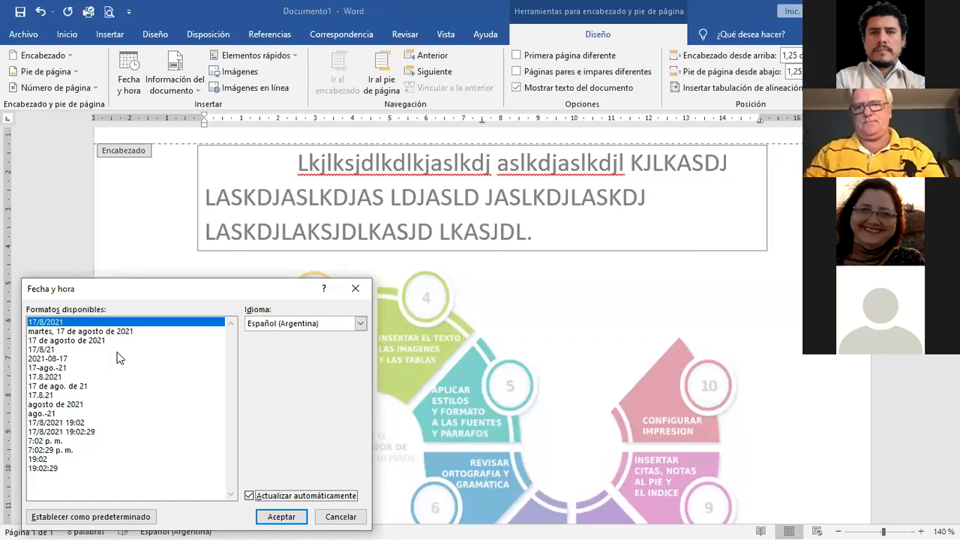
left_click(103, 432)
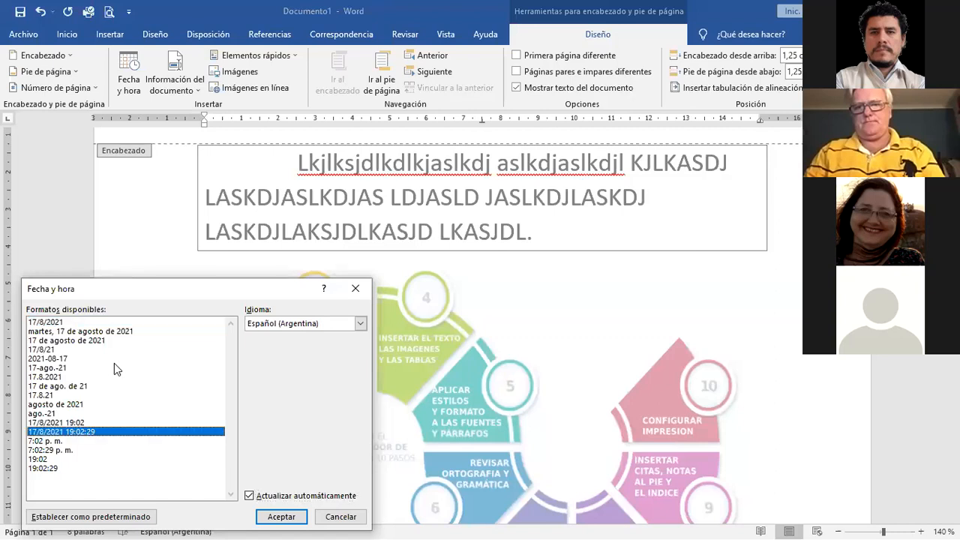
key("Return")
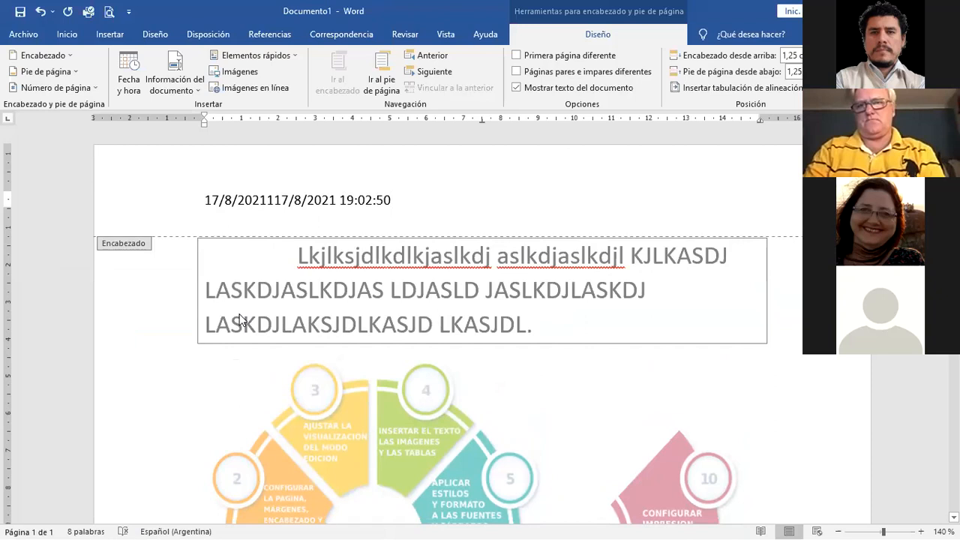
double_click(263, 463)
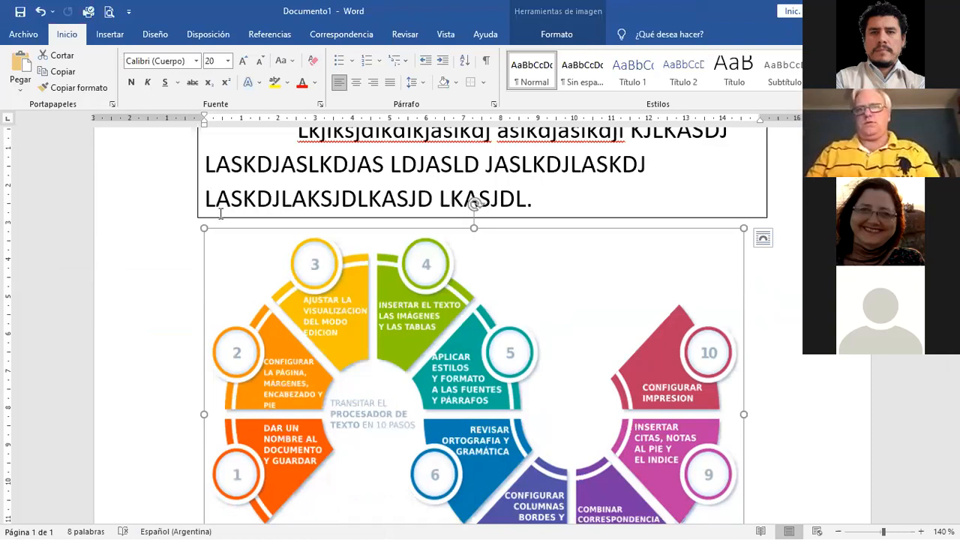
Step: Delete the bordered paragraph above the infographic and the header's dates and page number
scroll(221, 214, "up", 2)
scroll(220, 213, "down", 1)
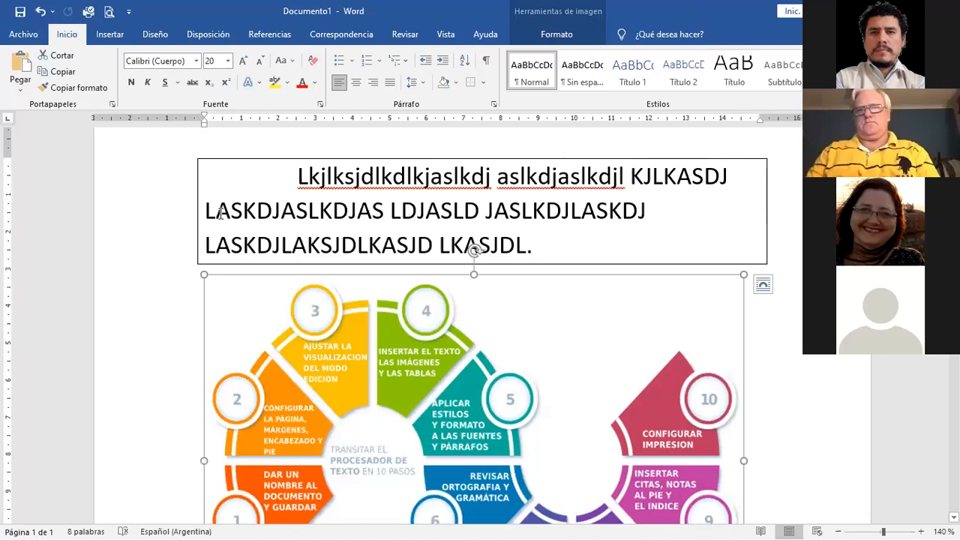
scroll(221, 213, "up", 2)
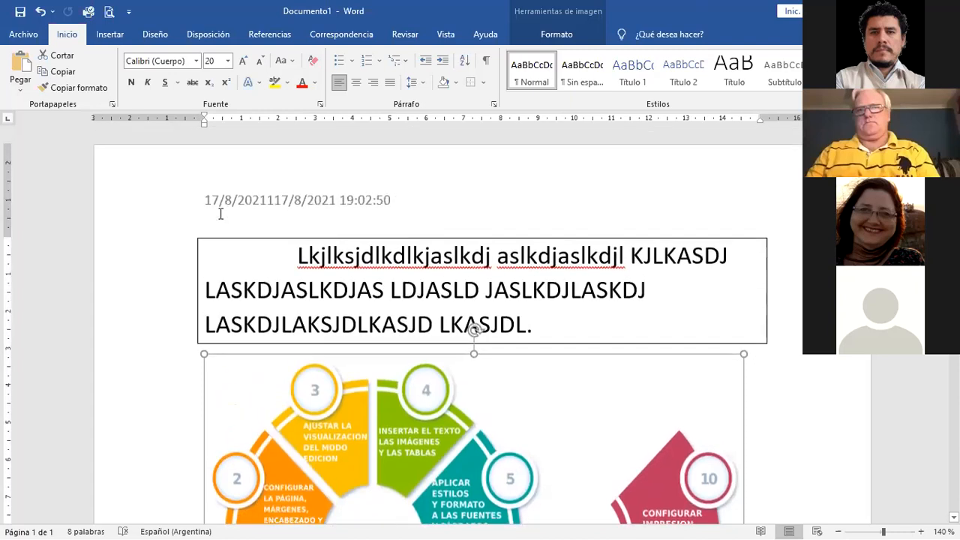
left_click_drag(540, 327, 129, 240)
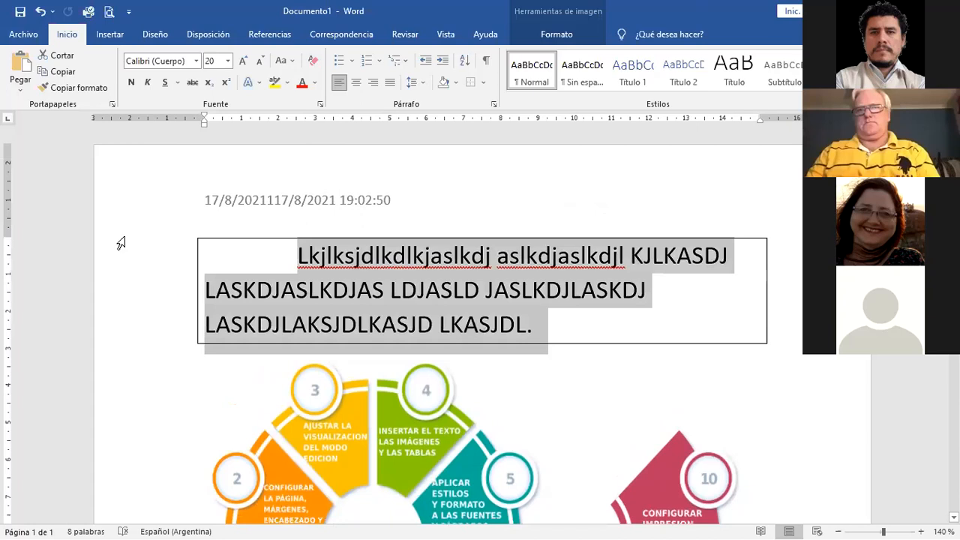
key("ctrl+z")
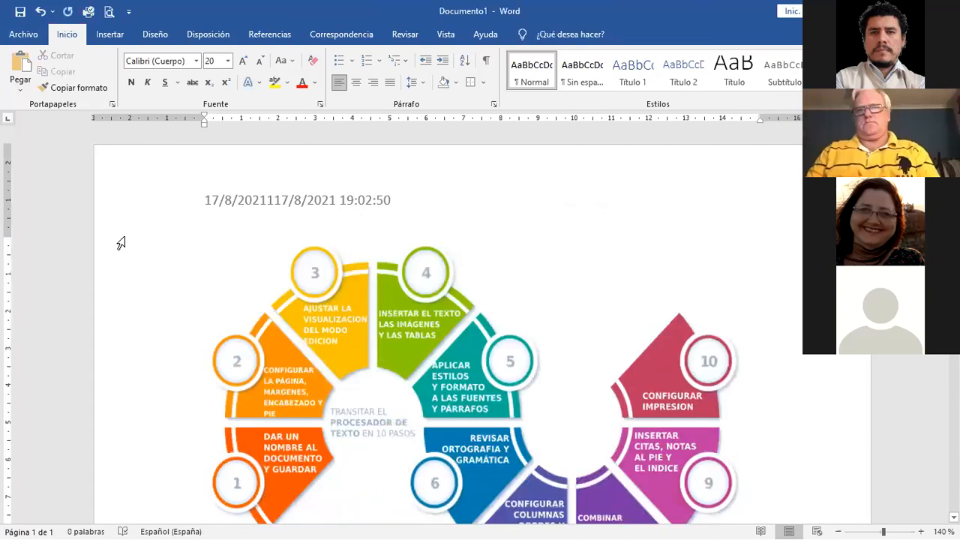
triple_click(251, 197)
key("Delete")
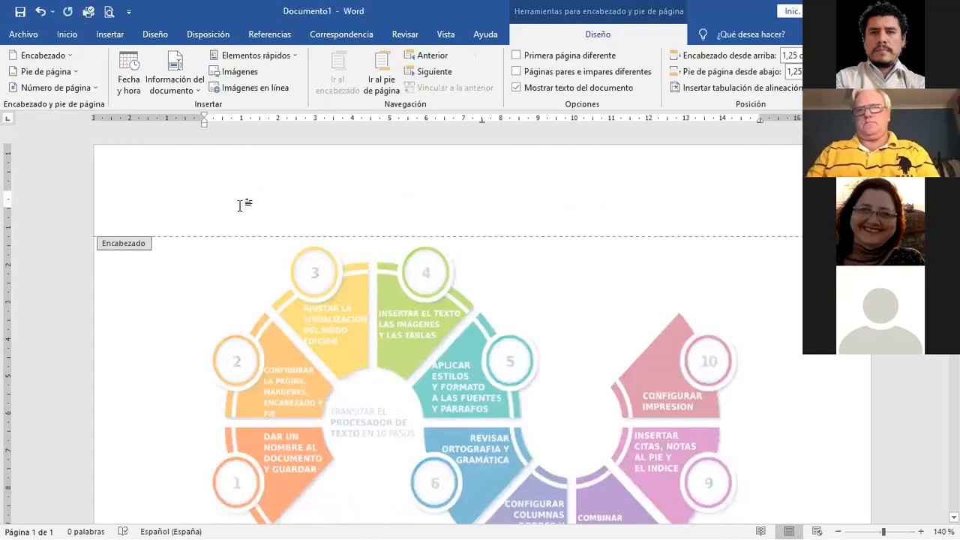
Step: Leave header editing, delete the infographic and clear all remaining content from the document body
double_click(277, 468)
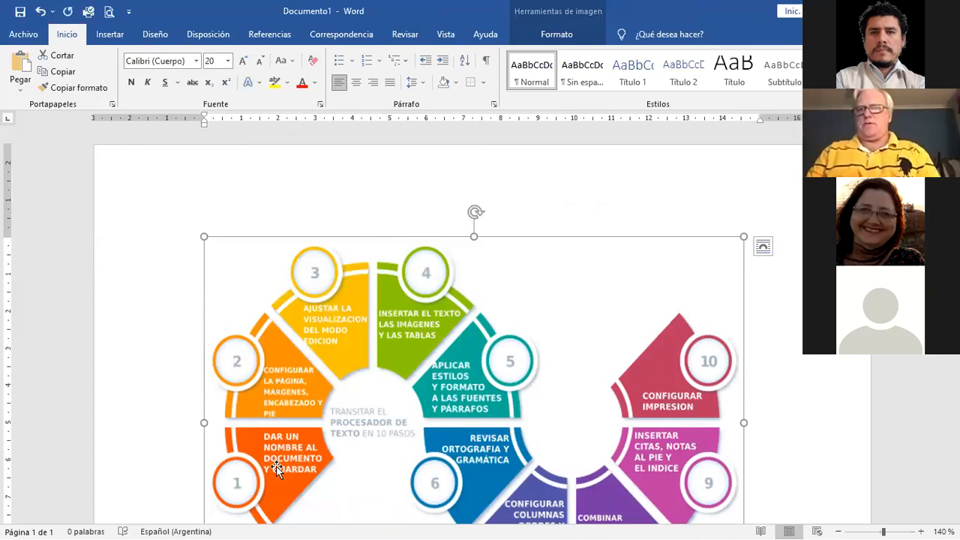
key("Delete")
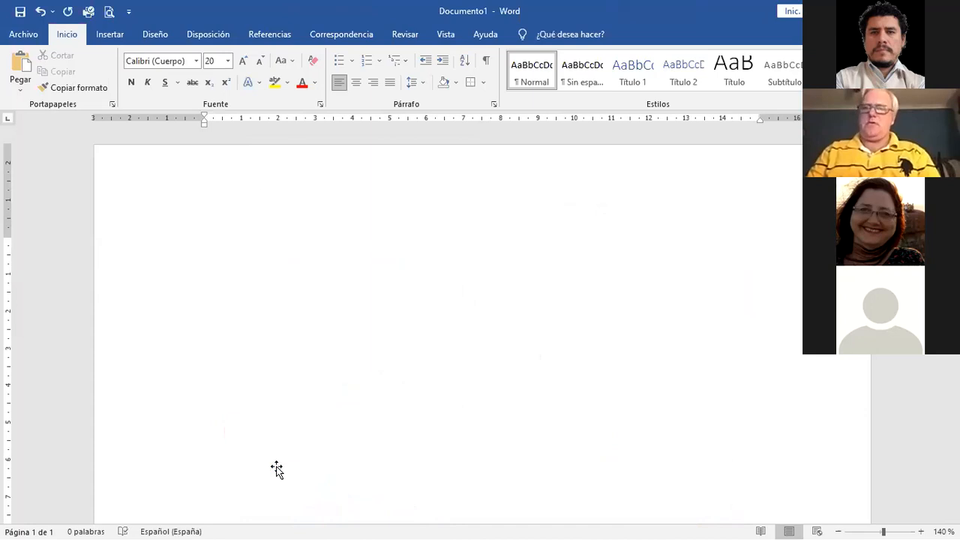
key("ctrl+a")
key("Delete")
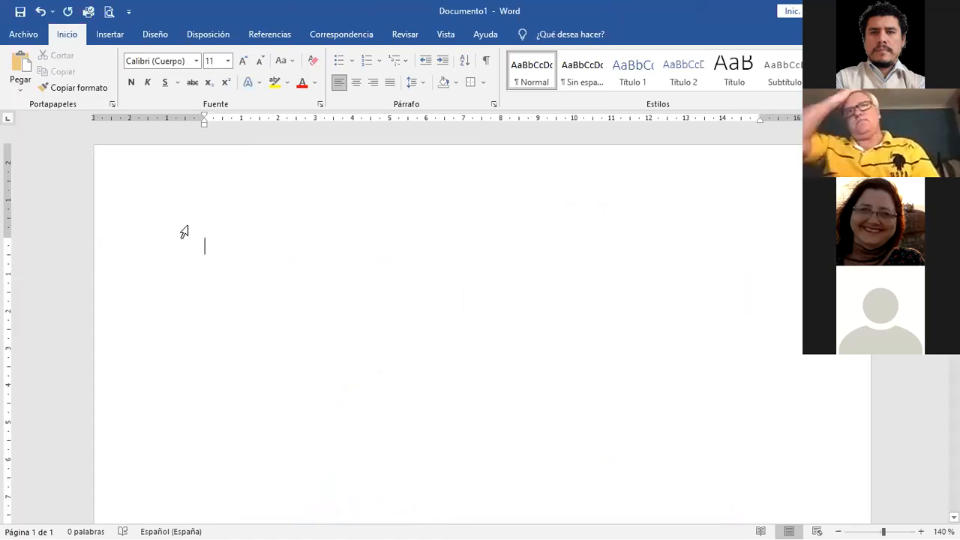
Step: Write the letter's date line "Posadas, 17 de agosto de 2021" as its own paragraph
type("Posadas, ")
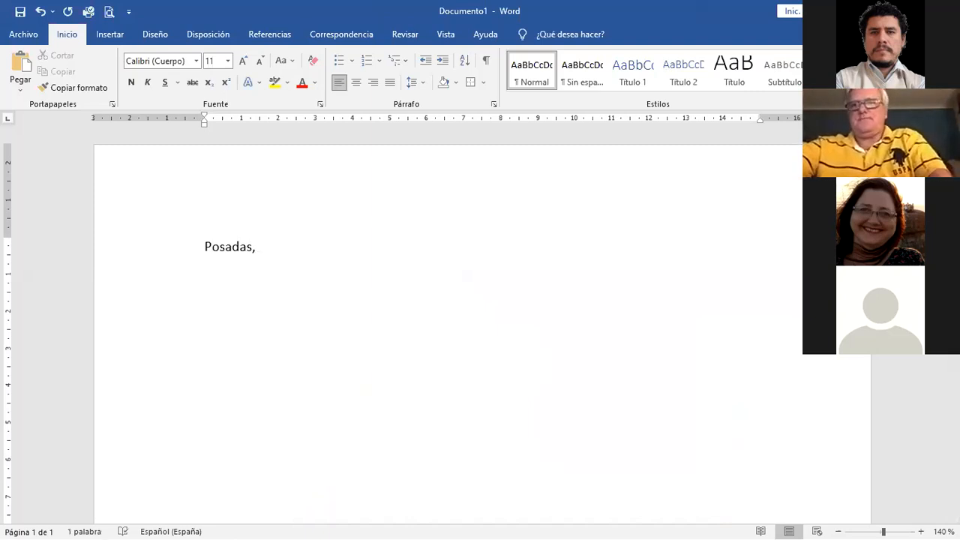
type("17 ")
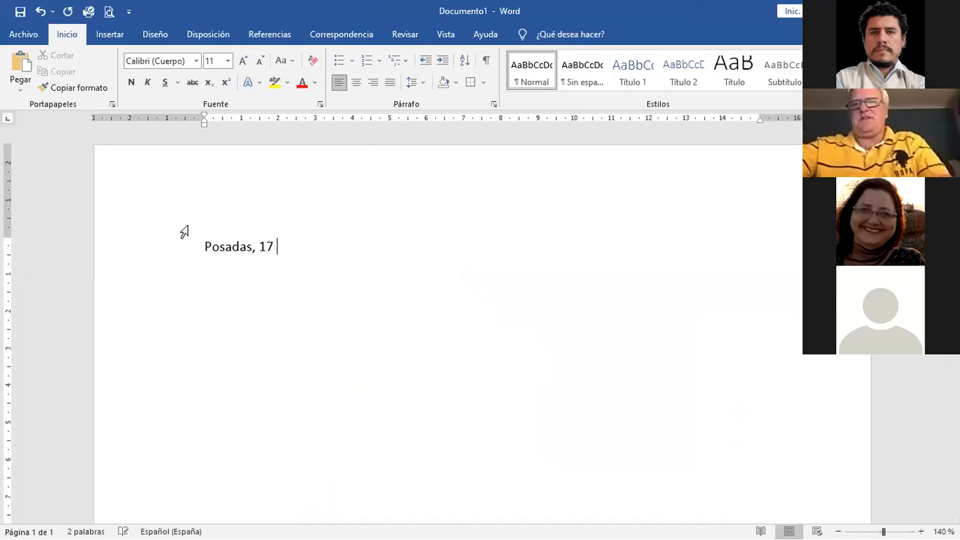
type("de agosto de ")
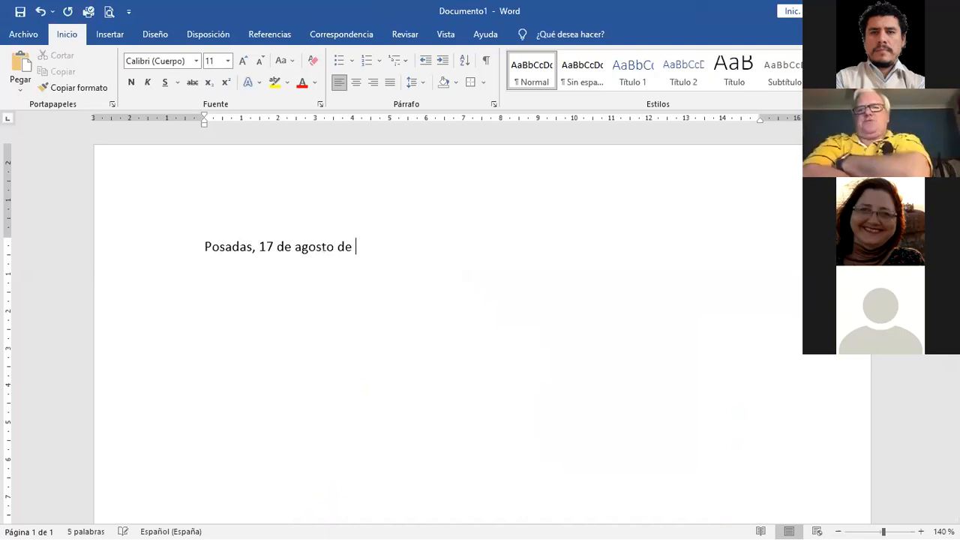
type("2021")
key("Return")
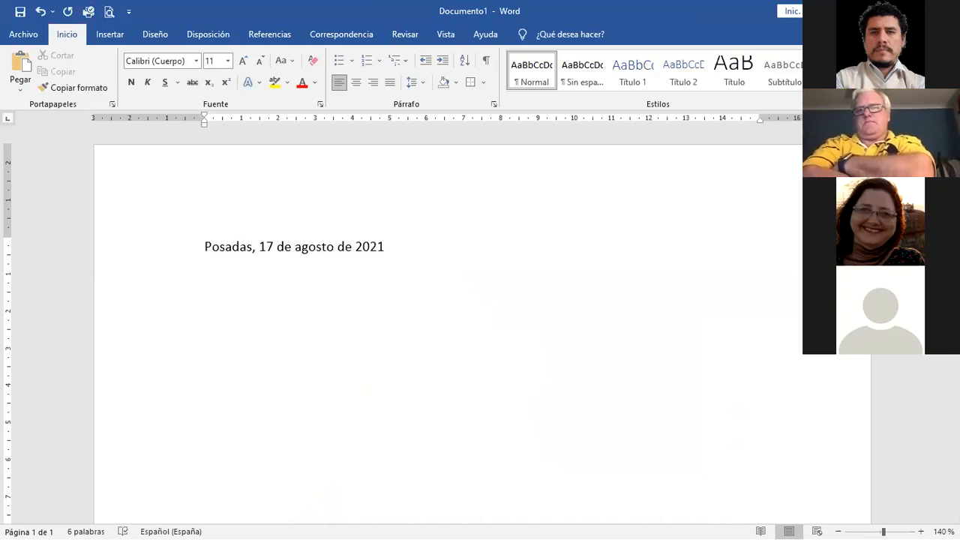
Step: Add a recipient line with "Sr." and the recipient's full name, followed by the salutation "De mi mayor consideración"
type("Sr")
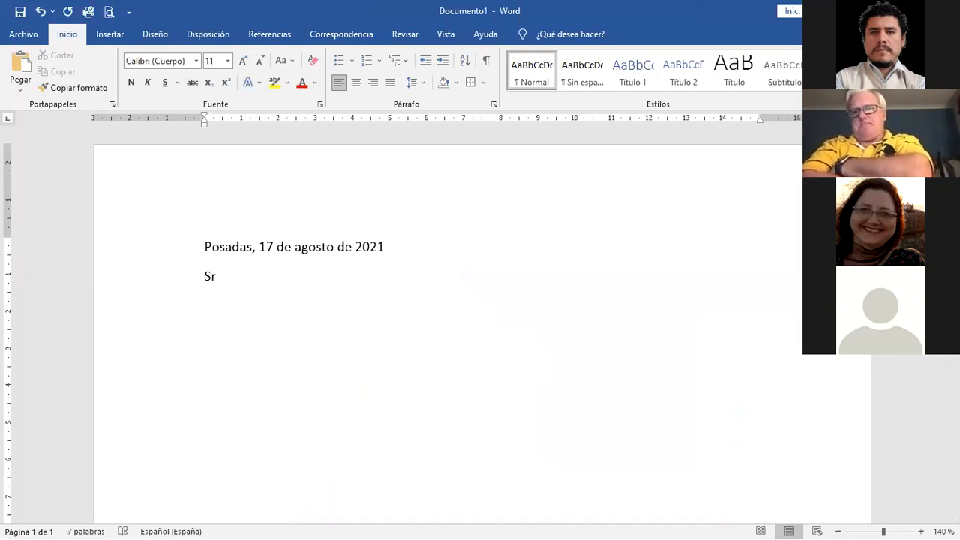
type(". Juan ")
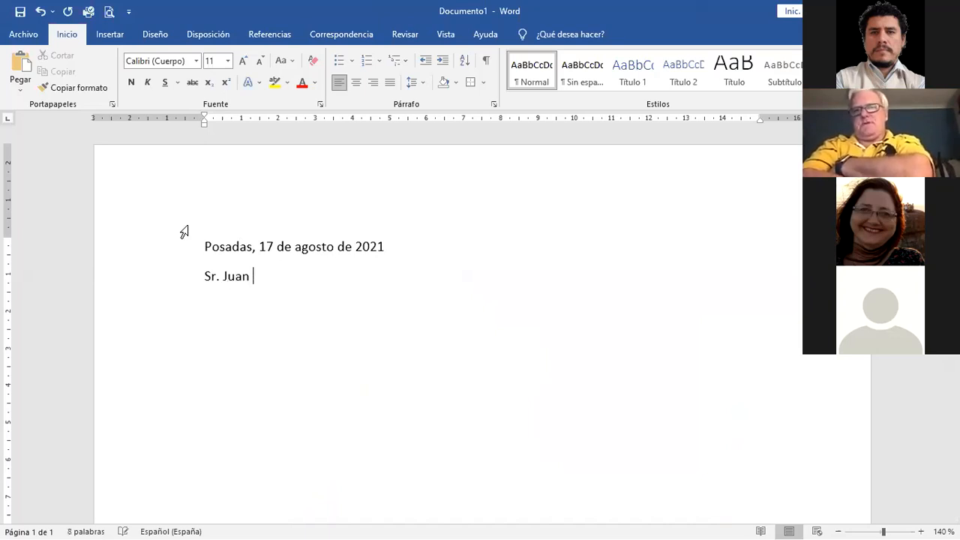
type("Pérez")
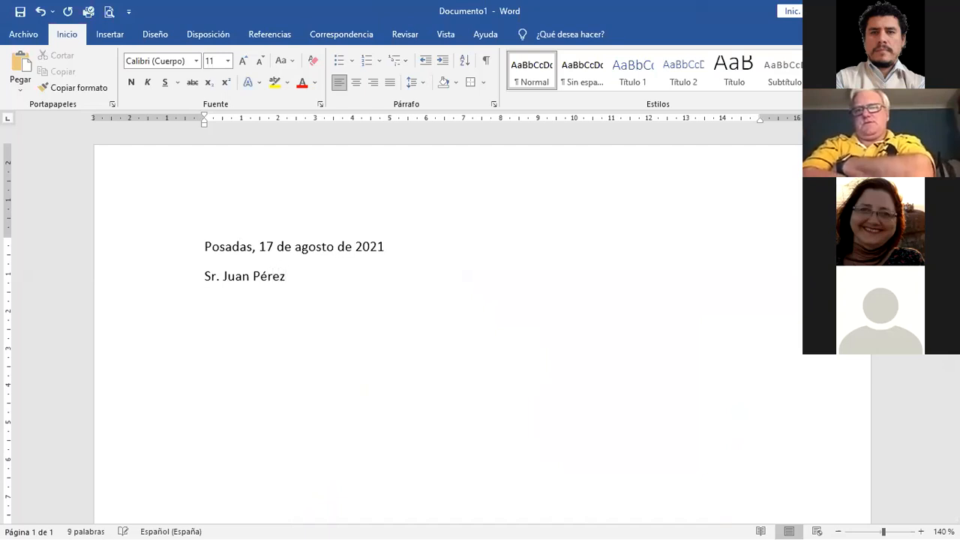
key("Return")
type("De mi")
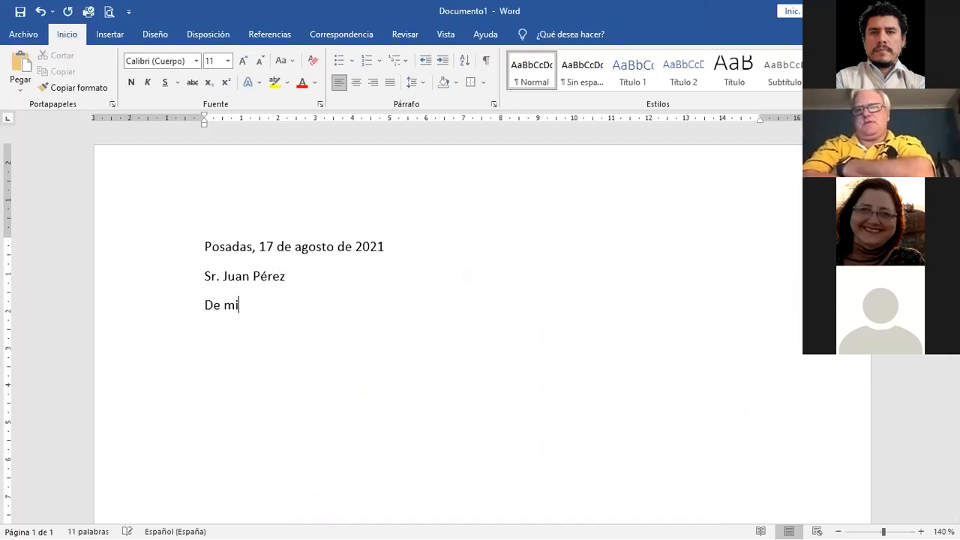
type(" mayor co")
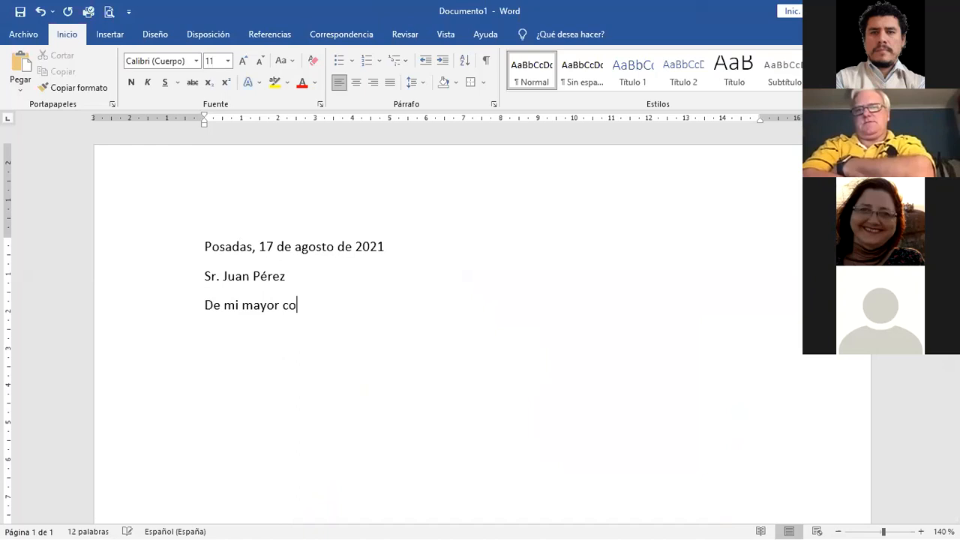
type("nsideración")
key("Return")
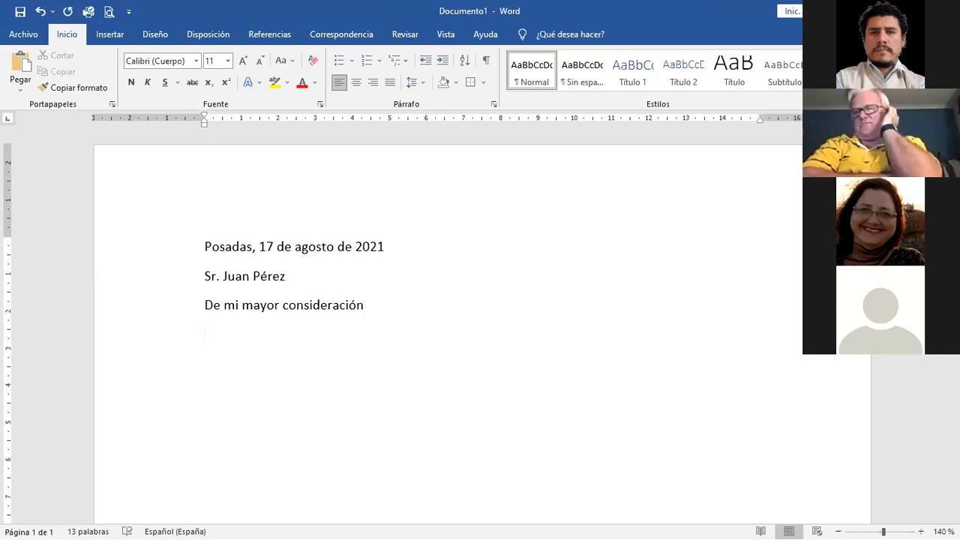
Step: Begin the letter's body with "Me dirijo a Ud. a fin de", removing the mistyped comma and the "solicitarle" wording
type("Me di")
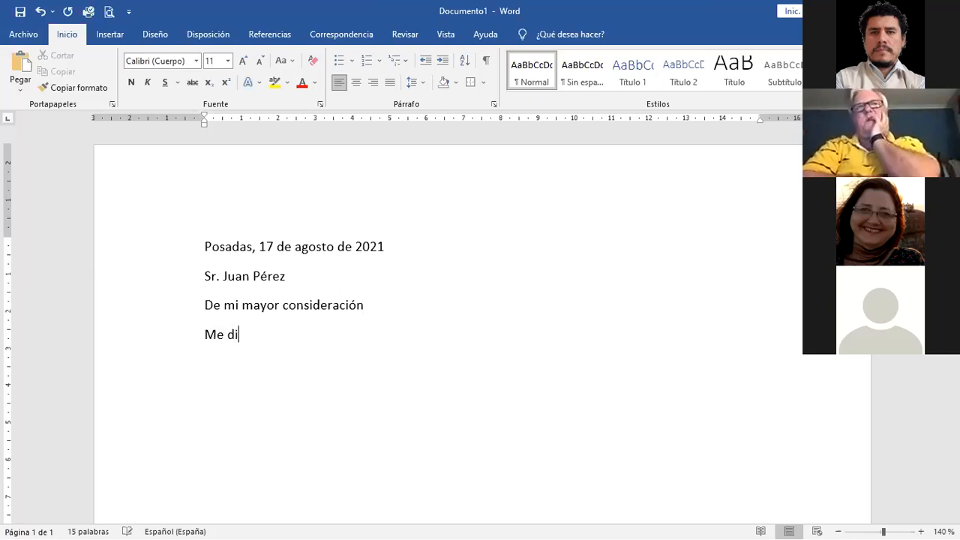
type("rijo a Ud,")
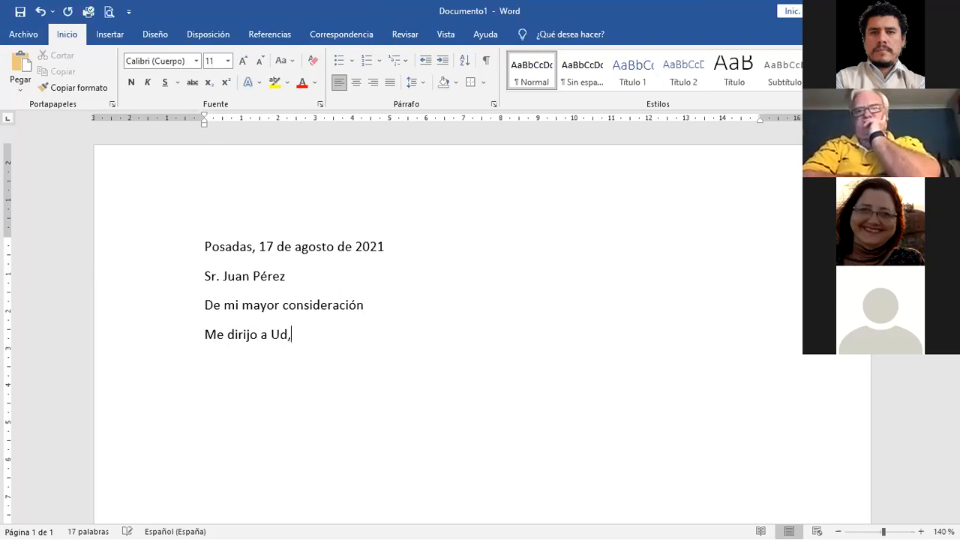
key("BackSpace")
type(".")
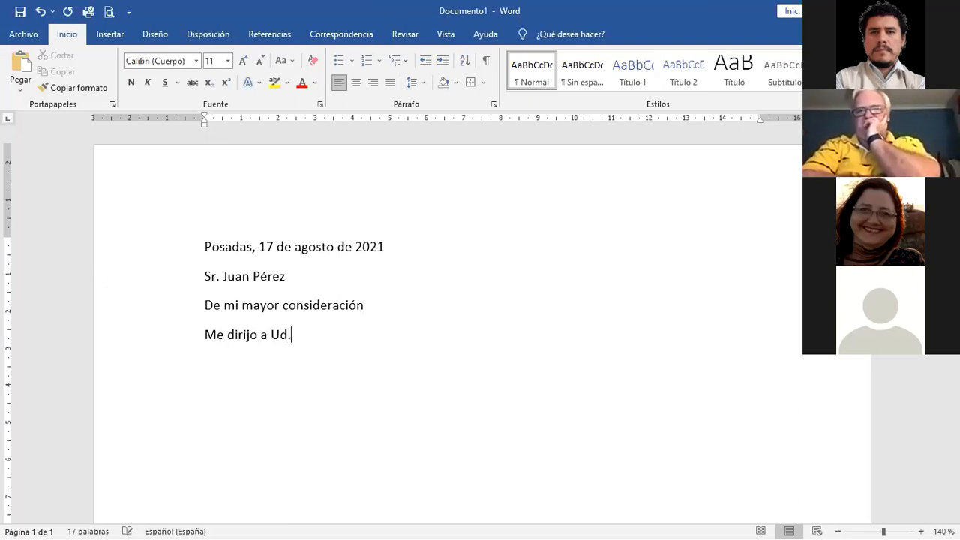
type("a fin")
key("Left")
key("Left")
key("Left")
key("Left")
key("Left")
key("Left")
key("End")
type("de solicitarle te")
key("BackSpace")
key("BackSpace")
key("BackSpace")
key("BackSpace")
key("BackSpace")
key("BackSpace")
key("BackSpace")
key("BackSpace")
key("BackSpace")
key("BackSpace")
key("BackSpace")
key("BackSpace")
key("BackSpace")
key("BackSpace")
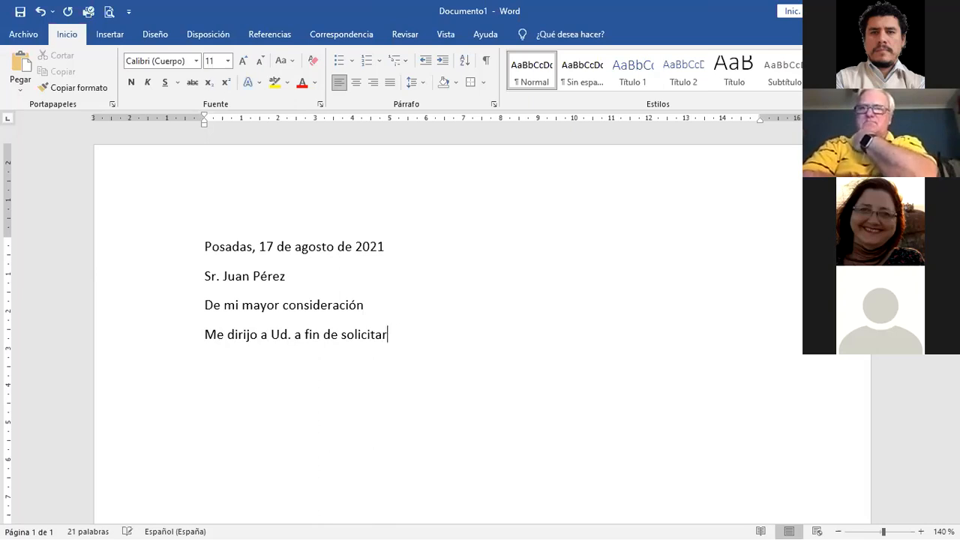
Step: Complete the body sentence with "comunicarle los resultados del trabajo encomendado." and start a new paragraph below it
type("comunicarle")
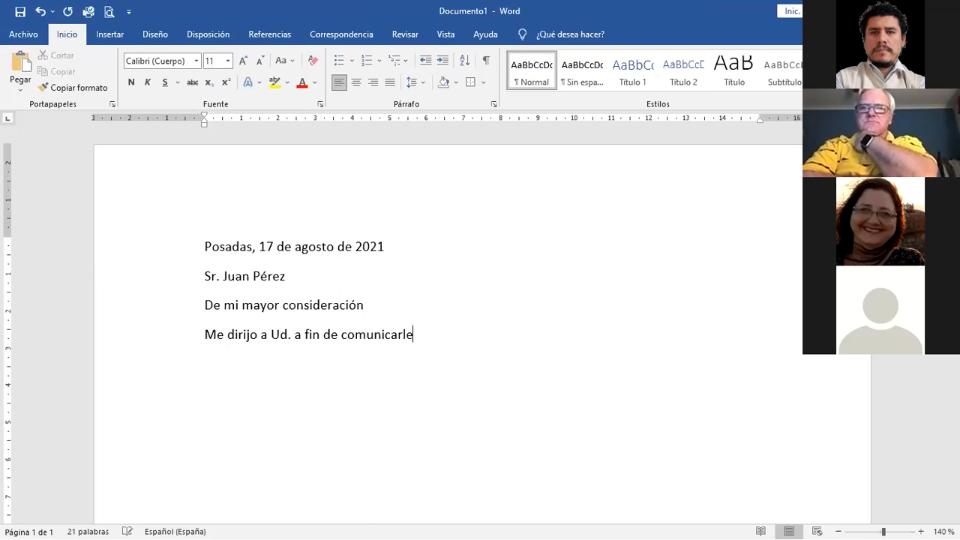
type(" los resultados de")
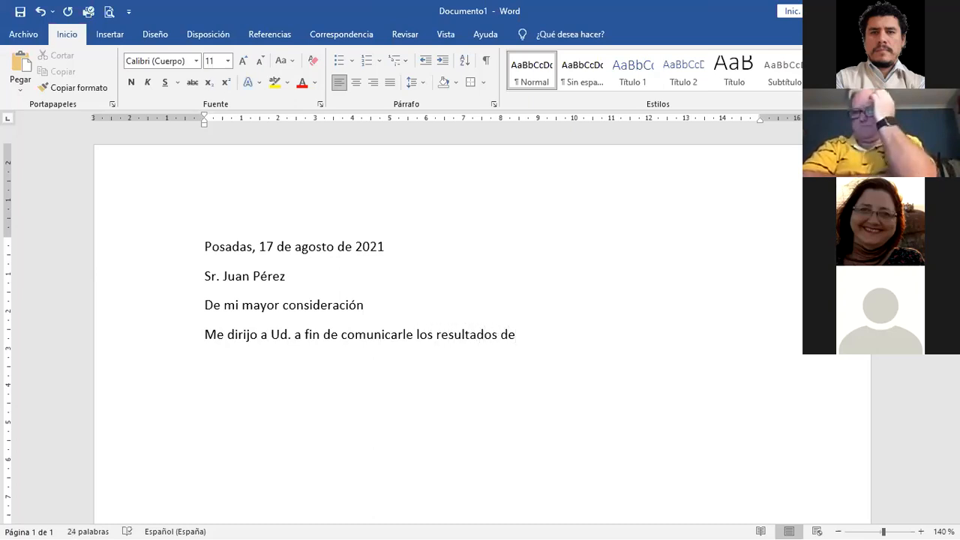
type("l tra")
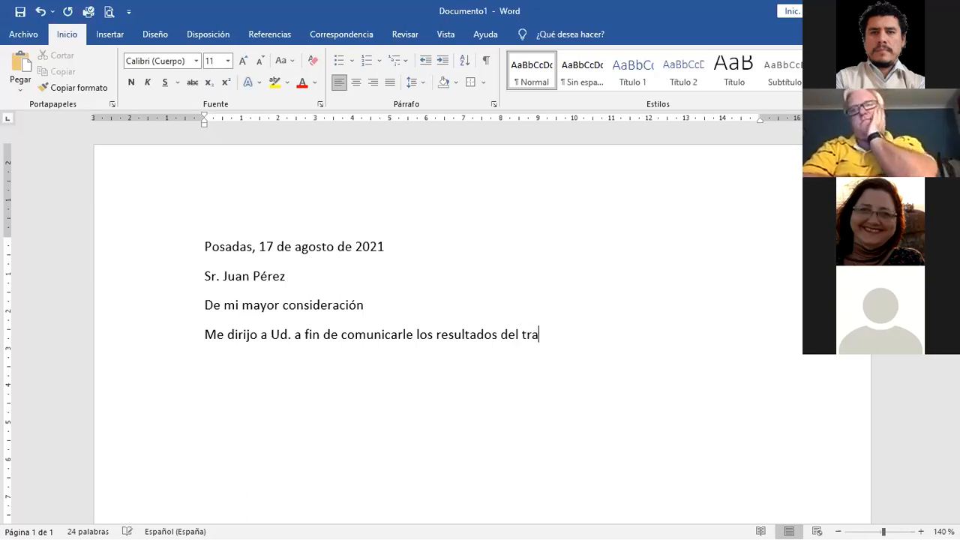
type("bajo encomendado")
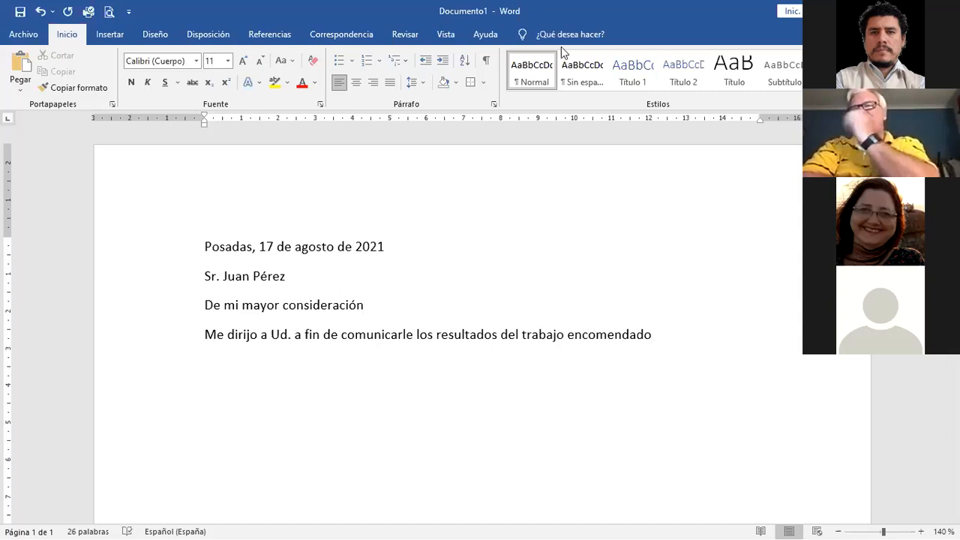
left_click(641, 345)
type(".")
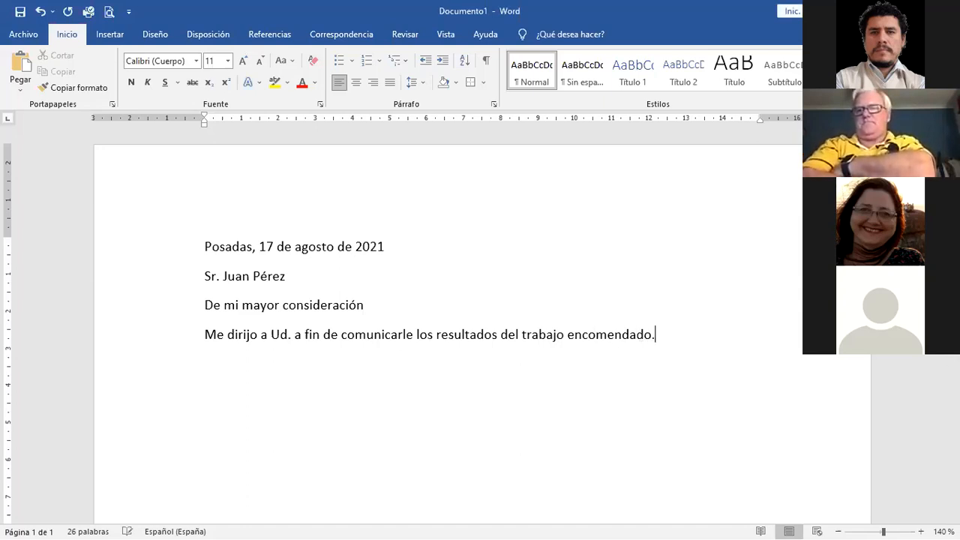
key("Return")
key("Up")
key("shift+Down")
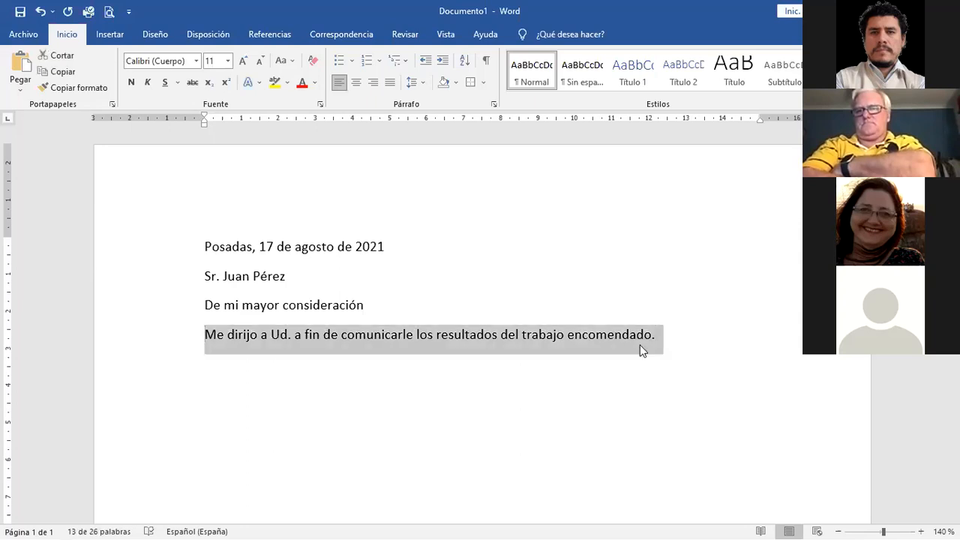
key("Down")
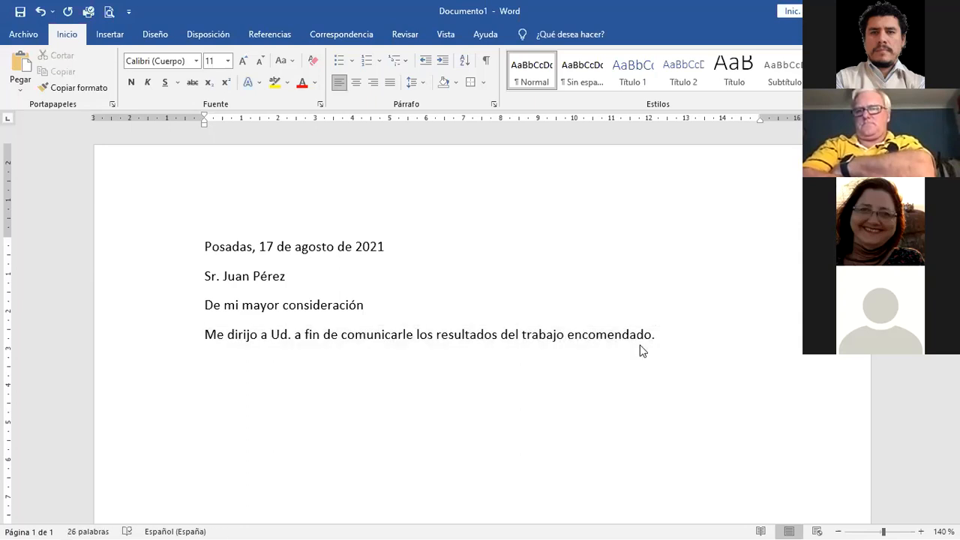
key("Up")
key("Up")
key("Up")
key("Up")
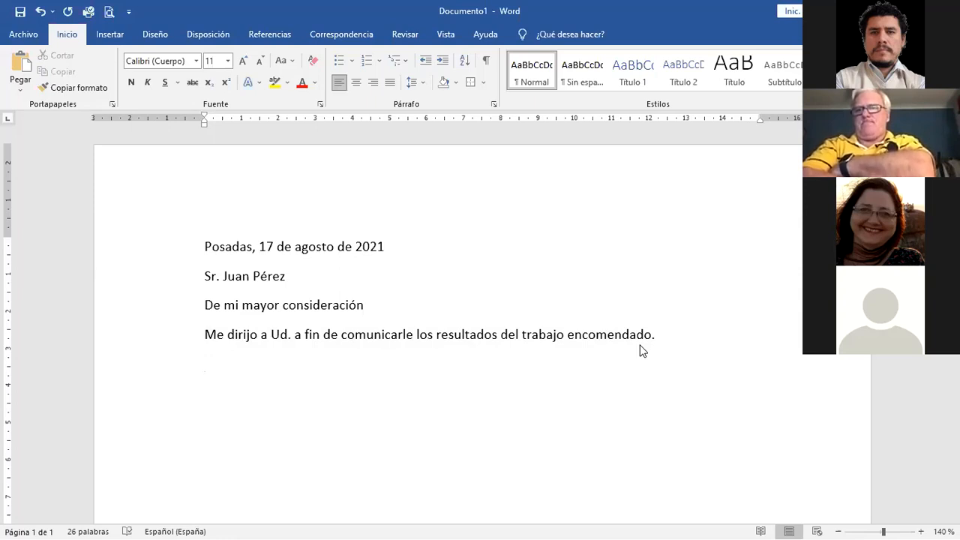
key("Down")
key("Down")
key("Down")
key("Down")
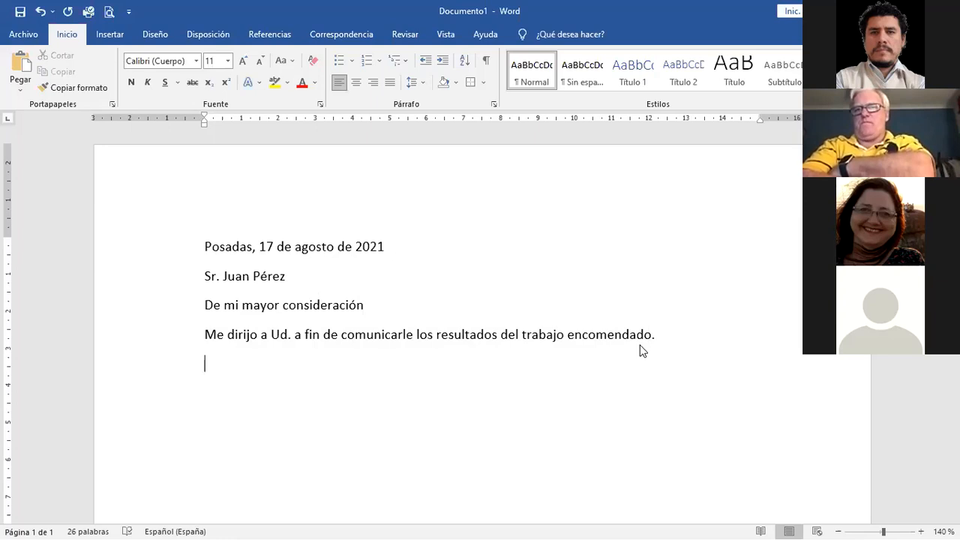
Step: View the pictures on this device available for insertion below the letter's body, and leave without inserting any
left_click(111, 35)
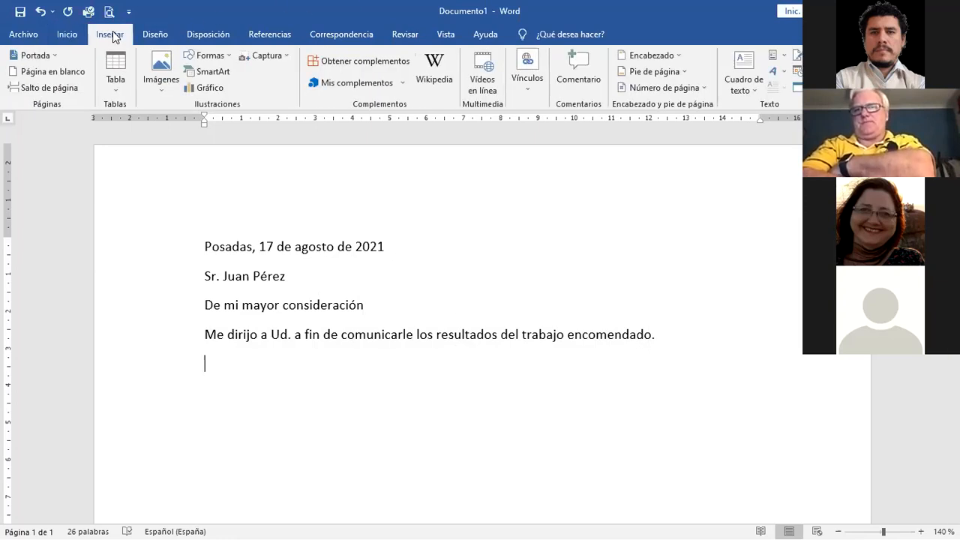
left_click(163, 91)
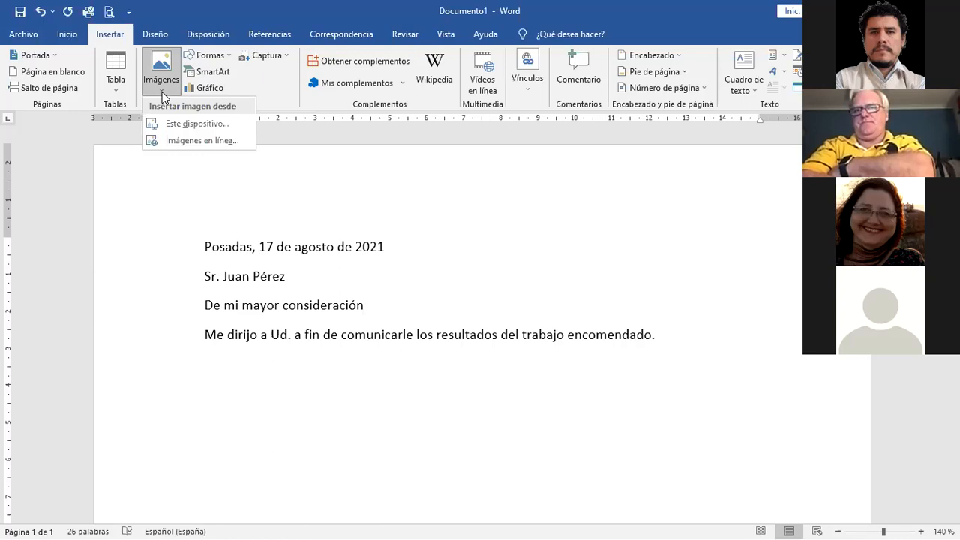
left_click(174, 129)
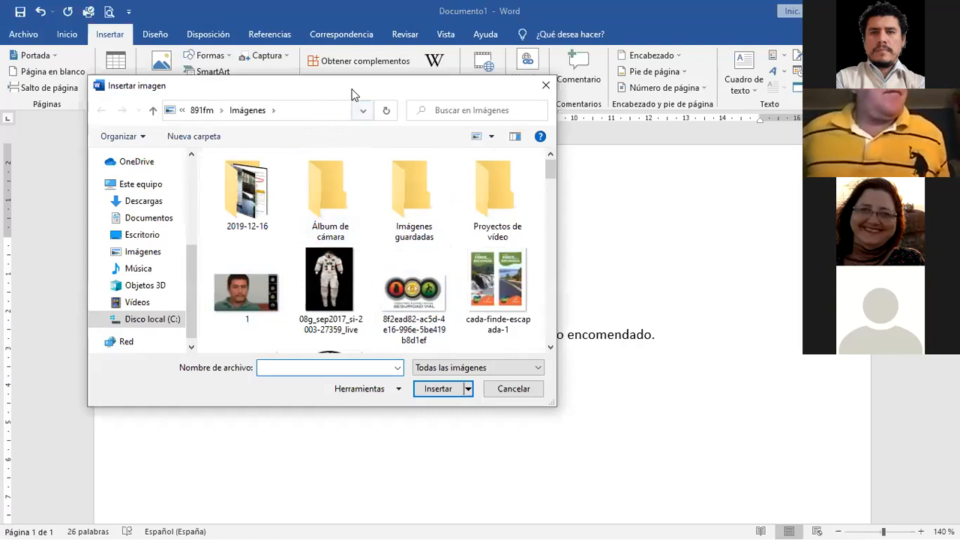
key("Escape")
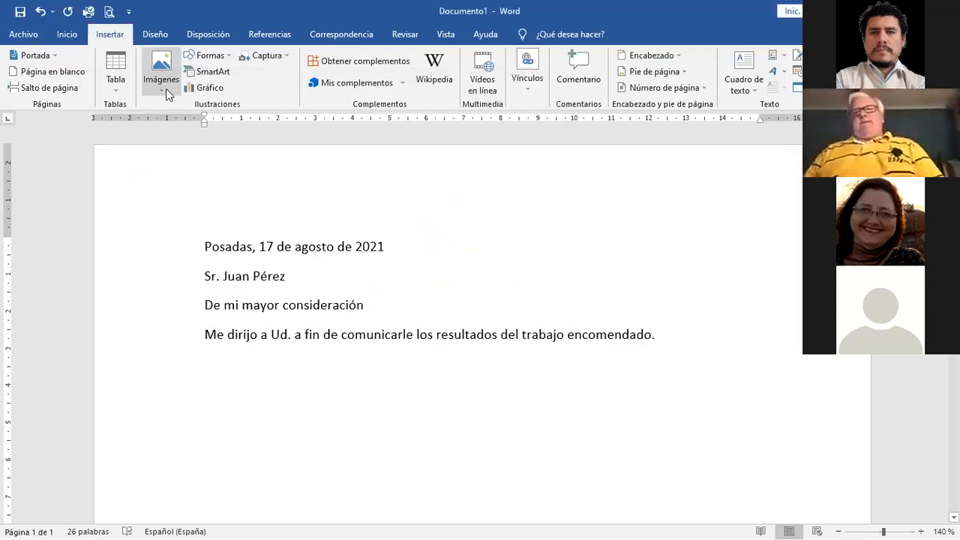
Step: Search Bing for online images to insert using the term "pc"
left_click(165, 89)
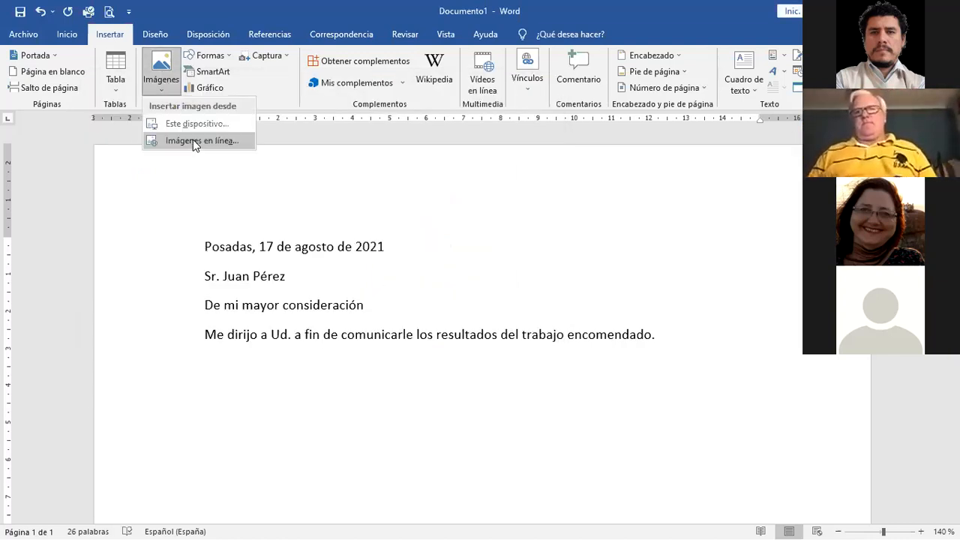
left_click(192, 141)
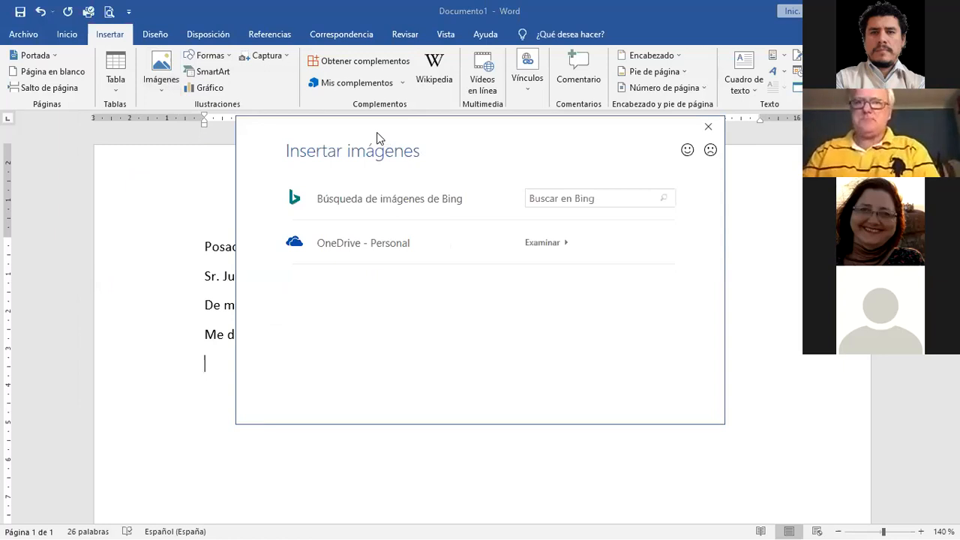
left_click(443, 237)
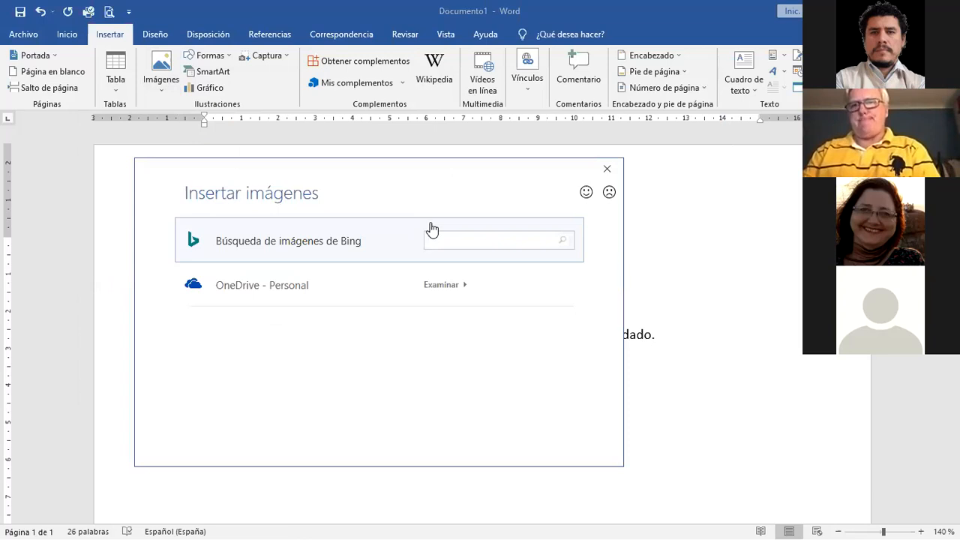
type("pc")
key("Return")
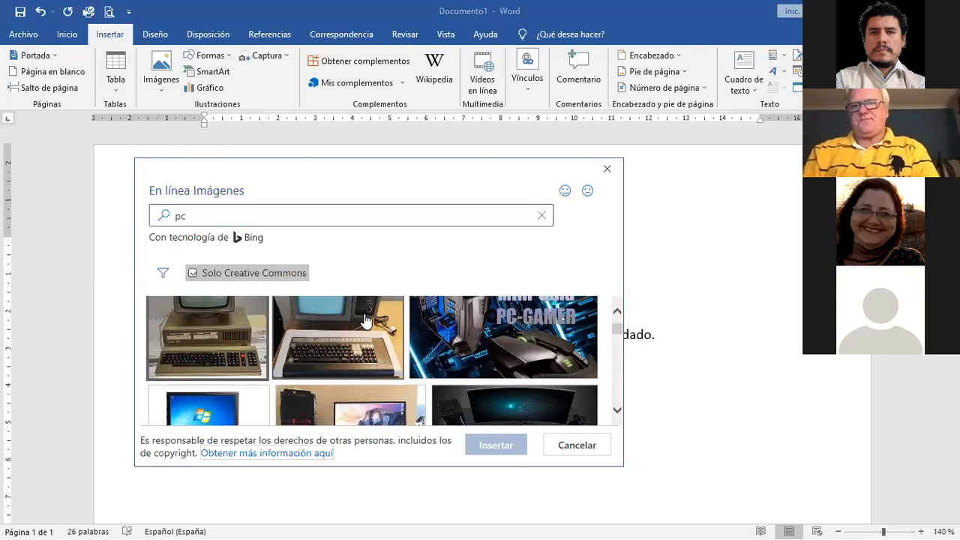
Step: Insert the photo of a vintage beige desktop computer and printer on a wooden desk from the image results
scroll(367, 320, "down", 2)
scroll(366, 321, "down", 6)
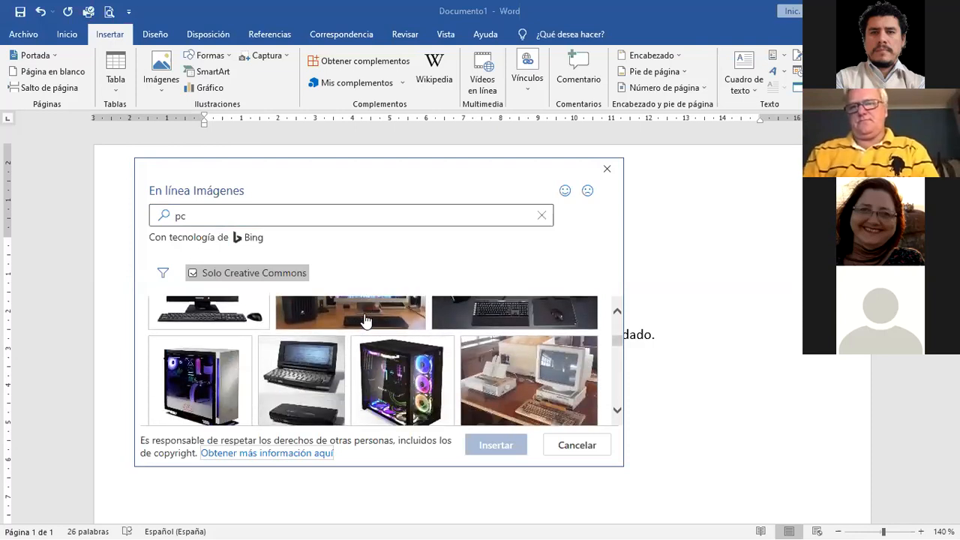
scroll(366, 320, "up", 1)
left_click(509, 361)
left_click(466, 448)
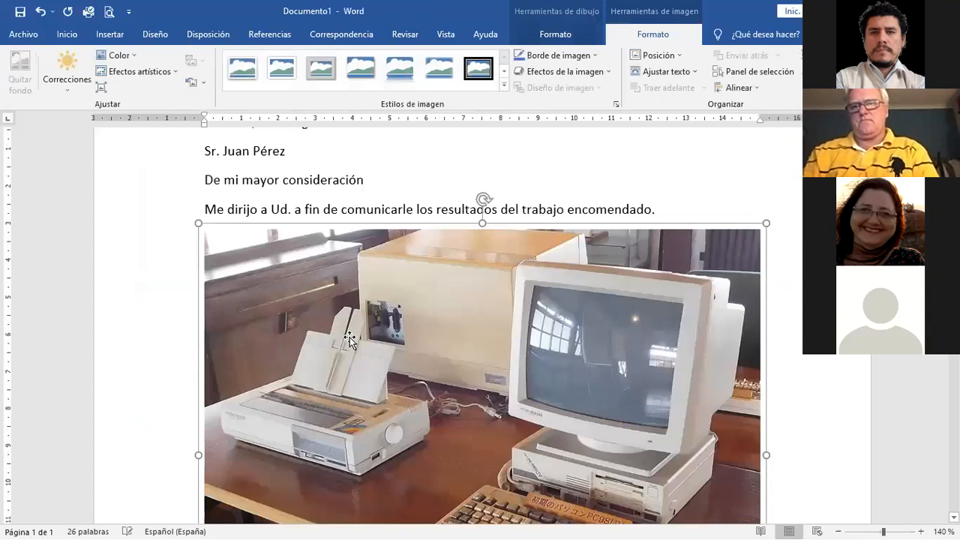
Step: Delete the author and license attribution text beneath the inserted photo
scroll(361, 345, "down", 6)
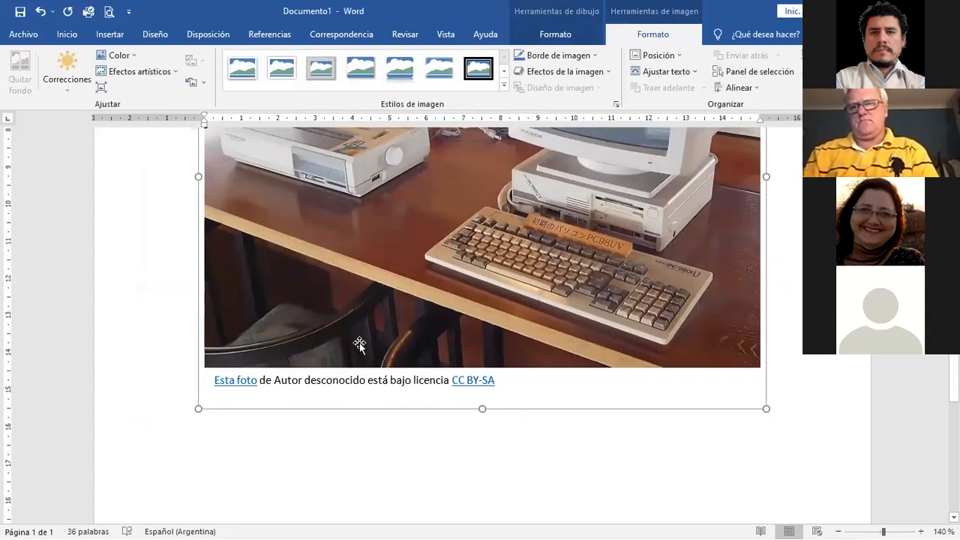
left_click(135, 367)
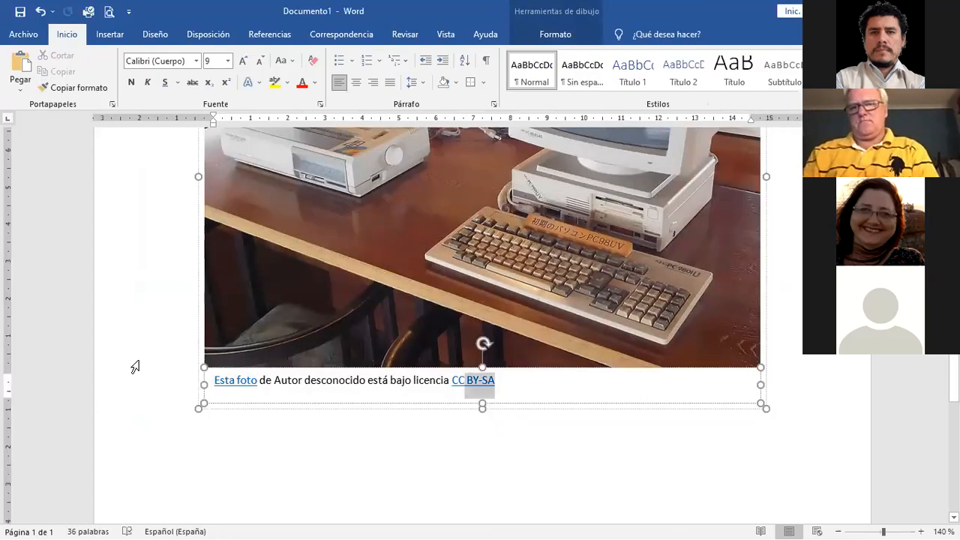
key("Delete")
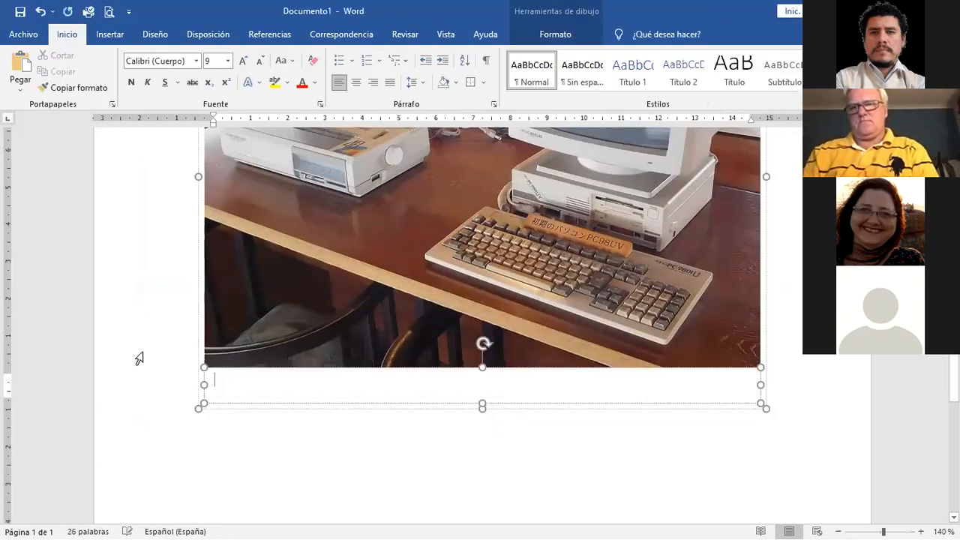
left_click(111, 336)
left_click(242, 326)
Step: Insert a table with 5 columns, 2 rows and automatic fixed column width below the photo
scroll(113, 333, "up", 3)
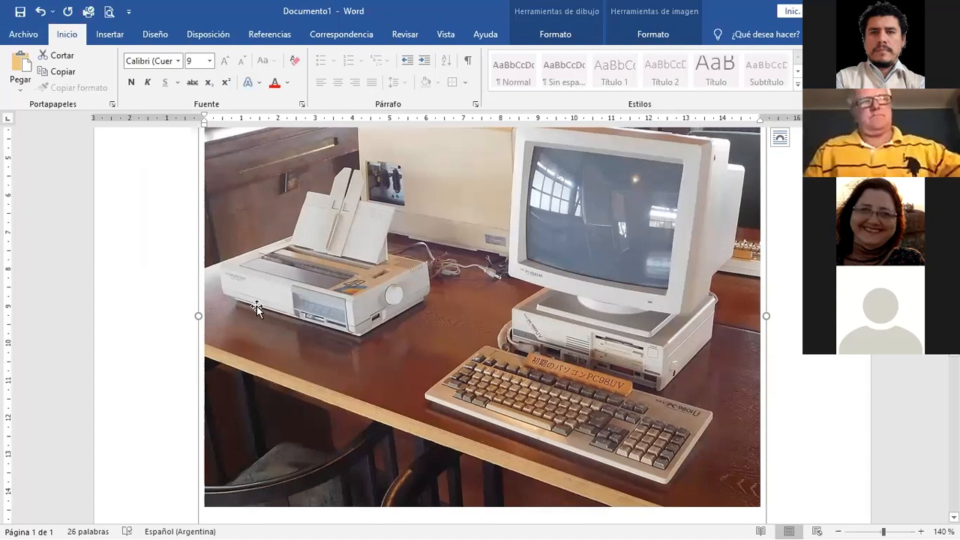
scroll(282, 315, "up", 3)
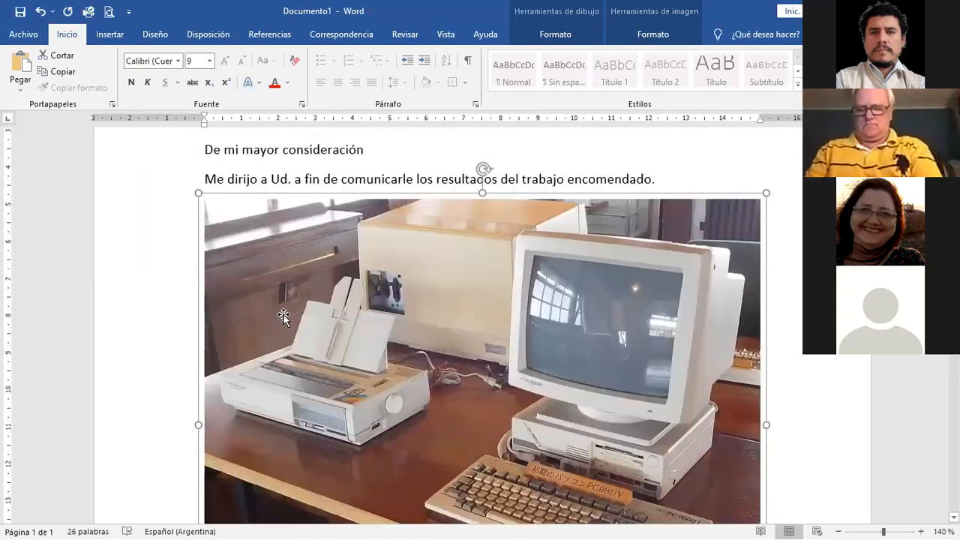
scroll(283, 316, "down", 12)
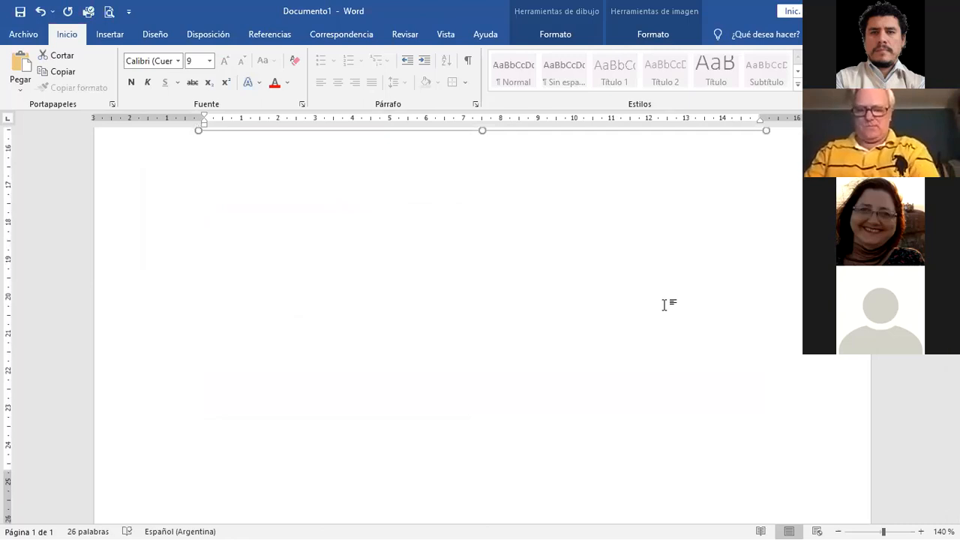
scroll(664, 305, "up", 6)
left_click(799, 303)
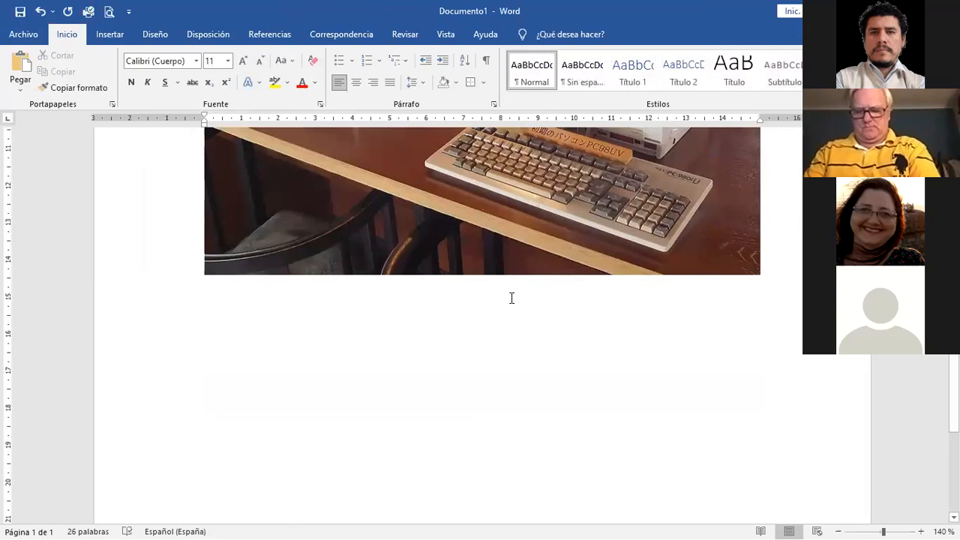
left_click(109, 35)
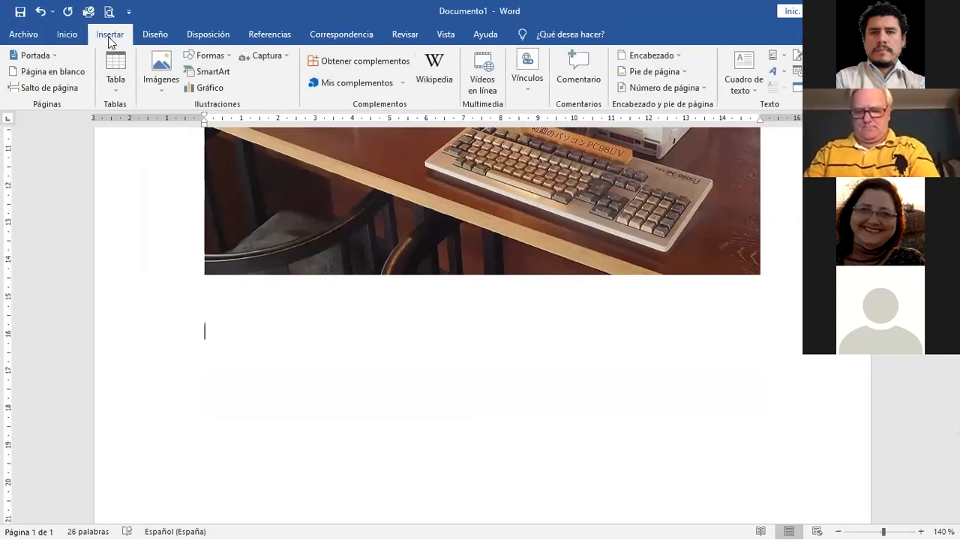
left_click(114, 85)
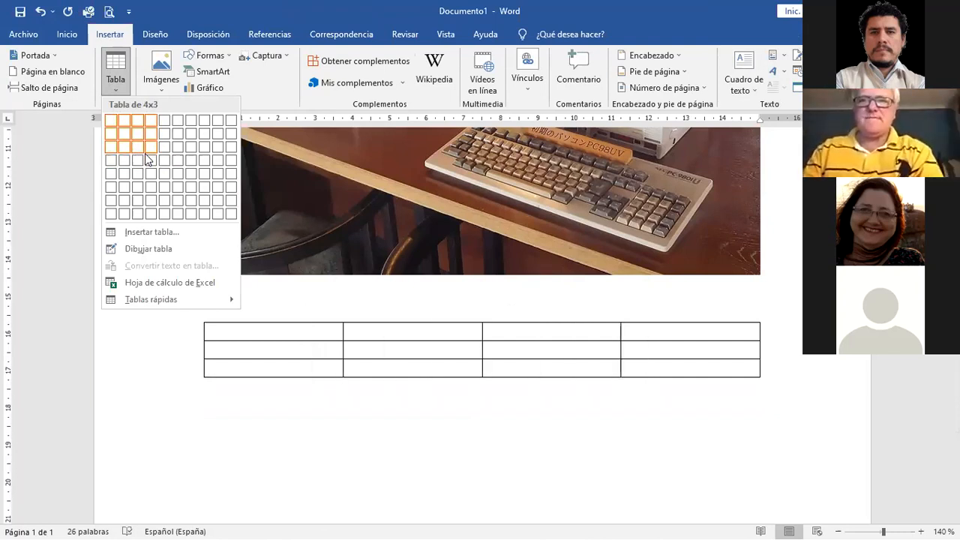
left_click(139, 236)
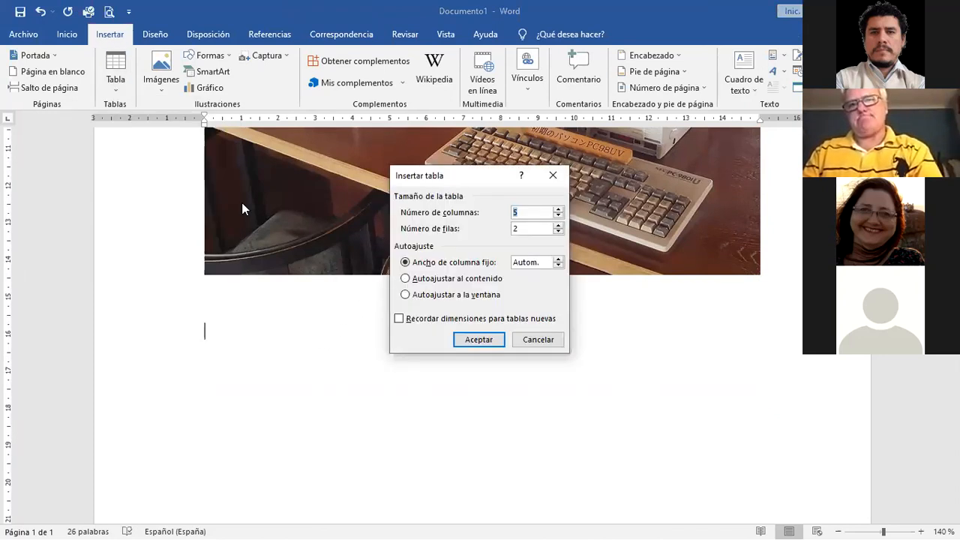
left_click_drag(450, 178, 241, 202)
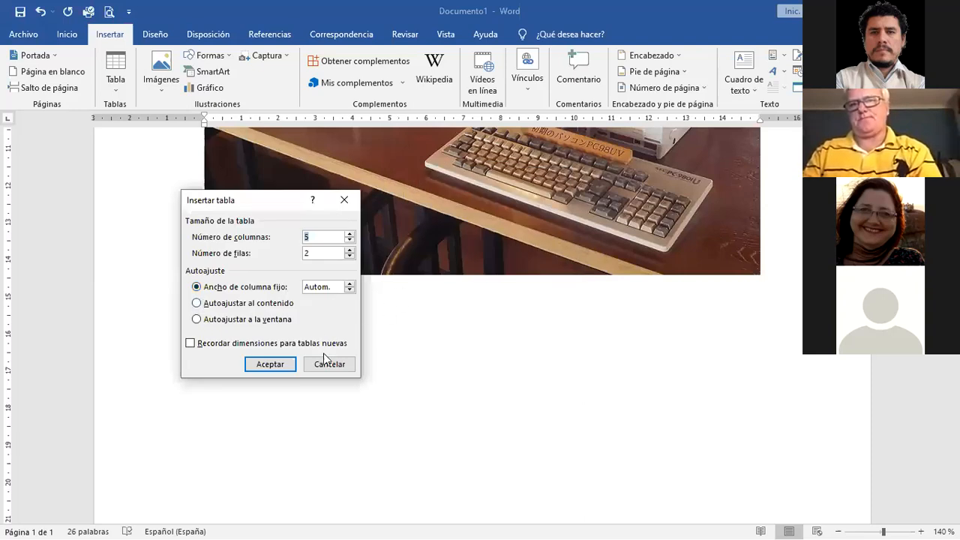
left_click(292, 362)
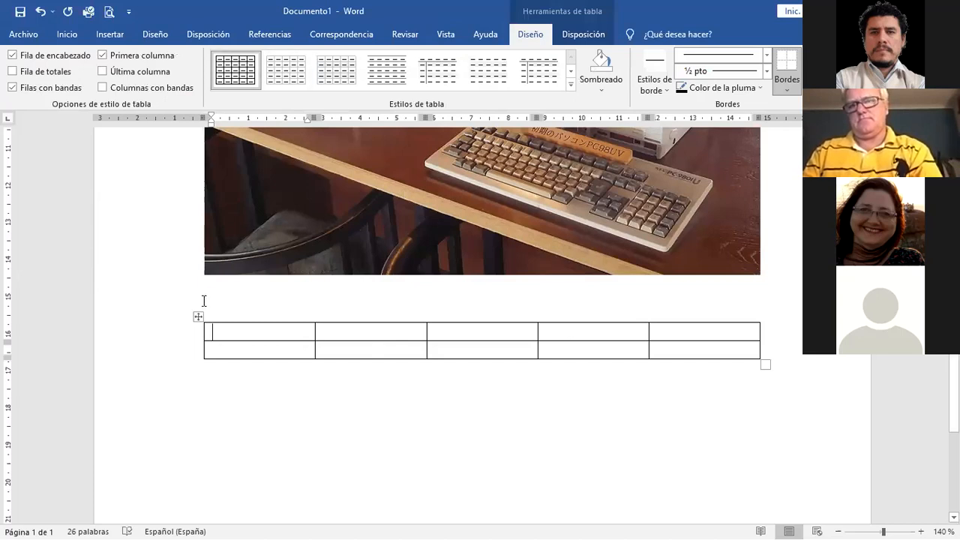
left_click(139, 328)
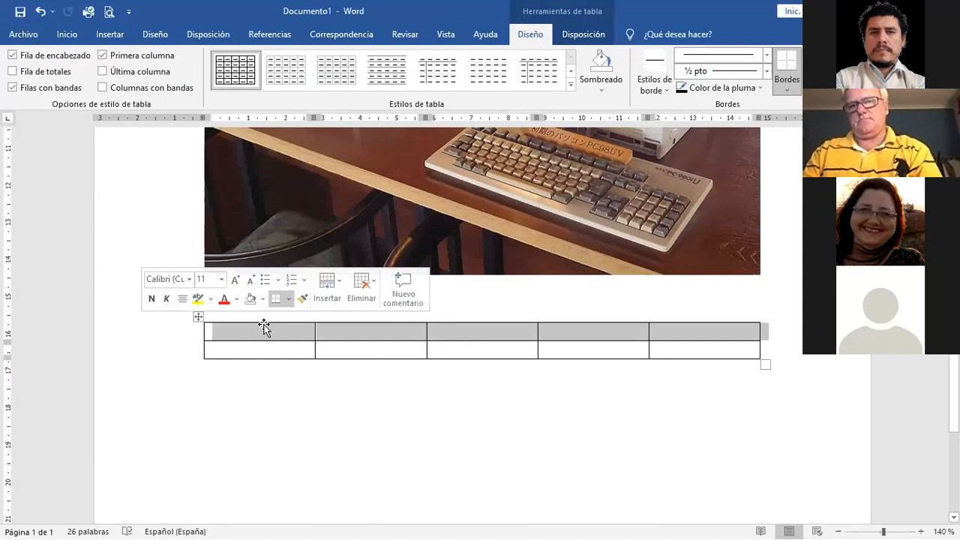
Step: Right-align the place and date line at the start of the letter
scroll(265, 326, "up", 10)
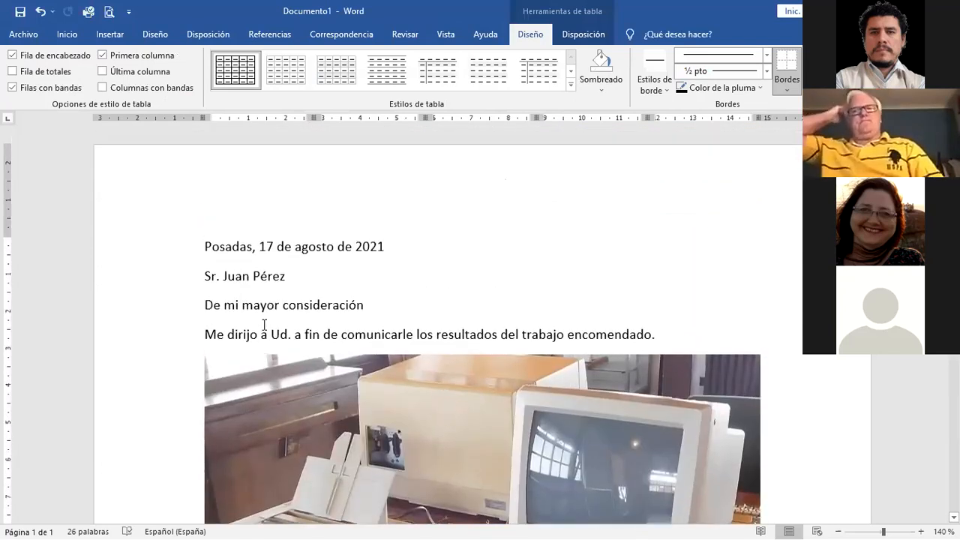
left_click(66, 34)
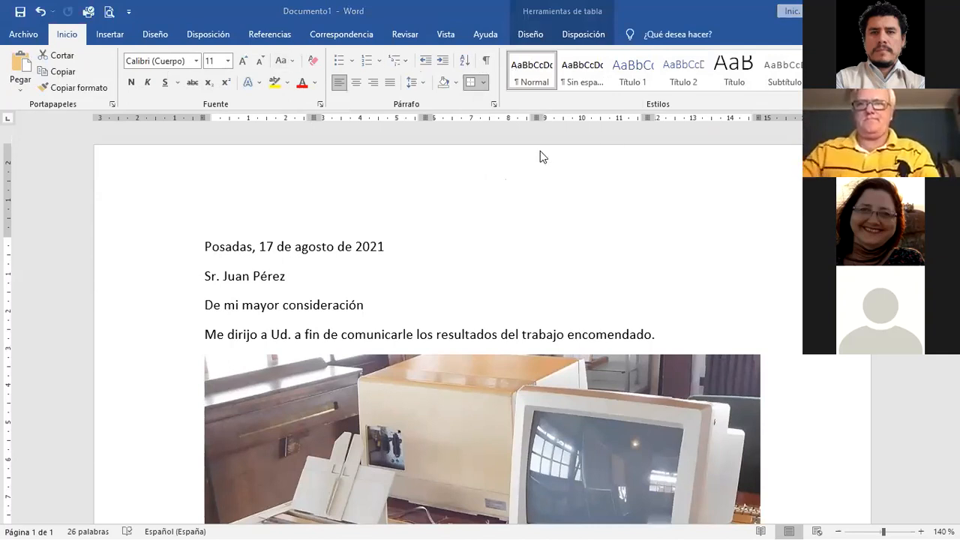
double_click(243, 254)
left_click(238, 249)
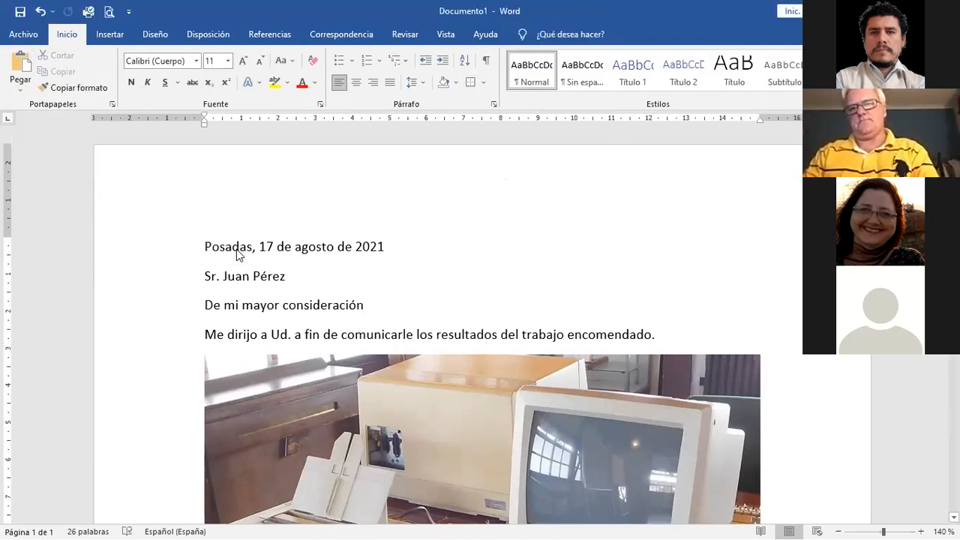
left_click(371, 85)
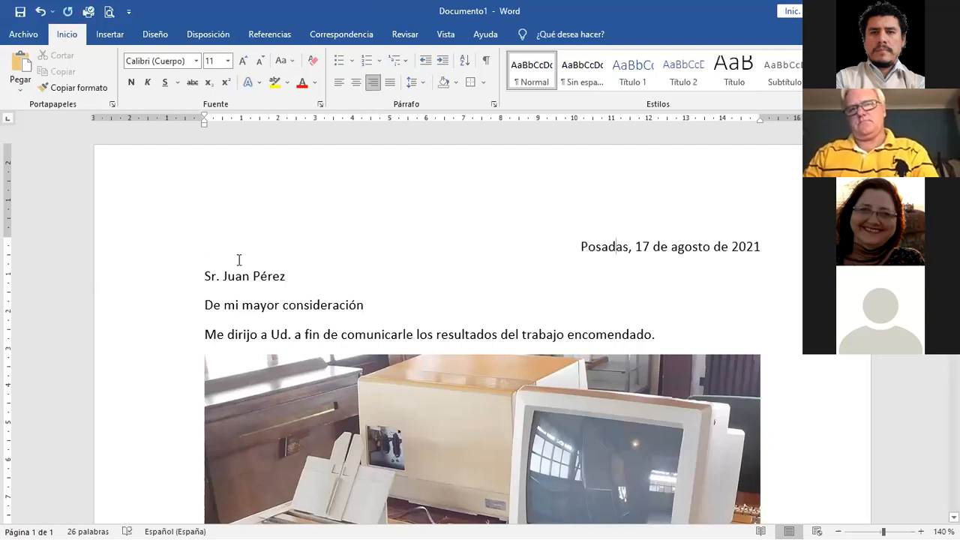
Step: Make the addressee's name line bold
left_click_drag(202, 277, 370, 277)
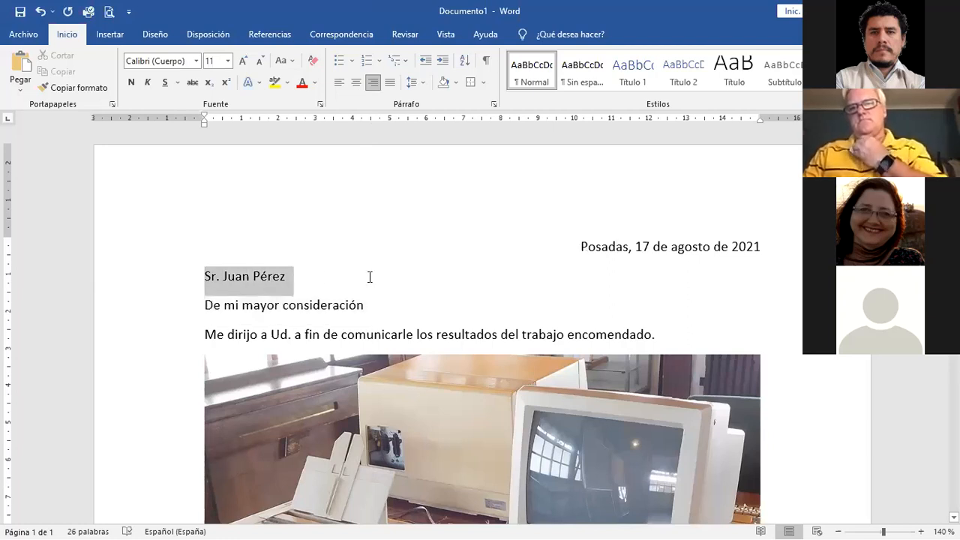
left_click(131, 83)
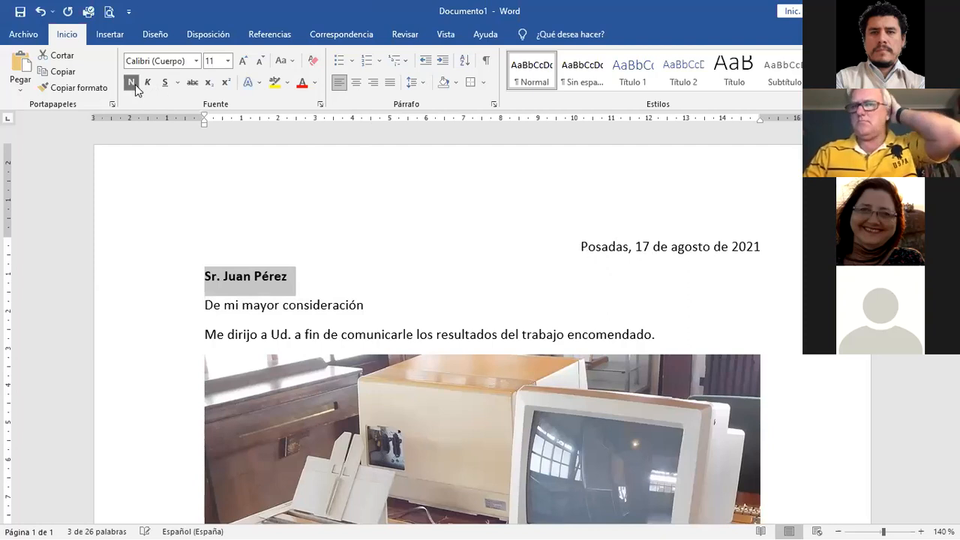
left_click(274, 310)
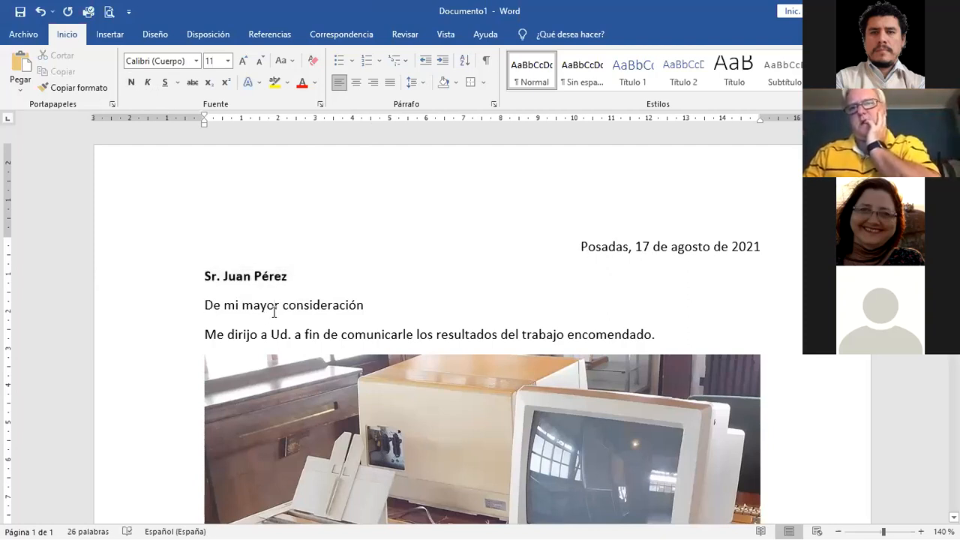
Step: Underline the salutation line "De mi mayor consideración"
left_click_drag(207, 306, 346, 305)
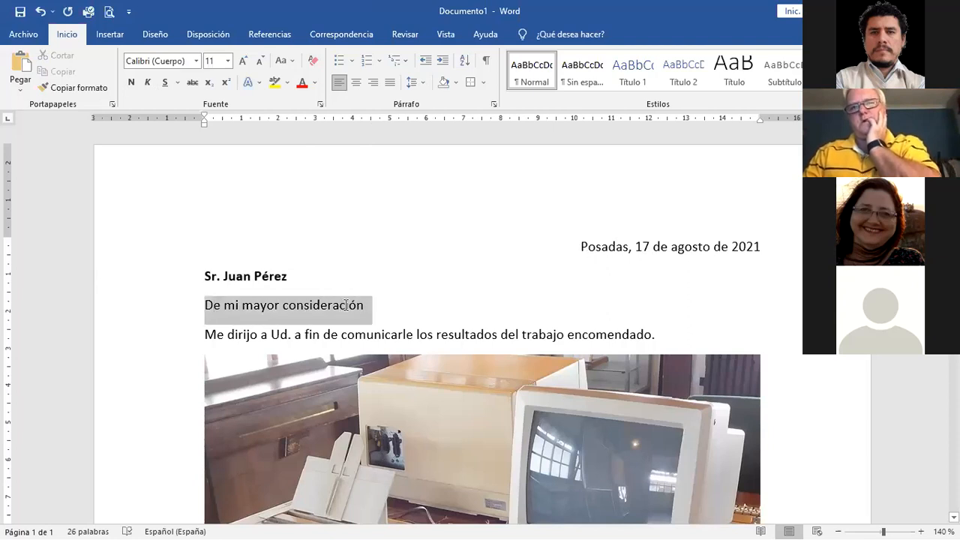
left_click(165, 83)
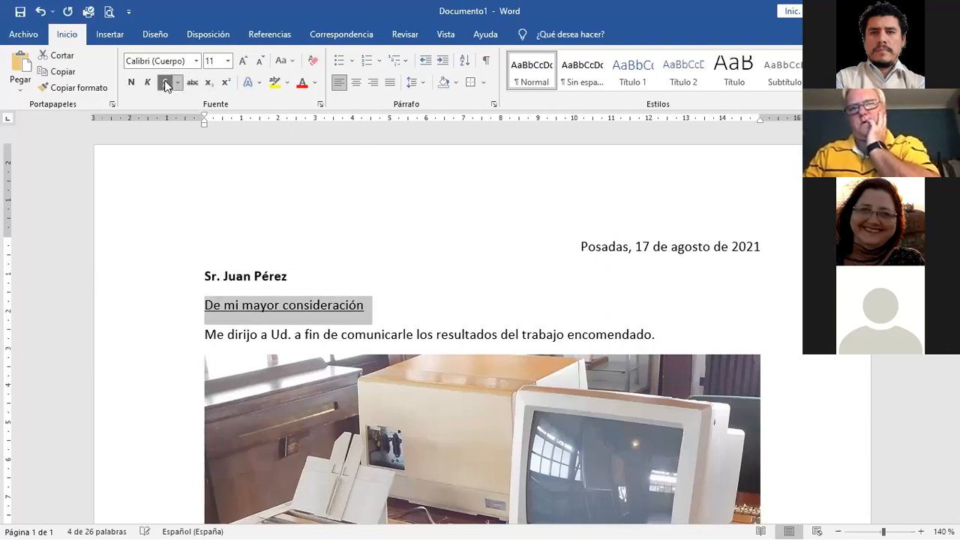
left_click(425, 318)
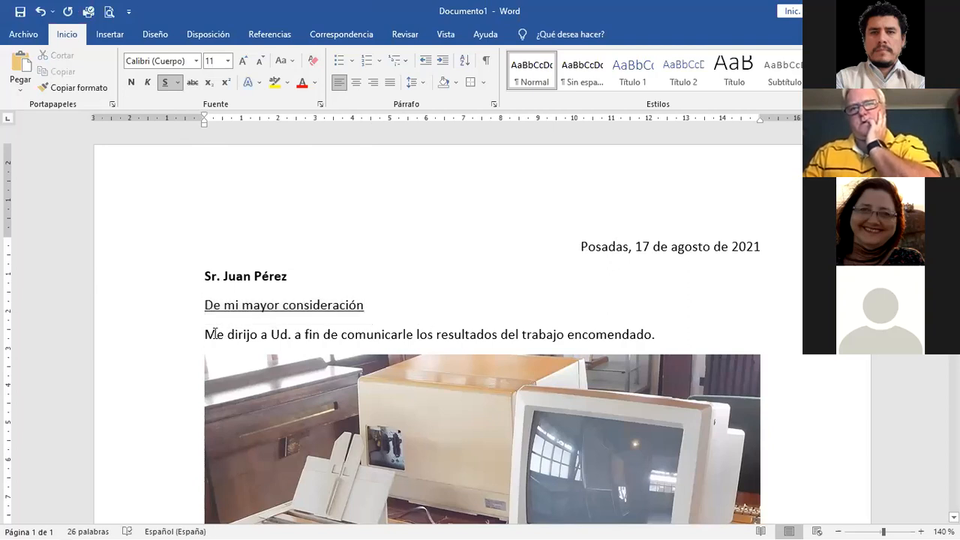
Step: Indent only the first line of the "Me dirijo a Ud." paragraph by about 4.5 cm and add an empty paragraph after it
left_click_drag(205, 335, 655, 330)
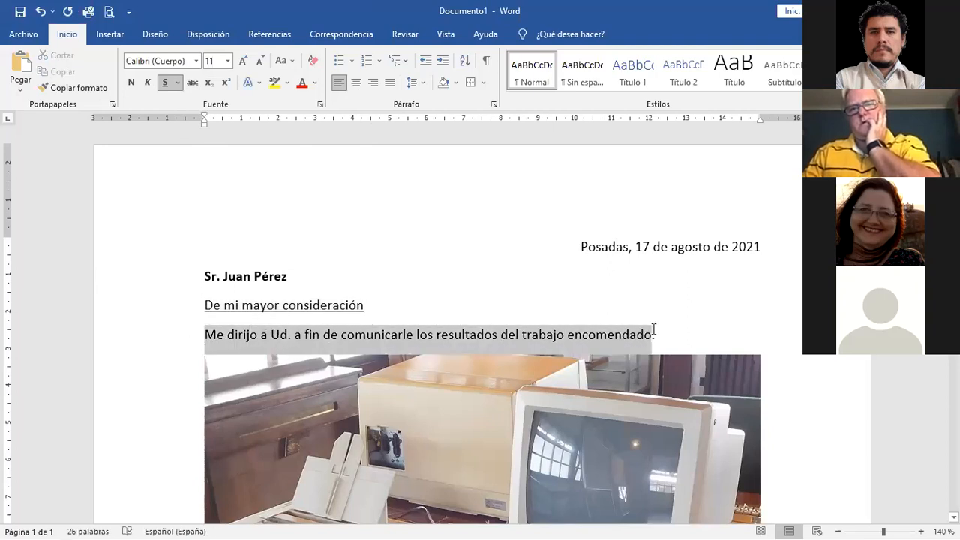
left_click_drag(208, 120, 210, 117)
left_click_drag(369, 127, 368, 126)
left_click(383, 349)
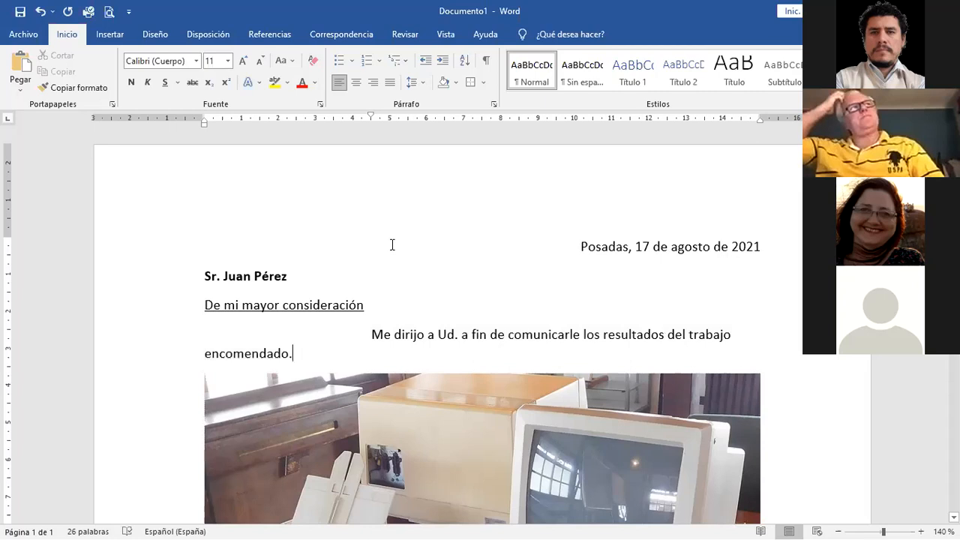
key("Return")
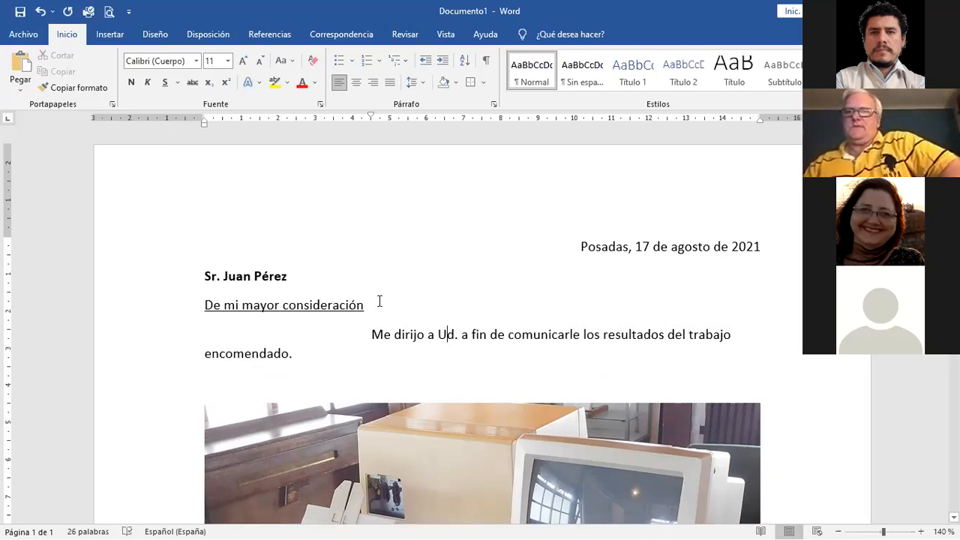
Step: Look through the available text styles for the "Me dirijo a Ud." paragraph
left_click_drag(569, 248, 574, 353)
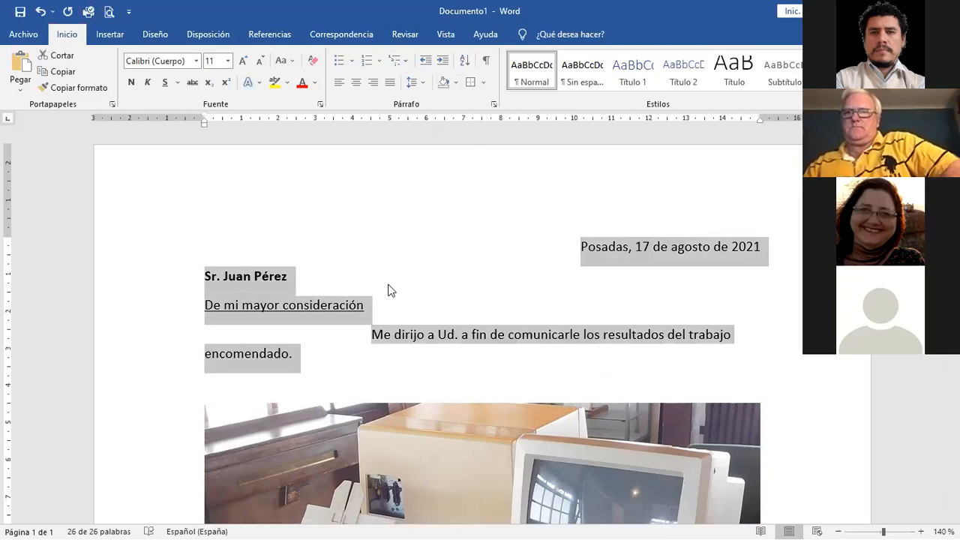
left_click(381, 334)
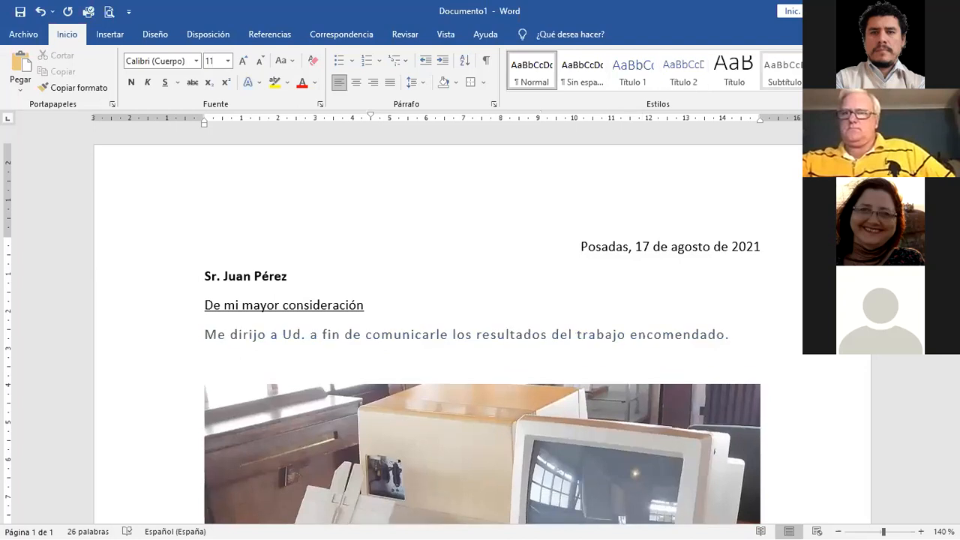
left_click(816, 71)
left_click(816, 70)
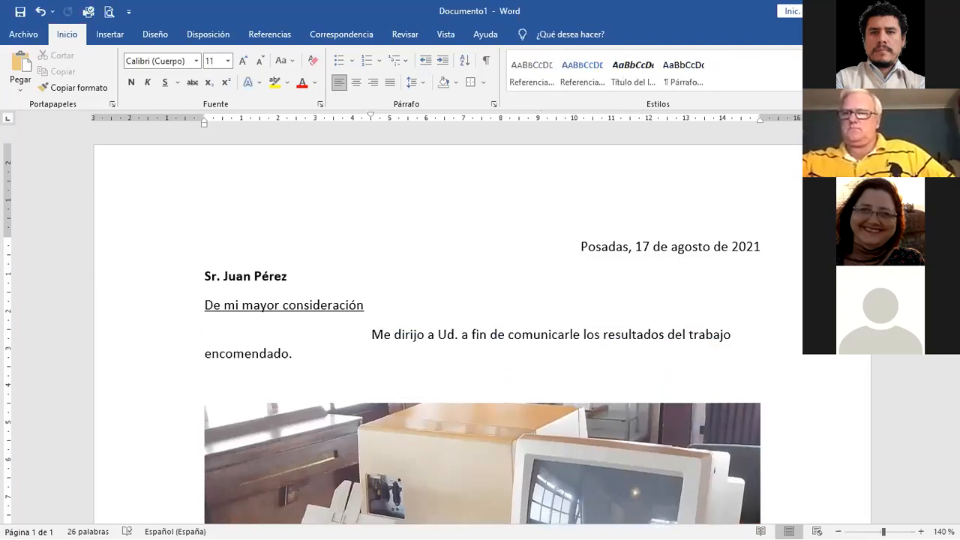
Step: Try the Cita destacada style on the "Me dirijo a Ud." paragraph and undo it
left_click(816, 59)
left_click(780, 71)
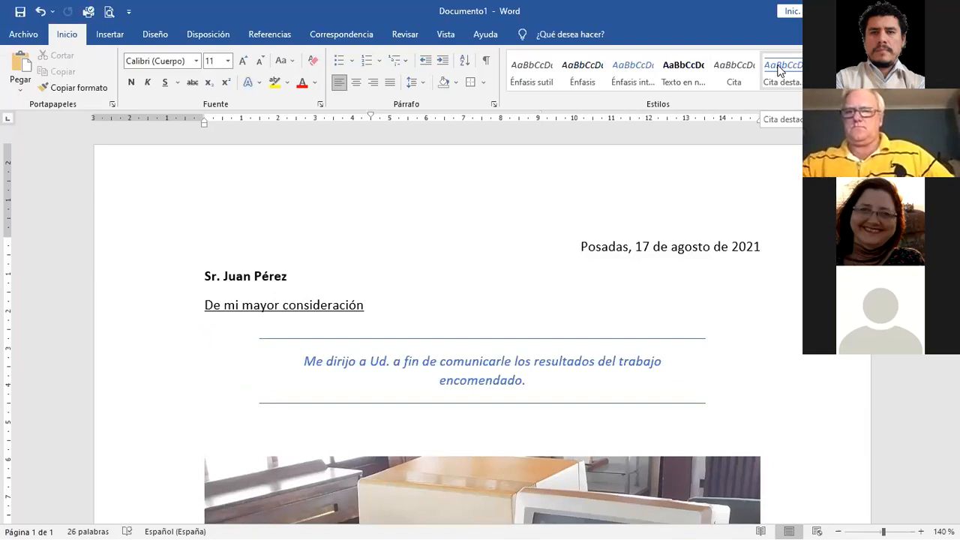
left_click(780, 70)
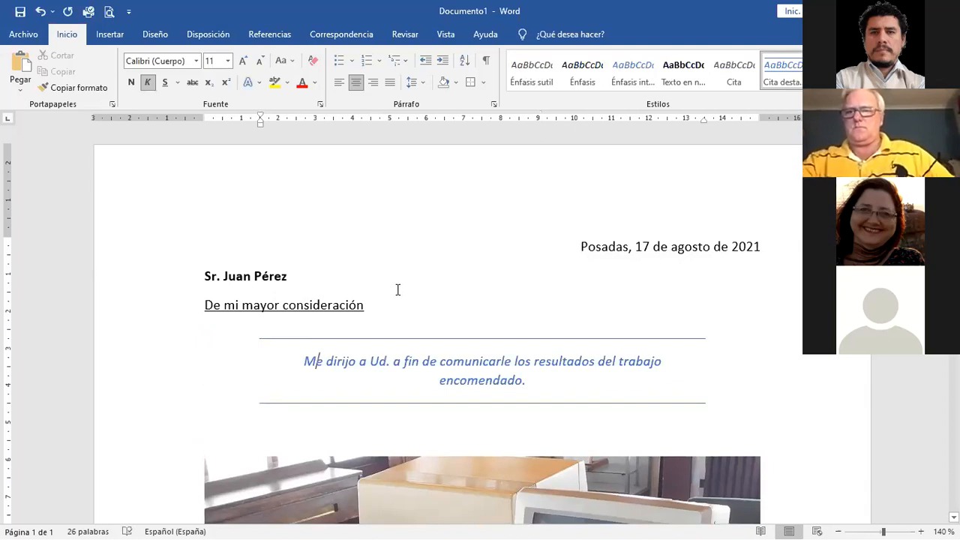
left_click(41, 12)
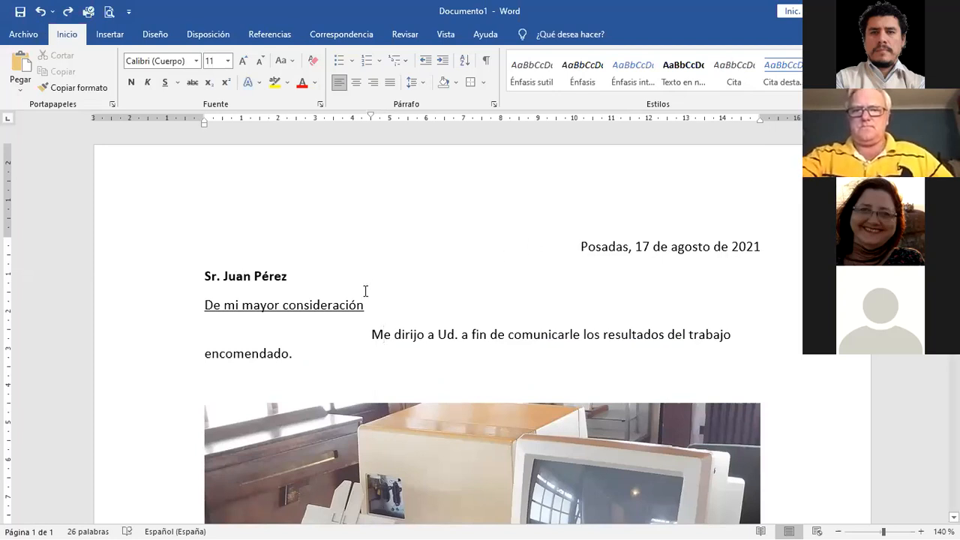
Step: Draw an ellipse about 7 cm wide and 3 cm high in the empty area below the table
left_click(111, 35)
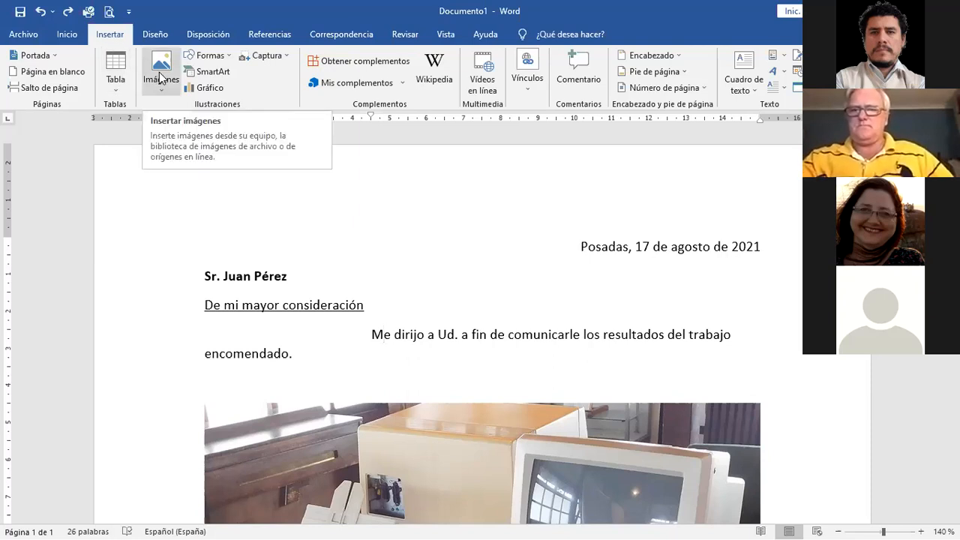
left_click(208, 56)
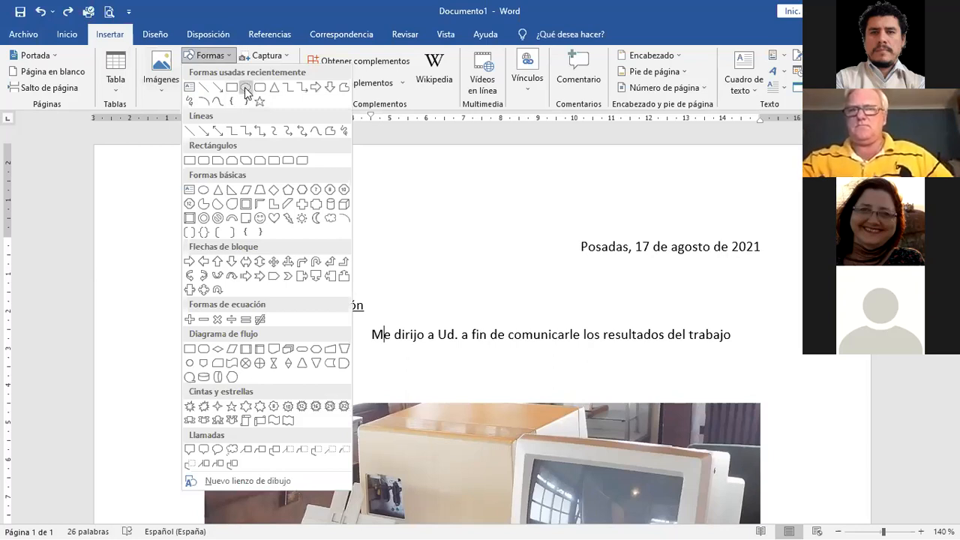
left_click(277, 214)
scroll(262, 226, "down", 10)
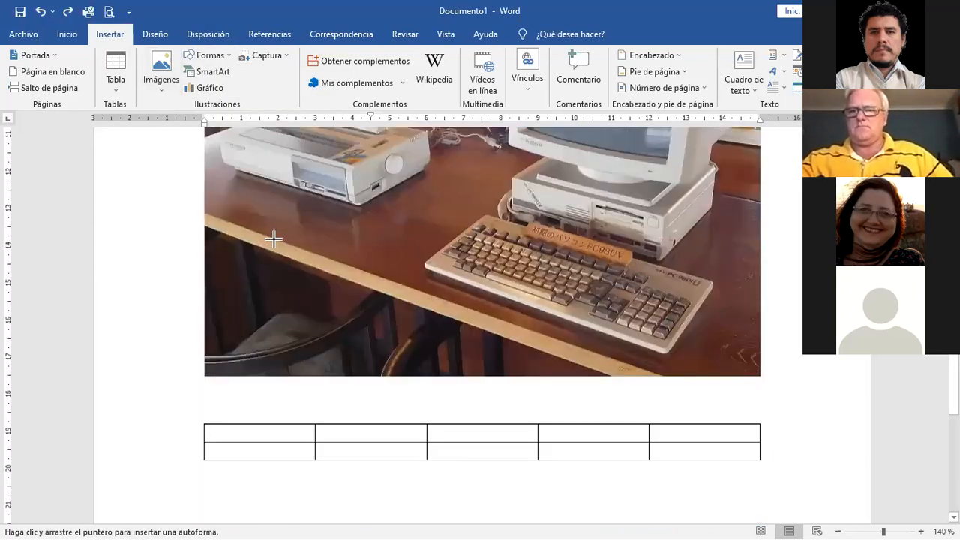
left_click_drag(245, 233, 507, 342)
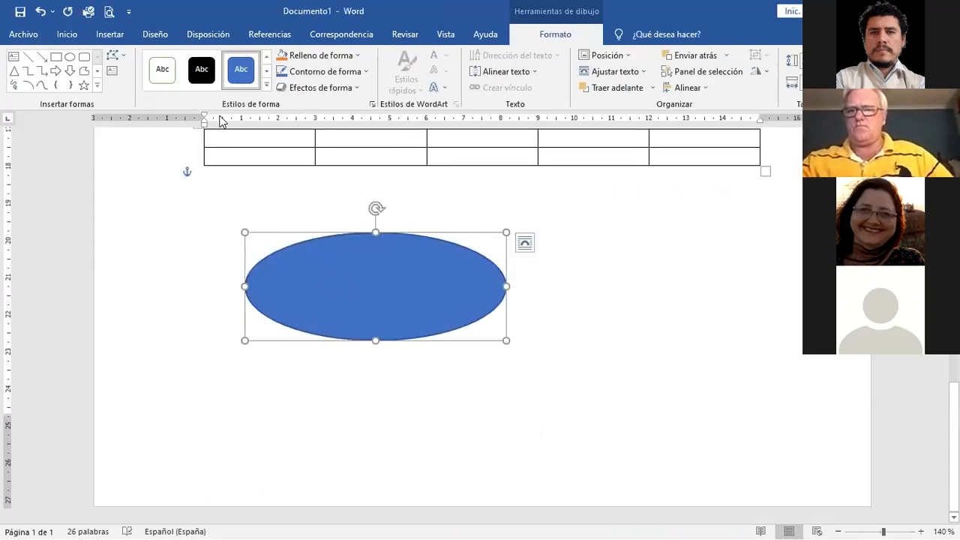
Step: Select the whole table and look over its design and layout options
left_click(112, 36)
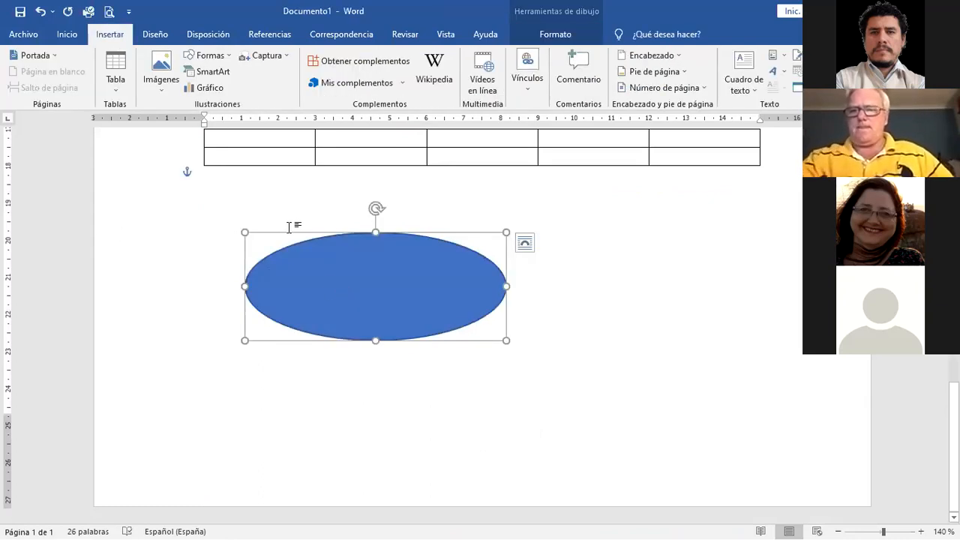
scroll(321, 279, "up", 3)
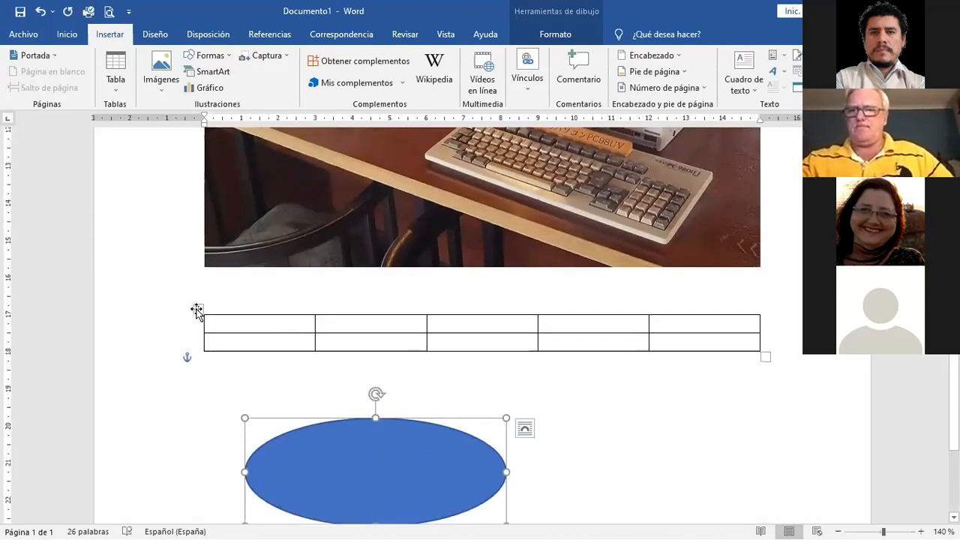
left_click(530, 34)
left_click(565, 34)
left_click(534, 36)
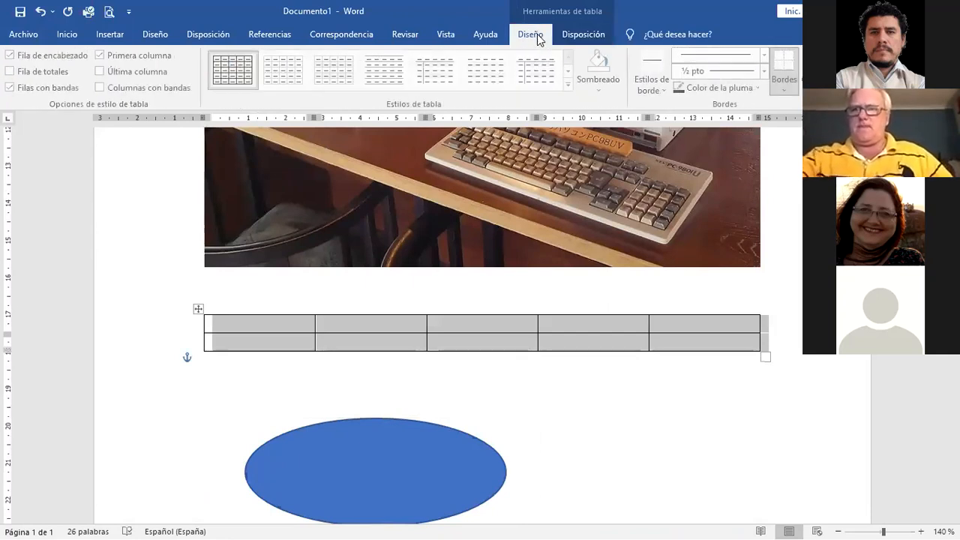
left_click(577, 35)
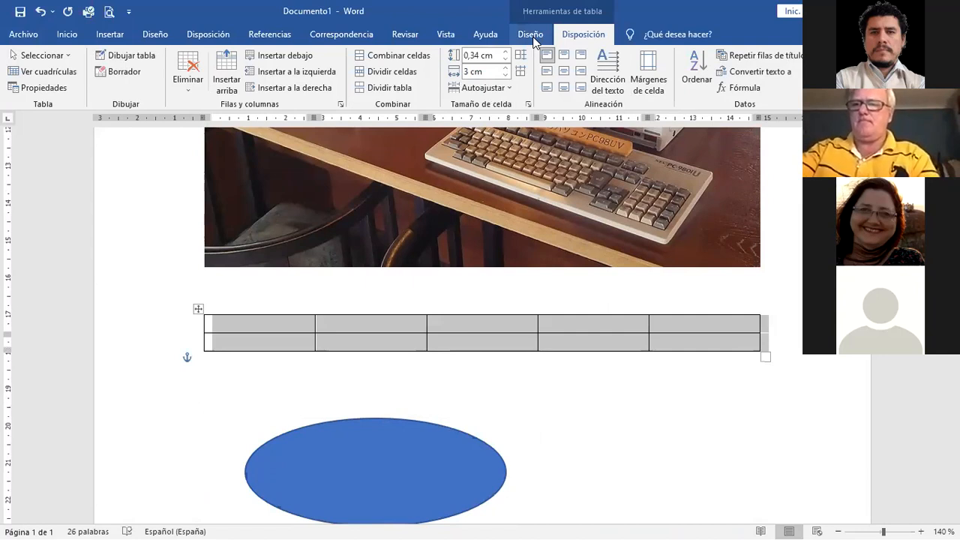
left_click(533, 36)
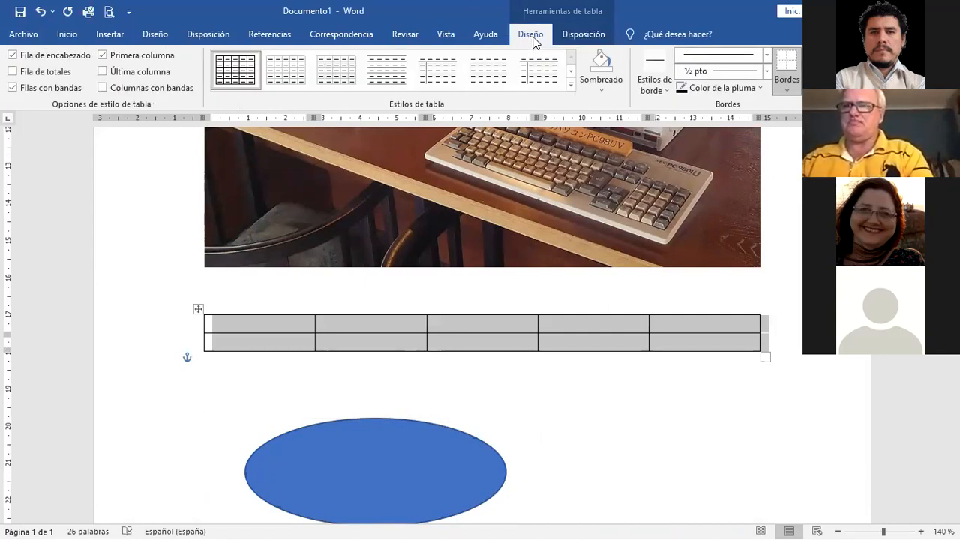
Step: Apply the picture style with a rounded black frame and reflection to the old computer photo
left_click(302, 225)
scroll(302, 225, "up", 3)
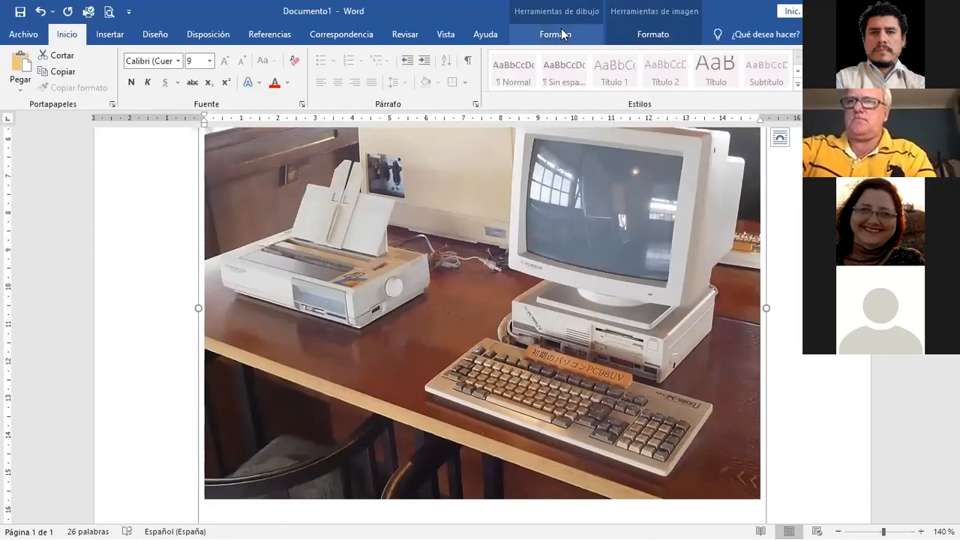
left_click(562, 34)
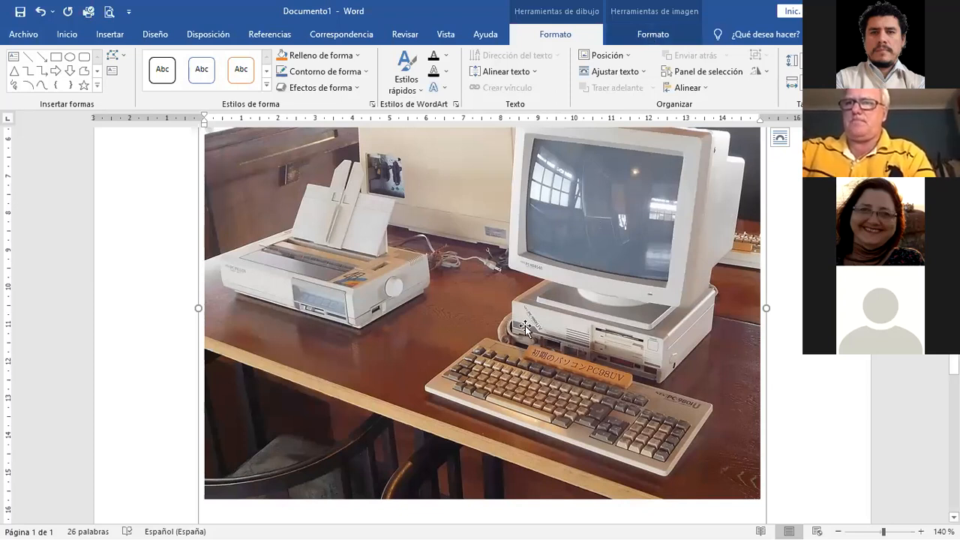
scroll(447, 350, "up", 1)
scroll(448, 349, "up", 2)
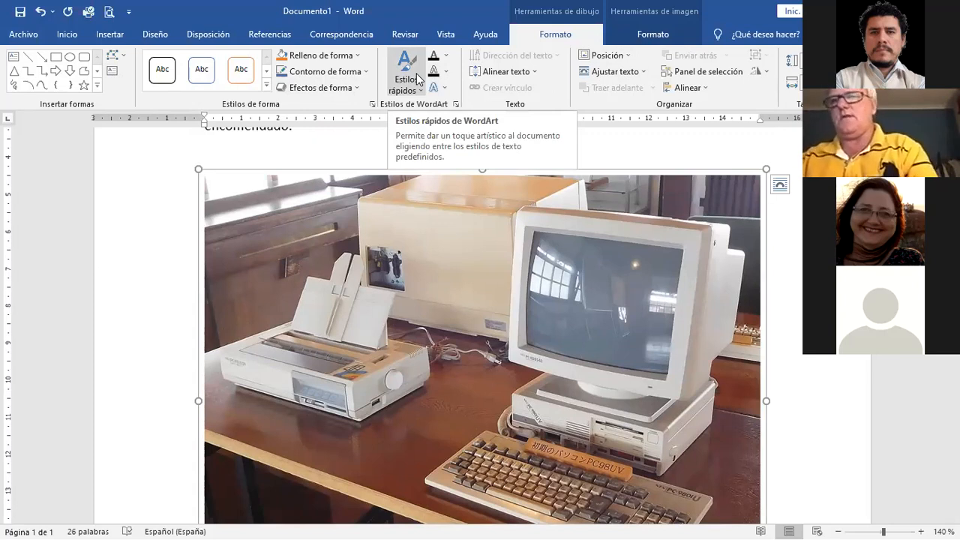
left_click(650, 37)
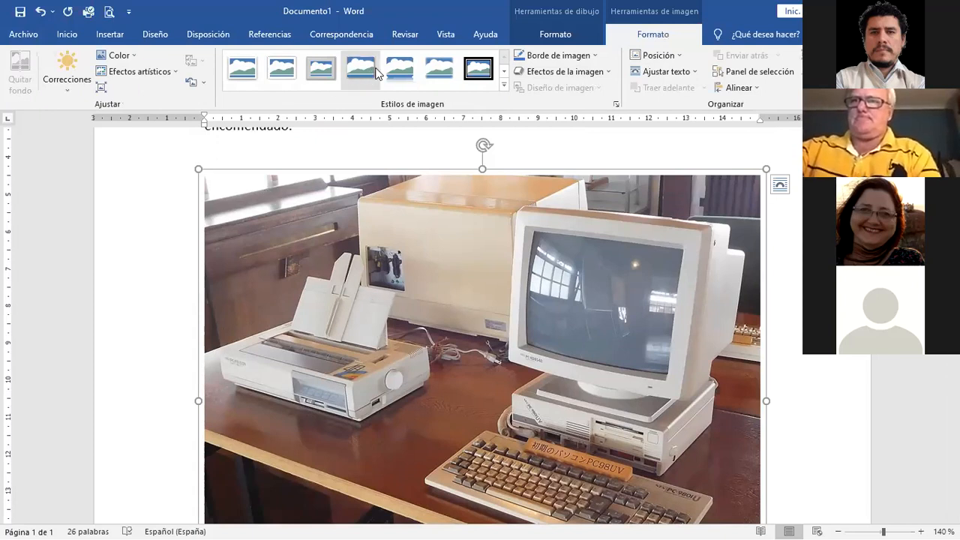
left_click(484, 68)
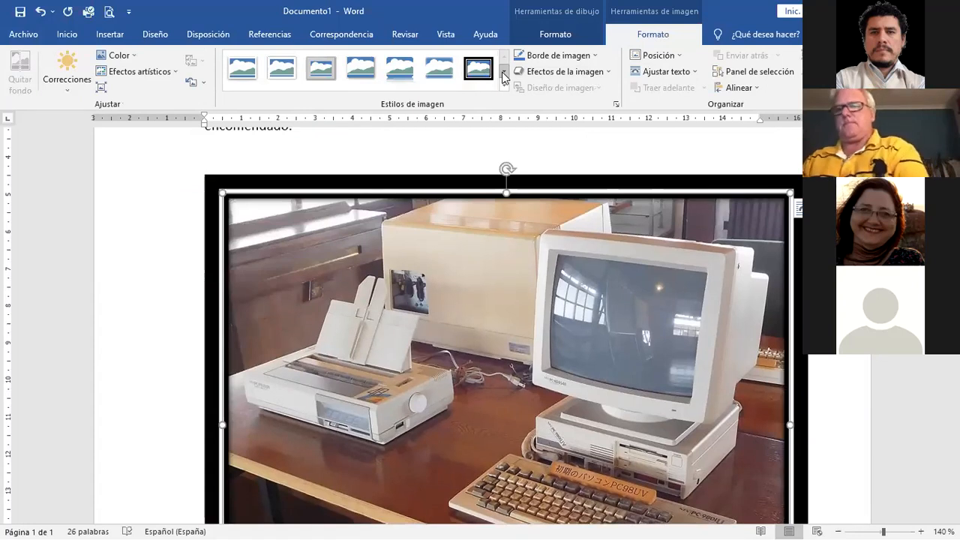
left_click(504, 72)
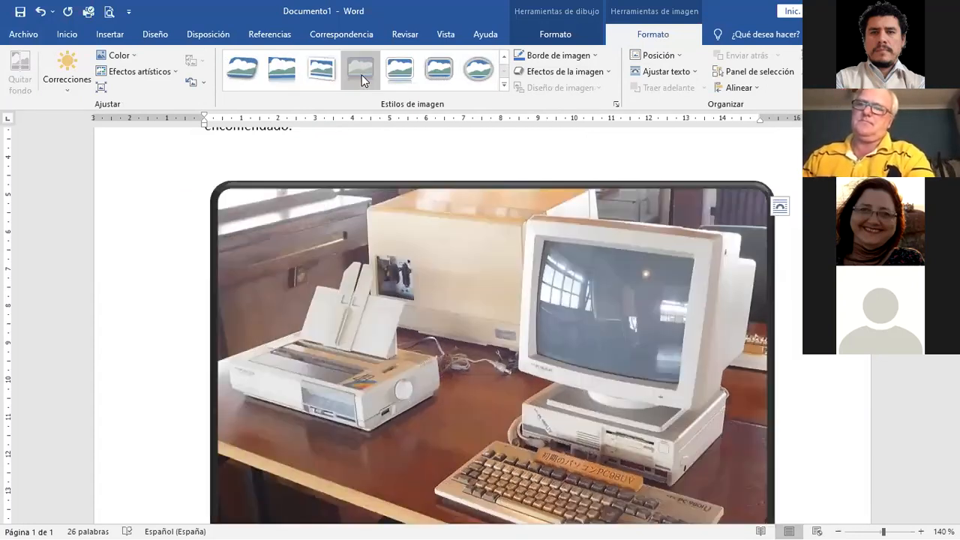
left_click(362, 75)
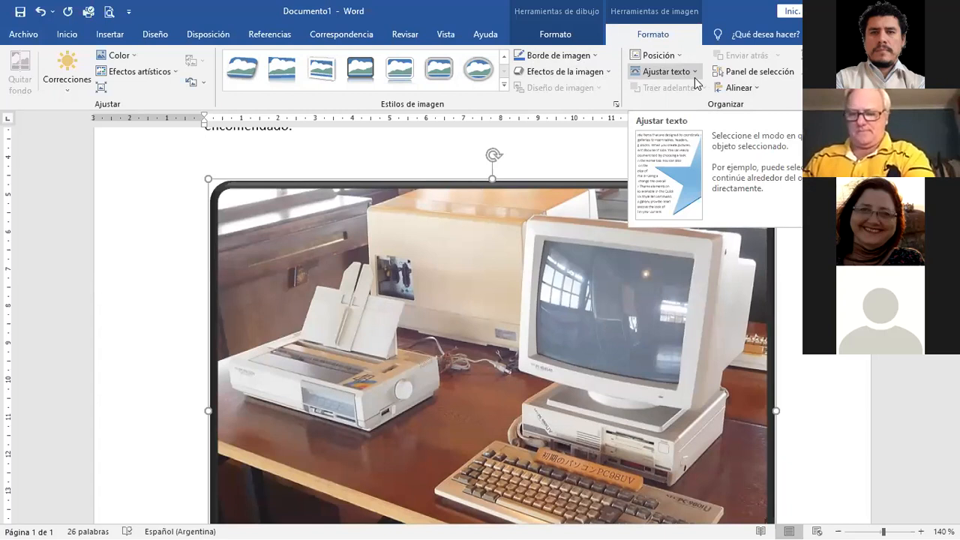
Step: Copy the "Me dirijo a Ud." paragraph and paste it three times directly below the original
scroll(500, 145, "up", 3)
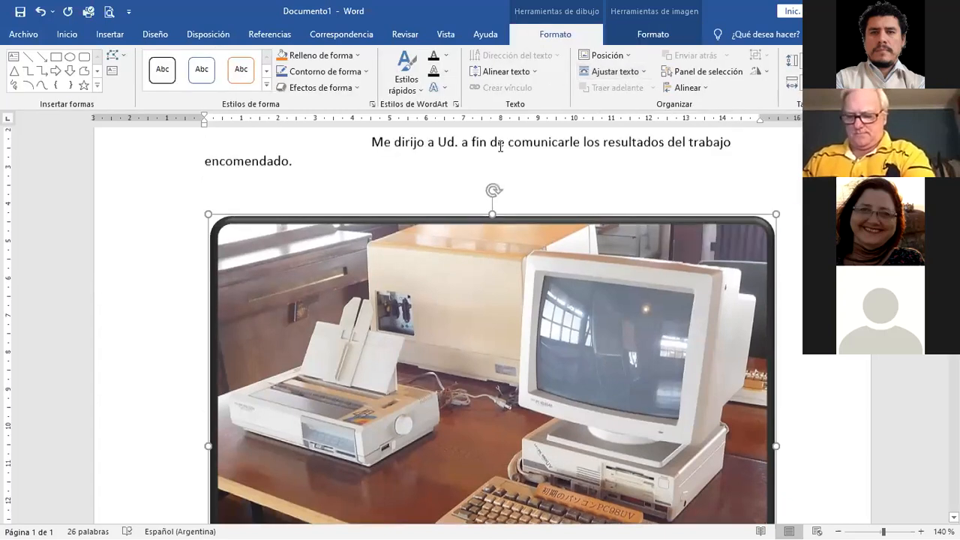
left_click_drag(359, 215, 371, 201)
key("ctrl+c")
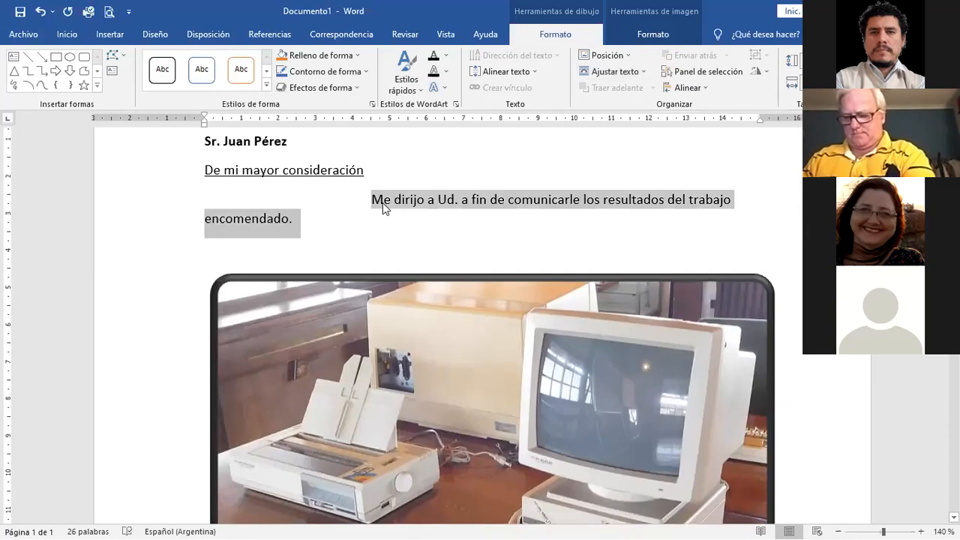
right_click(383, 199)
left_click(295, 239)
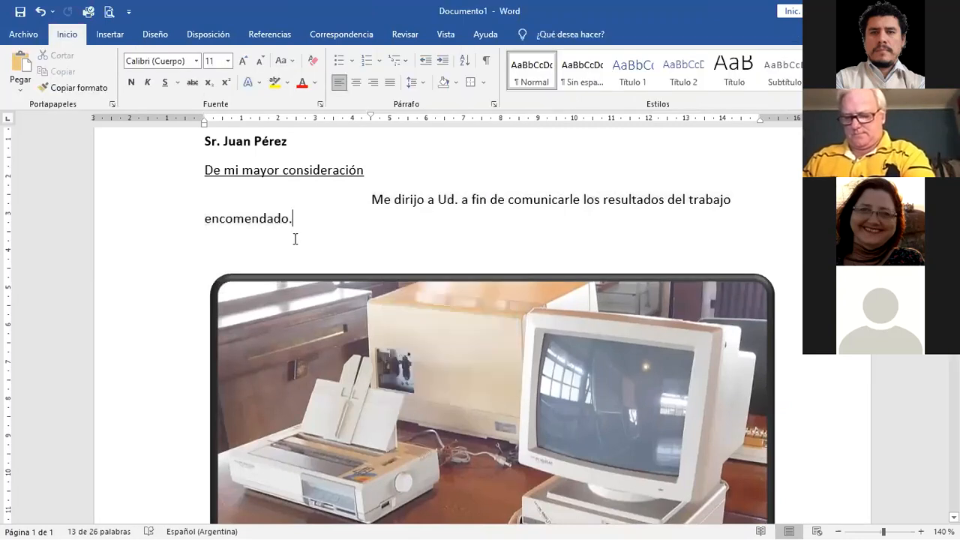
key("Return")
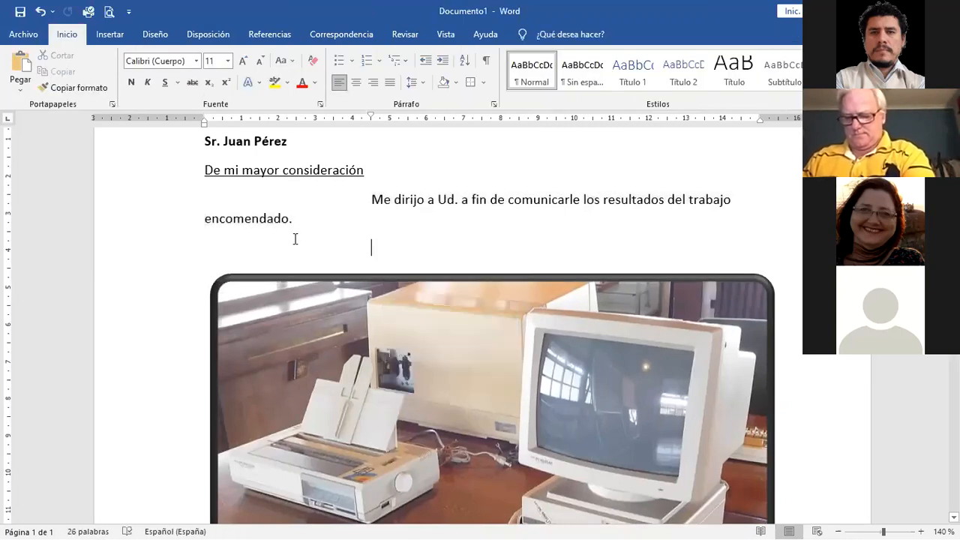
key("ctrl+v")
key("ctrl+v")
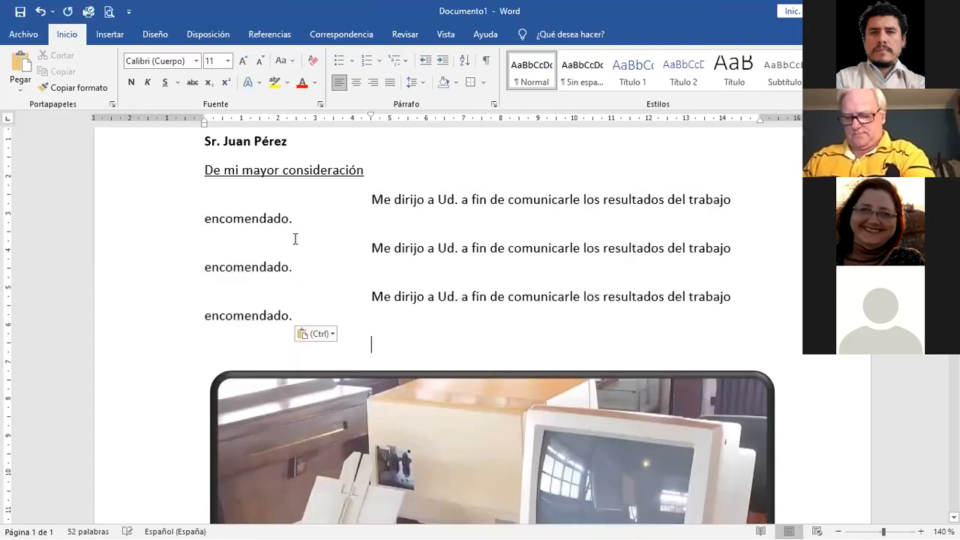
key("ctrl+v")
scroll(294, 238, "down", 3)
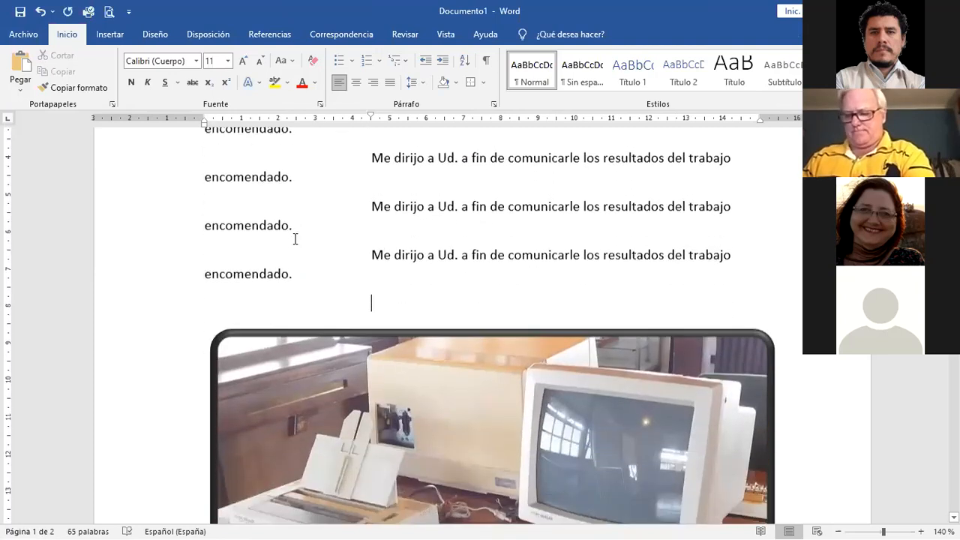
Step: Shrink the computer photo proportionally to about 10 cm wide
left_click(268, 324)
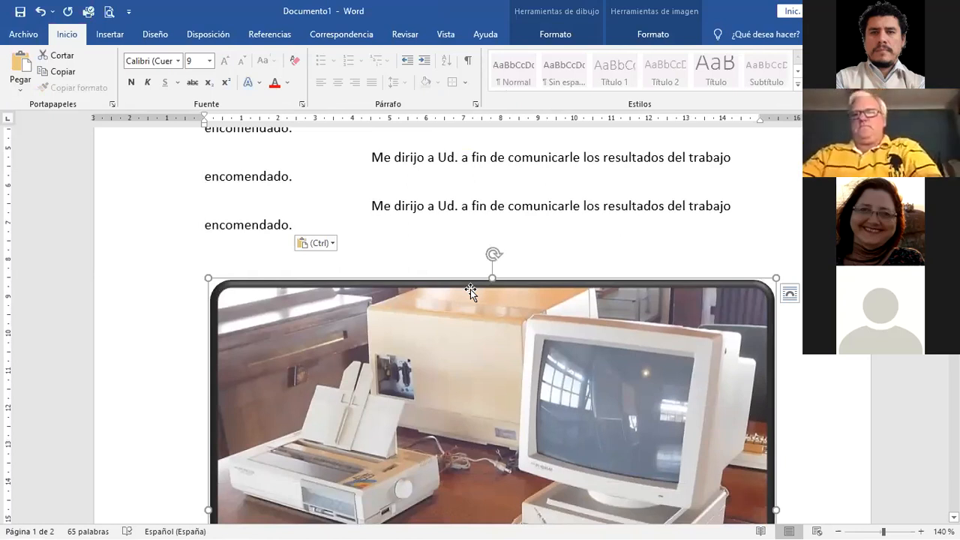
left_click_drag(208, 279, 282, 344)
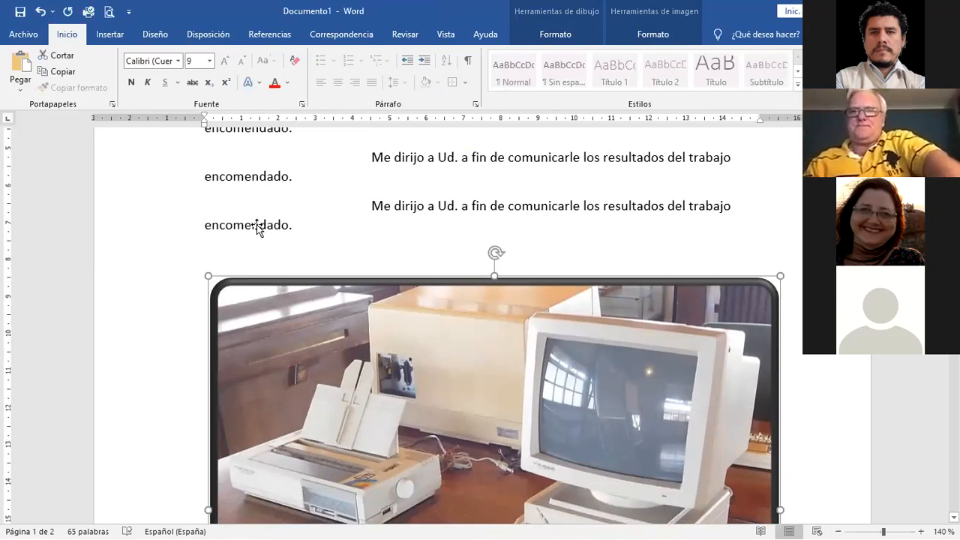
left_click_drag(208, 132, 232, 162)
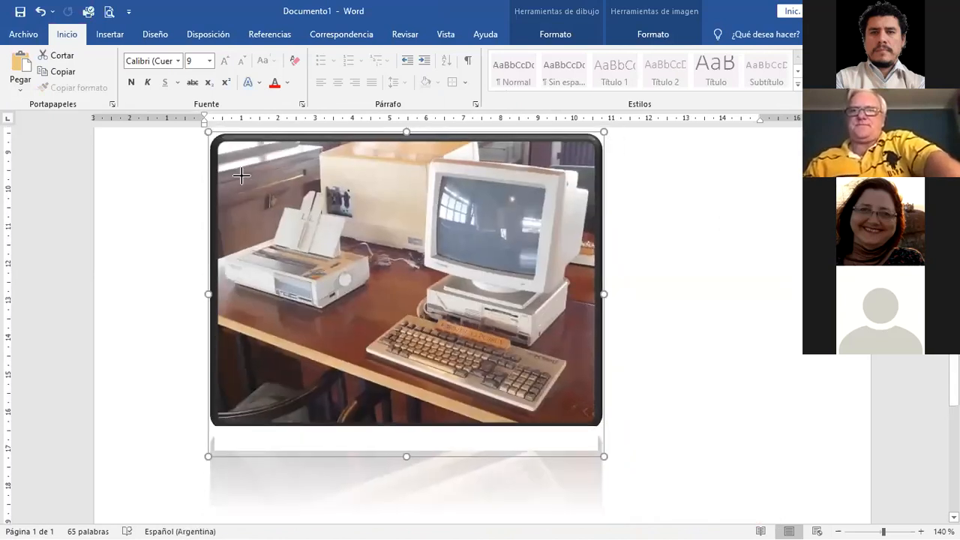
Step: Move the photo into the last "Me dirijo a Ud." paragraph, right after the words "Me dirijo a Ud. a"
scroll(446, 306, "up", 5)
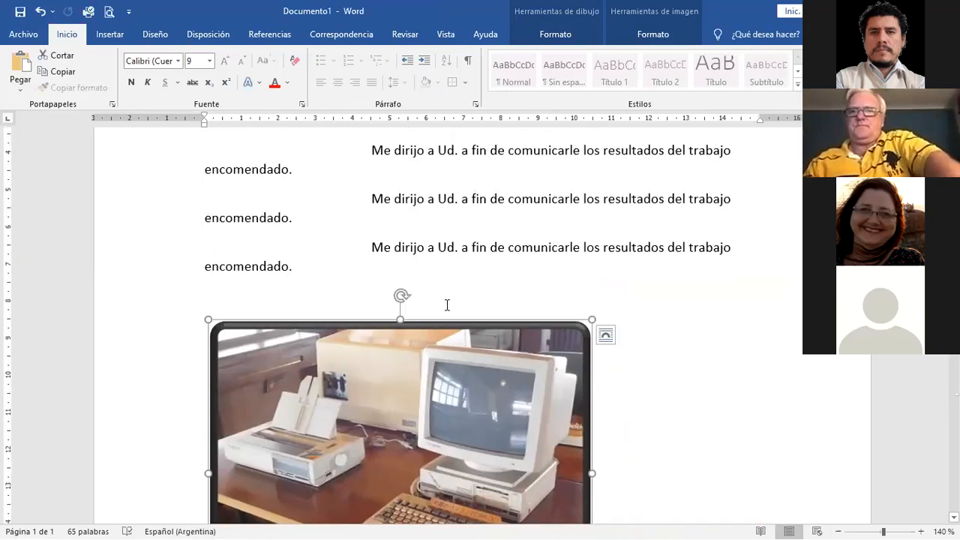
scroll(447, 304, "up", 3)
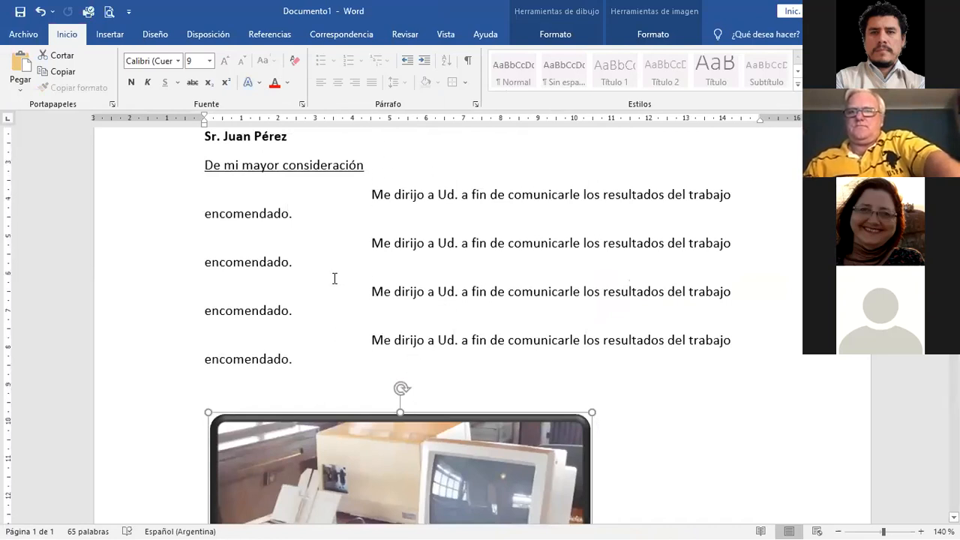
scroll(334, 279, "down", 1)
left_click_drag(316, 371, 301, 269)
scroll(523, 313, "down", 5)
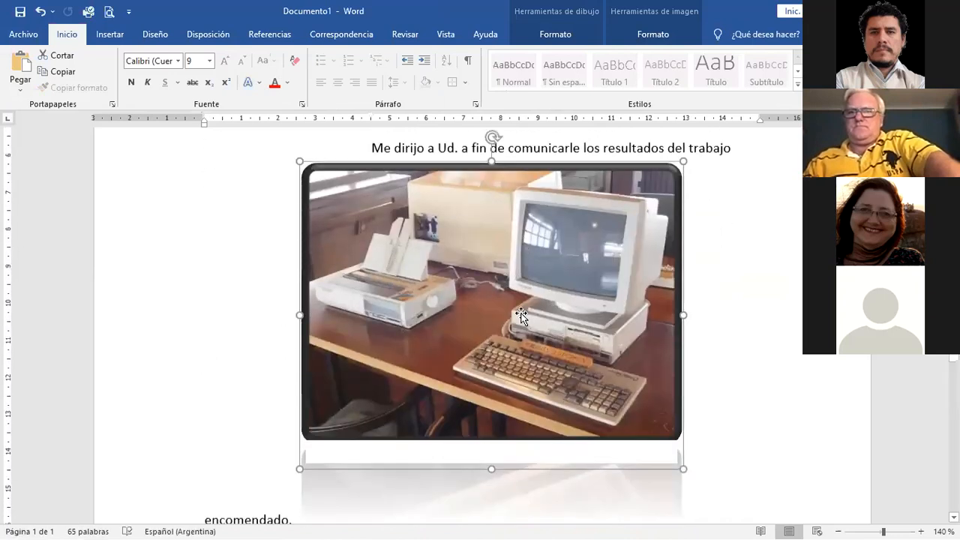
left_click_drag(313, 267, 302, 373)
scroll(450, 357, "up", 4)
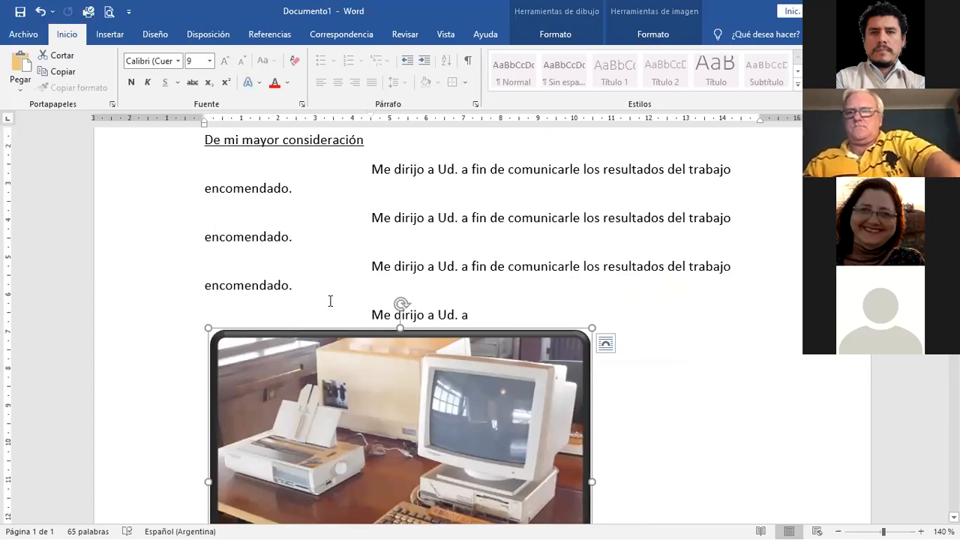
Step: Set the computer photo's text wrapping to in front of text (Delante del texto)
right_click(294, 350)
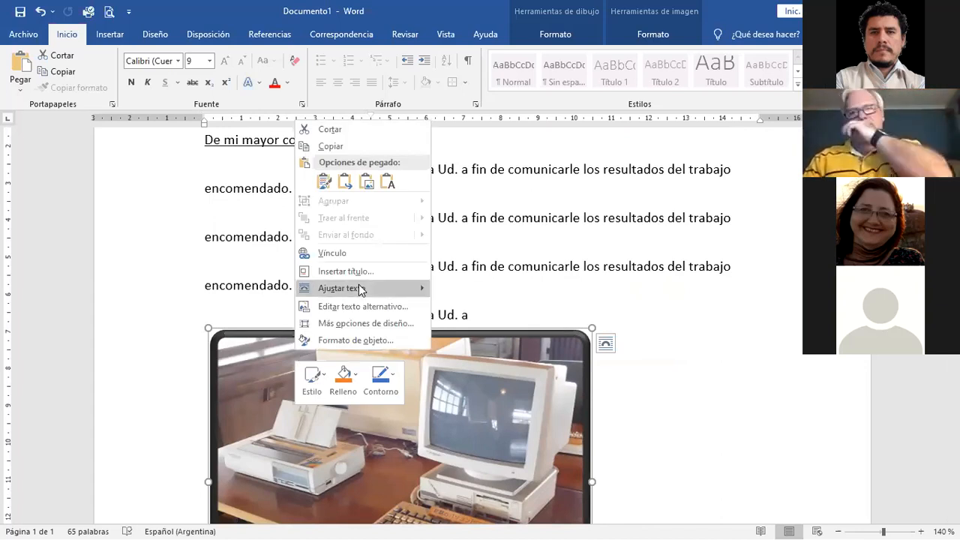
mouse_move(361, 290)
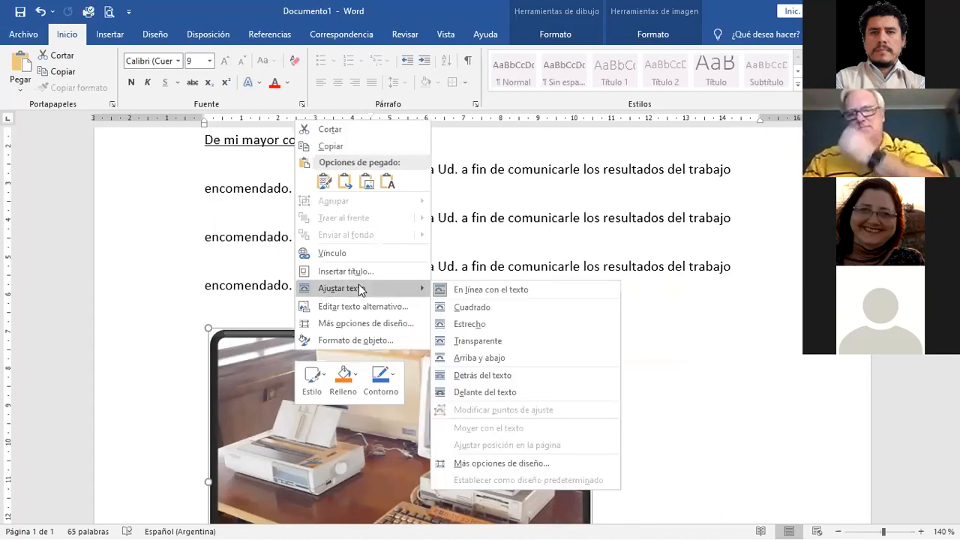
left_click(473, 292)
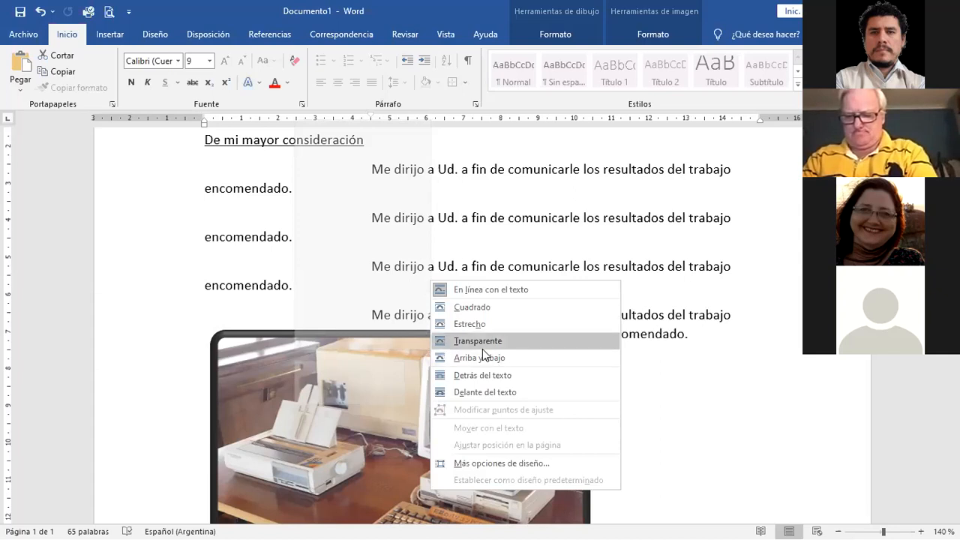
left_click(486, 392)
Step: Shrink the photo proportionally to about 7 cm wide and move it below the paragraphs so it overlaps the blue ellipse and the table's lower edge
left_click_drag(294, 357, 272, 196)
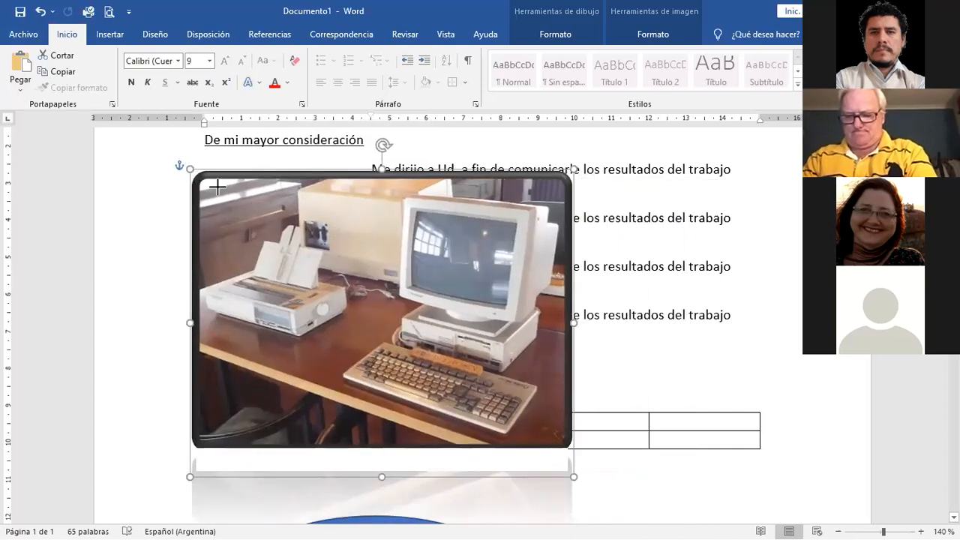
left_click_drag(391, 293, 350, 262)
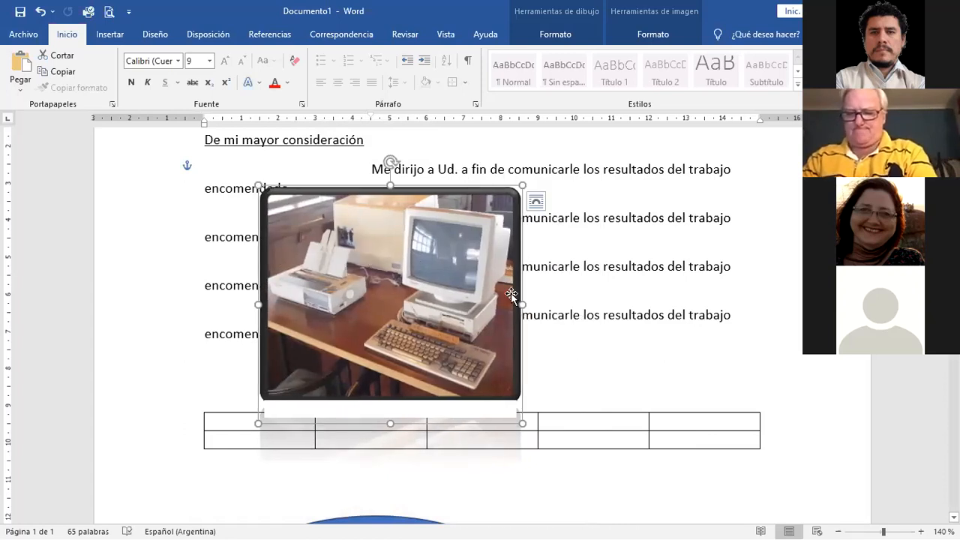
scroll(511, 294, "down", 1)
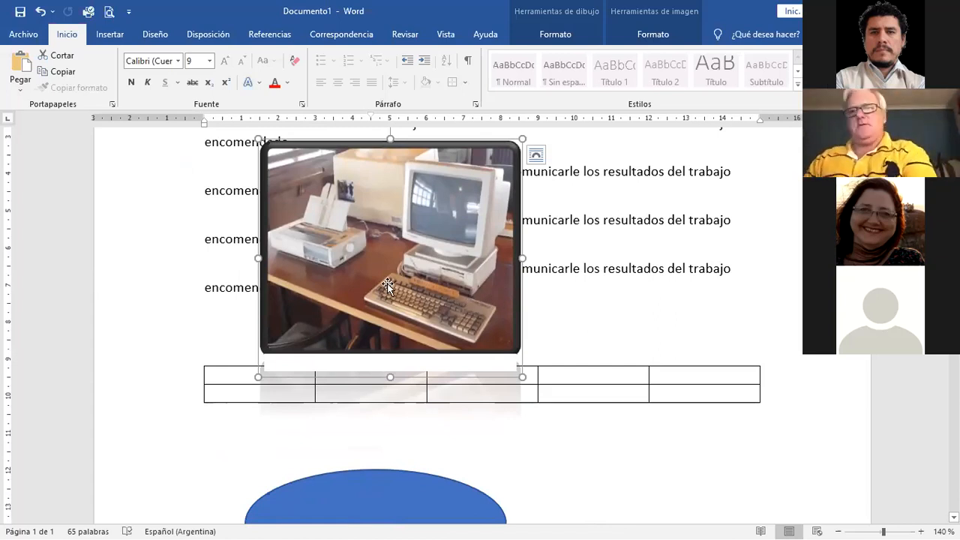
scroll(435, 242, "down", 3)
left_click_drag(428, 181, 580, 315)
scroll(579, 304, "down", 3)
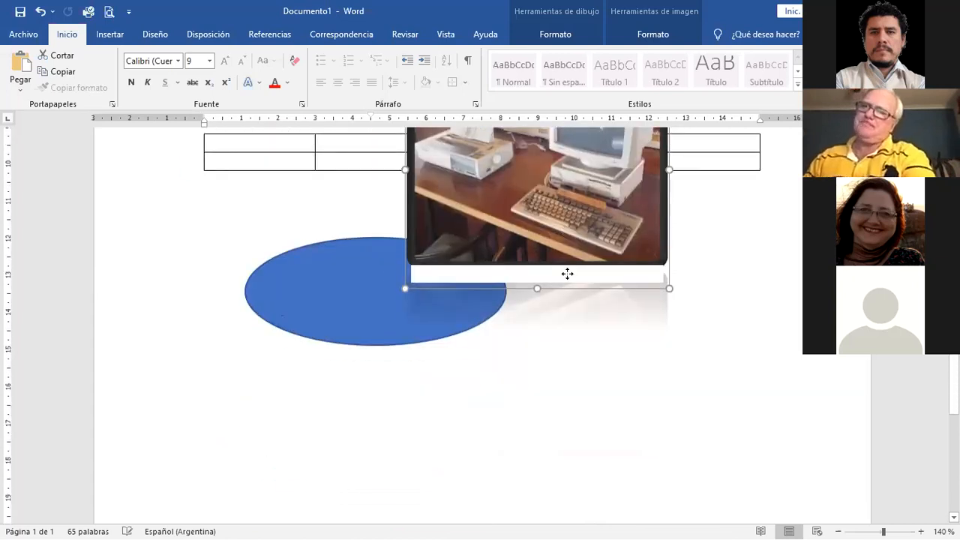
left_click_drag(568, 274, 583, 377)
Step: Move the blue ellipse slightly to the left and set its text wrapping to in front of text (Delante del texto)
left_click(339, 292)
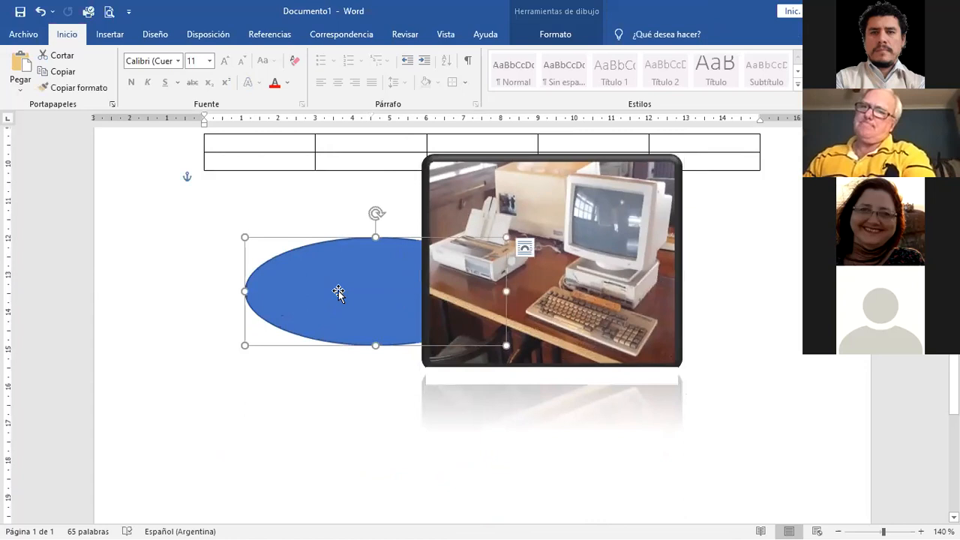
left_click_drag(338, 292, 312, 293)
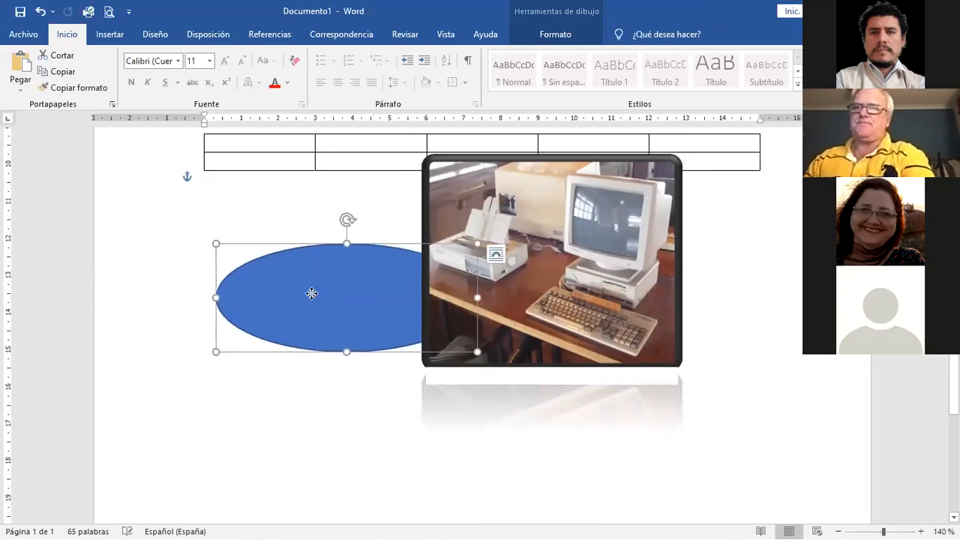
right_click(311, 294)
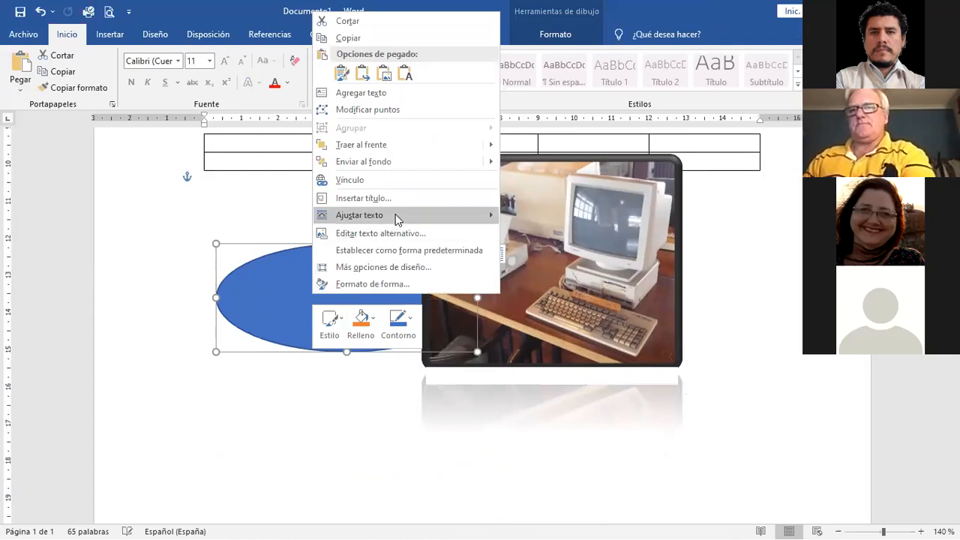
mouse_move(398, 217)
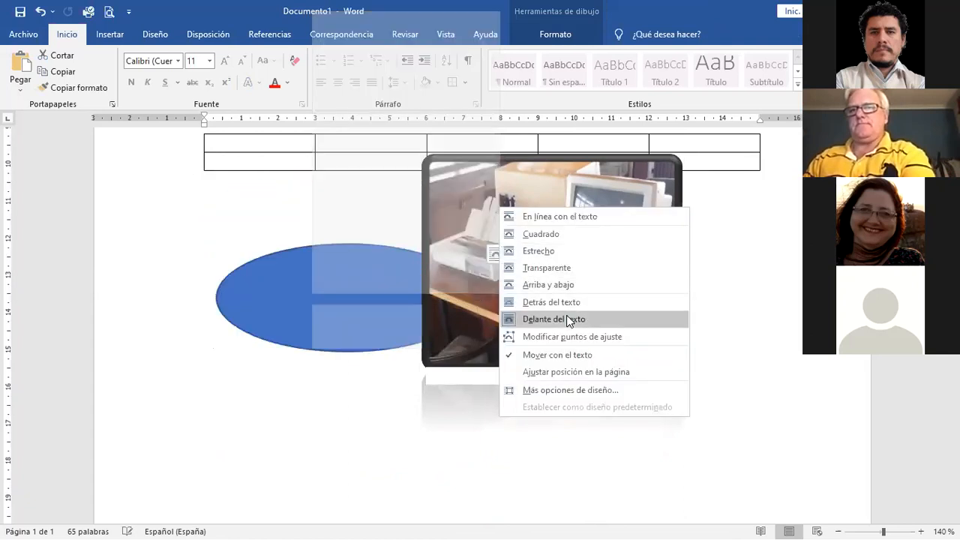
left_click(569, 319)
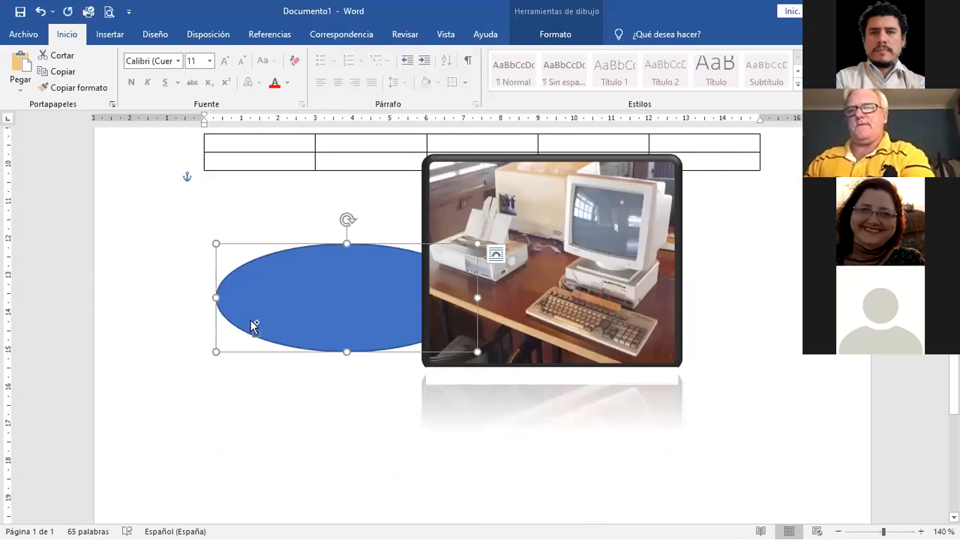
Step: Copy the blue ellipse and paste it twice, each copy offset diagonally over the previous one
key("ctrl+v")
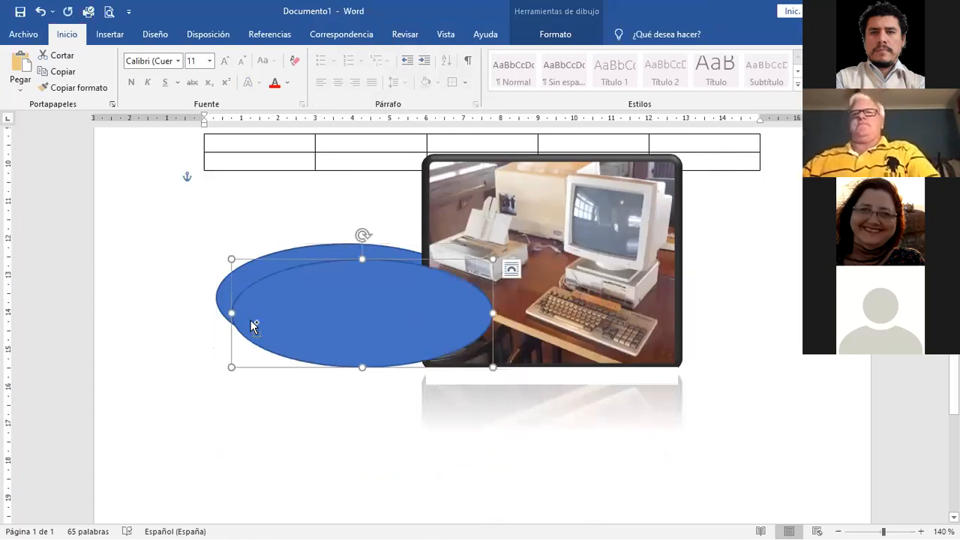
key("ctrl+v")
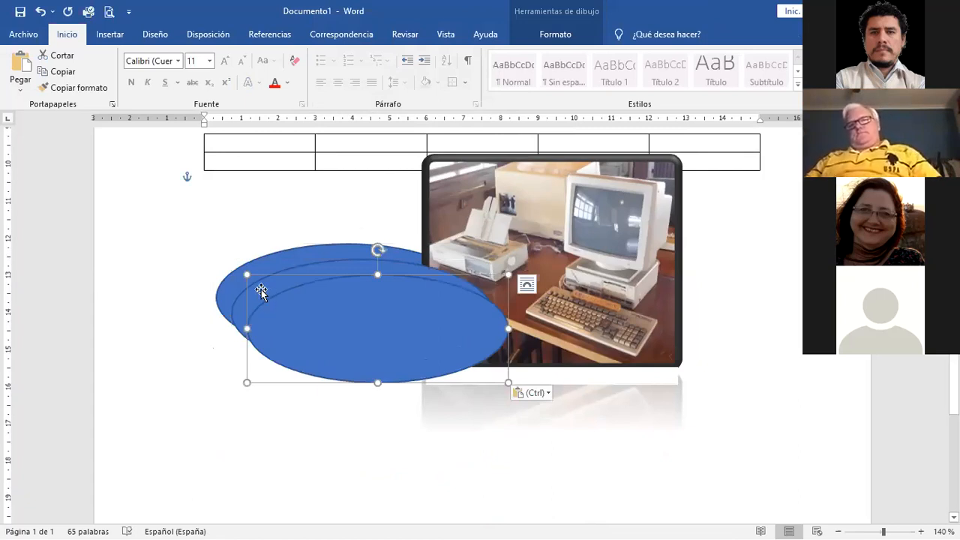
Step: Give the middle of the three ellipses a white fill and a white outline
left_click(261, 289)
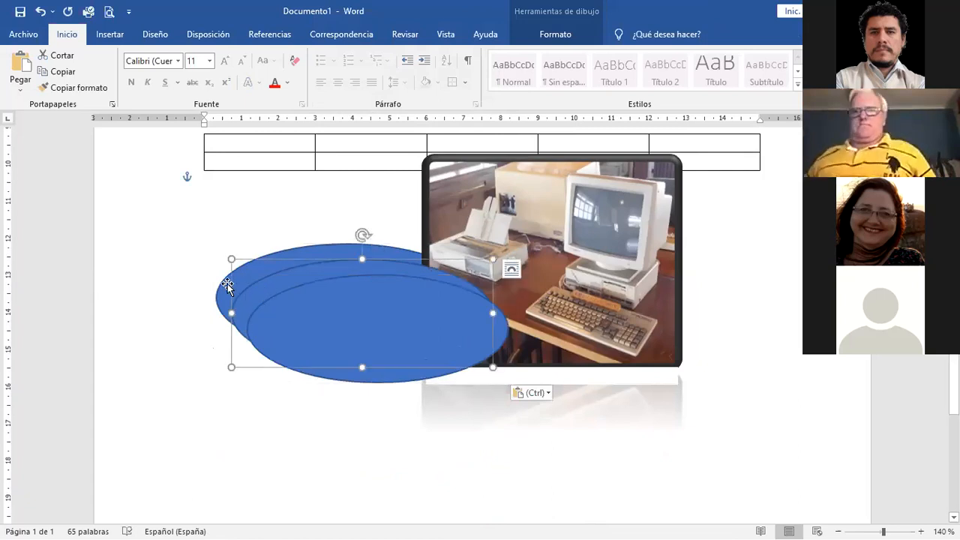
left_click(568, 36)
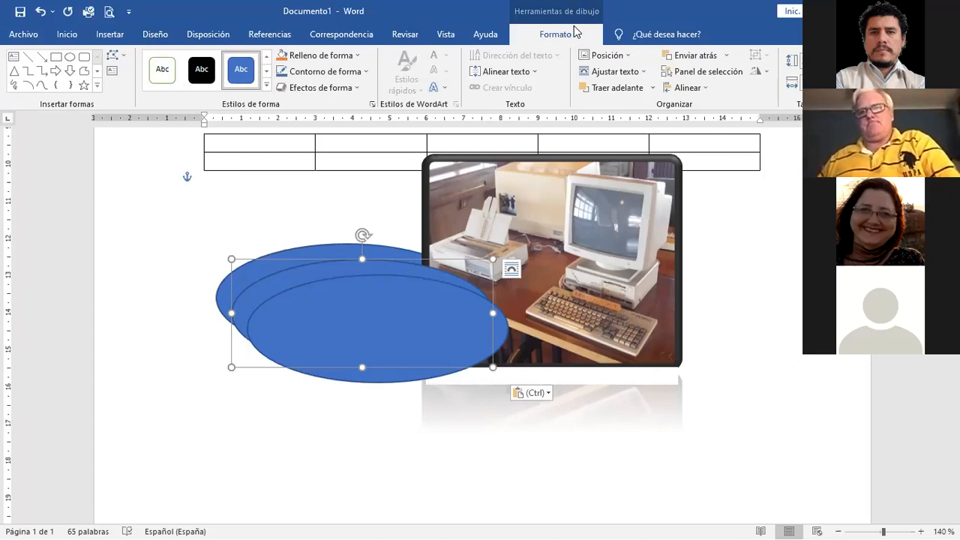
left_click(333, 58)
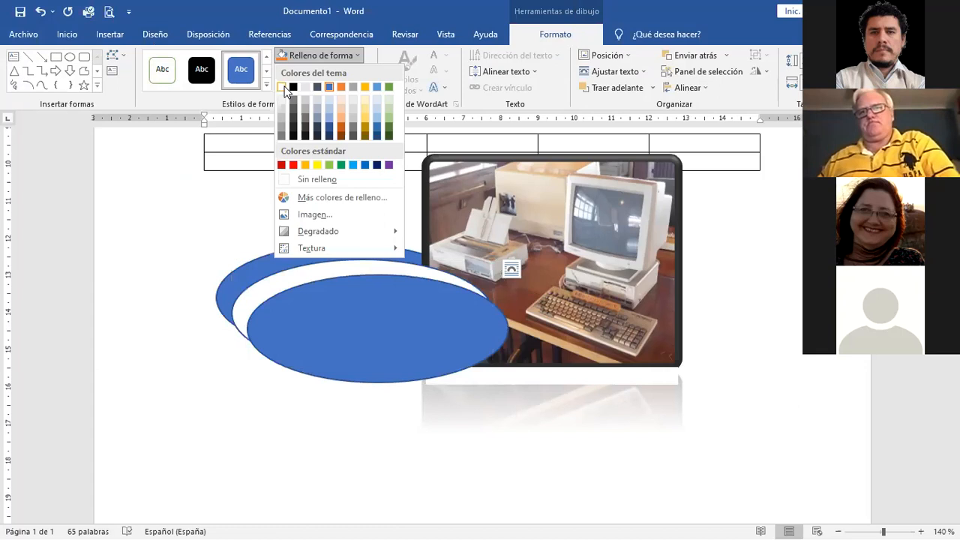
left_click(284, 88)
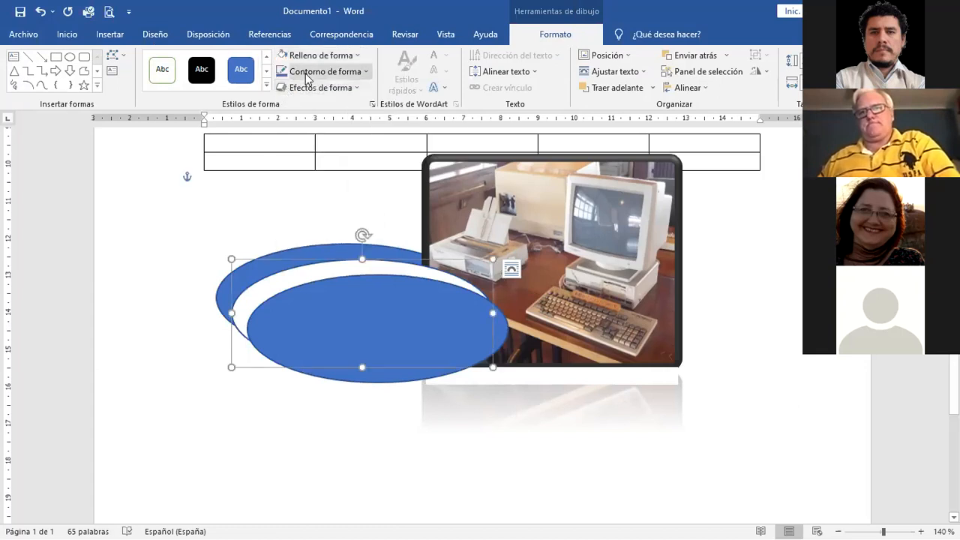
left_click(308, 77)
left_click(285, 102)
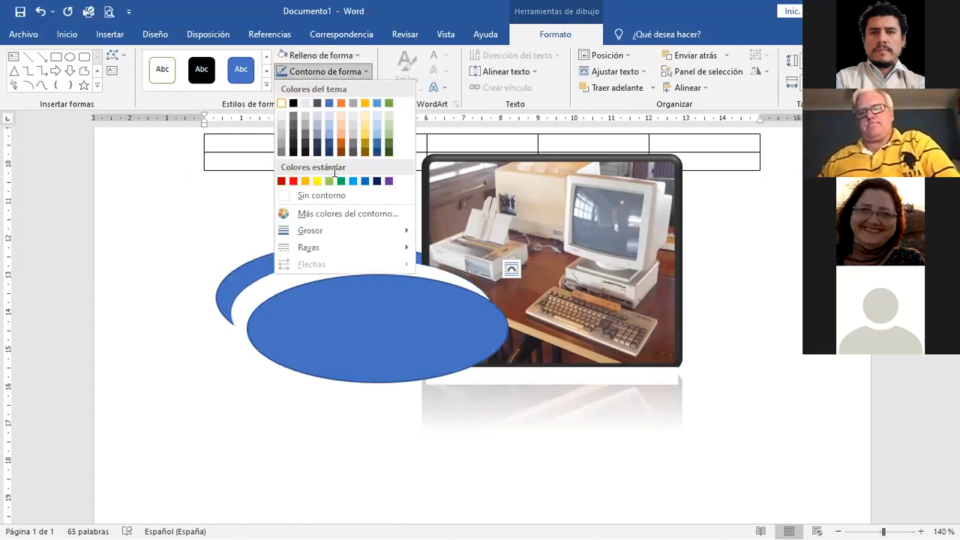
Step: Bring the white ellipse forward over both blue ellipses and nudge it slightly to the left
left_click(332, 321)
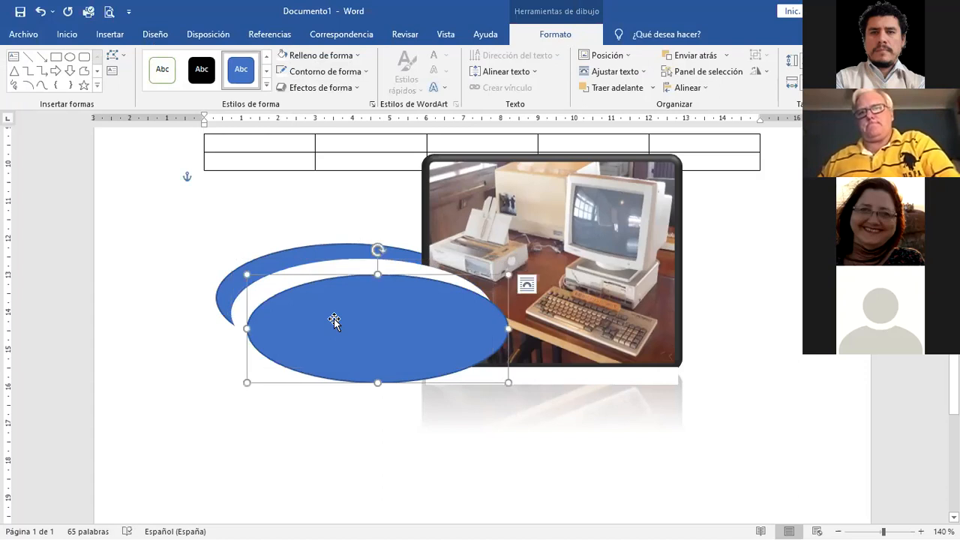
left_click(235, 301)
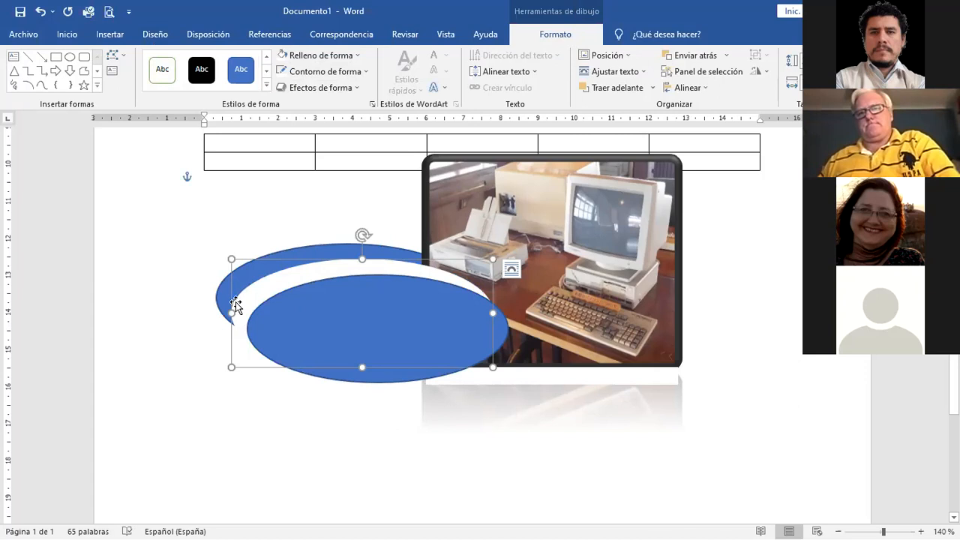
left_click(727, 58)
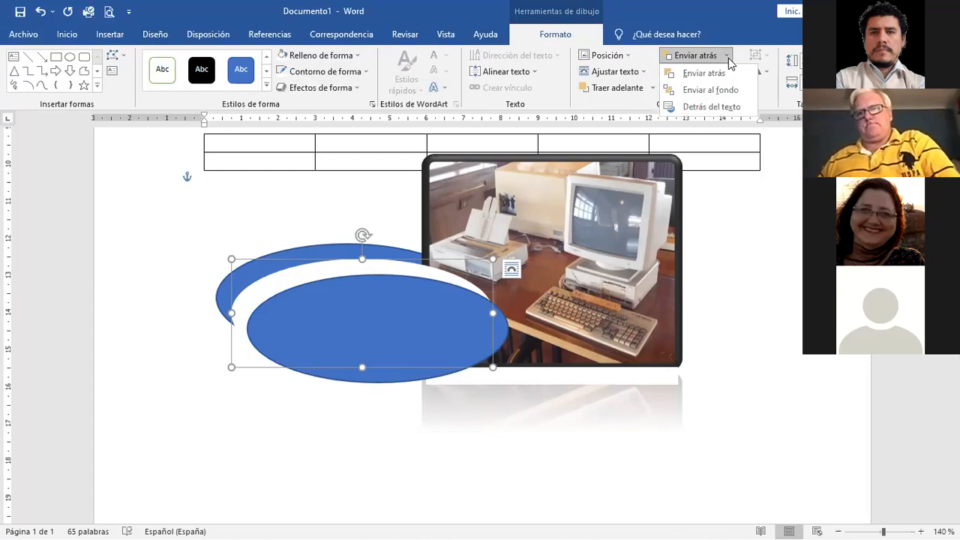
left_click(729, 58)
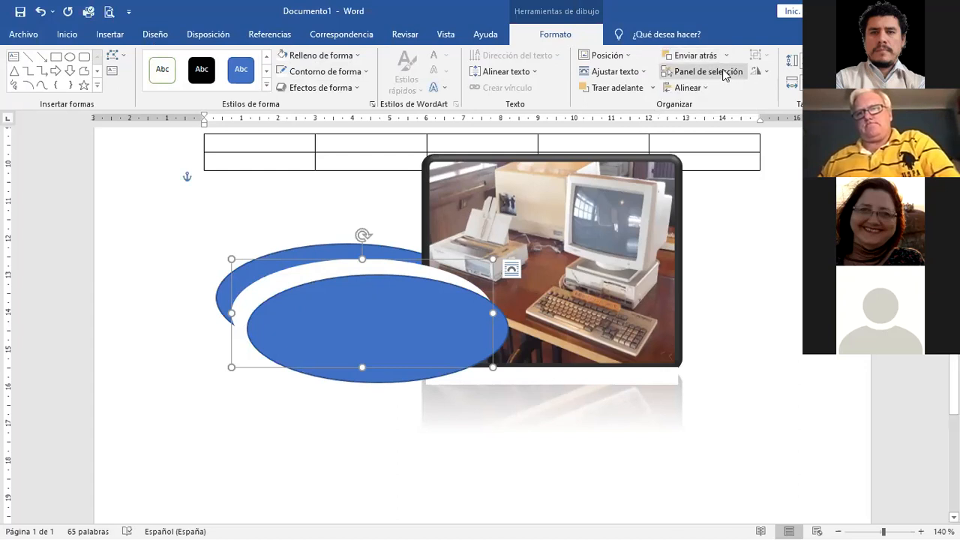
left_click(631, 92)
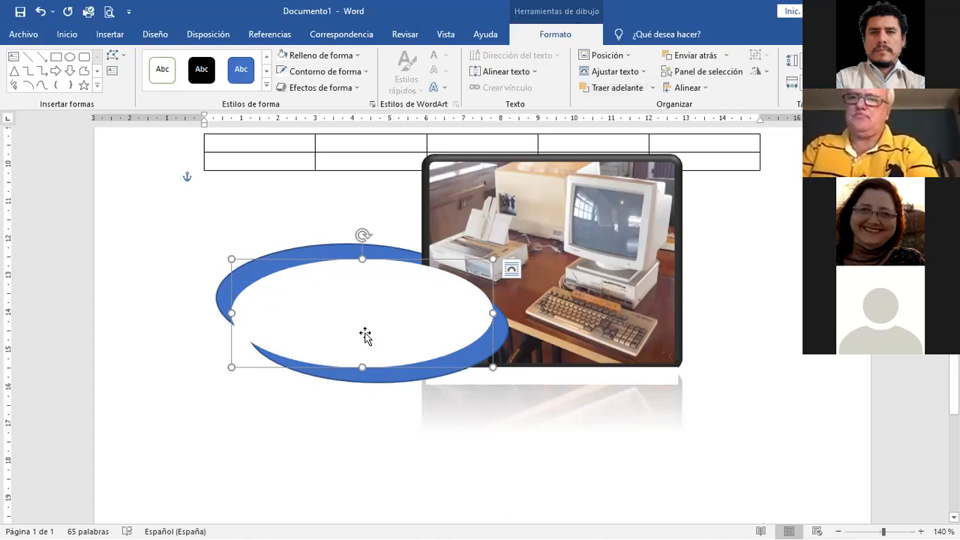
mouse_move(365, 335)
left_mouse_down()
mouse_move(244, 283)
mouse_move(333, 323)
mouse_move(379, 324)
mouse_move(357, 330)
left_mouse_up()
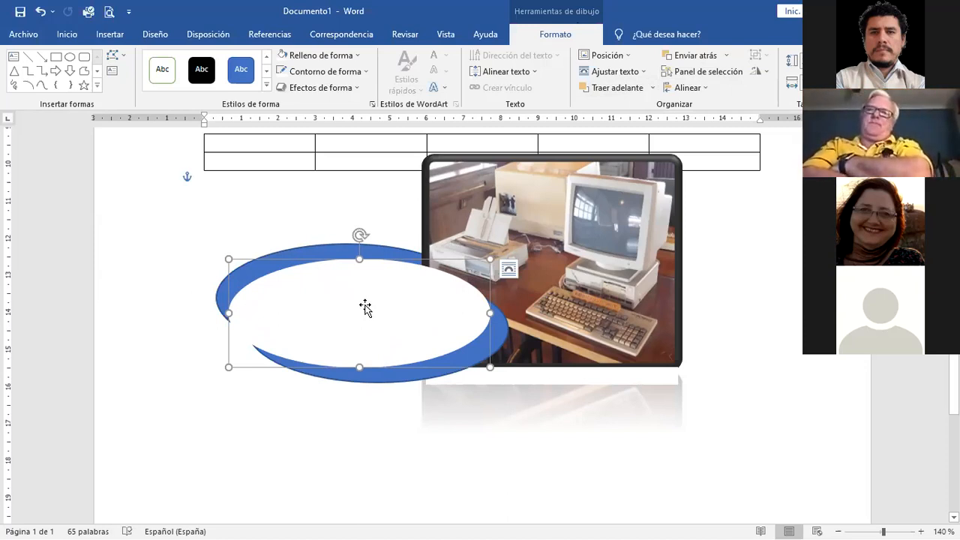
Step: Add the text "Logo" inside the white ellipse and colour it with the theme's dark blue-gray
type("texto")
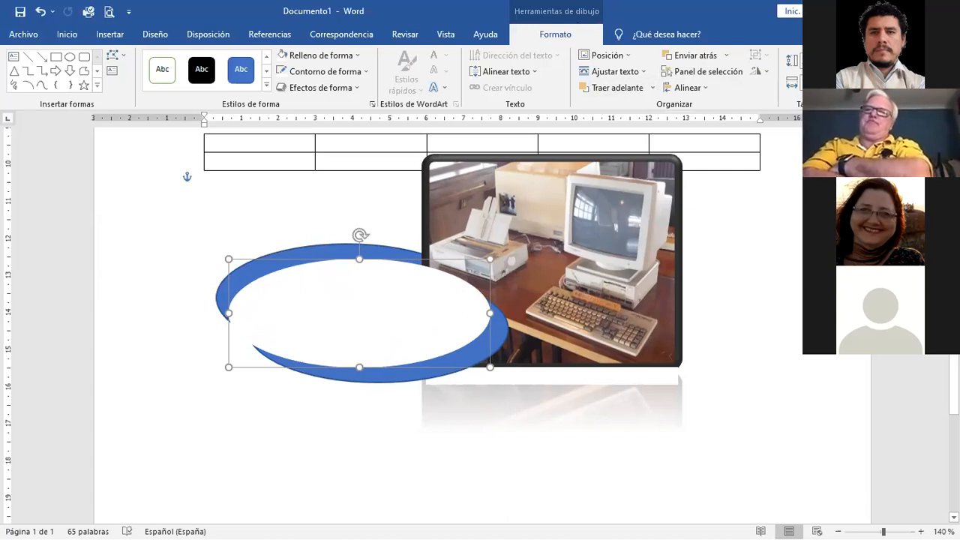
left_click(361, 307)
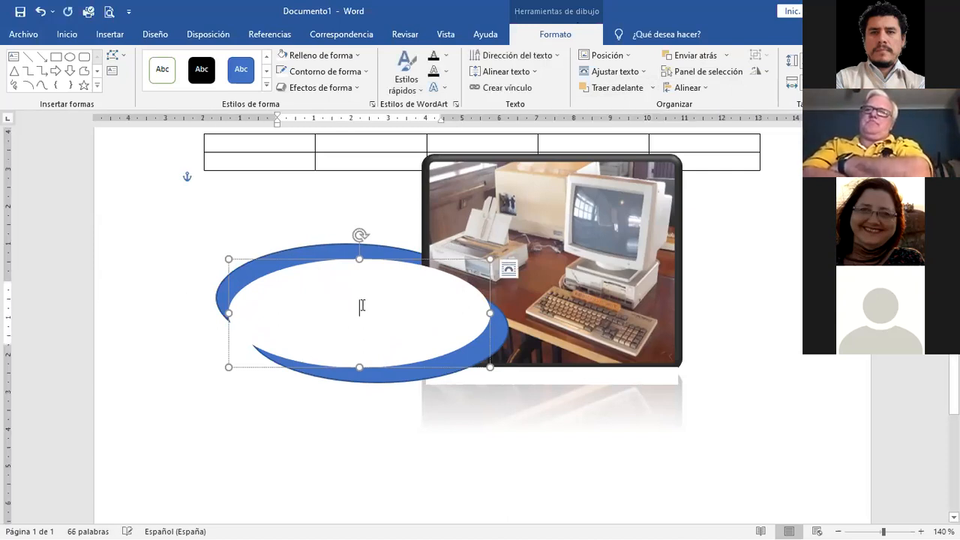
double_click(361, 305)
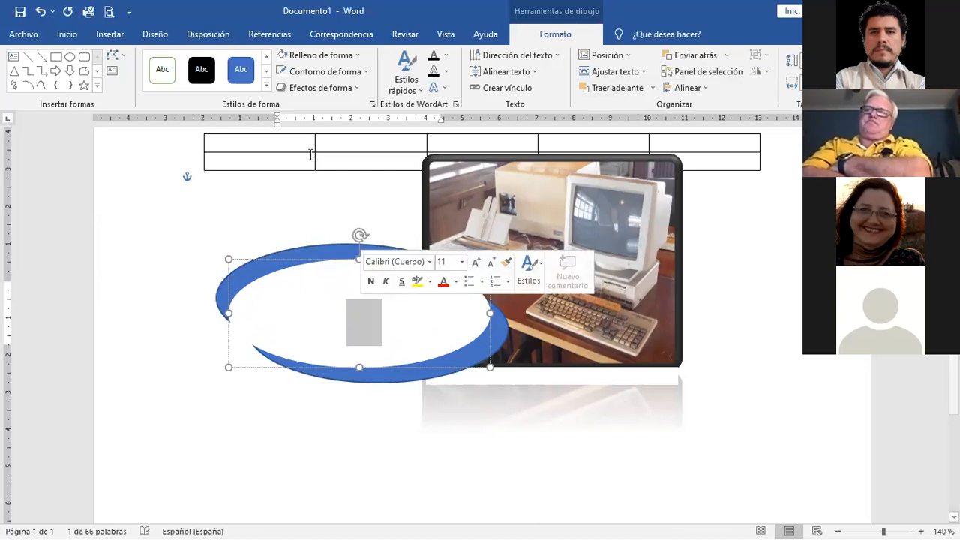
left_click(67, 38)
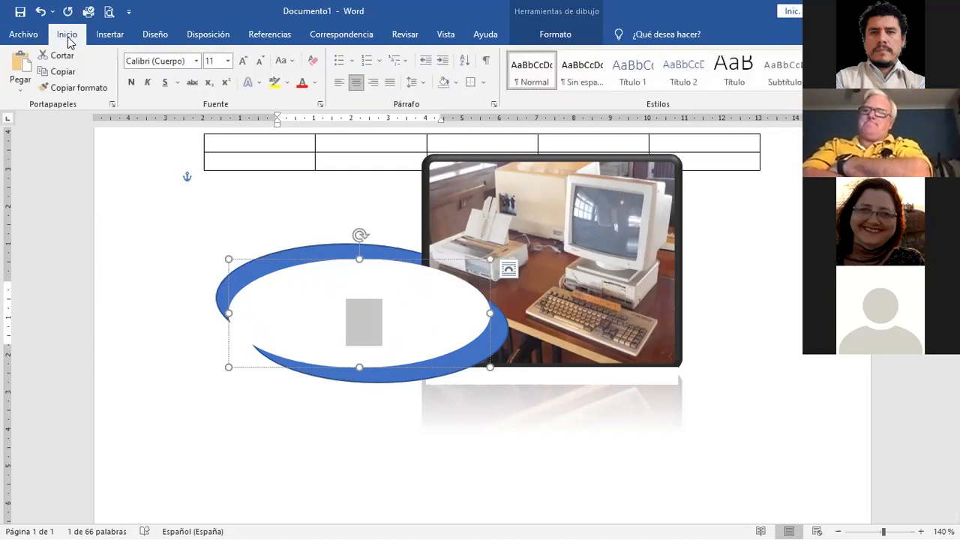
left_click(314, 84)
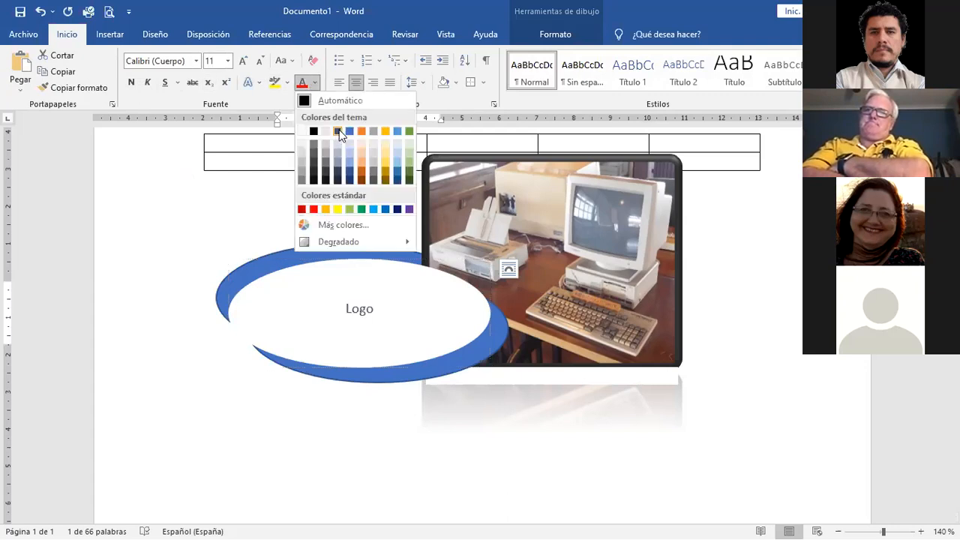
left_click(336, 131)
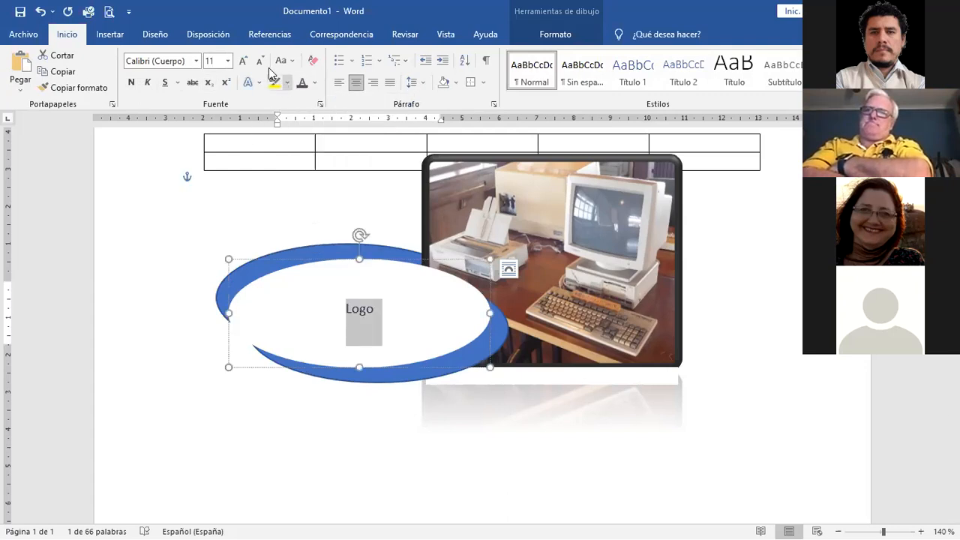
Step: Enlarge the "Logo" text in the white ellipse to 28 pt
left_click(242, 60)
left_click(243, 61)
left_click(242, 61)
left_click(242, 60)
left_click(243, 61)
left_click(242, 60)
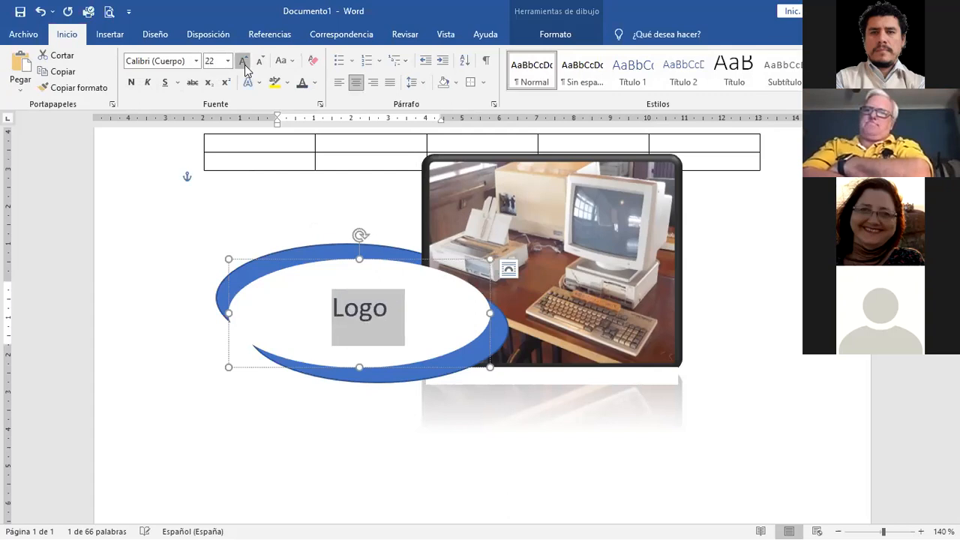
left_click(242, 61)
left_click(242, 60)
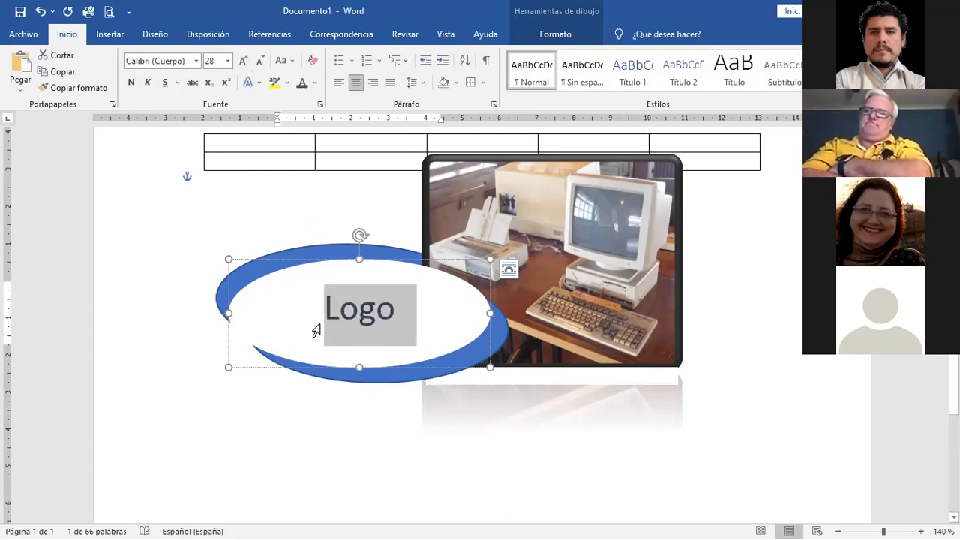
key("Left")
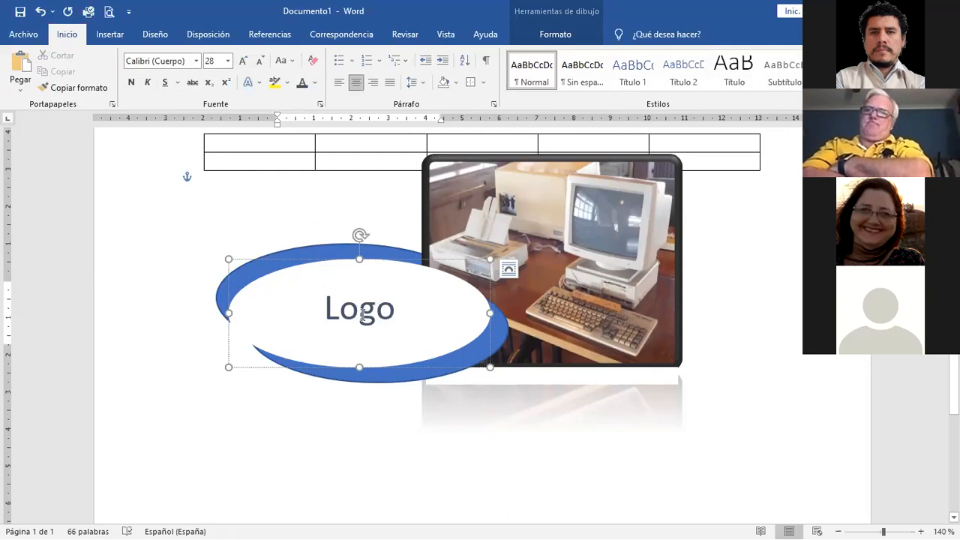
scroll(257, 188, "up", 5)
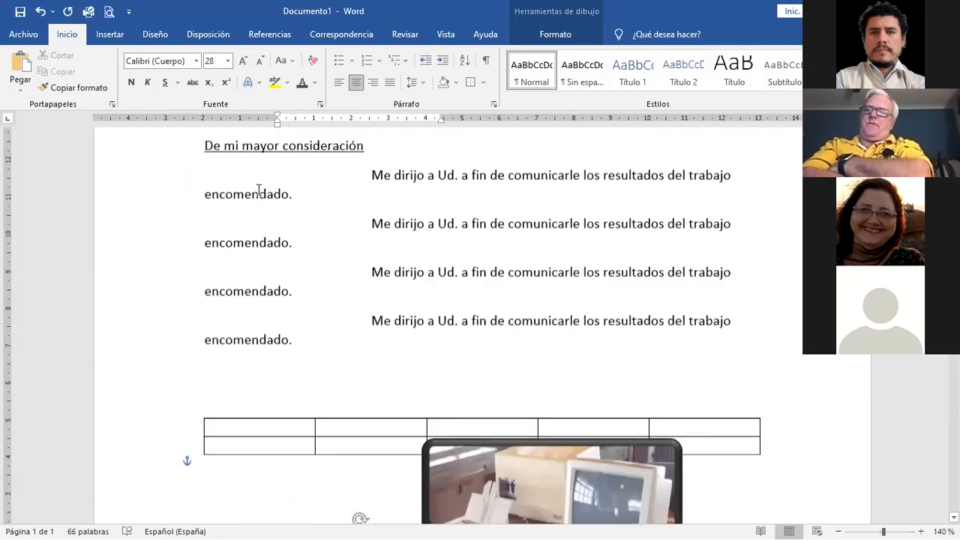
Step: Check how the finished "Logo" ellipses overlap each other and the computer photo below the table
left_click(414, 316)
scroll(405, 300, "down", 3)
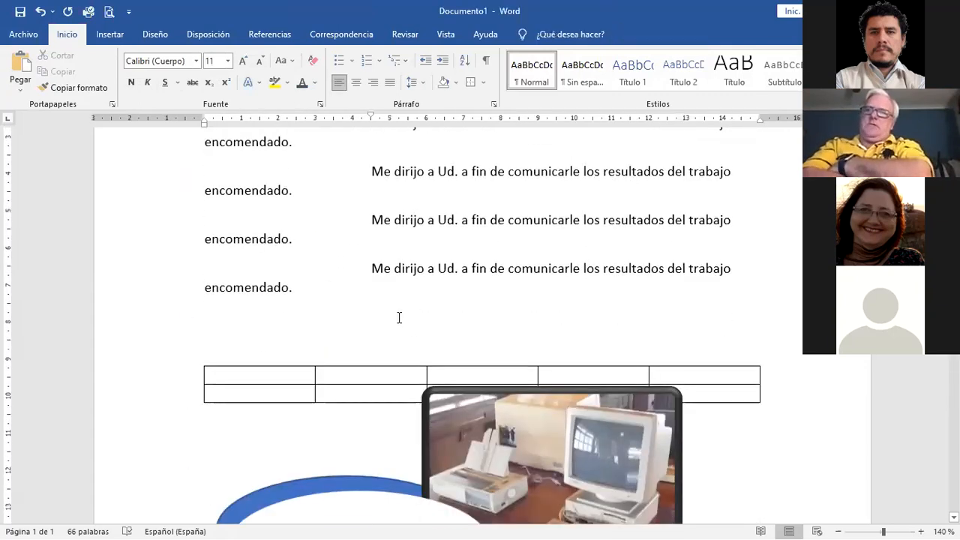
scroll(367, 274, "down", 5)
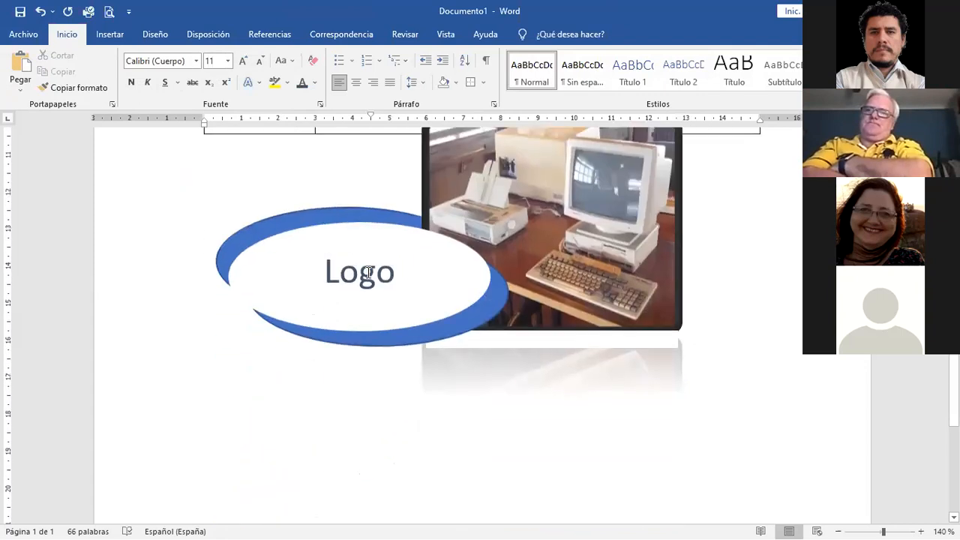
left_click(274, 301)
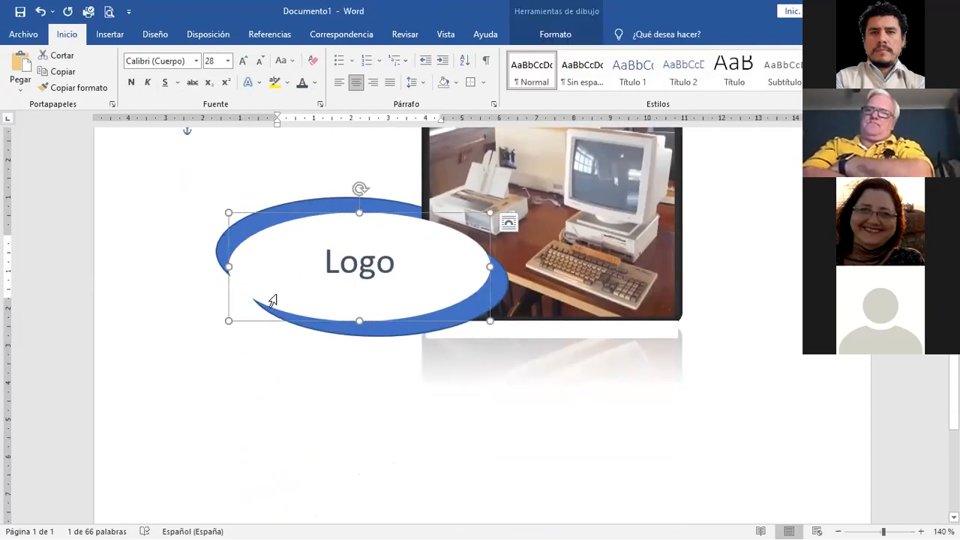
left_click_drag(276, 295, 252, 349)
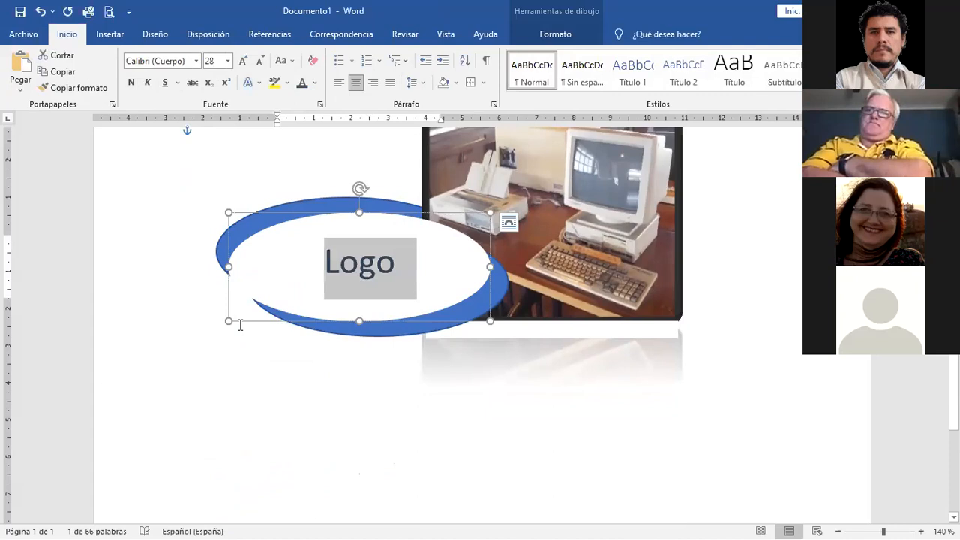
left_click(235, 268)
mouse_move(235, 268)
left_mouse_down()
mouse_move(210, 345)
mouse_move(236, 319)
mouse_move(243, 264)
mouse_move(223, 250)
mouse_move(235, 267)
left_mouse_up()
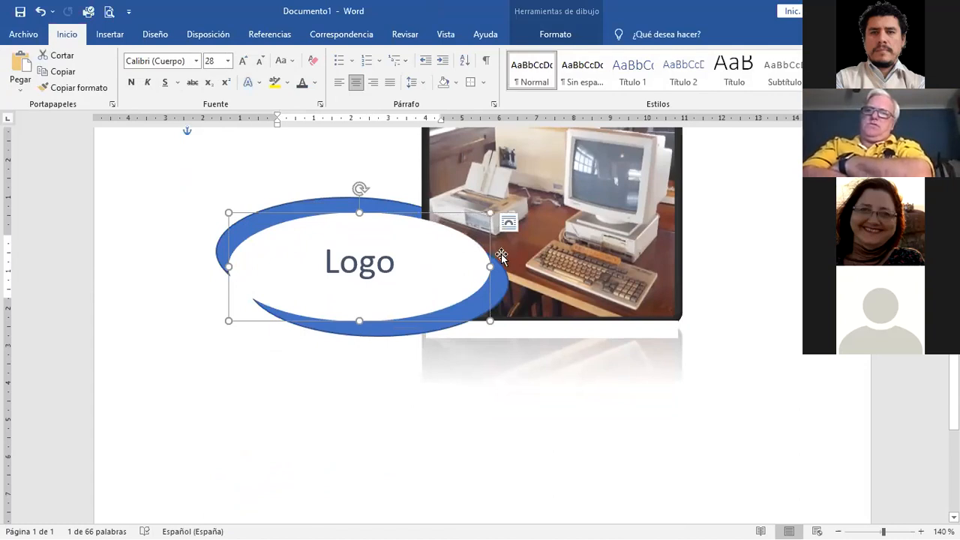
scroll(539, 285, "down", 5)
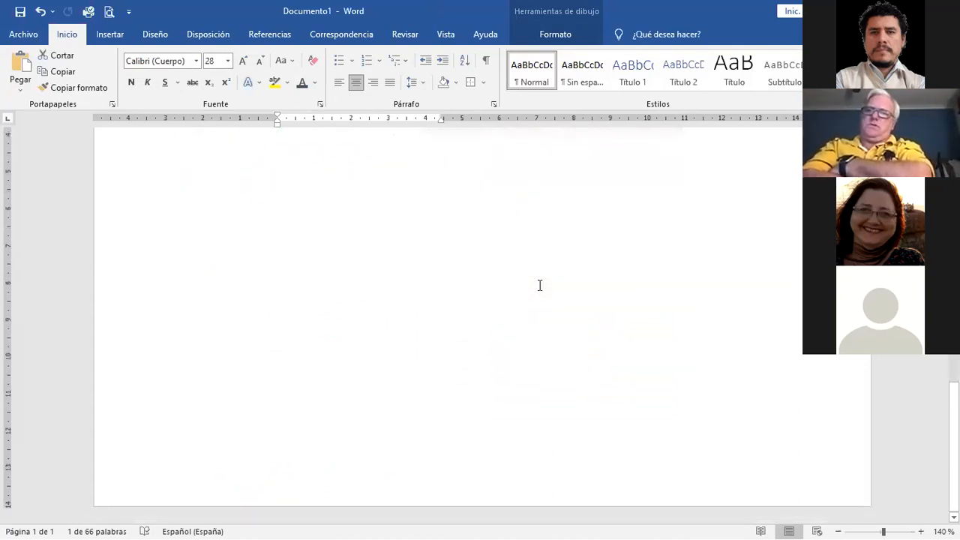
scroll(539, 285, "up", 8)
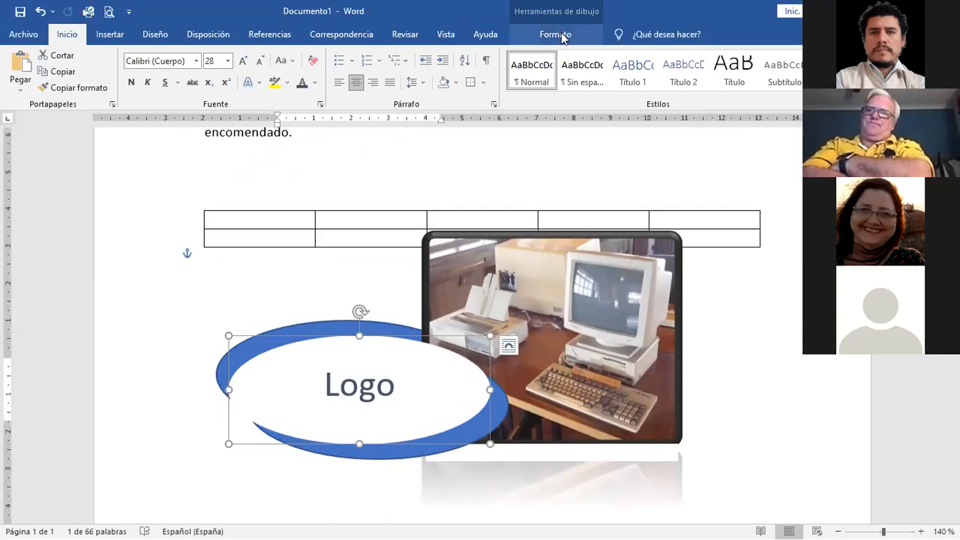
Step: Paste the copied ten-step word processor infographic above the table and delete the computer photo covering it
left_click(263, 273)
scroll(264, 273, "up", 4)
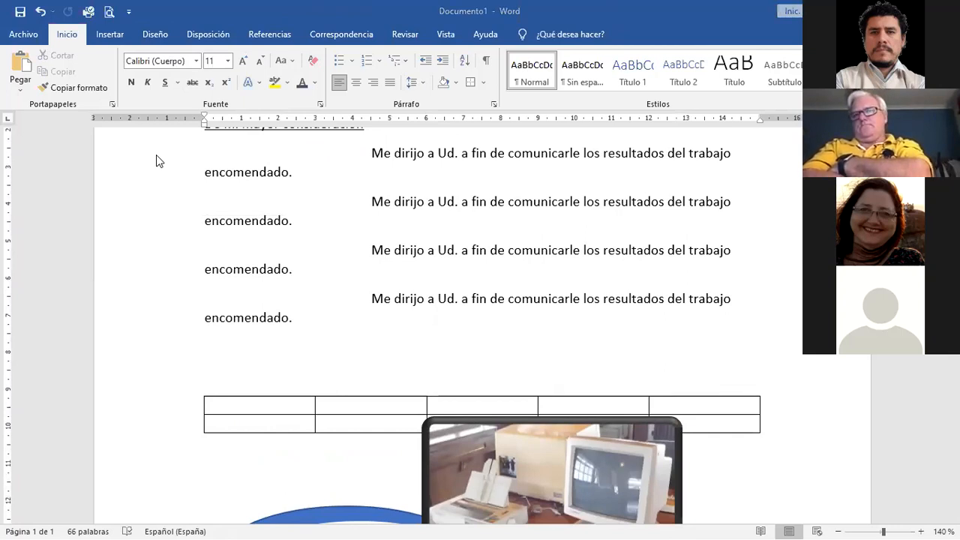
scroll(381, 285, "down", 3)
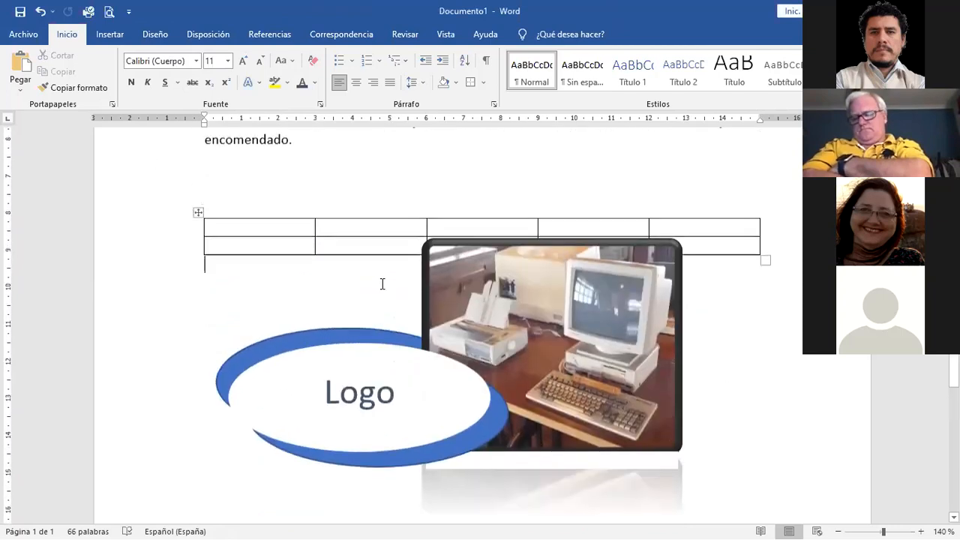
scroll(381, 283, "up", 1)
left_click(313, 238)
key("ctrl+v")
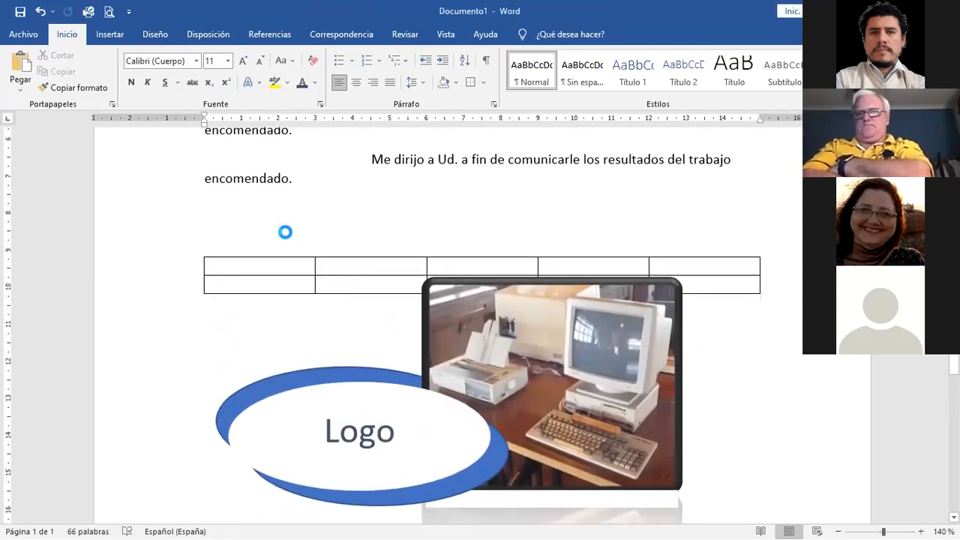
scroll(337, 242, "down", 3)
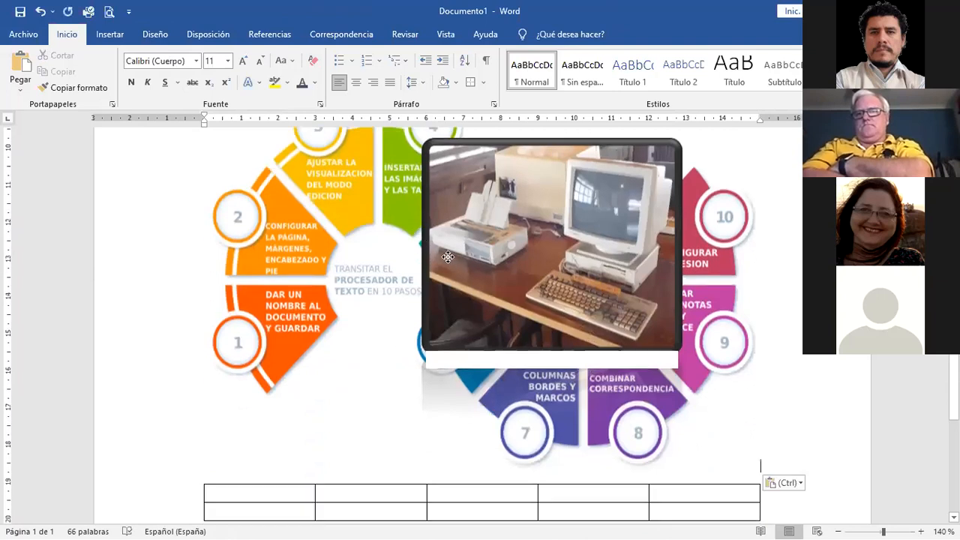
left_click(448, 257)
key("Delete")
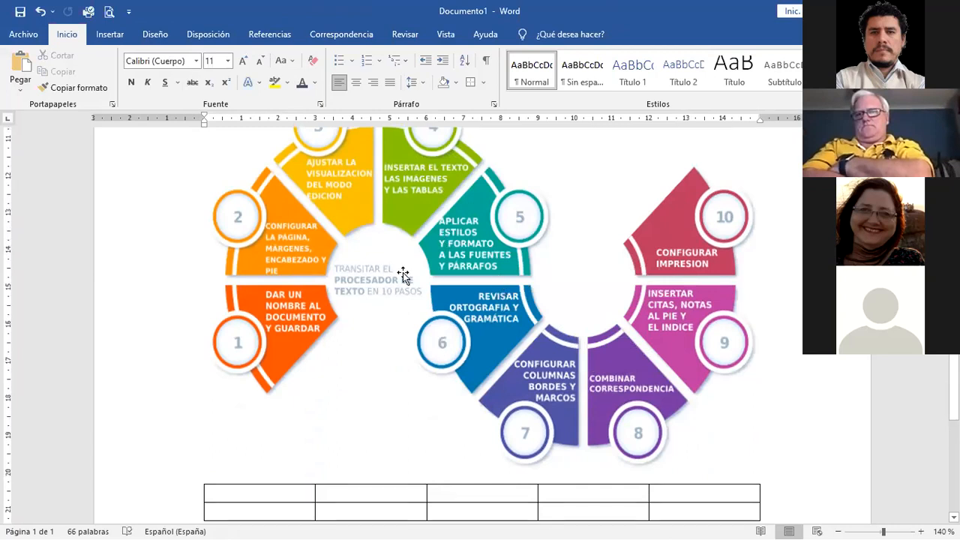
Step: Look over the pasted infographic and run the spelling and grammar check on the document
scroll(404, 274, "down", 5)
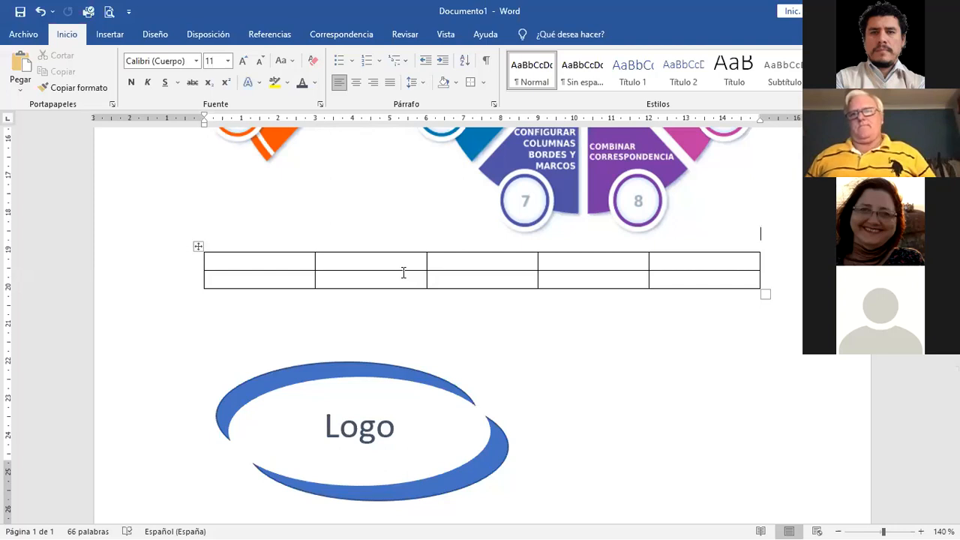
scroll(403, 274, "up", 5)
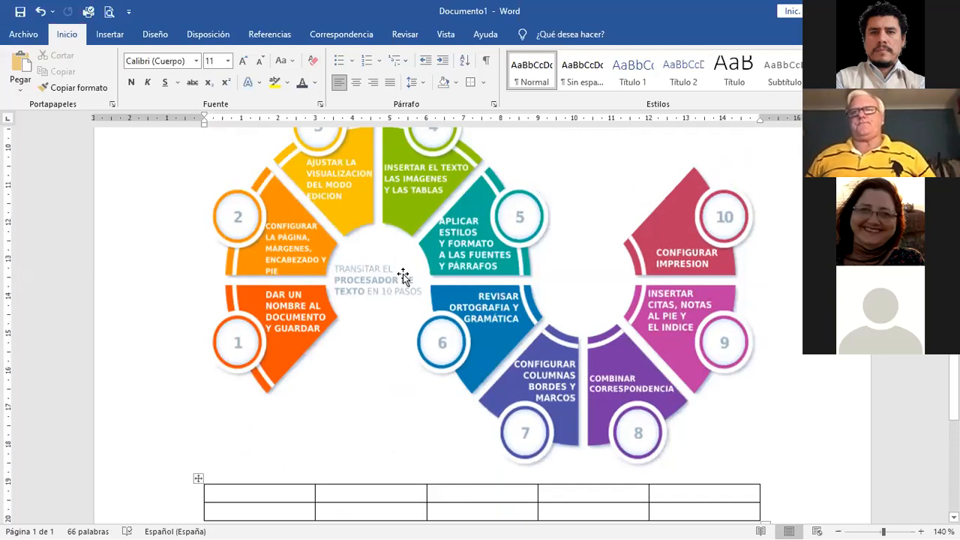
scroll(405, 248, "up", 5)
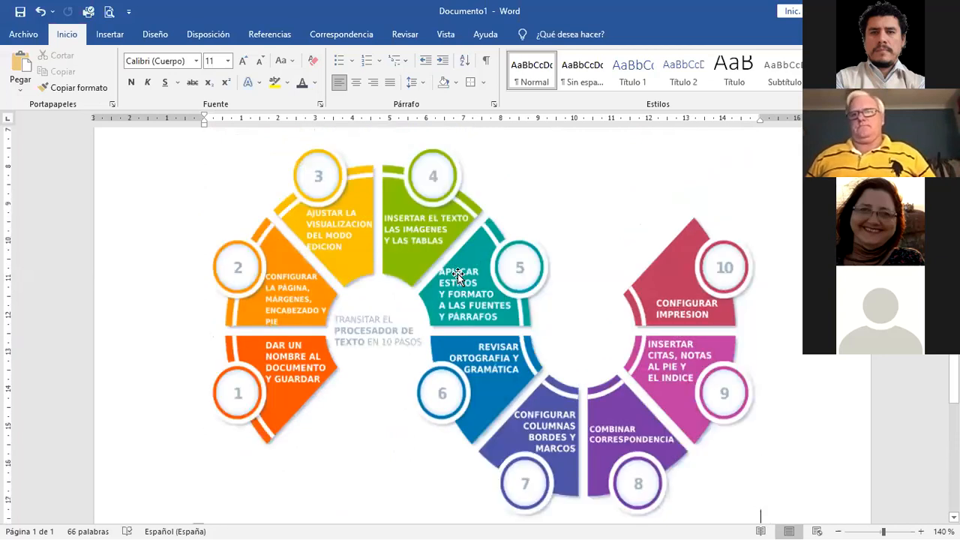
scroll(388, 216, "down", 3)
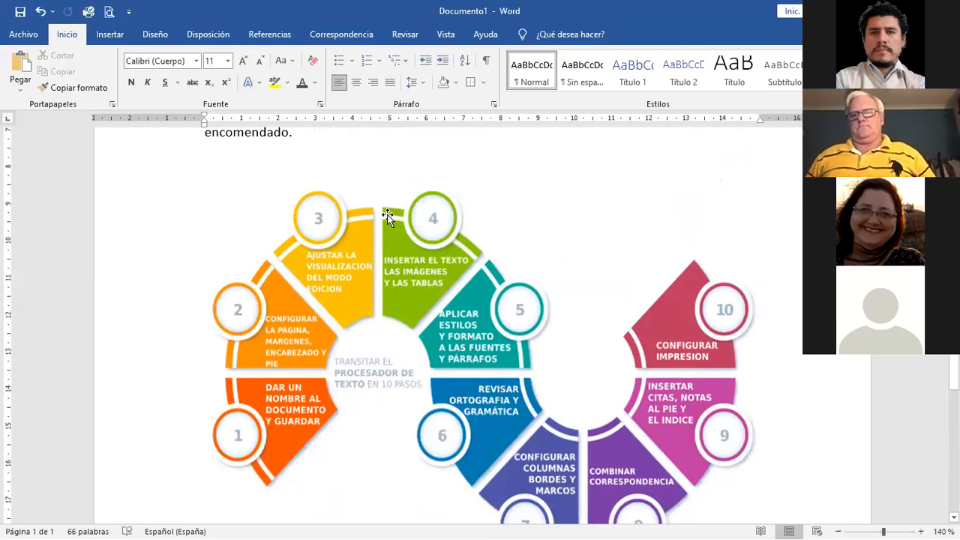
scroll(387, 218, "down", 3)
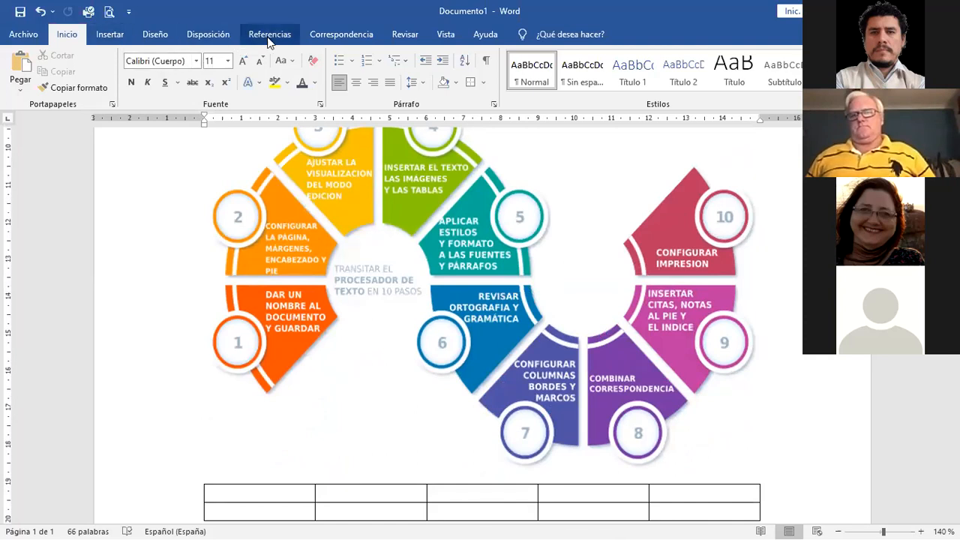
left_click(398, 34)
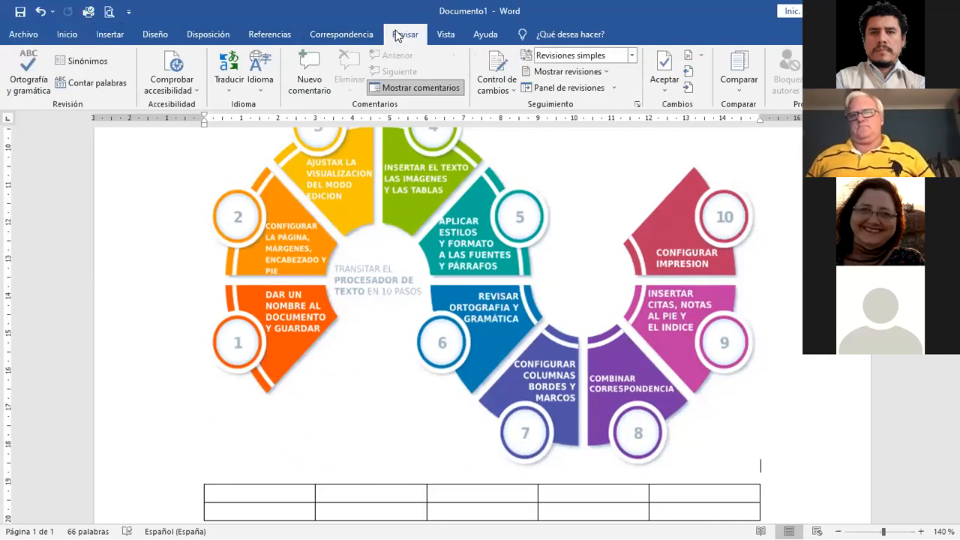
left_click(28, 63)
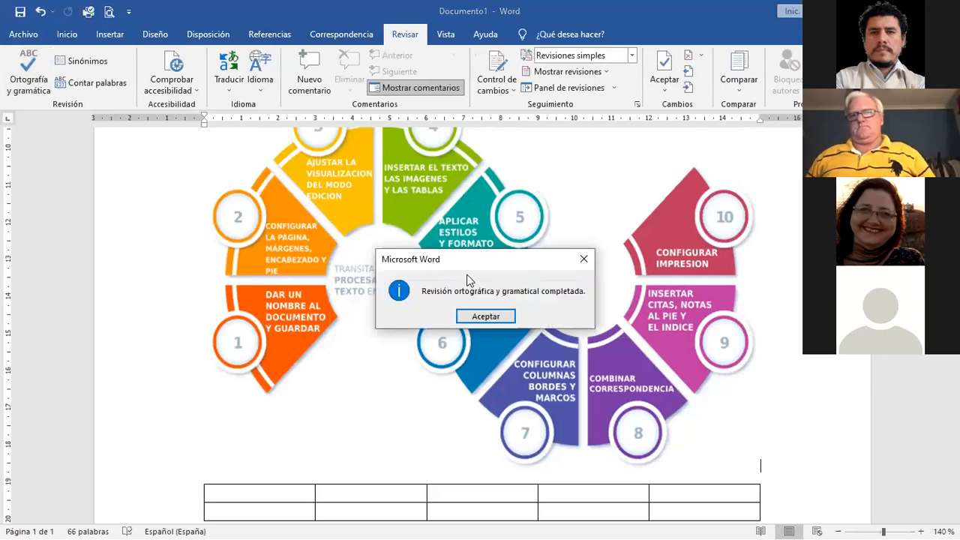
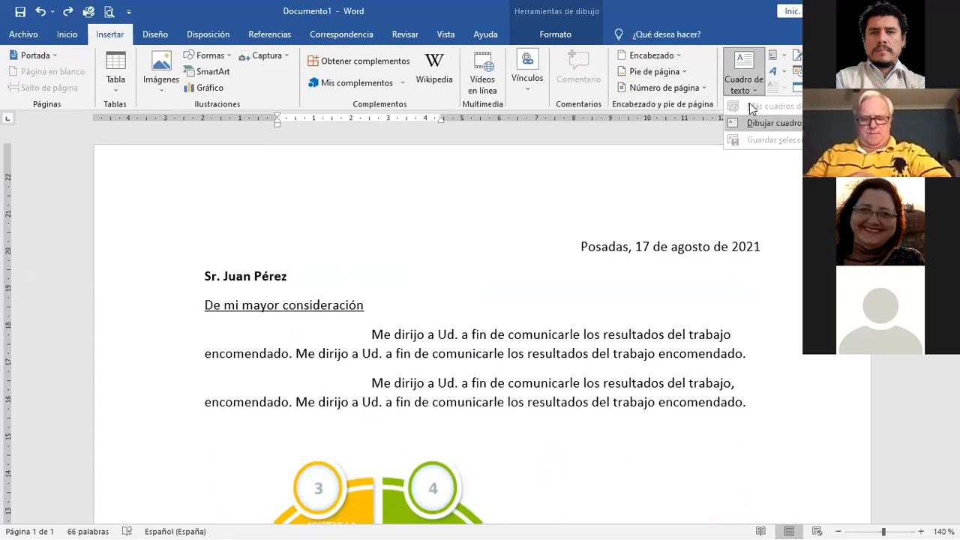
left_click(178, 197)
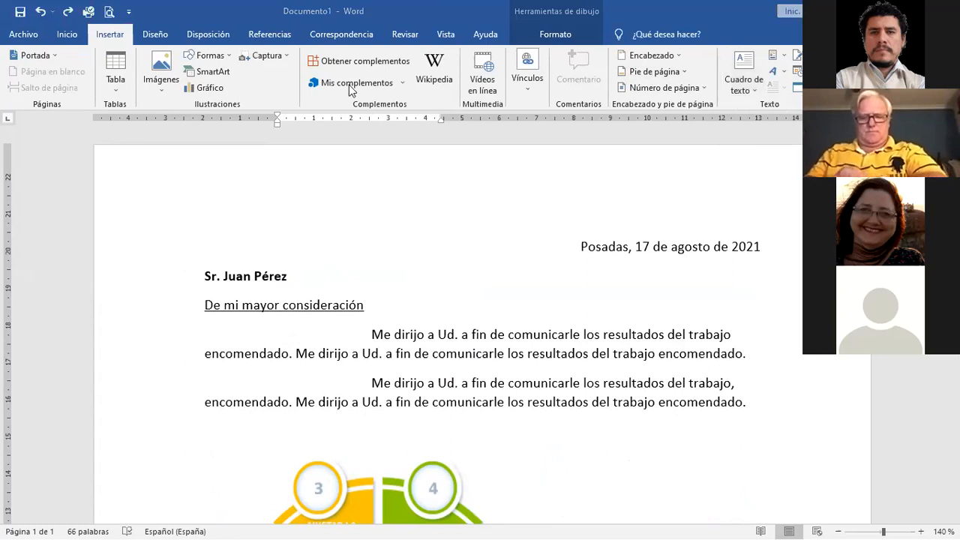
left_click(751, 69)
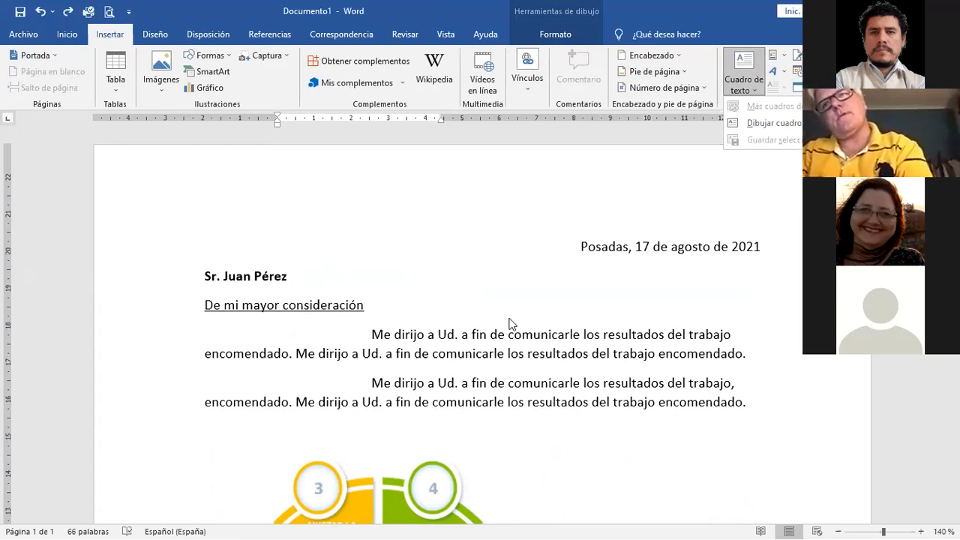
left_click(600, 278)
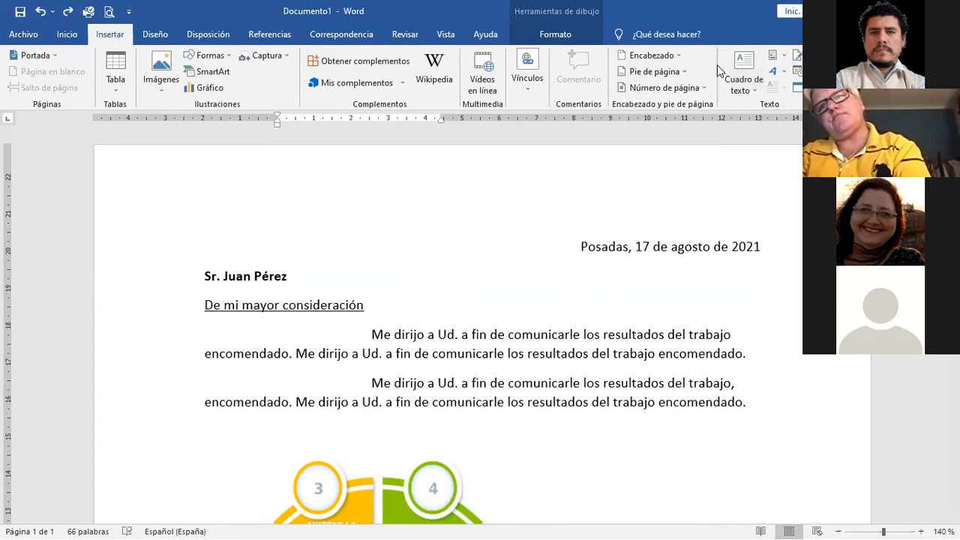
Step: Add a text box reading "Ref: Prueba" below the date and move it slightly right towards the page margin
left_click(746, 92)
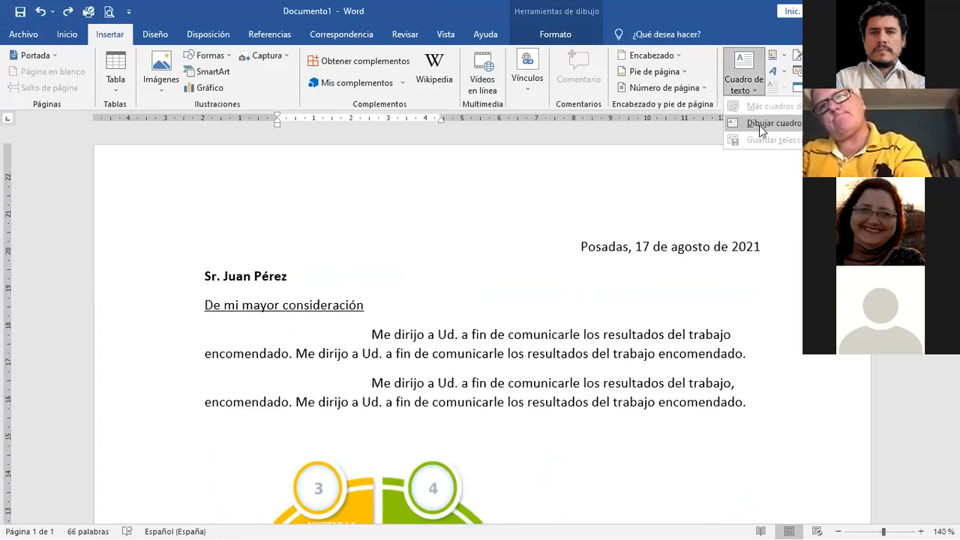
left_click(760, 125)
left_click_drag(484, 278, 723, 319)
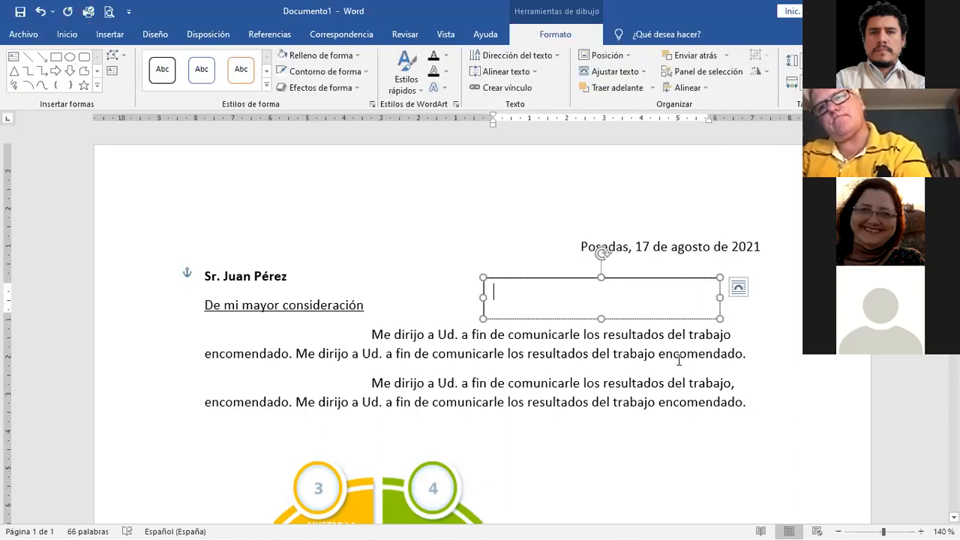
type("Ref: Prueba")
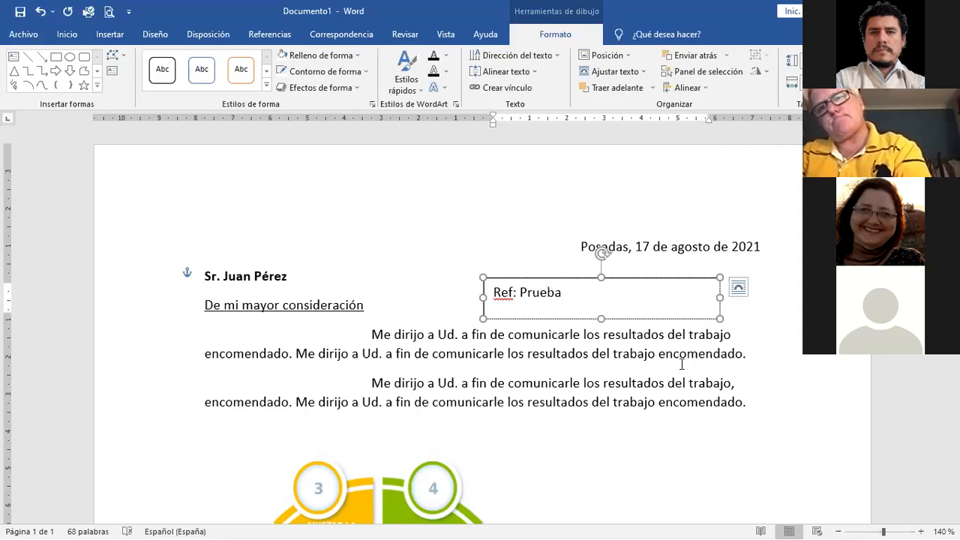
left_click(674, 433)
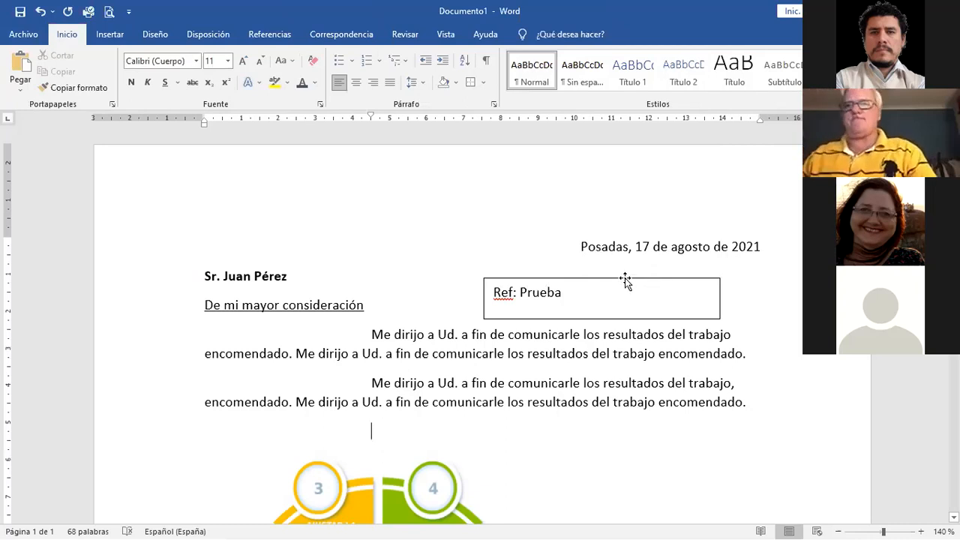
left_click_drag(609, 309, 572, 362)
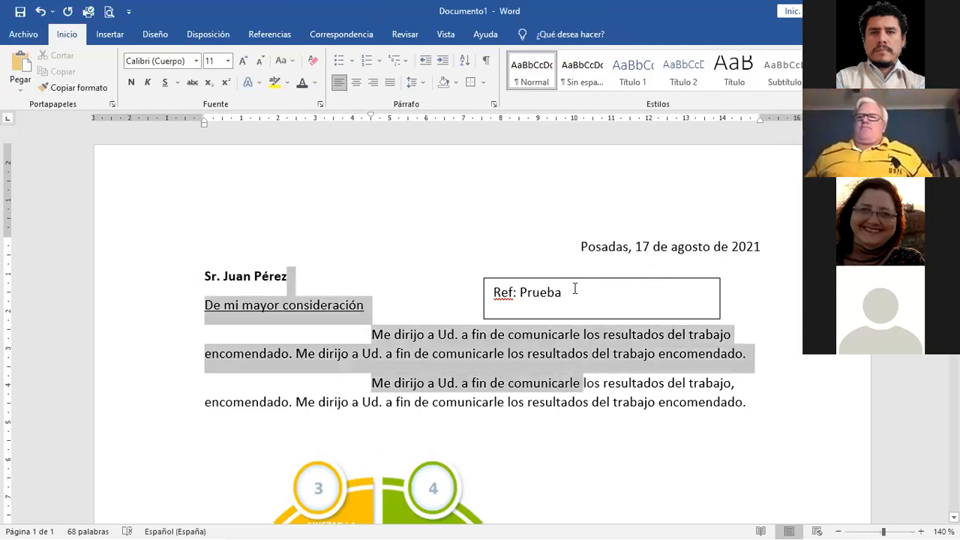
left_click_drag(568, 279, 604, 280)
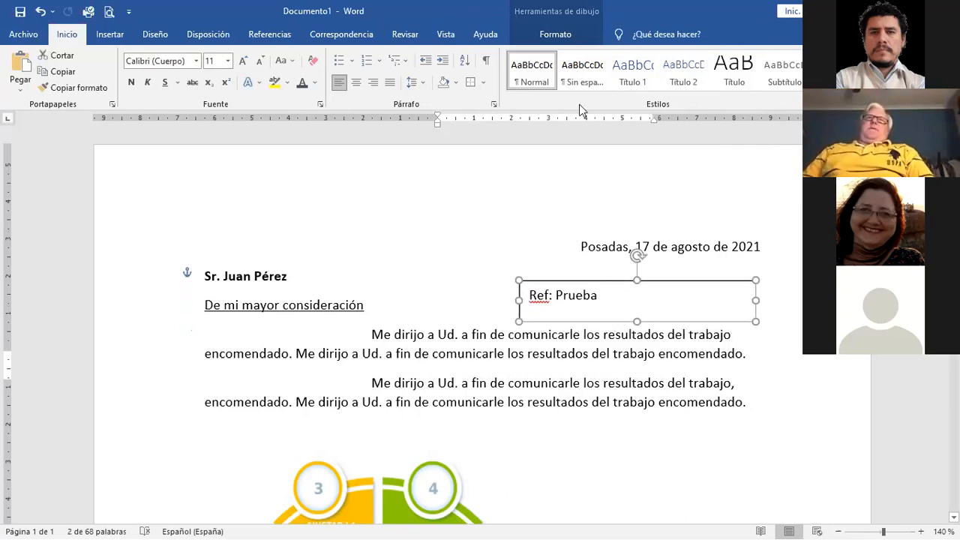
Step: Review the text-wrapping options available for the "Ref: Prueba" text box
left_click(555, 35)
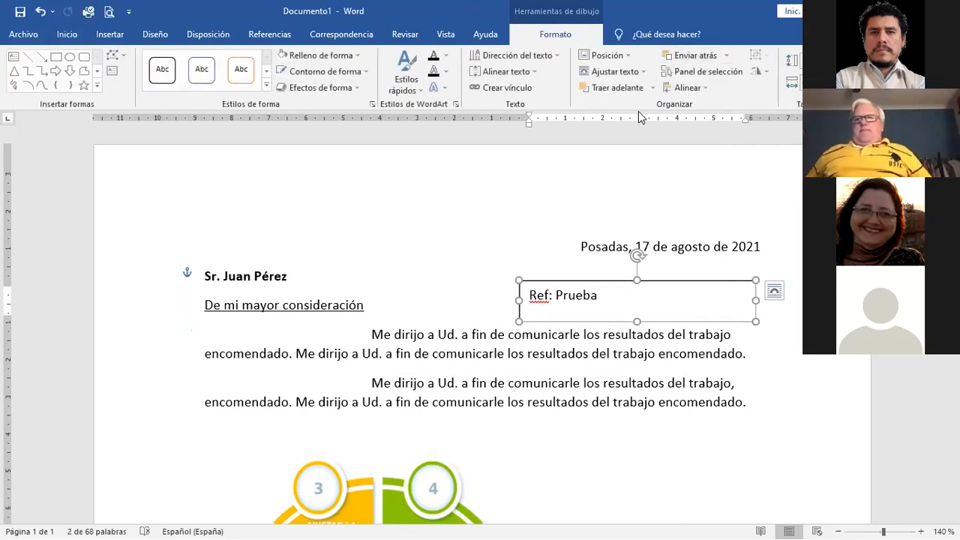
right_click(547, 278)
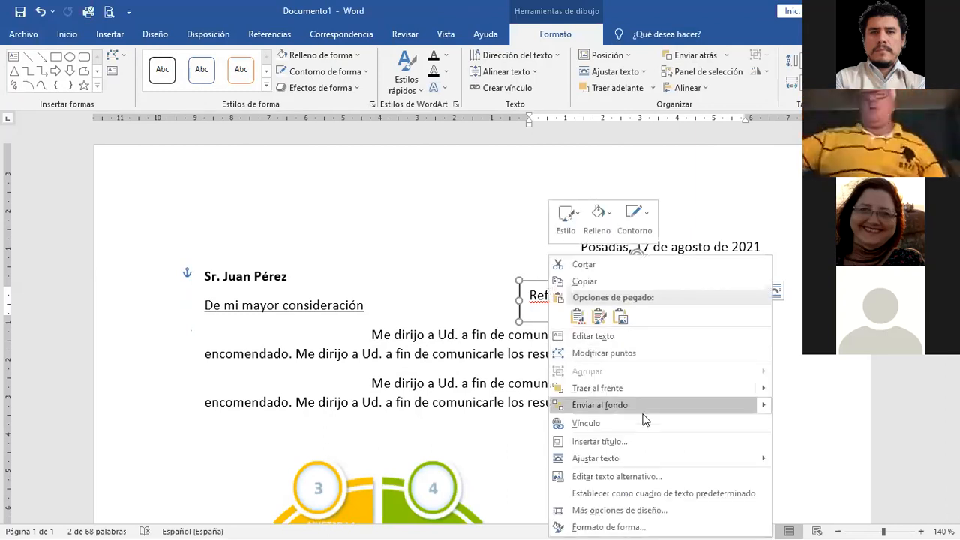
mouse_move(640, 458)
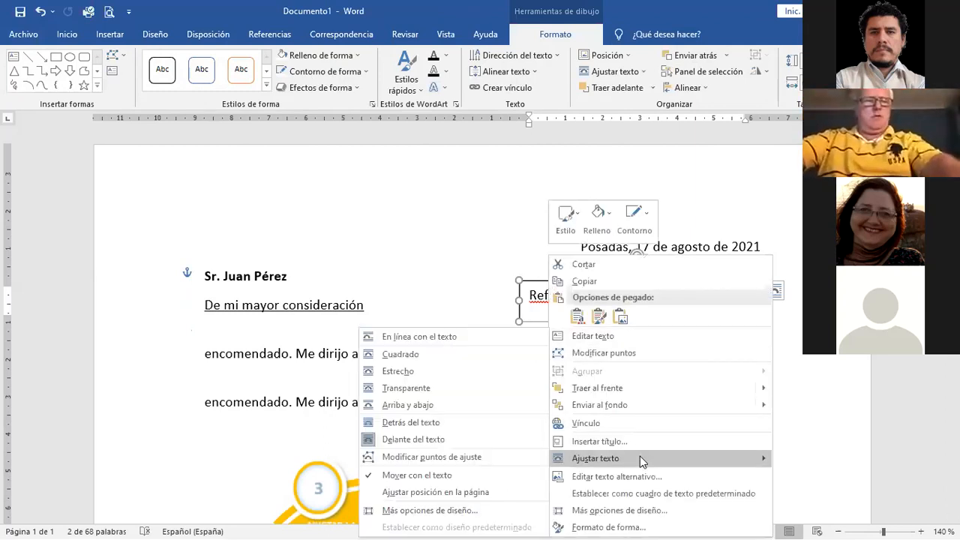
left_click(436, 442)
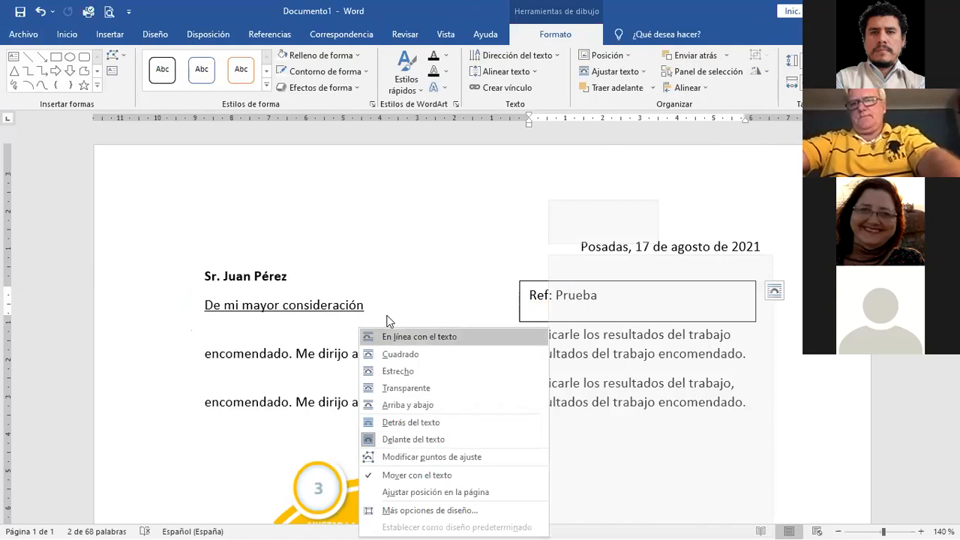
left_click(406, 247)
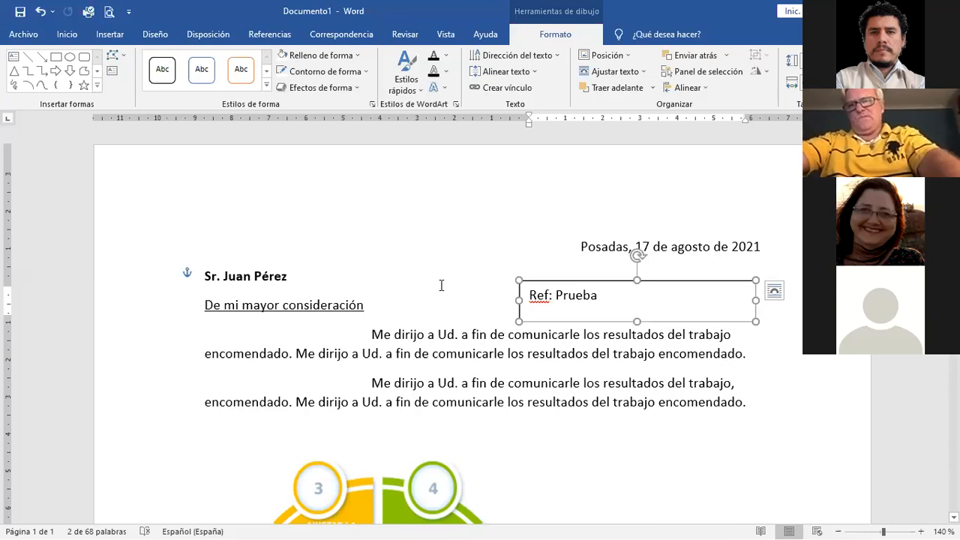
Step: Apply the ready-made diagonal CONFIDENCIAL 1 watermark to the letter and check it across the page
left_click(115, 36)
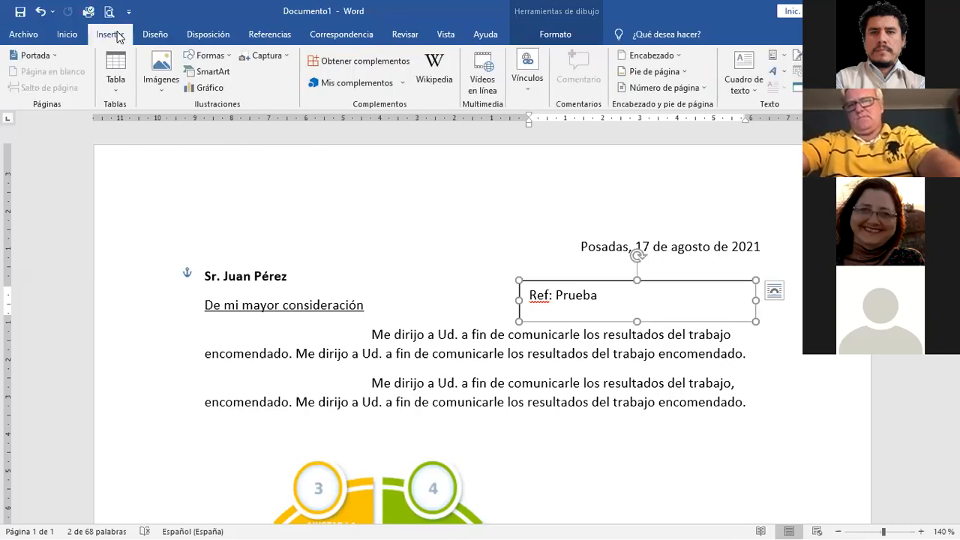
left_click(153, 37)
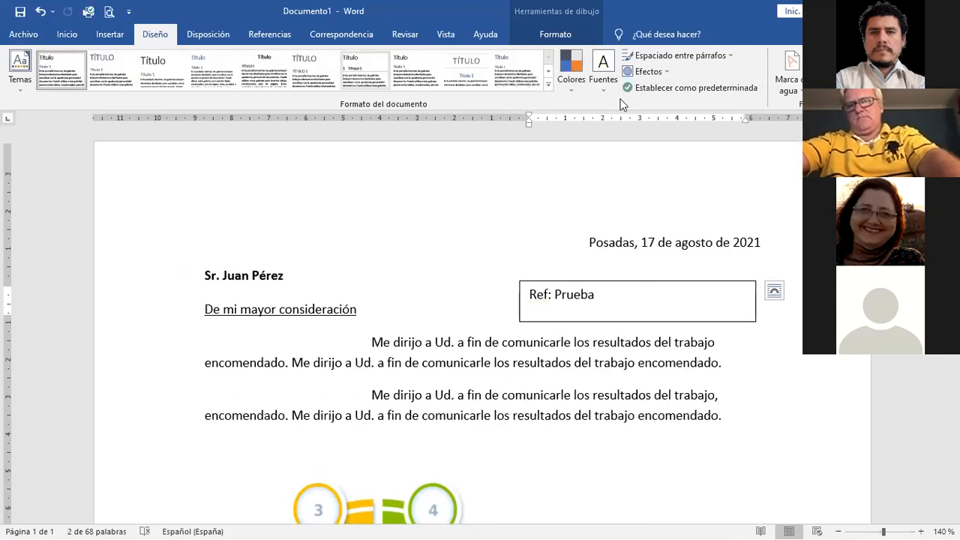
left_click(436, 319)
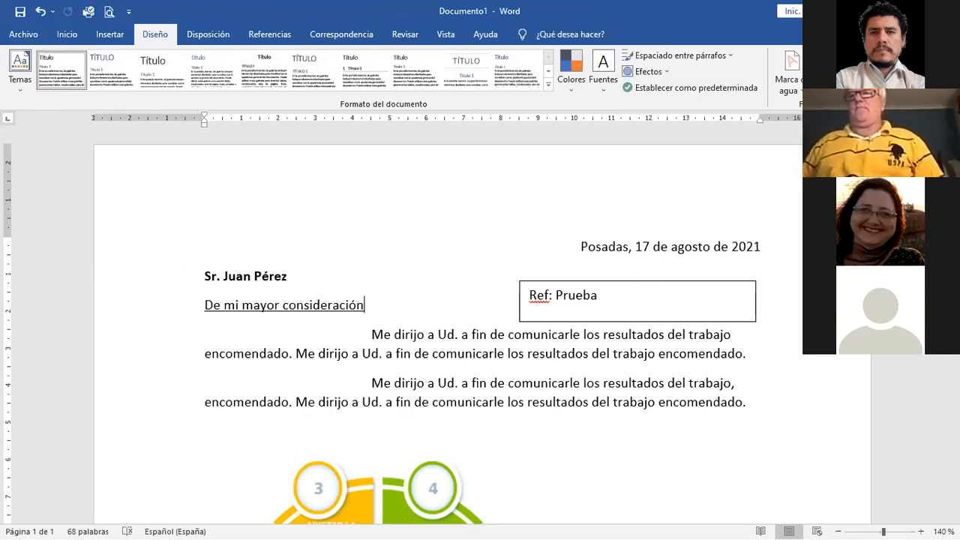
left_click(793, 67)
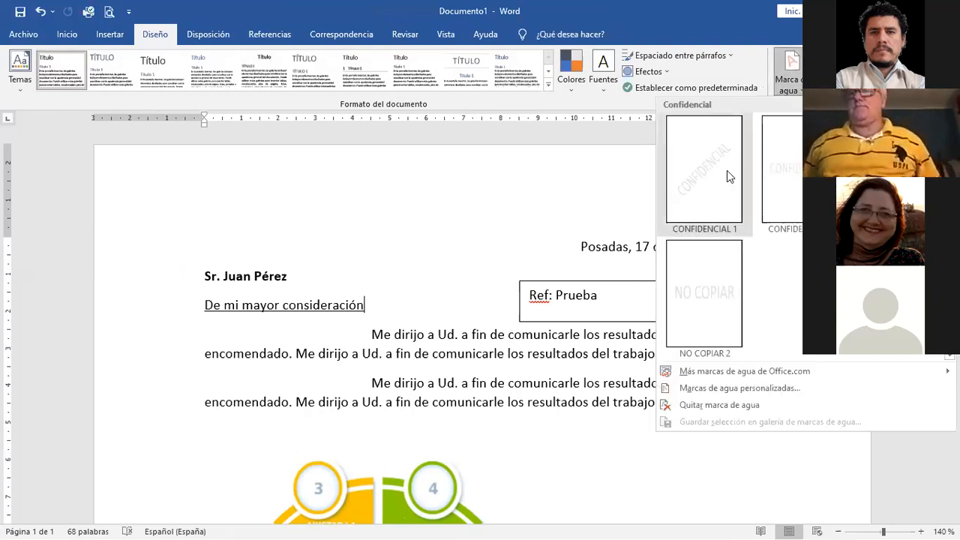
left_click(695, 203)
scroll(610, 294, "down", 5)
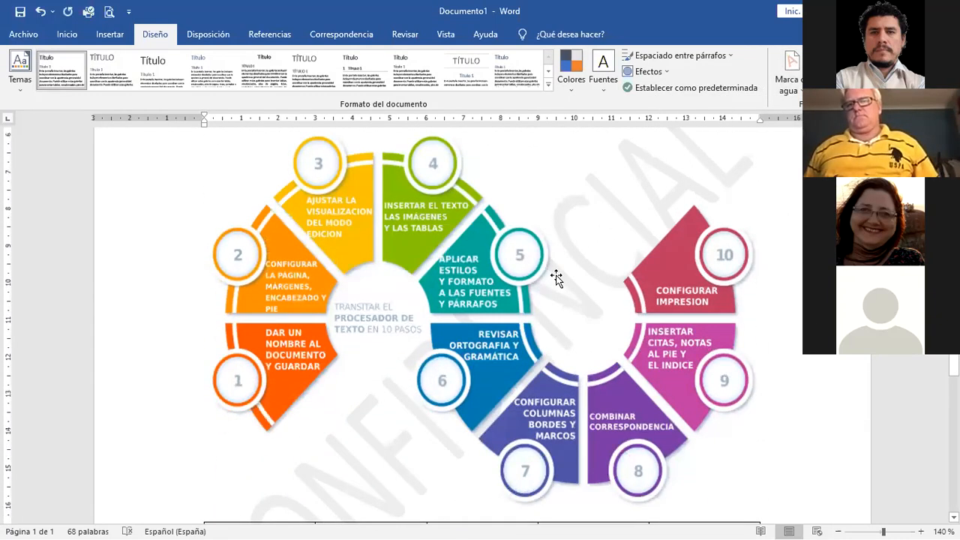
scroll(627, 249, "down", 3)
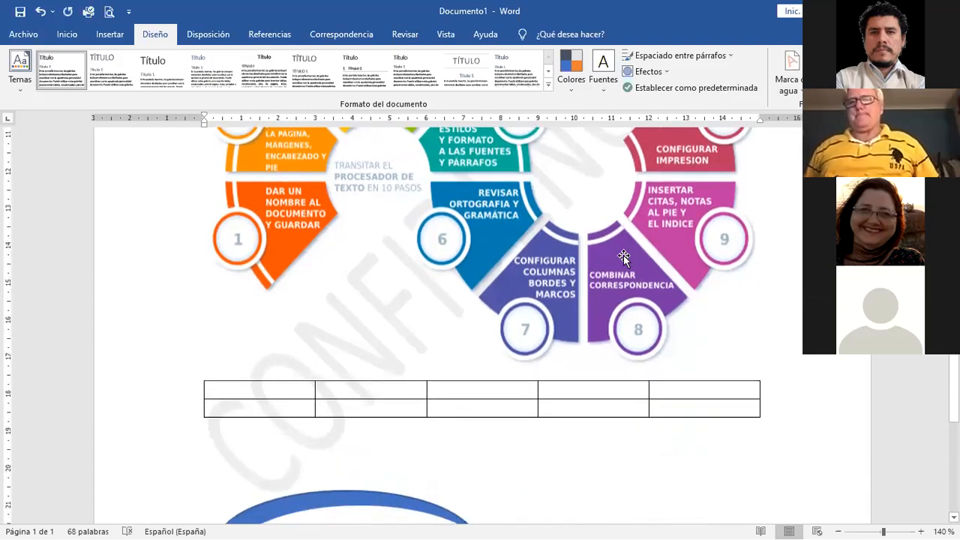
scroll(623, 257, "down", 1)
scroll(440, 270, "down", 2)
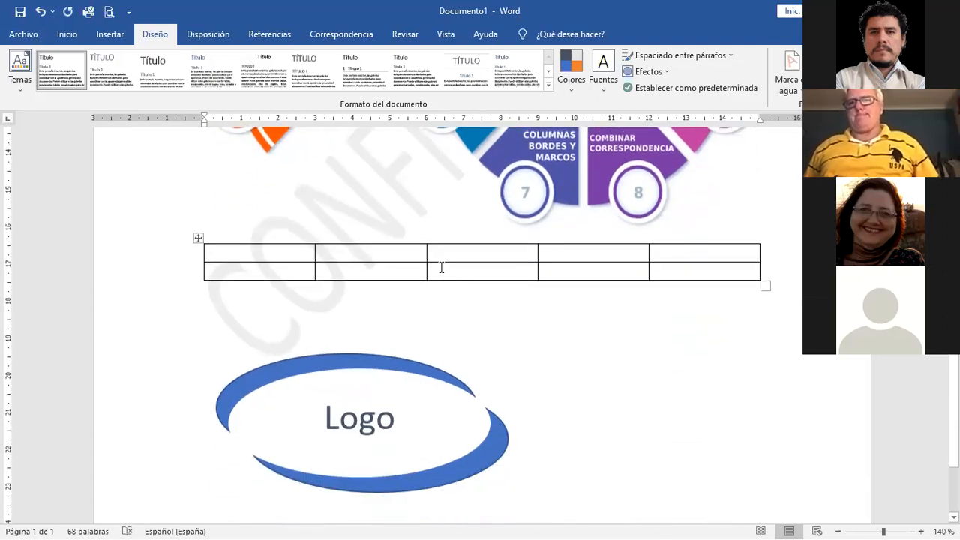
scroll(441, 267, "down", 1)
scroll(441, 267, "up", 4)
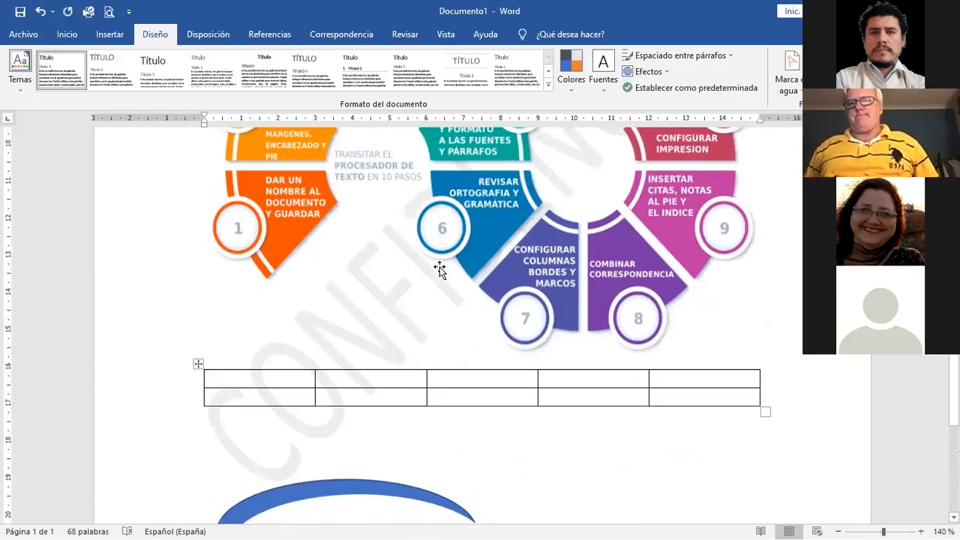
scroll(442, 269, "up", 5)
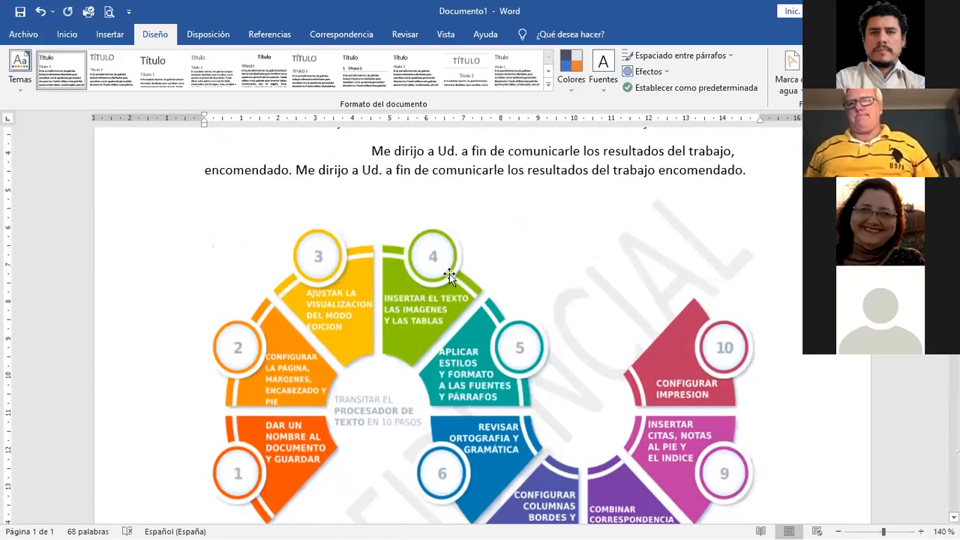
Step: Customize the text watermark to read "Borrador" and check how it sits behind the infographic and table
left_click(691, 237)
left_click(664, 208)
left_click(787, 75)
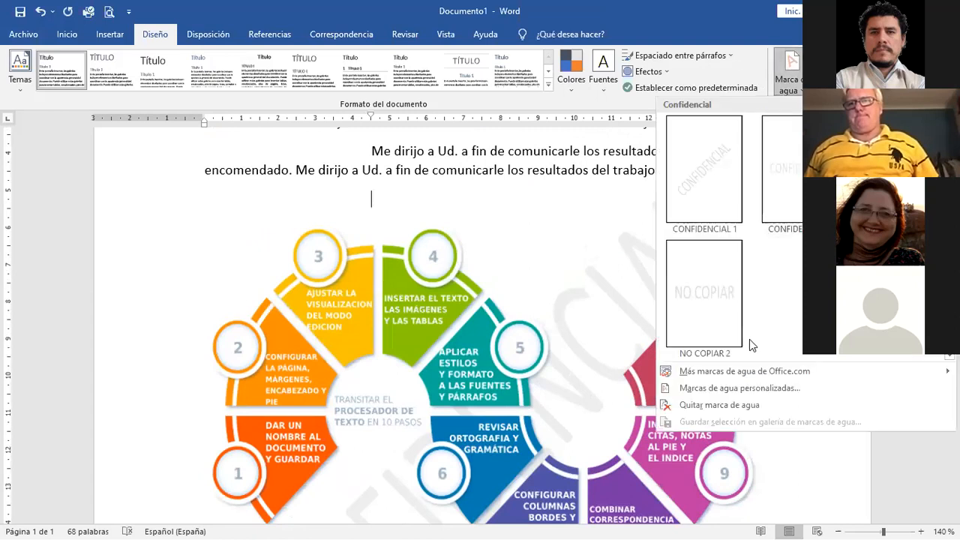
left_click(736, 389)
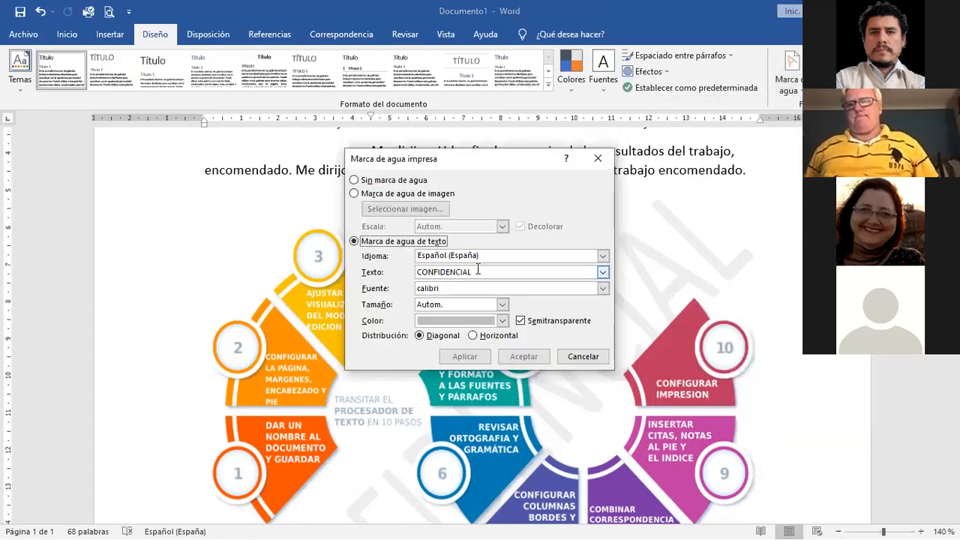
left_click_drag(480, 272, 391, 272)
type("Borrador")
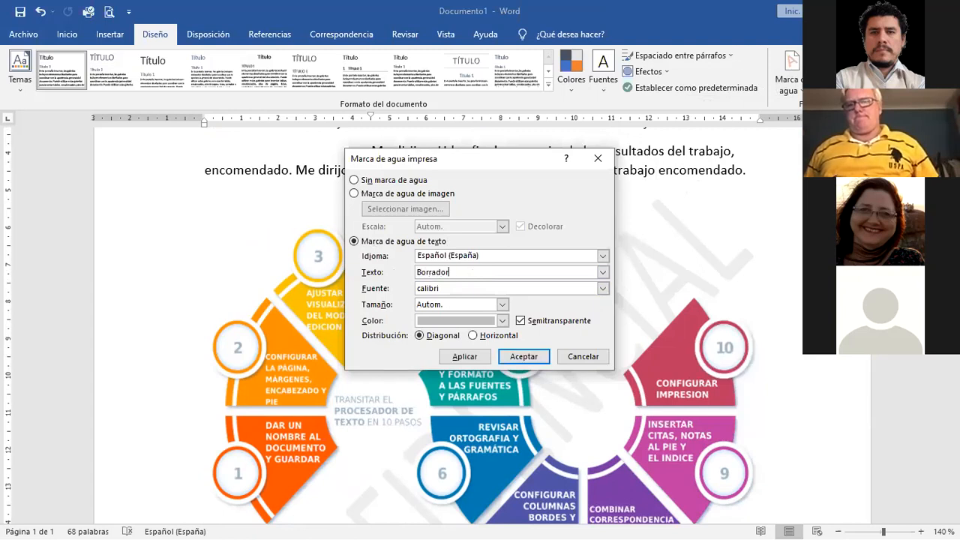
left_click(523, 356)
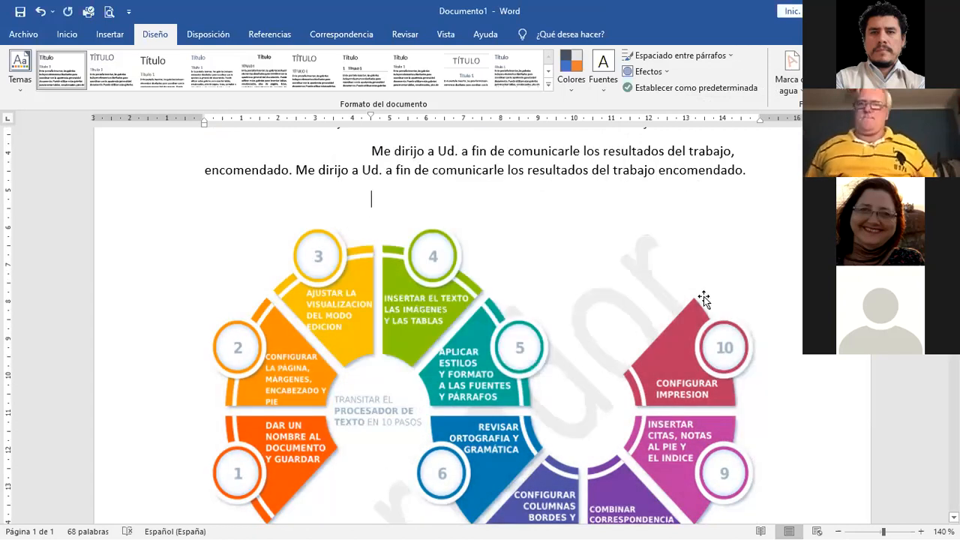
scroll(653, 322, "down", 3)
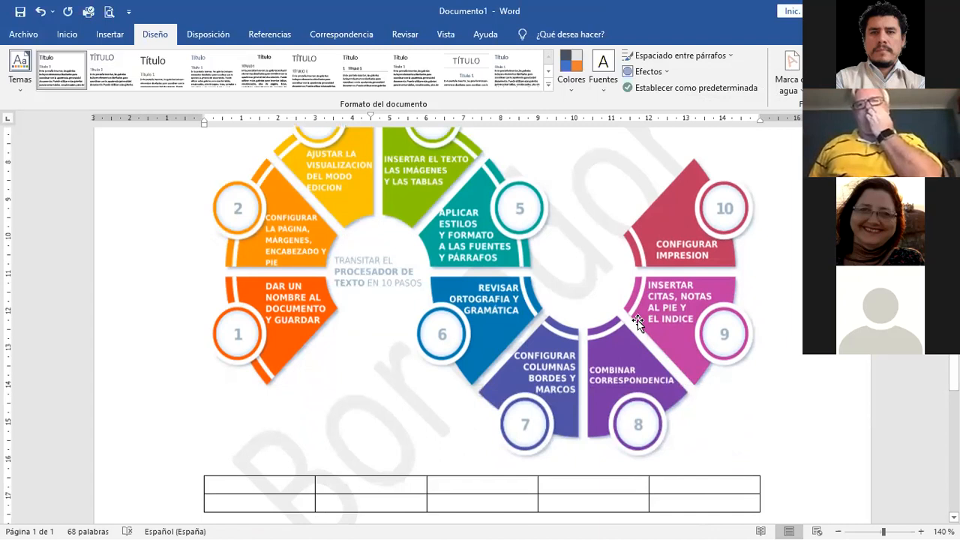
scroll(639, 319, "down", 7)
scroll(645, 316, "up", 12)
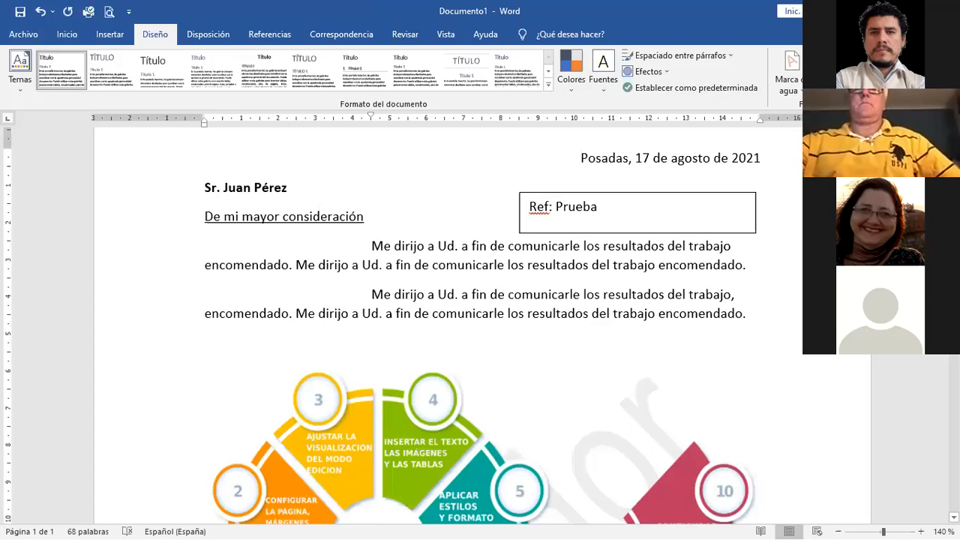
Step: Add a dashed box page border, ½ pt wide in the automatic color, to the whole document
left_click(429, 211)
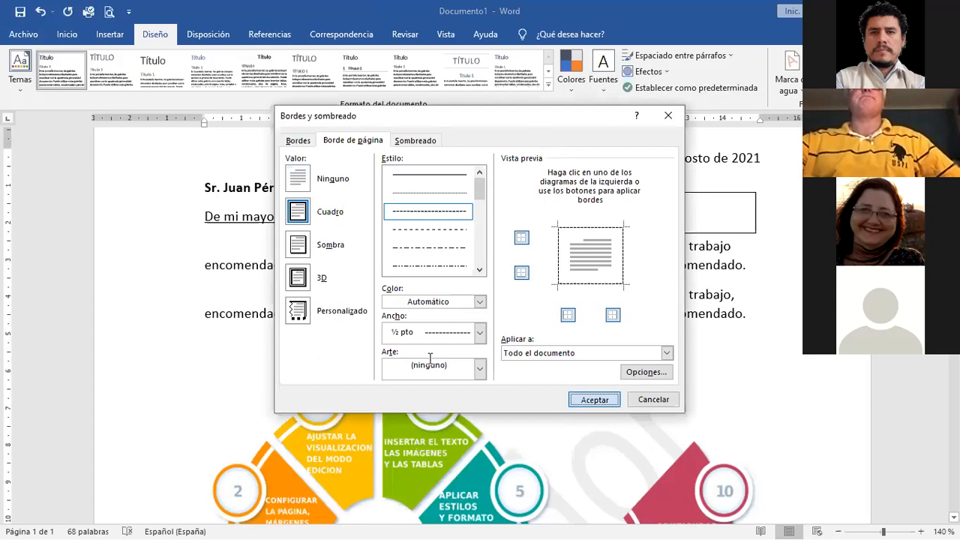
key("Return")
scroll(536, 368, "up", 2)
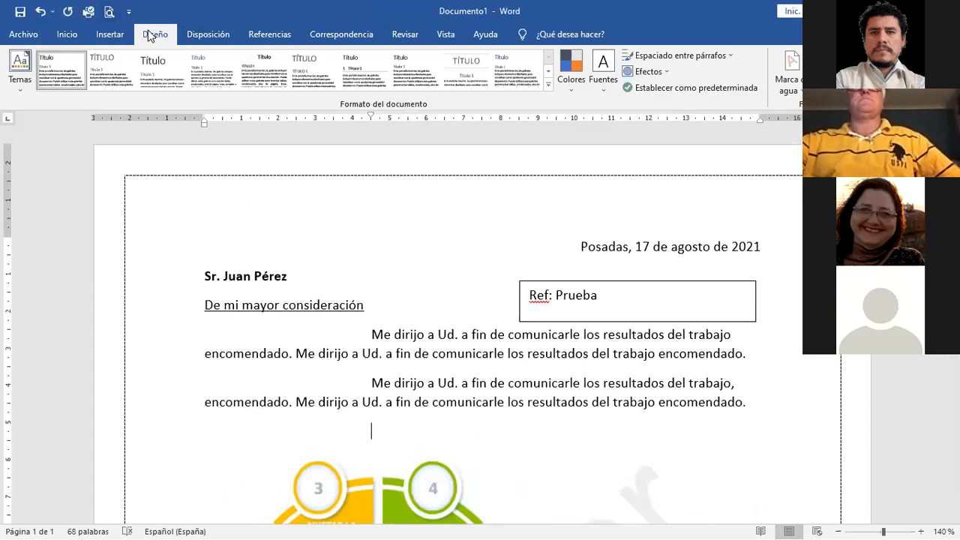
left_click(113, 36)
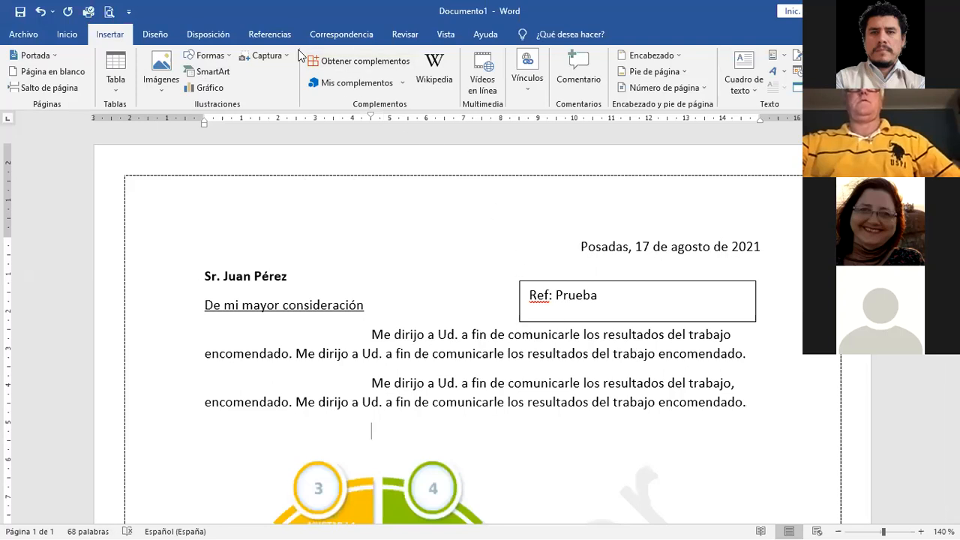
left_click(349, 34)
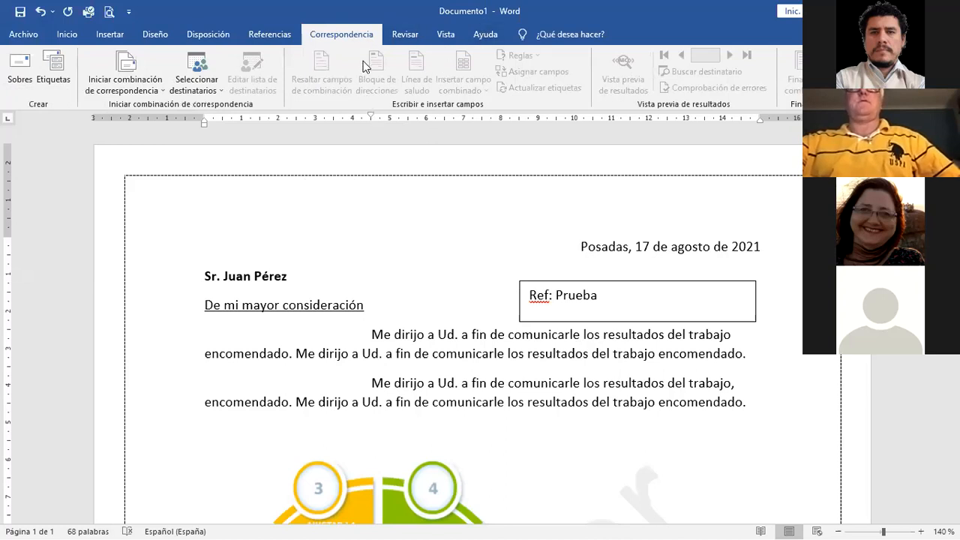
Step: Switch to the blank OpenOffice Writer document and examine its file, editing and view commands
left_click(330, 235)
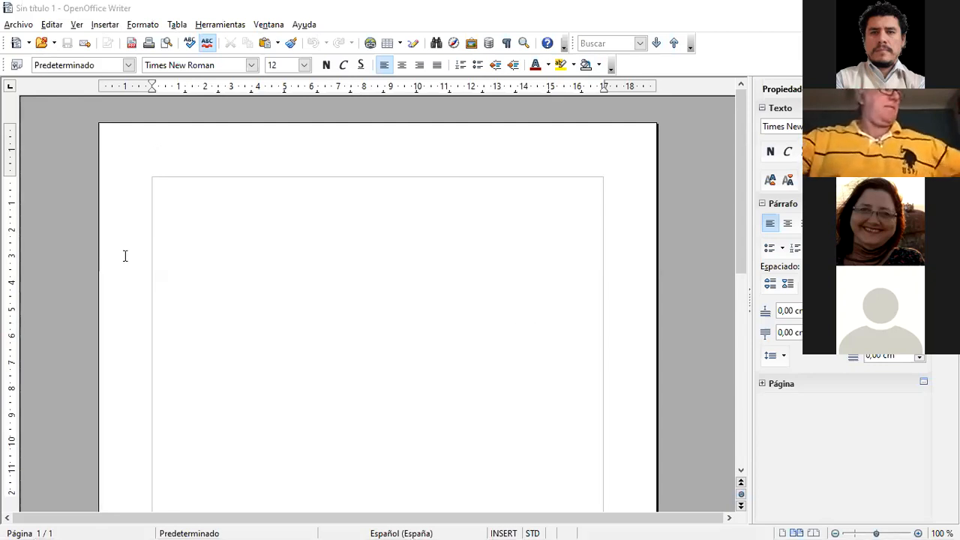
left_click(24, 26)
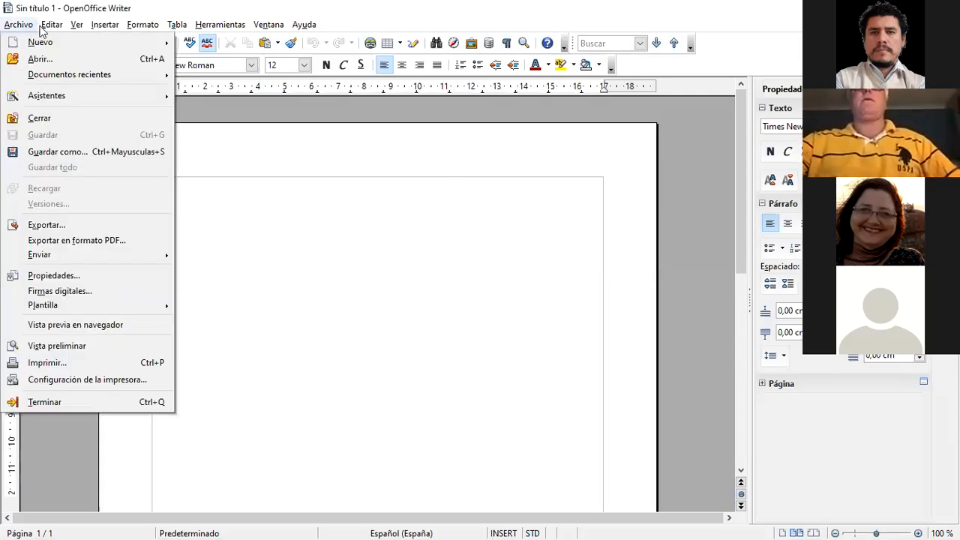
mouse_move(18, 28)
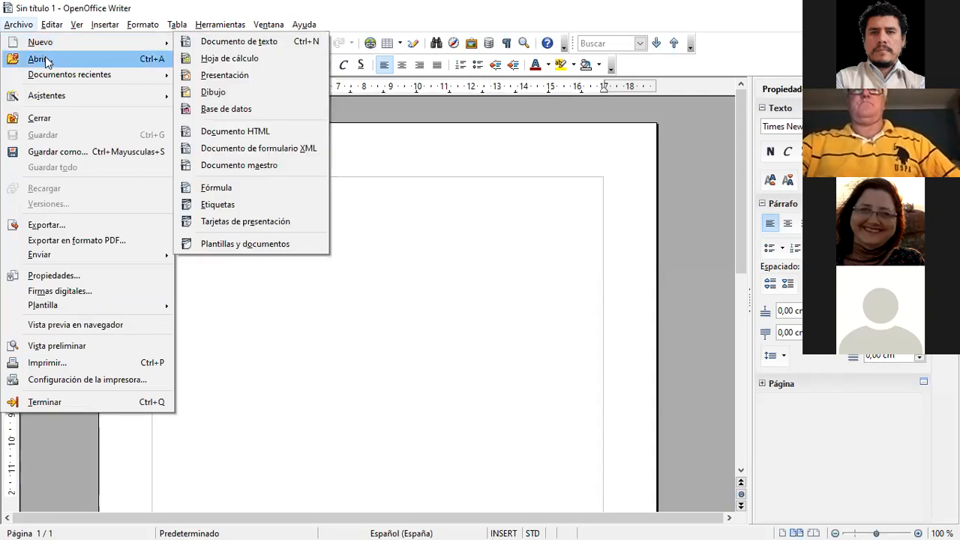
mouse_move(63, 96)
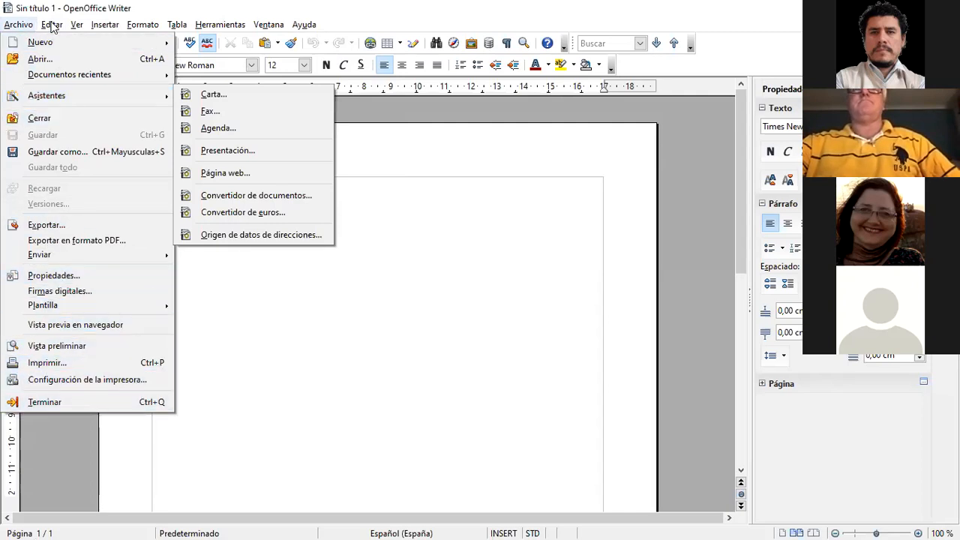
left_click(52, 25)
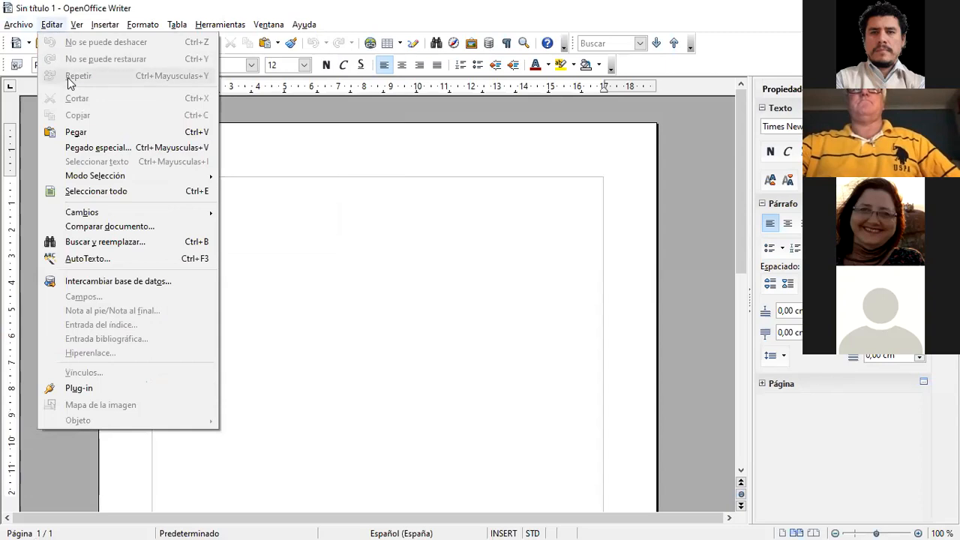
left_click(47, 26)
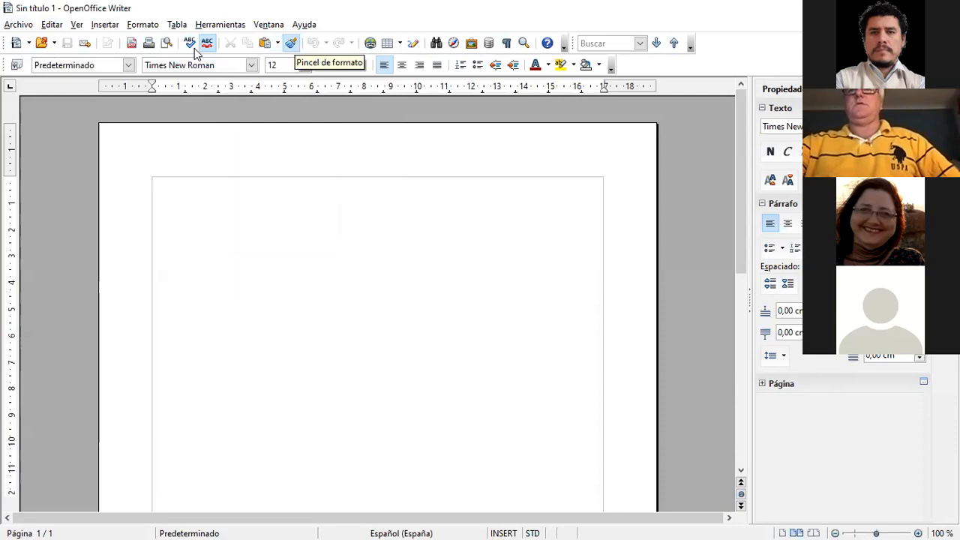
left_click(52, 25)
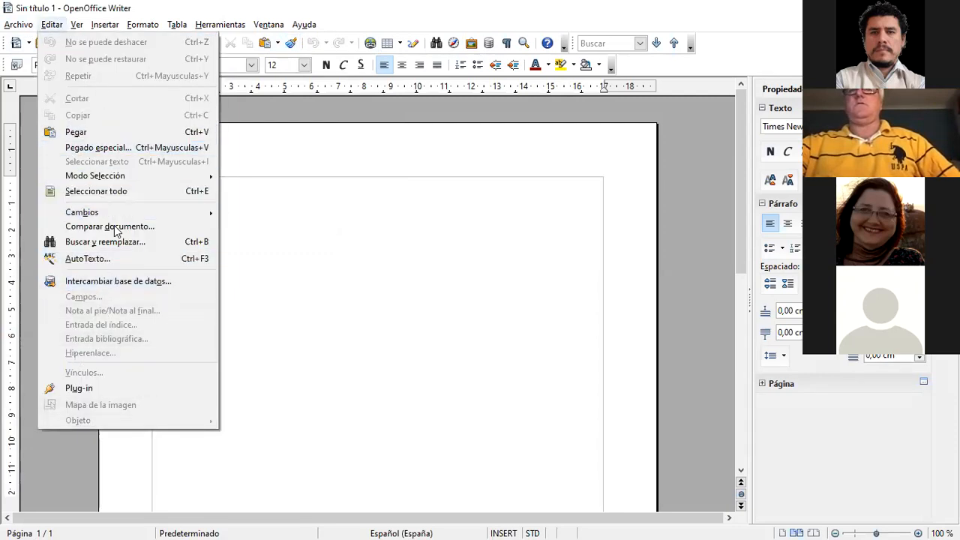
mouse_move(78, 28)
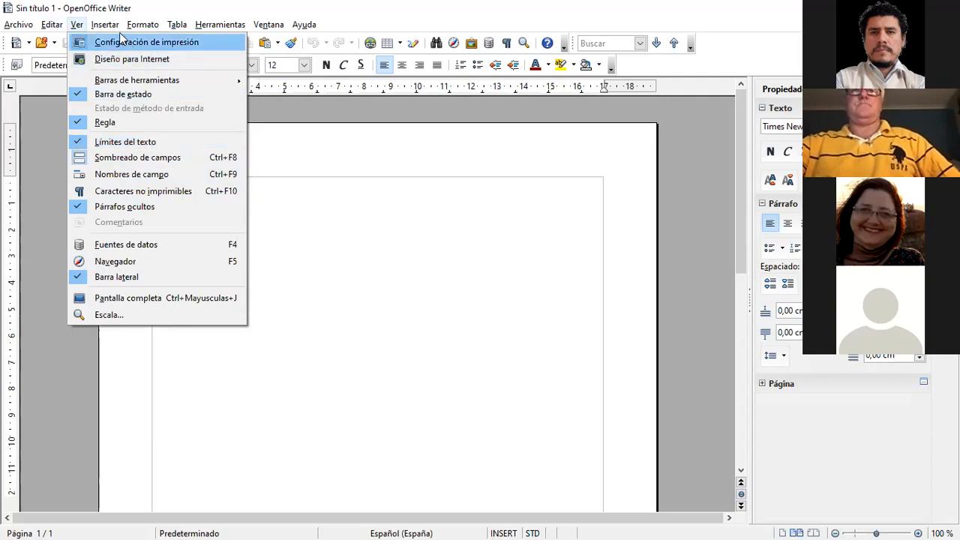
Step: Examine the commands for inserting tables and images, managing tables, and formatting, including autocorrection and object anchoring
mouse_move(107, 27)
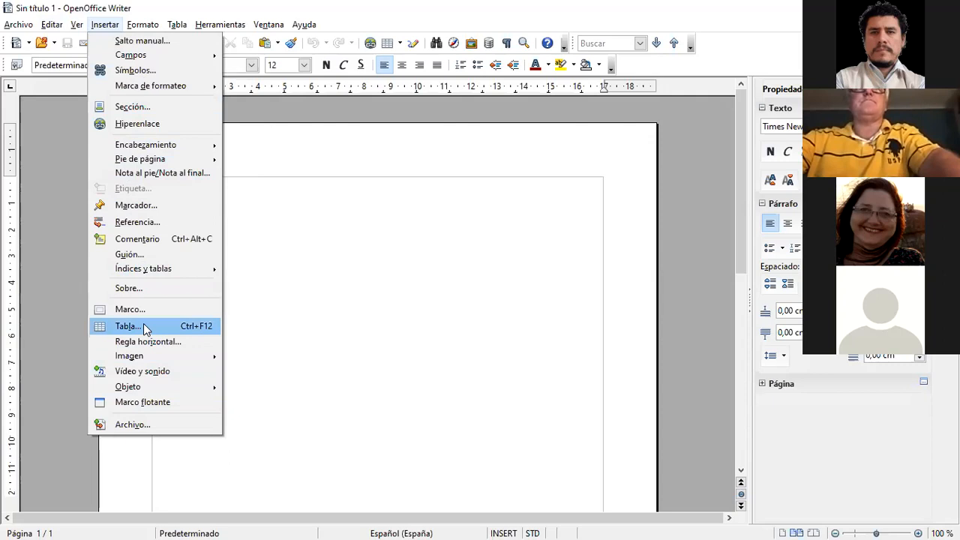
mouse_move(138, 359)
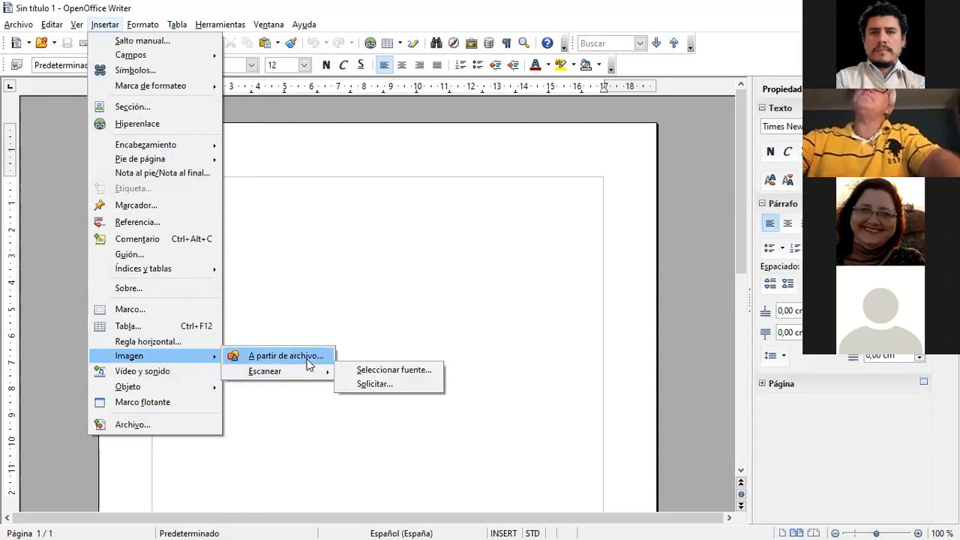
mouse_move(306, 363)
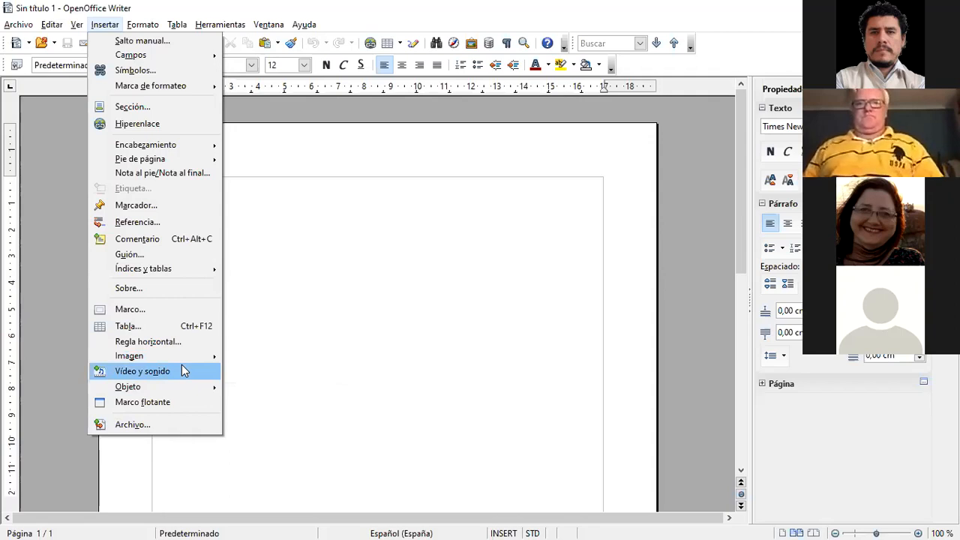
left_click(309, 267)
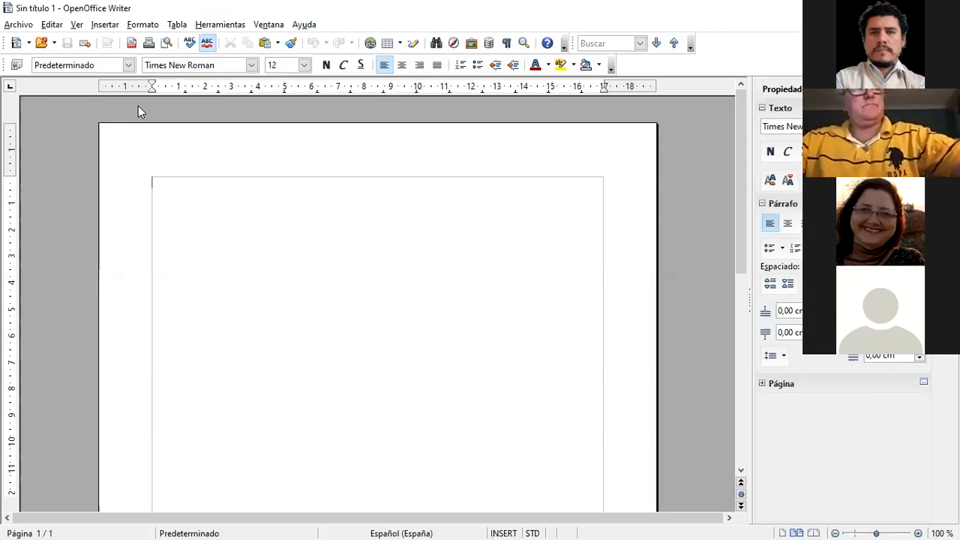
left_click(178, 24)
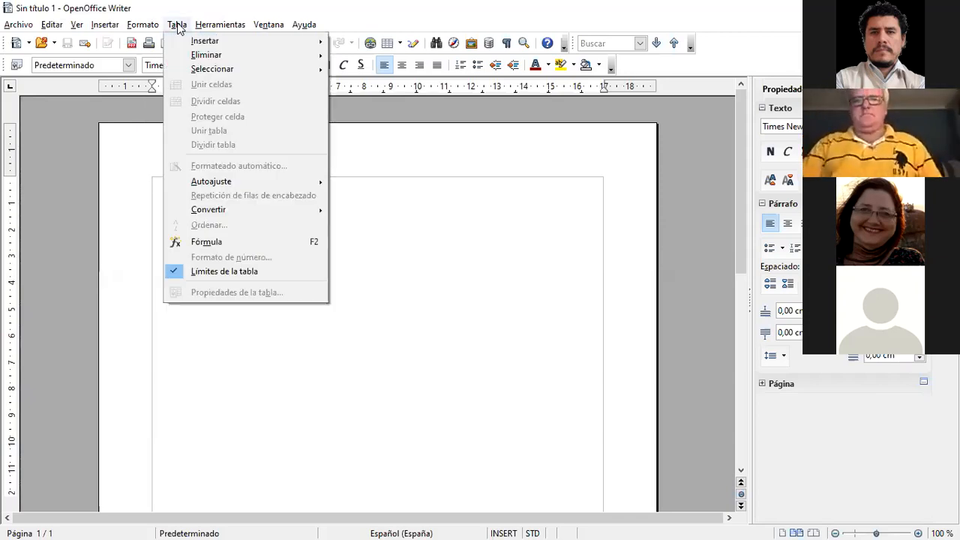
left_click(143, 30)
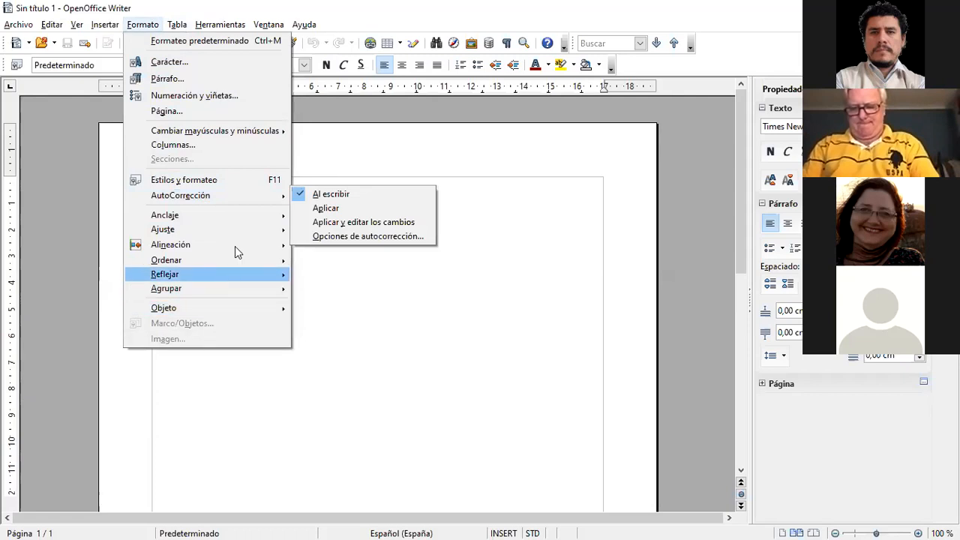
mouse_move(240, 217)
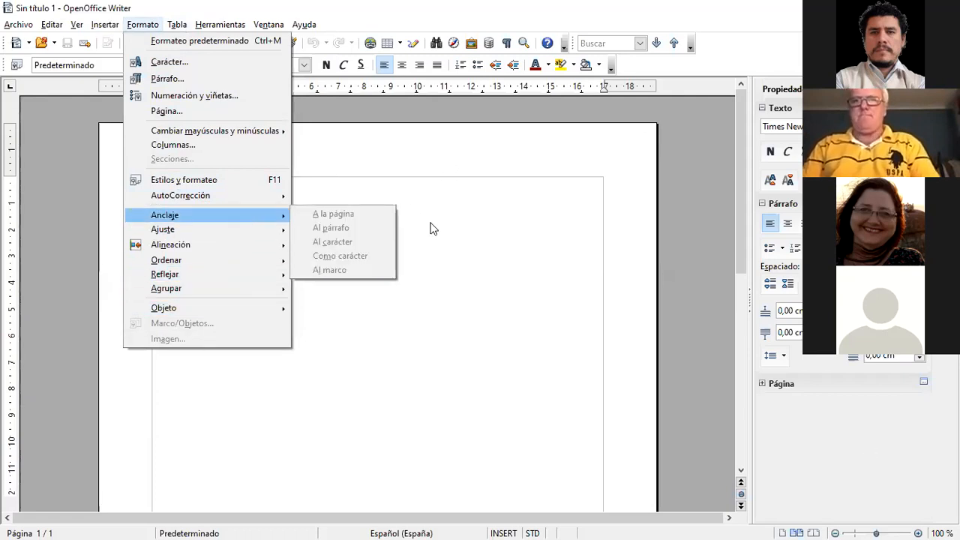
left_click(340, 191)
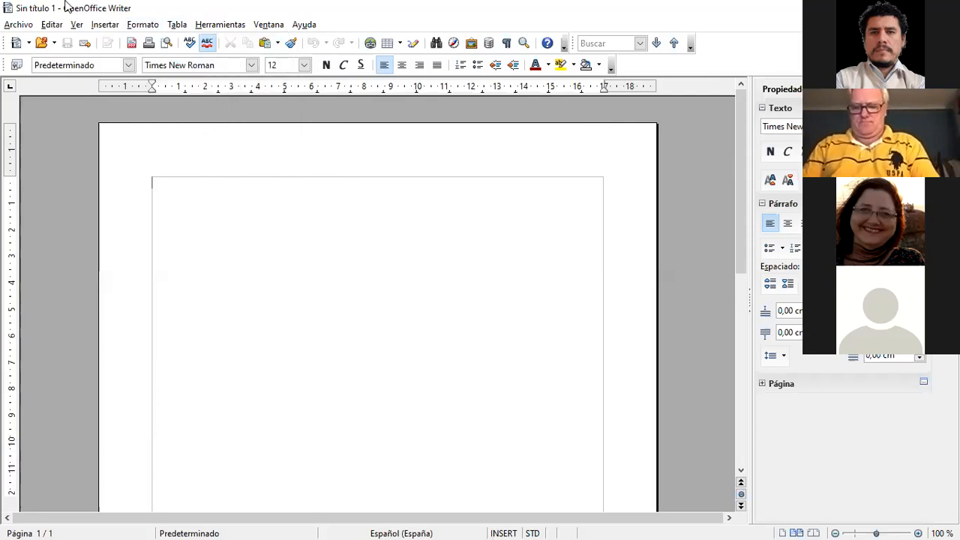
Step: Examine the table commands and the tools commands for spelling, numbering, mail merge and updating
left_click(180, 26)
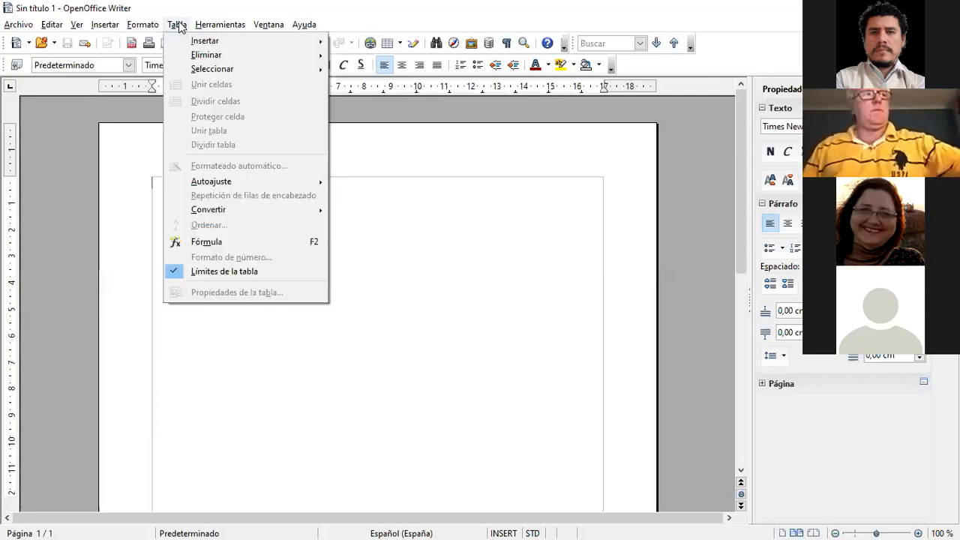
left_click(180, 25)
left_click(204, 24)
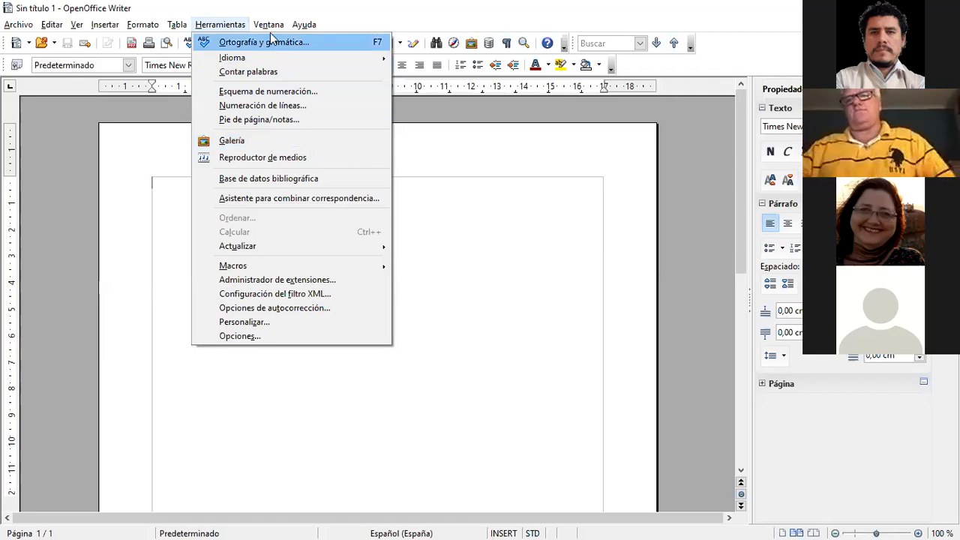
left_click(275, 238)
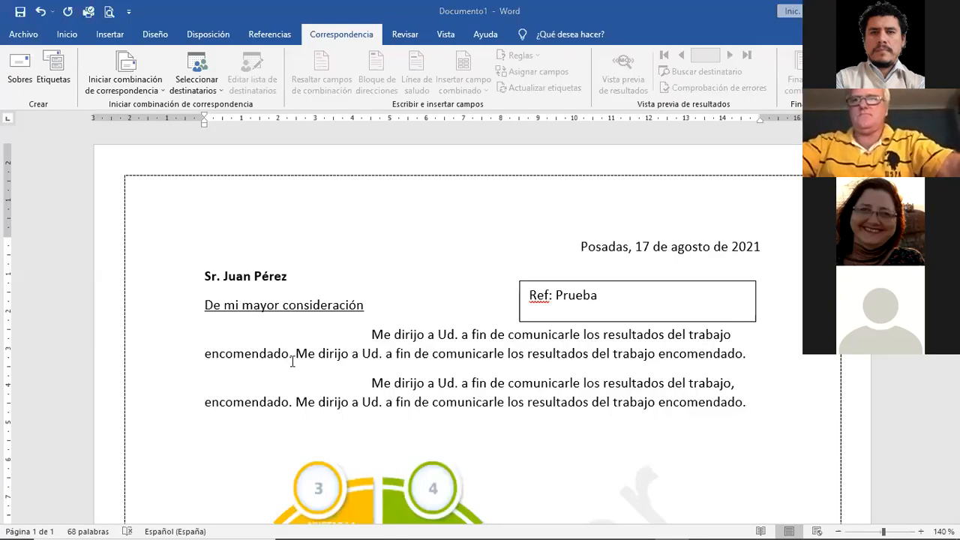
Step: Switch to the Word letter and delete the empty five-column table between the infographic and the logo
scroll(260, 343, "down", 5)
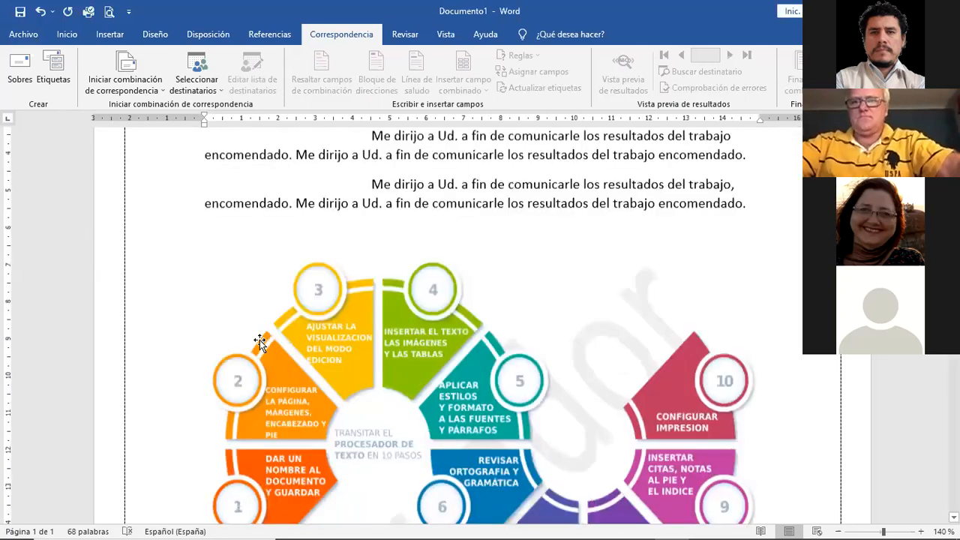
scroll(279, 302, "down", 5)
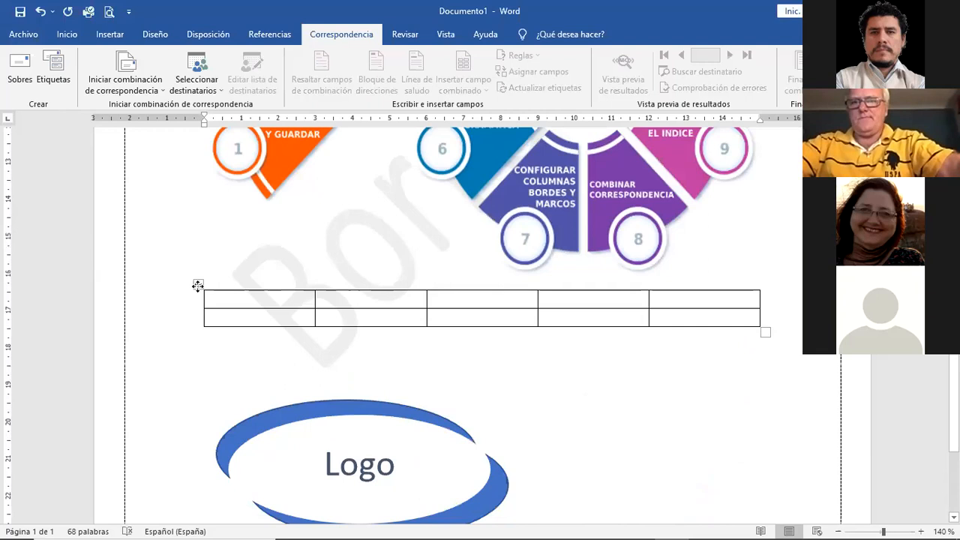
left_click(198, 287)
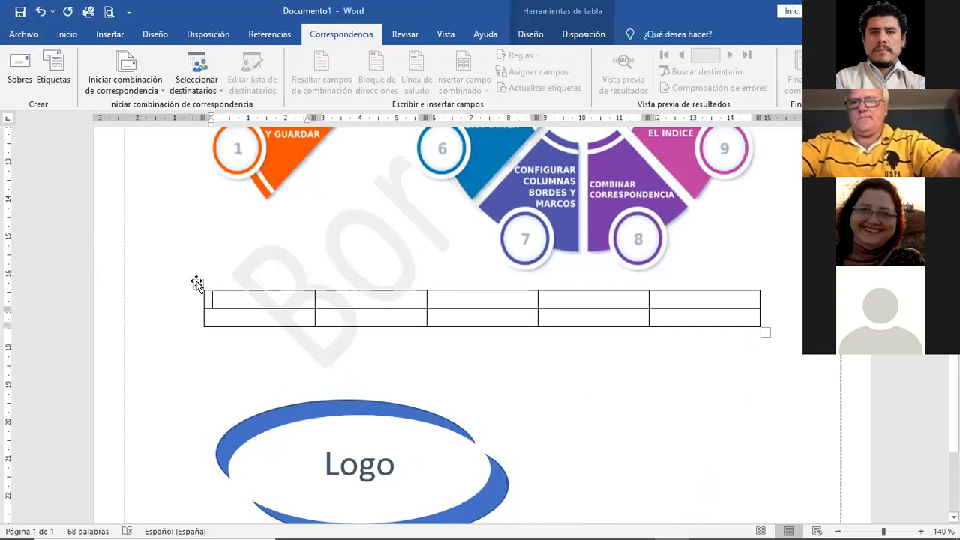
left_click(196, 283)
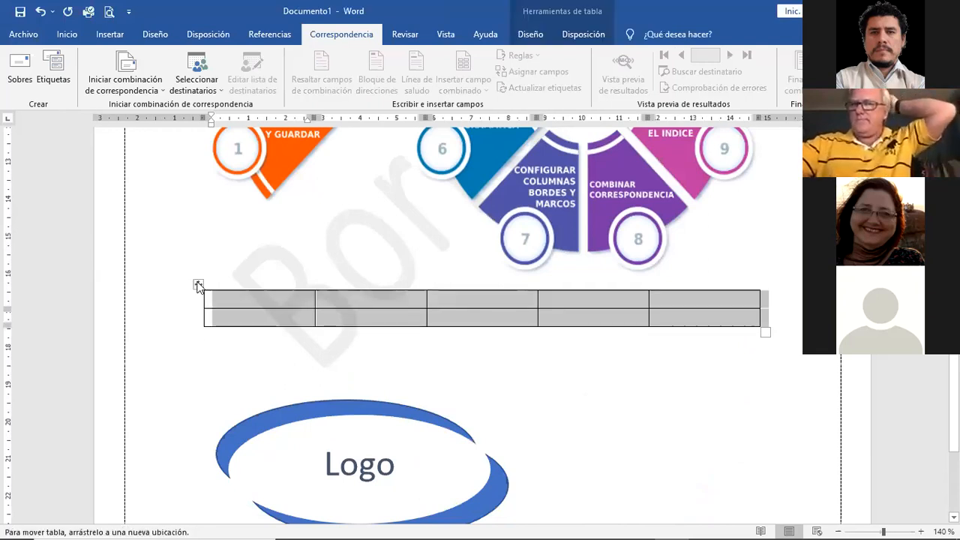
right_click(199, 285)
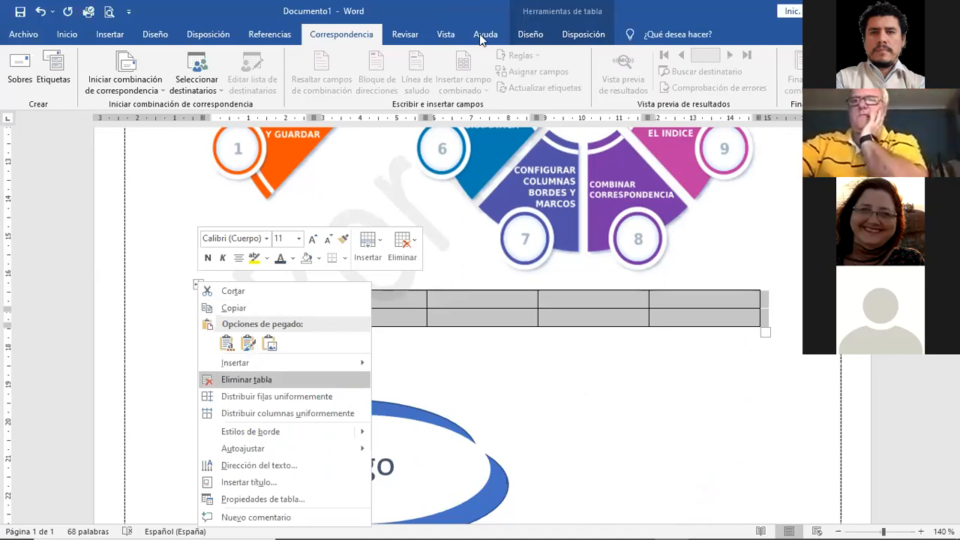
left_click(246, 379)
scroll(245, 359, "down", 3)
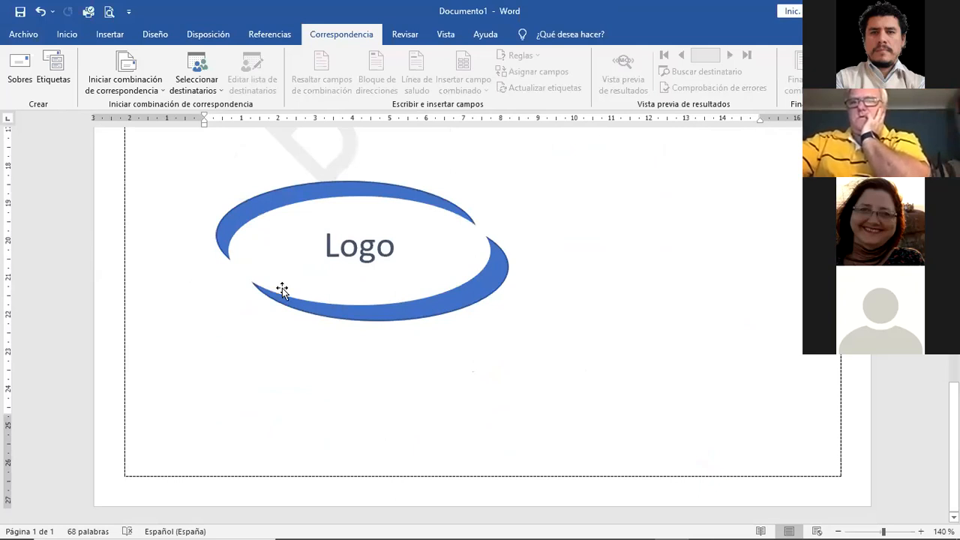
scroll(282, 288, "down", 9)
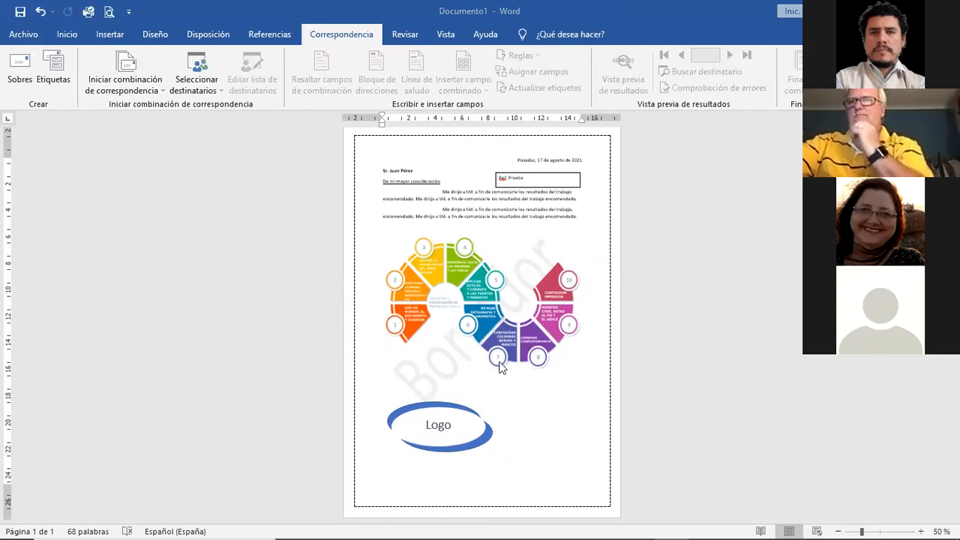
Step: Open the page header of the letter for editing and enter the text "Curso Procesador de Texto"
scroll(488, 264, "up", 1)
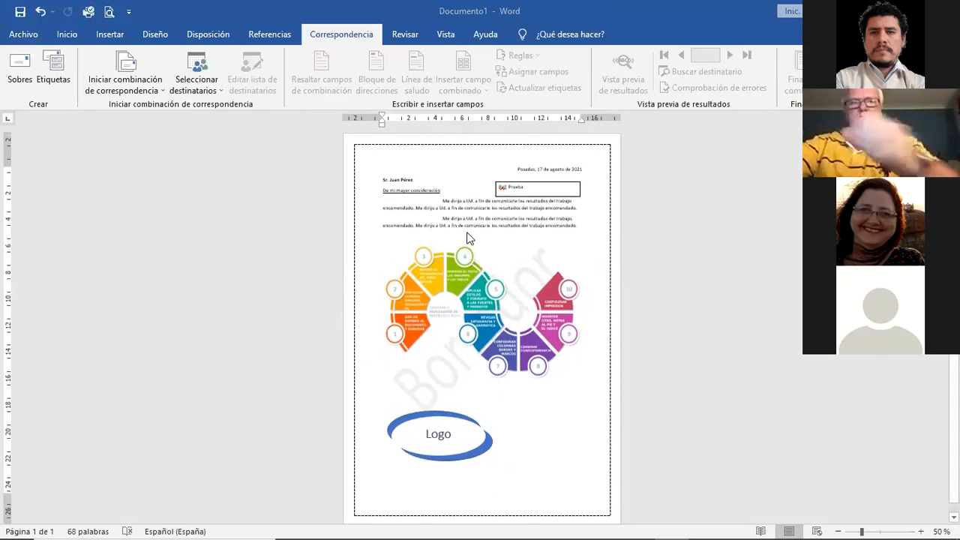
scroll(465, 255, "up", 9, "ctrl")
scroll(467, 258, "up", 6)
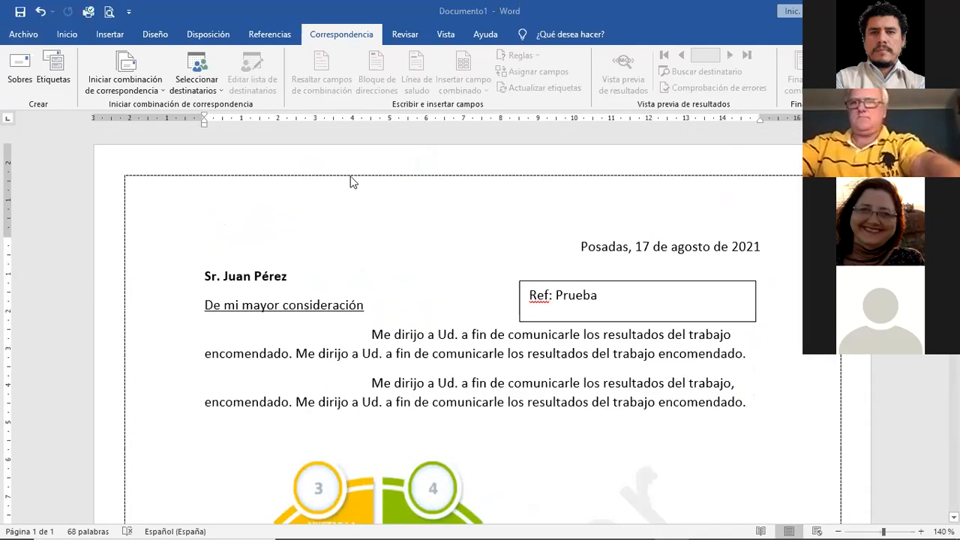
double_click(351, 173)
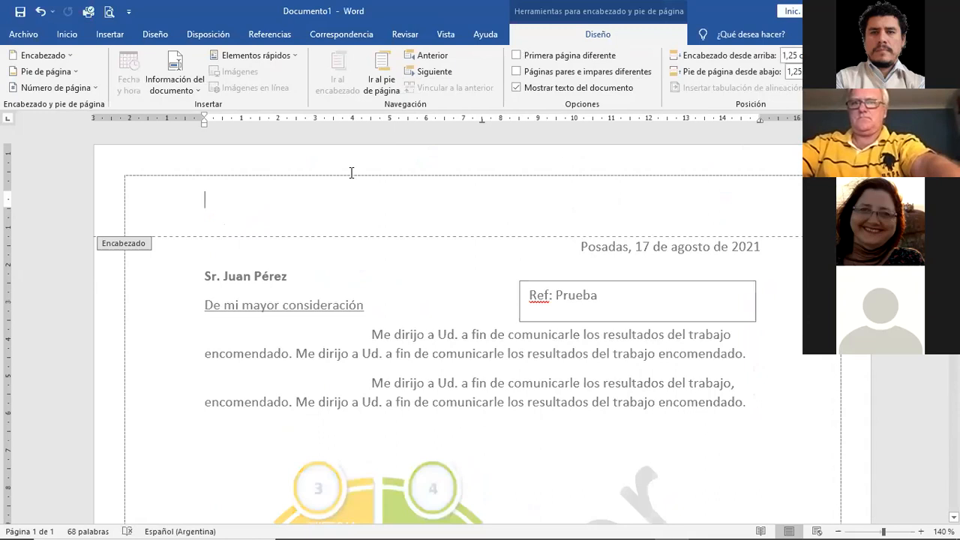
type("C")
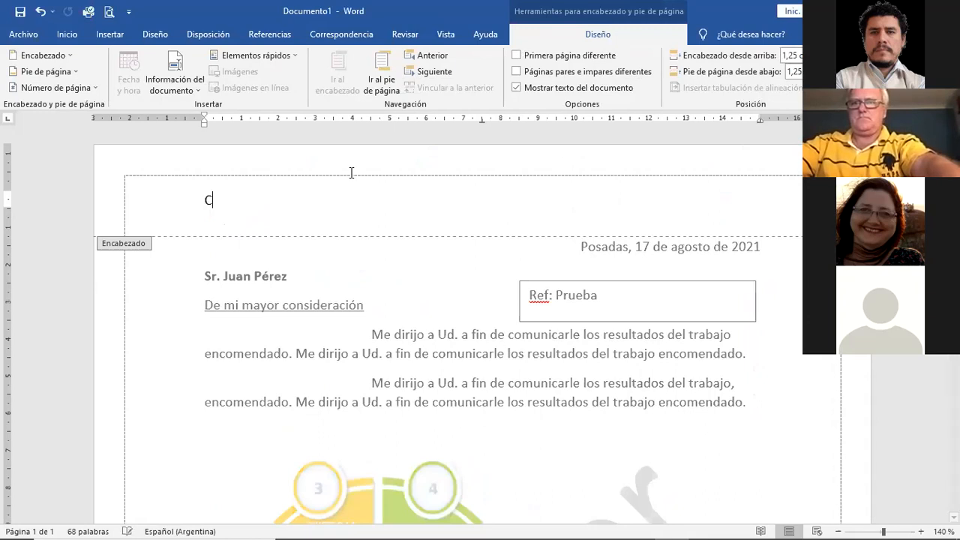
type("urso Procesado ")
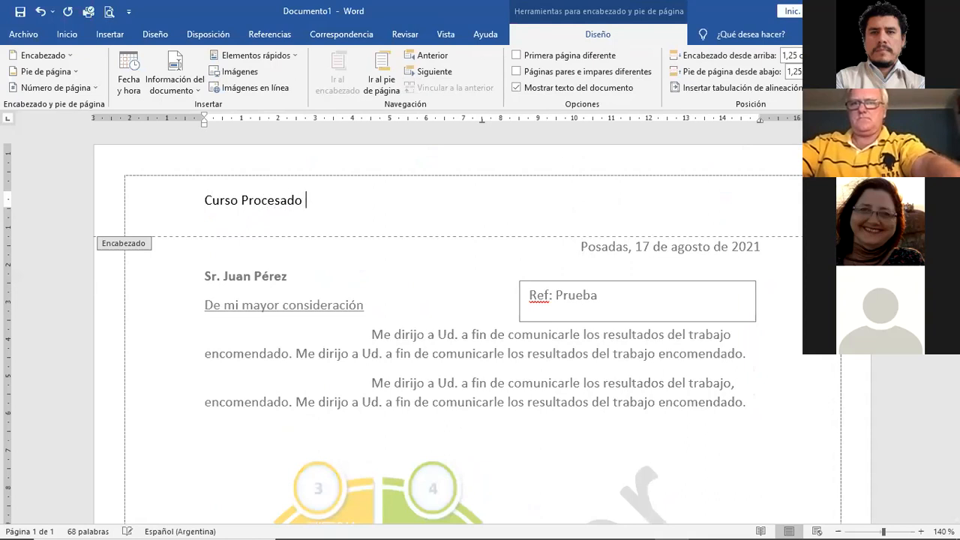
type("r de Texto")
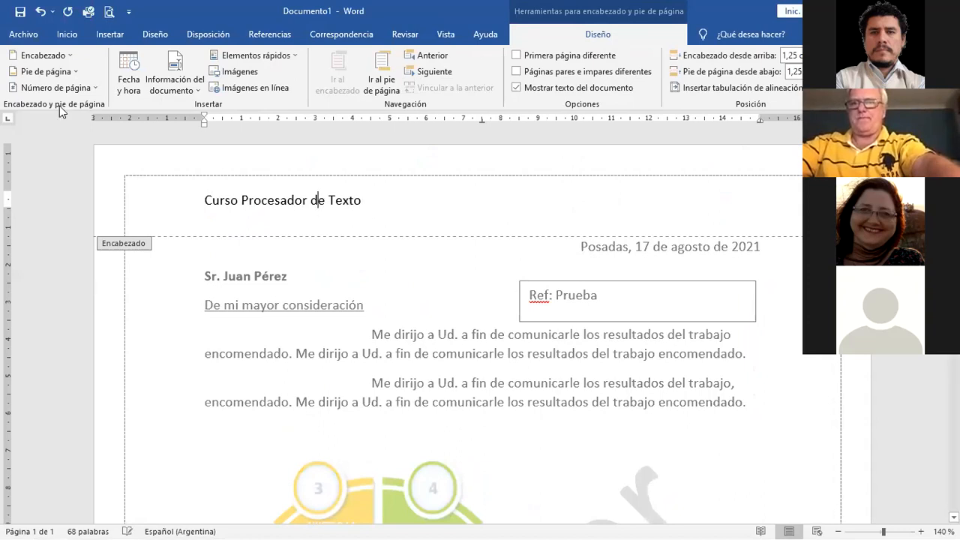
Step: Center the header line and make its word "de" bold at 18 pt
triple_click(318, 200)
left_click(66, 34)
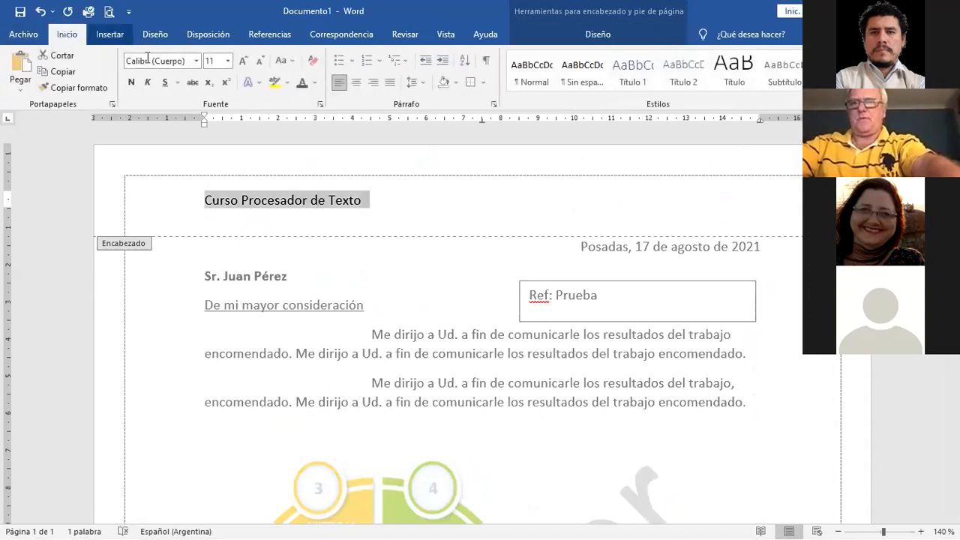
left_click(357, 82)
left_click(130, 81)
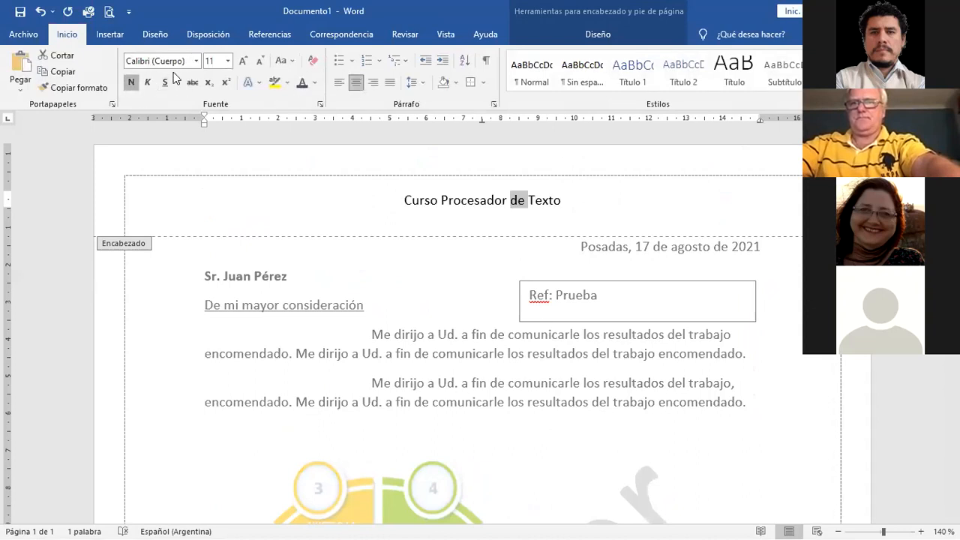
left_click(243, 60)
left_click(243, 61)
left_click(243, 61)
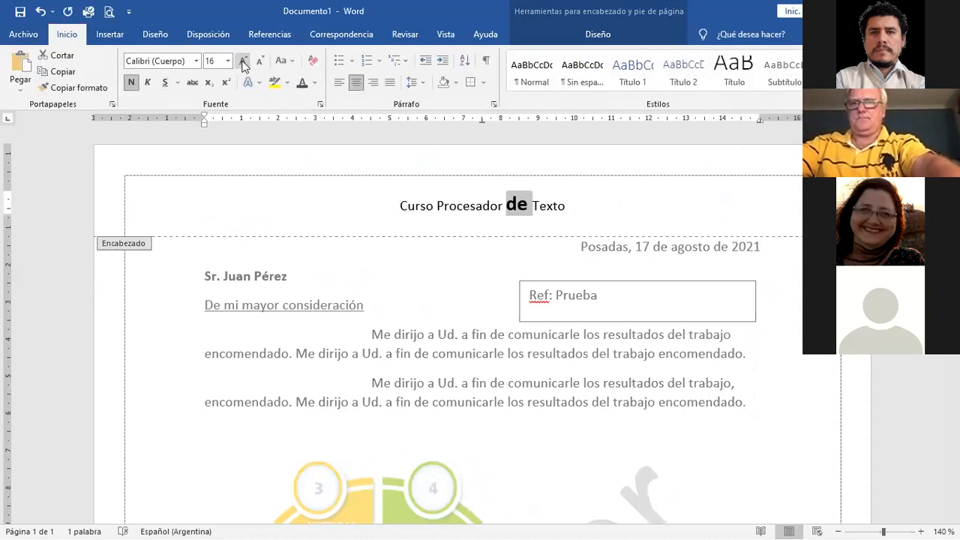
left_click(243, 61)
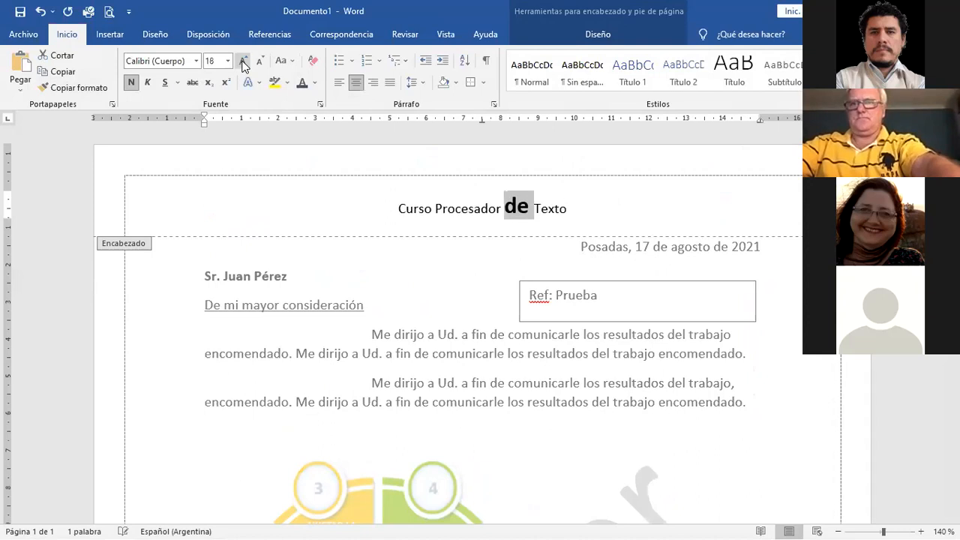
Step: Copy the formatting of the word "de" to the whole header text and return to the letter body
left_click(420, 209)
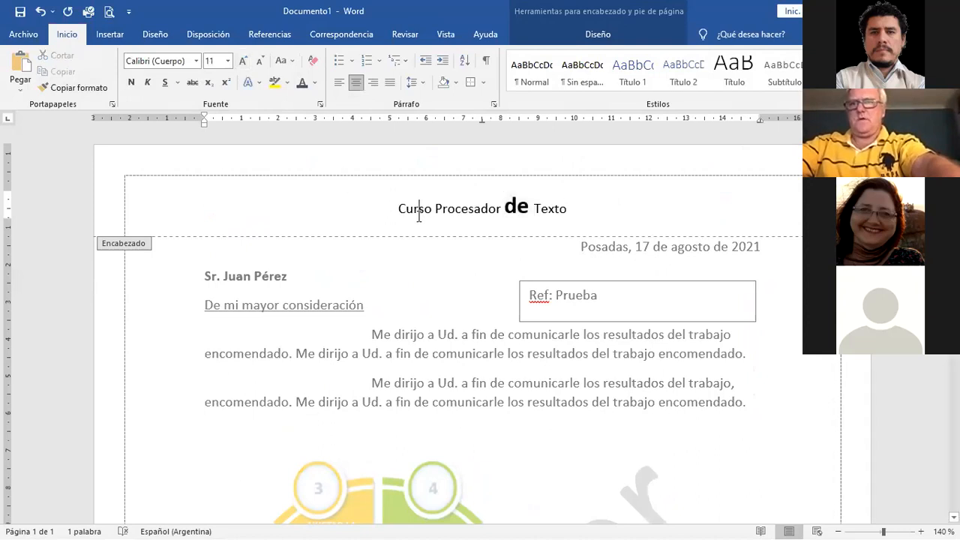
left_click(515, 213)
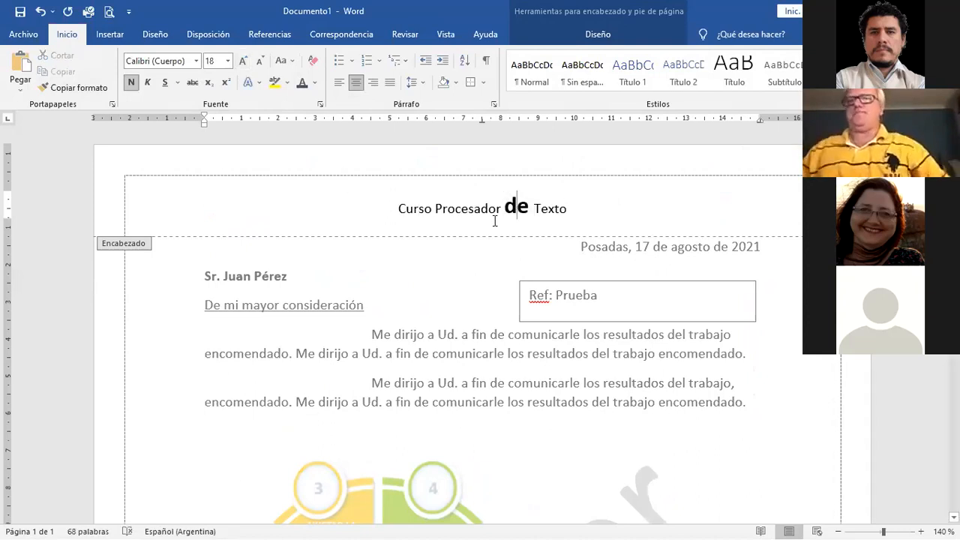
left_click(75, 88)
mouse_move(568, 208)
left_mouse_down()
mouse_move(374, 208)
mouse_move(363, 310)
left_mouse_up()
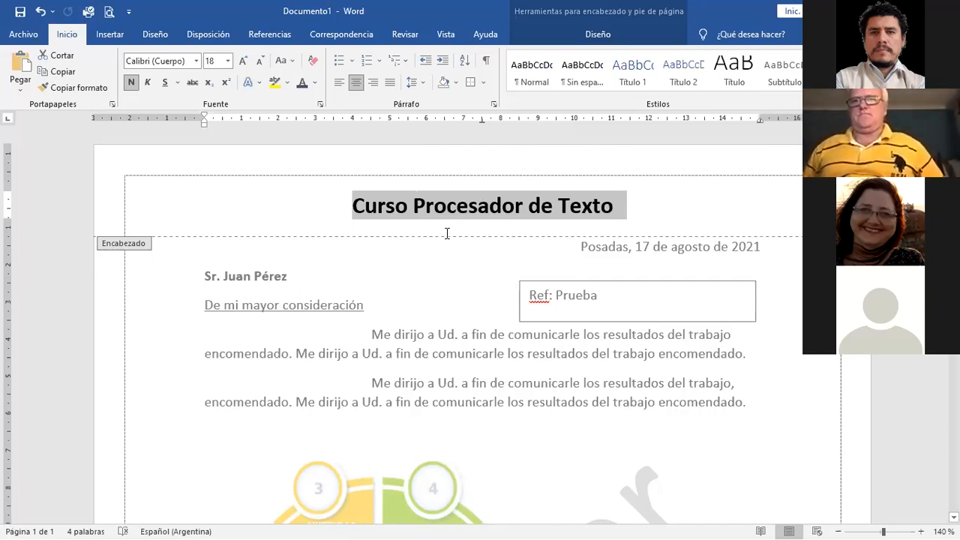
double_click(369, 370)
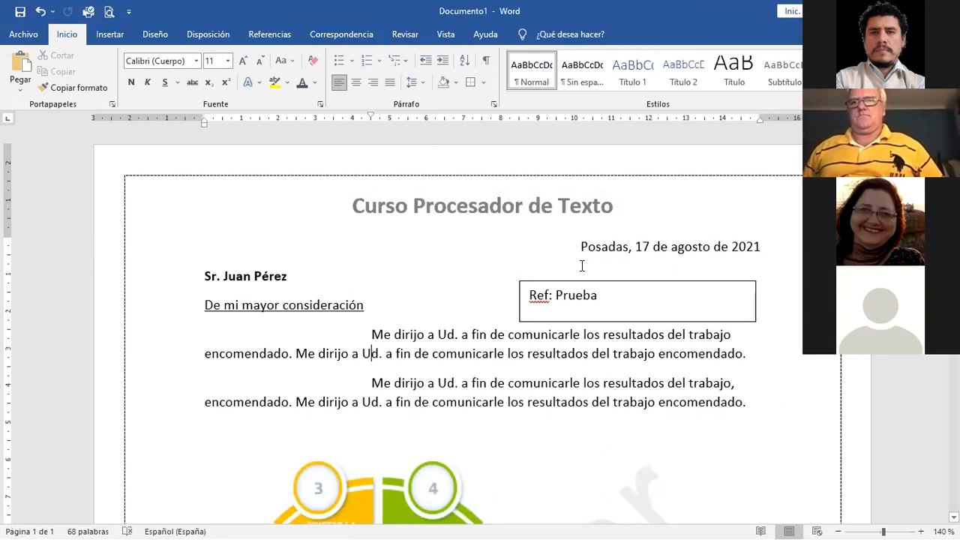
scroll(445, 278, "down", 2)
scroll(446, 278, "down", 2)
scroll(445, 278, "up", 4)
scroll(446, 278, "down", 2)
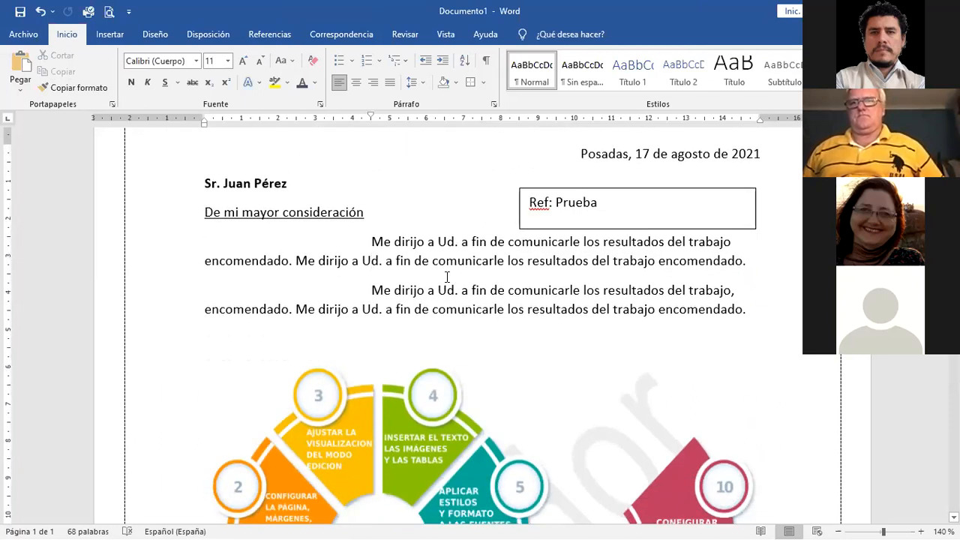
scroll(446, 276, "up", 2)
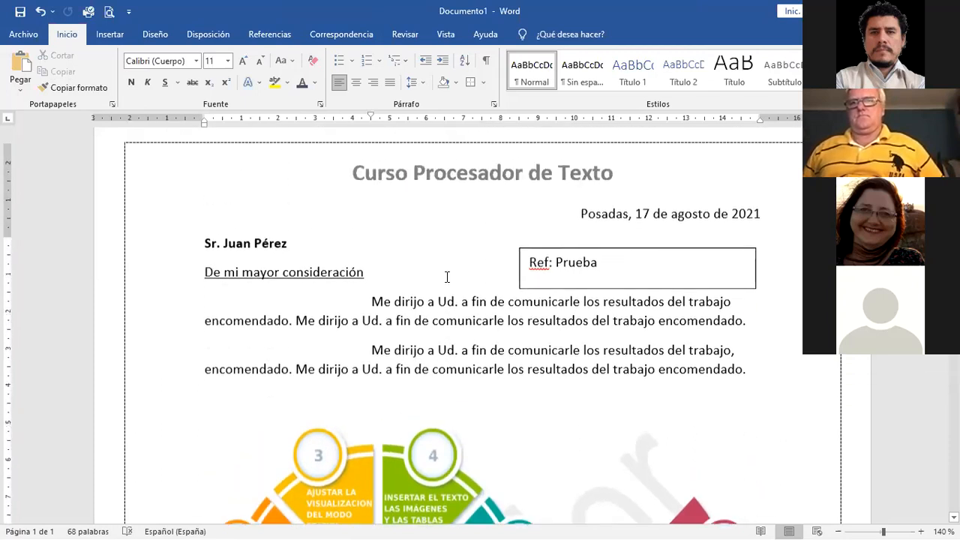
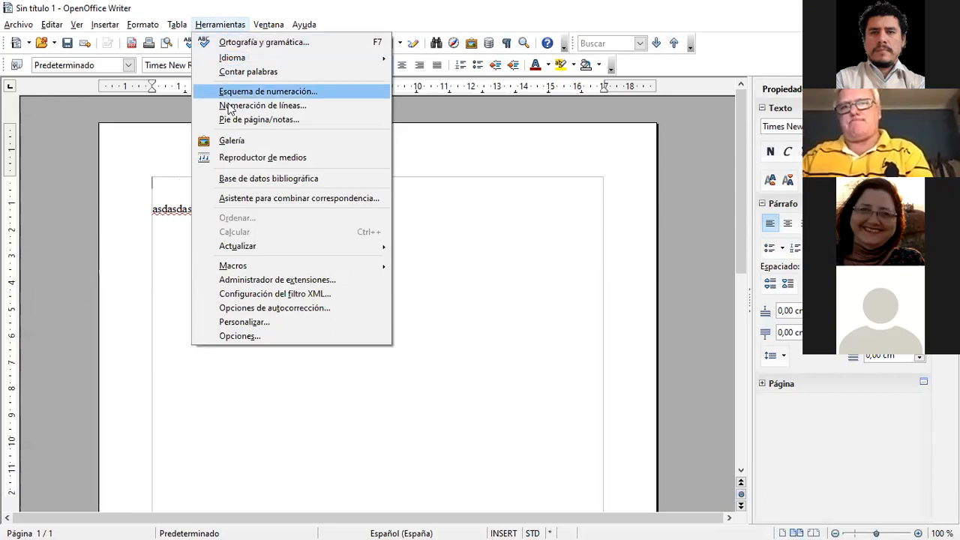
Step: In OpenOffice Writer, start the mail merge wizard with the current document and the letter type, up to the address block stage
left_click(291, 199)
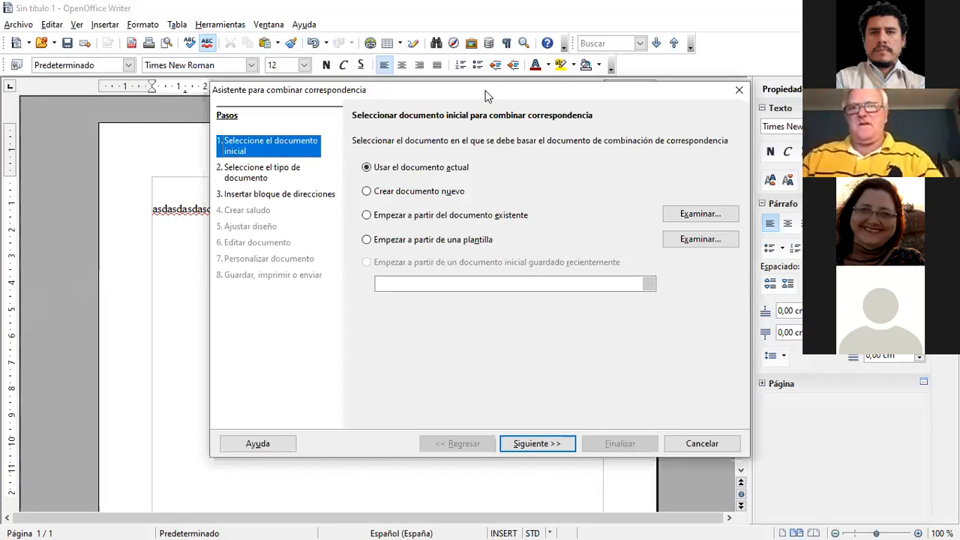
left_click_drag(418, 97, 335, 98)
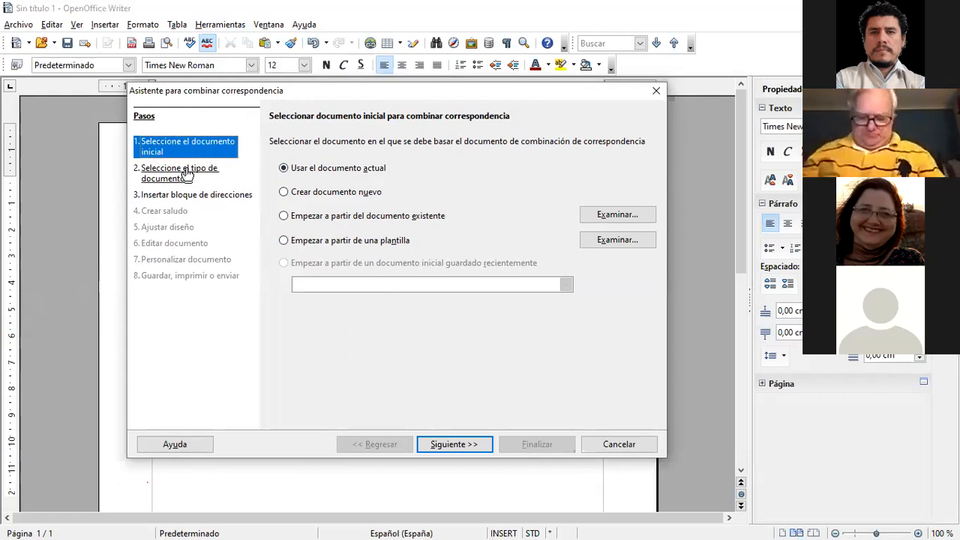
left_click(466, 449)
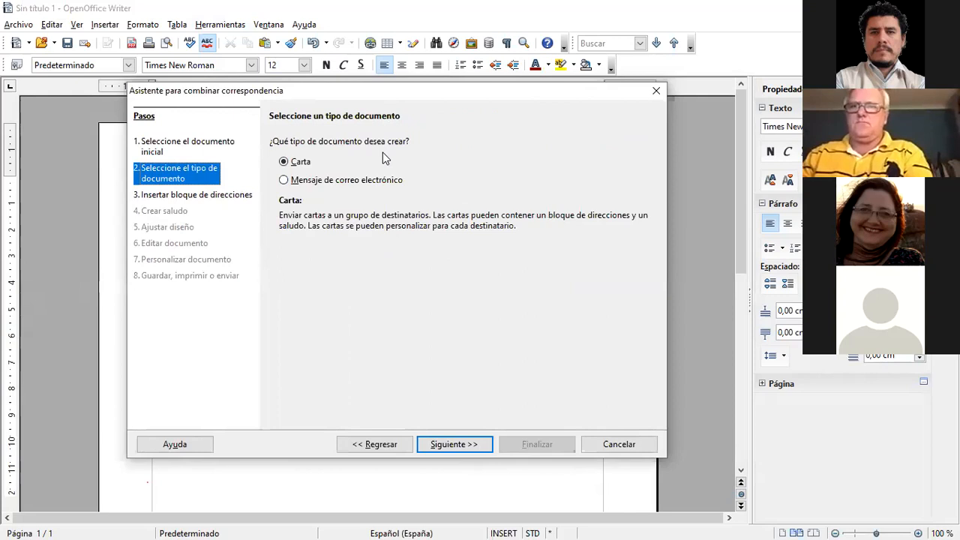
left_click(456, 445)
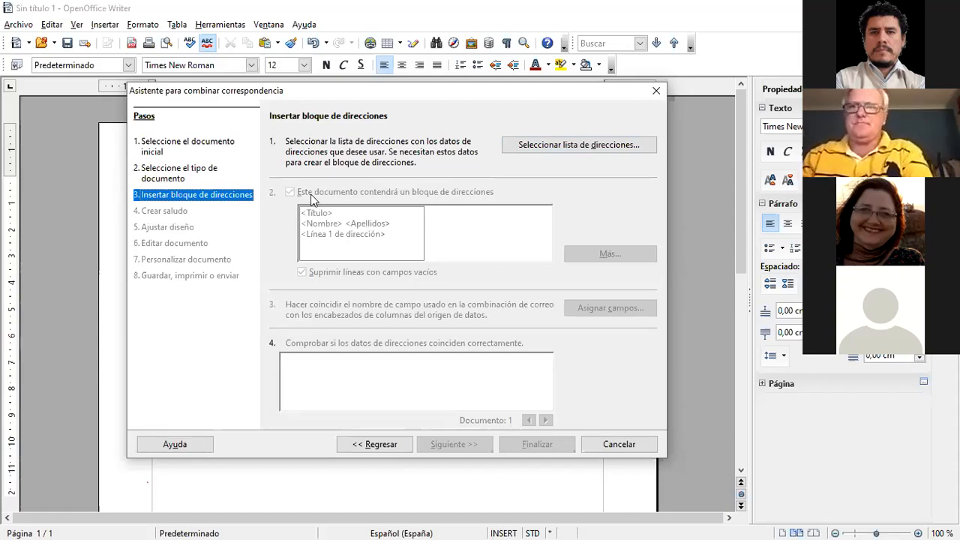
Step: Create a new mail merge address list and enter the first recipient with title "Sr", first name and surname
left_click(537, 150)
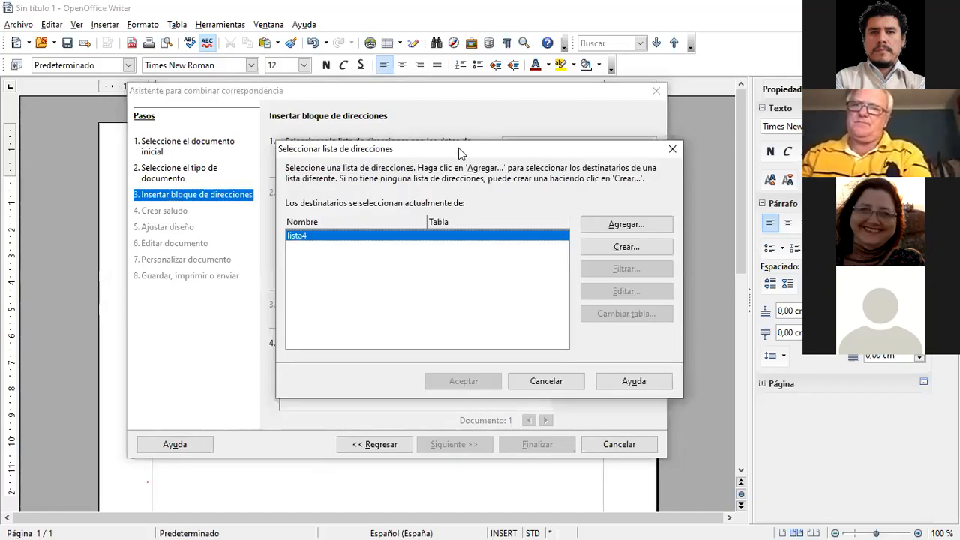
left_click_drag(458, 148, 392, 153)
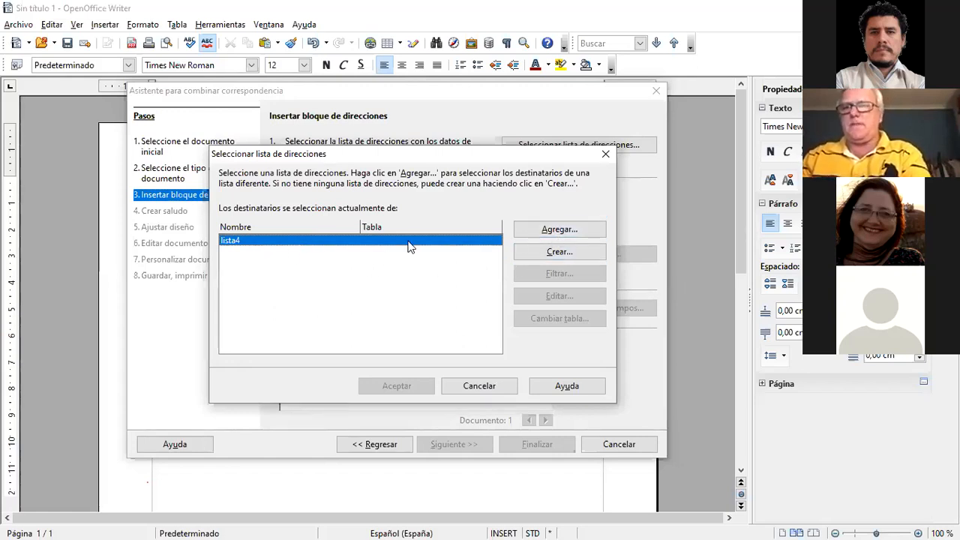
left_click(531, 251)
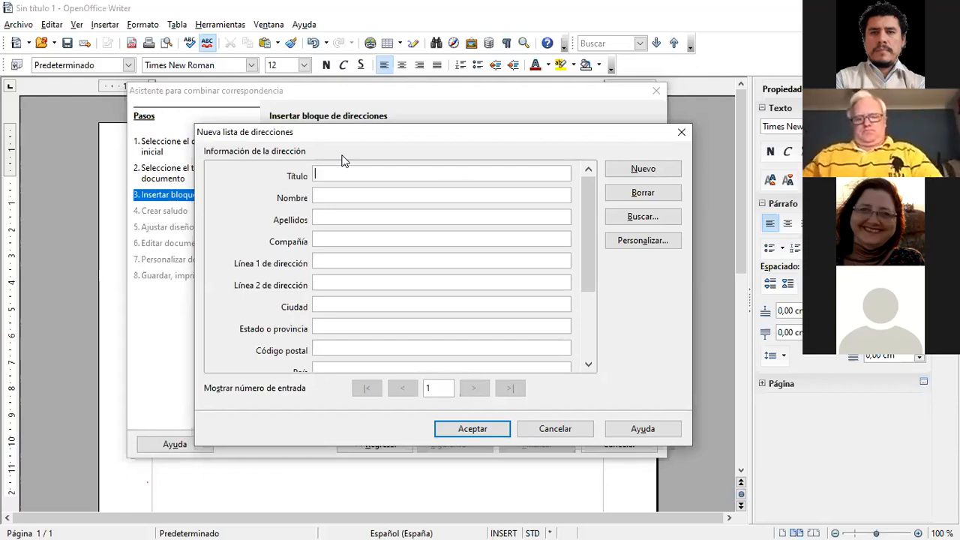
type("Sr")
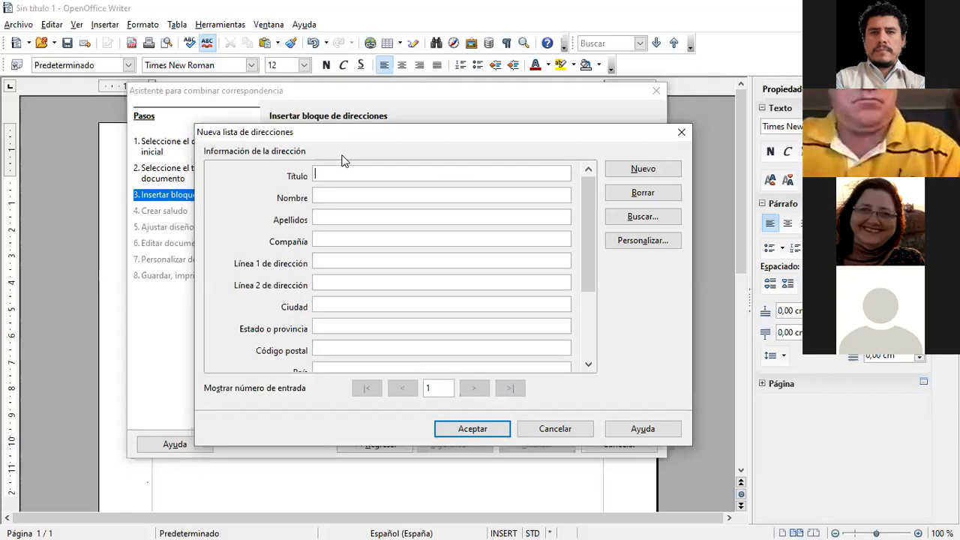
key("Tab")
type("Juan")
key("Tab")
type("Perez")
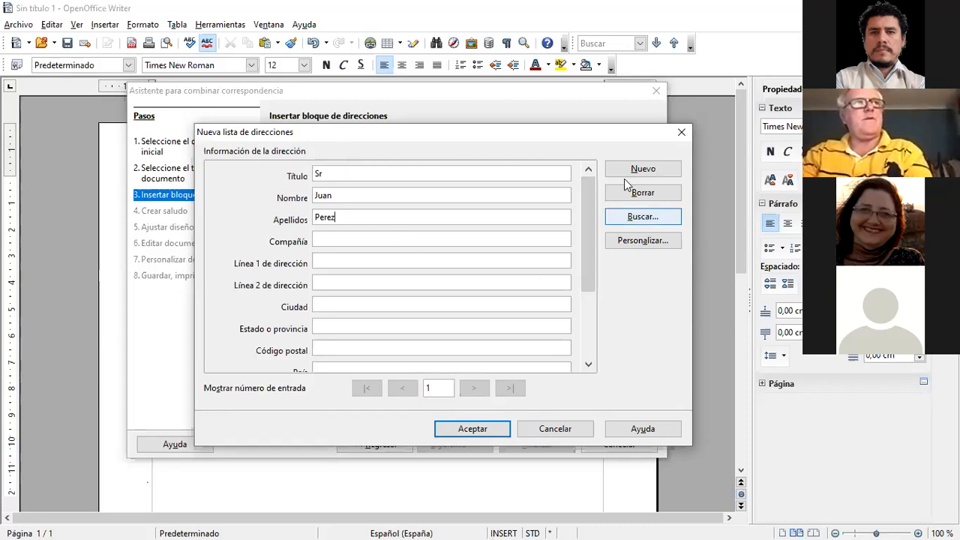
left_click(639, 248)
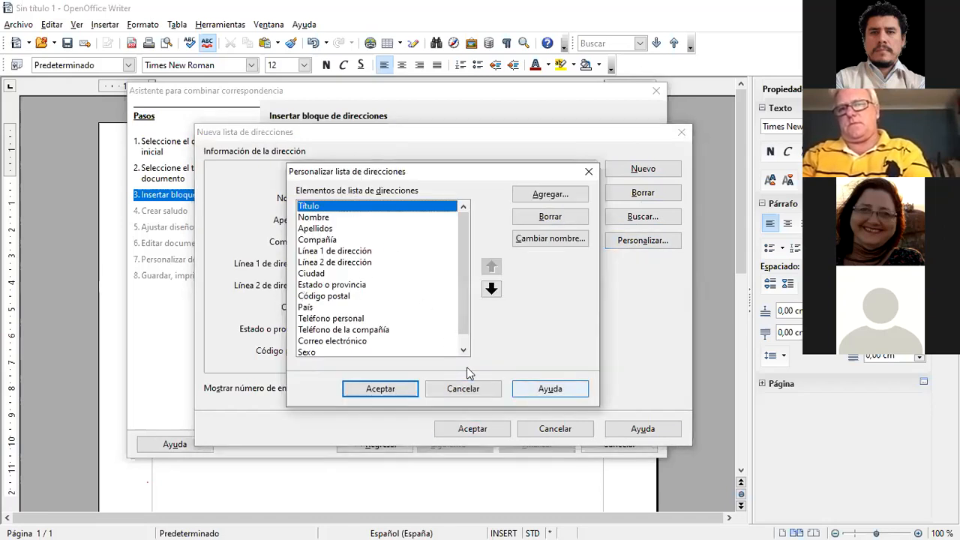
left_click(467, 379)
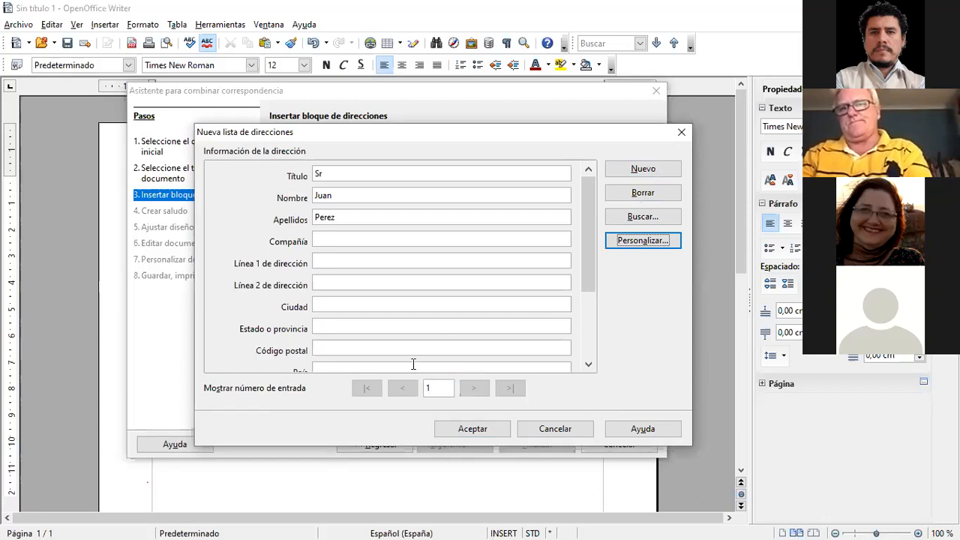
Step: Add a second entry to the address list with title "Sra", first name and surname
left_click(635, 172)
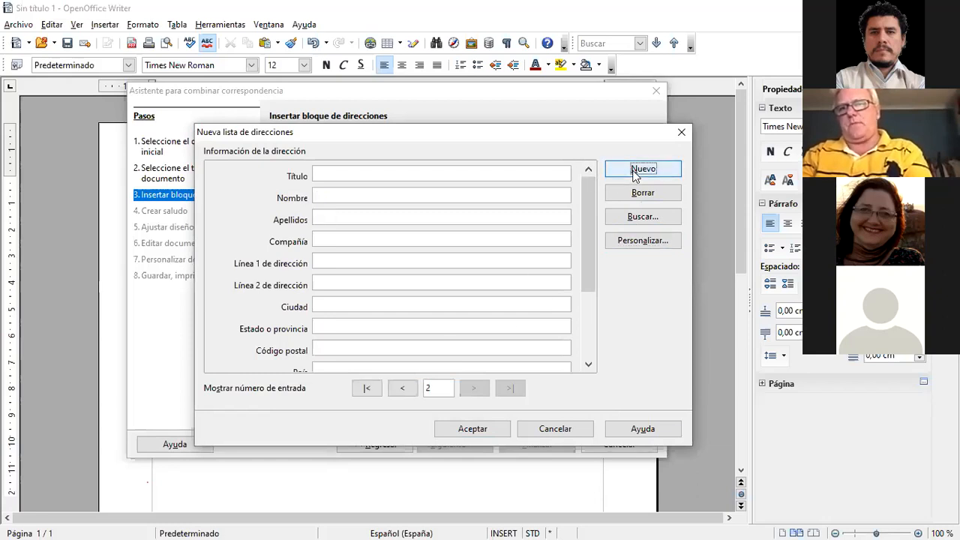
left_click(441, 173)
type("Sra")
key("Tab")
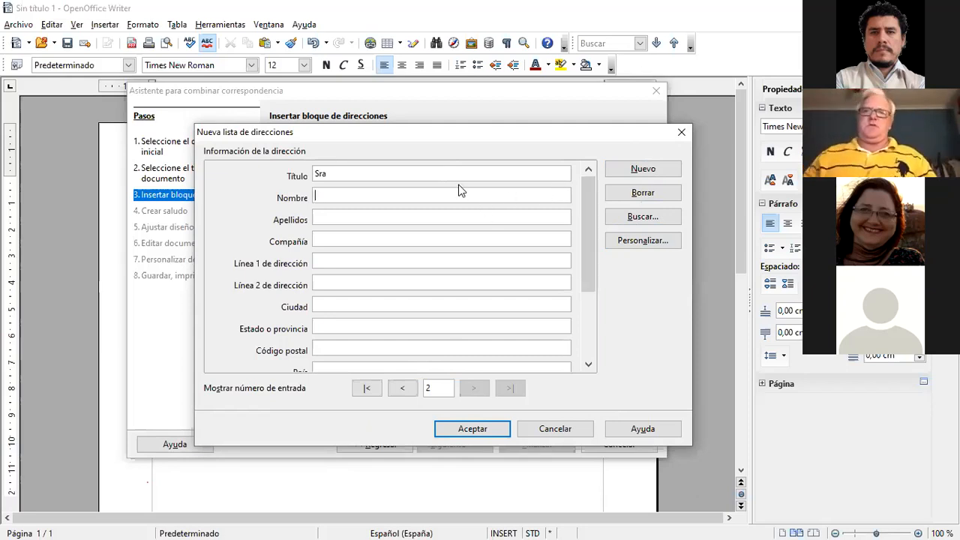
type("Maria")
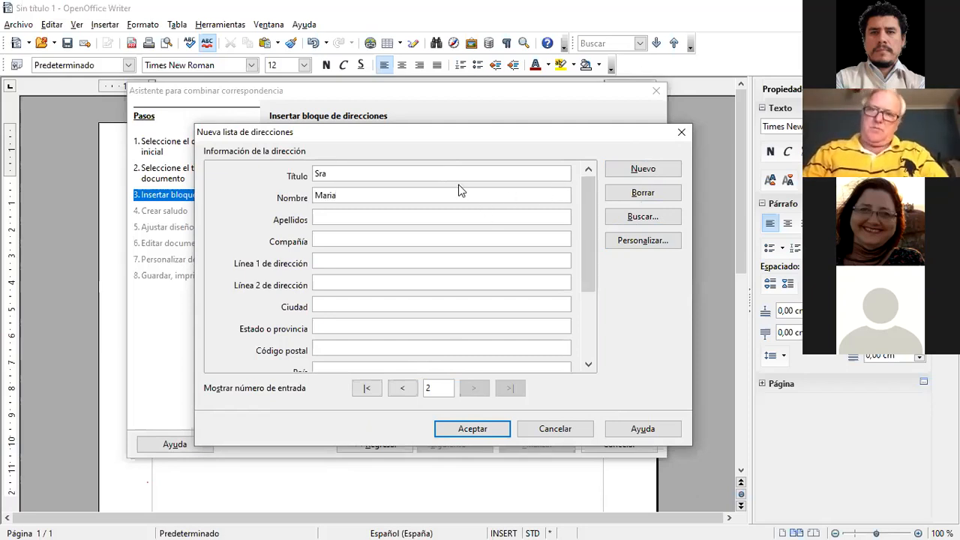
left_click(447, 216)
type("Paz")
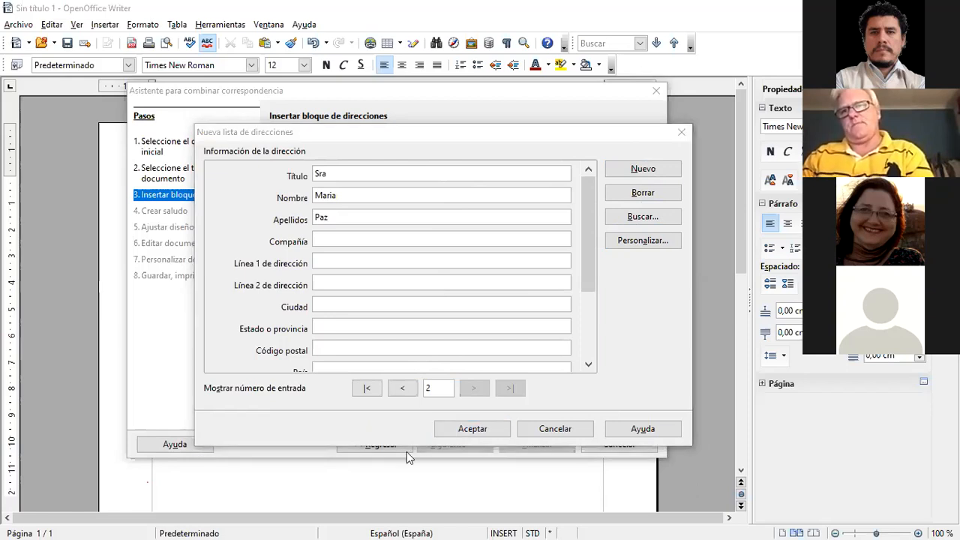
Step: Save the address list as "lista_combinada" in the Documentos folder and choose it for the mail merge
left_click_drag(378, 132, 366, 99)
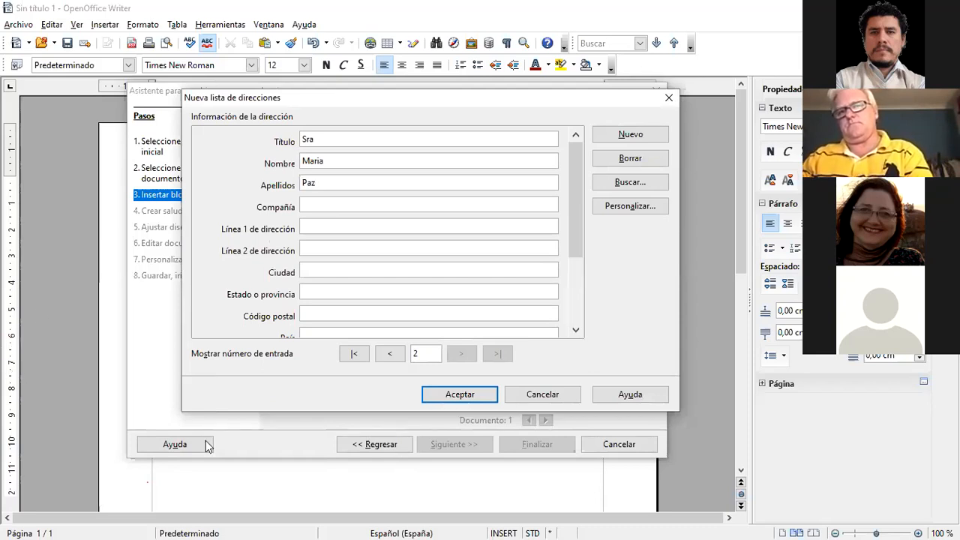
left_click(340, 456)
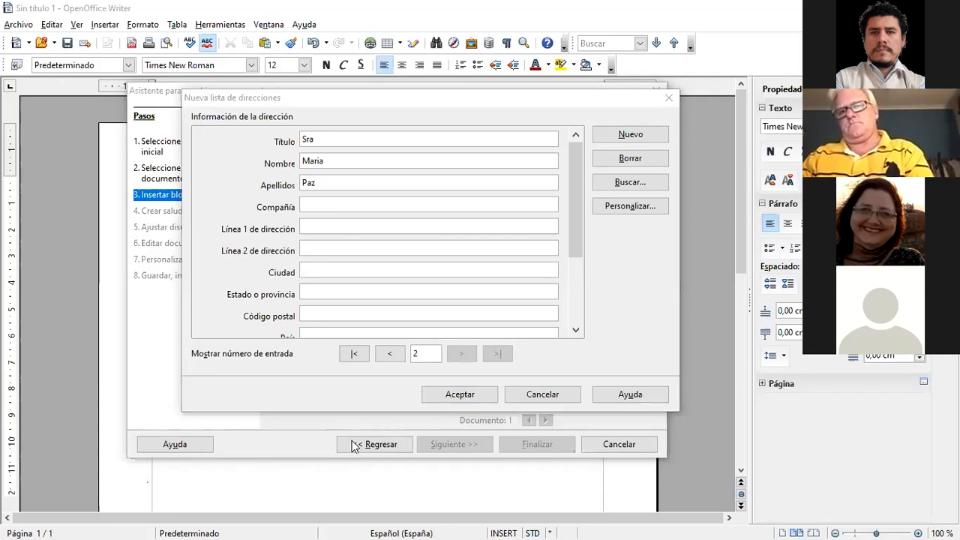
left_click(465, 396)
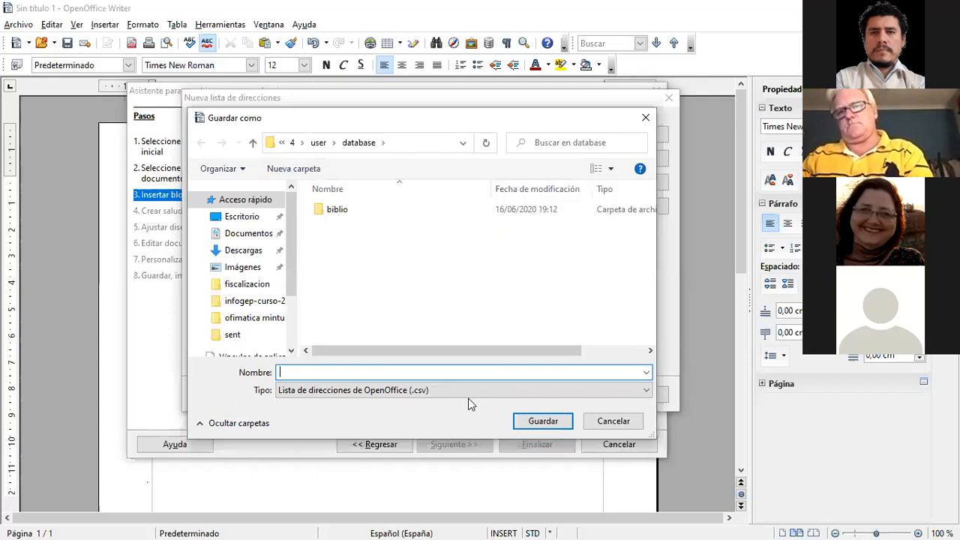
left_click(243, 237)
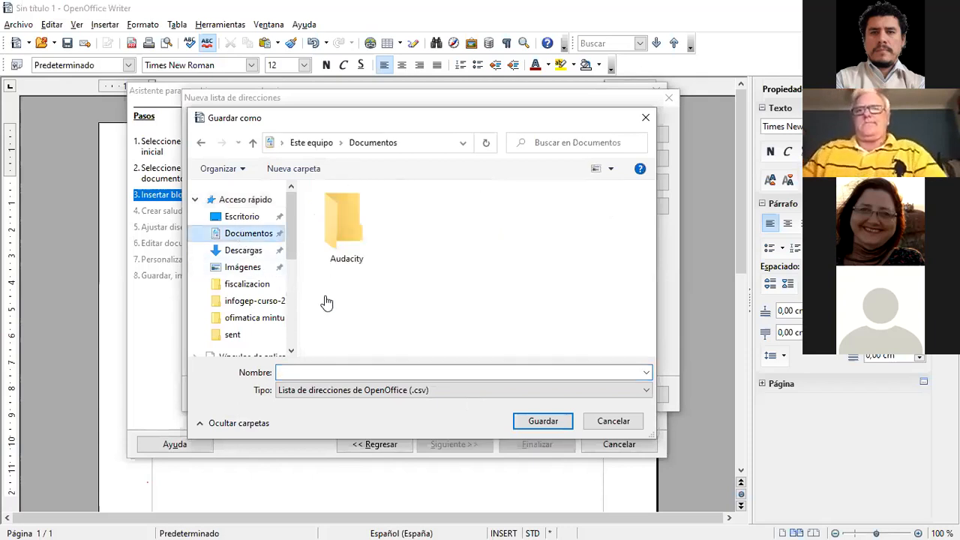
left_click(404, 372)
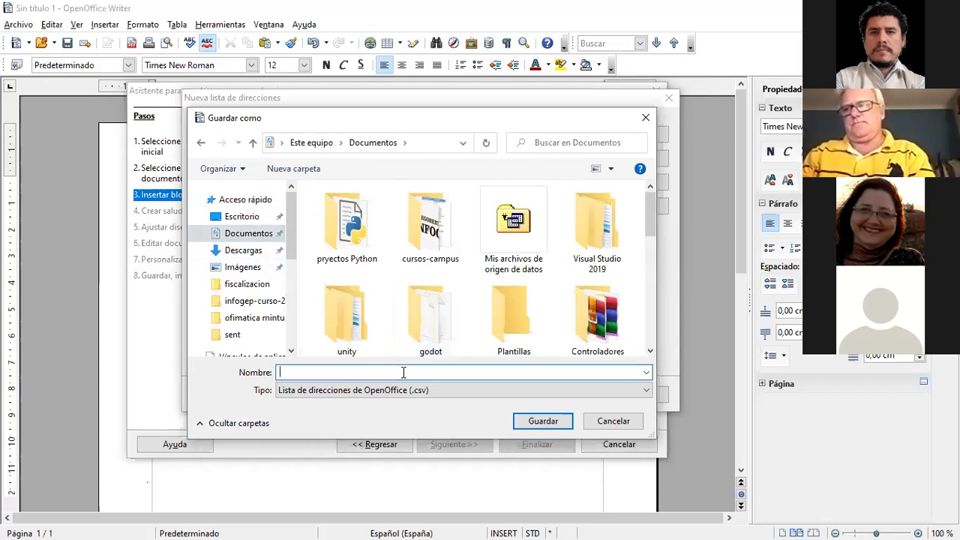
type("lista_combinada")
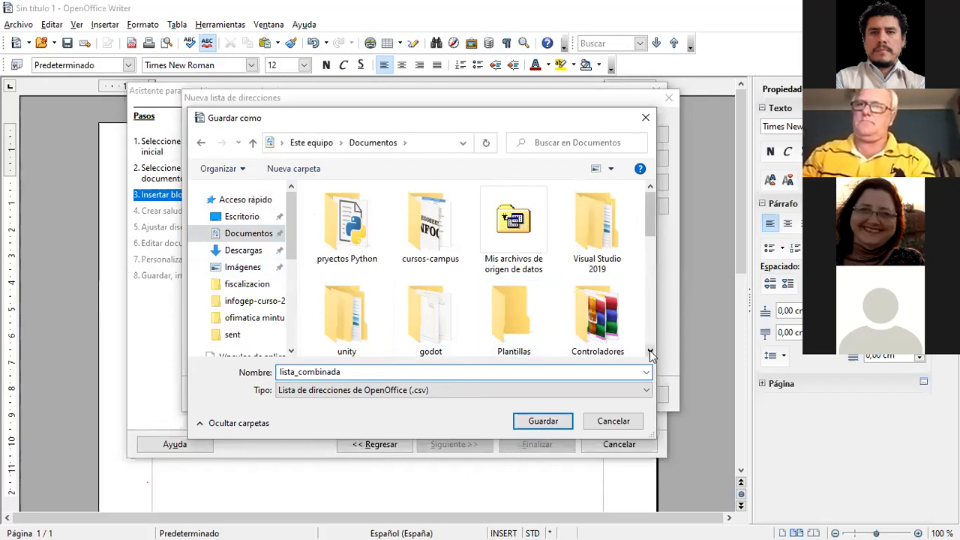
left_click(555, 420)
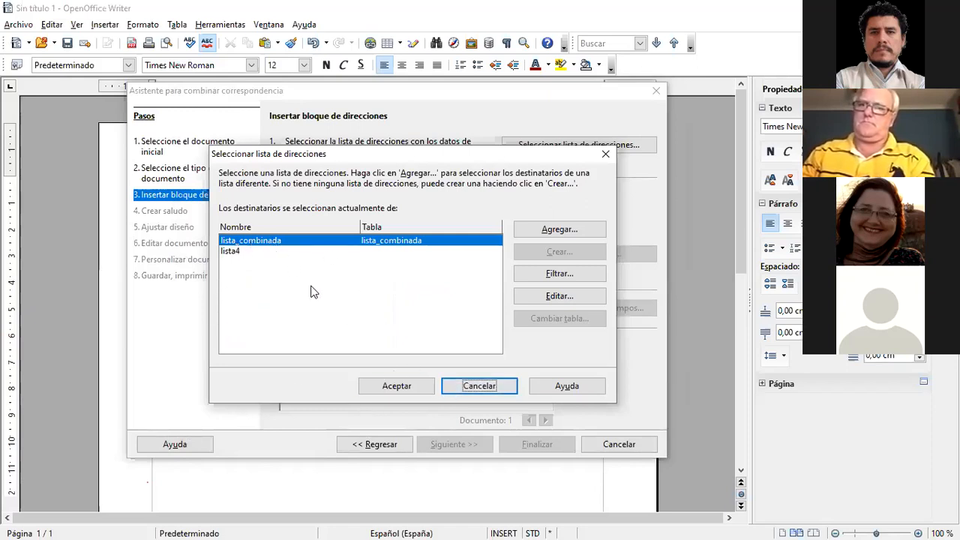
left_click(393, 388)
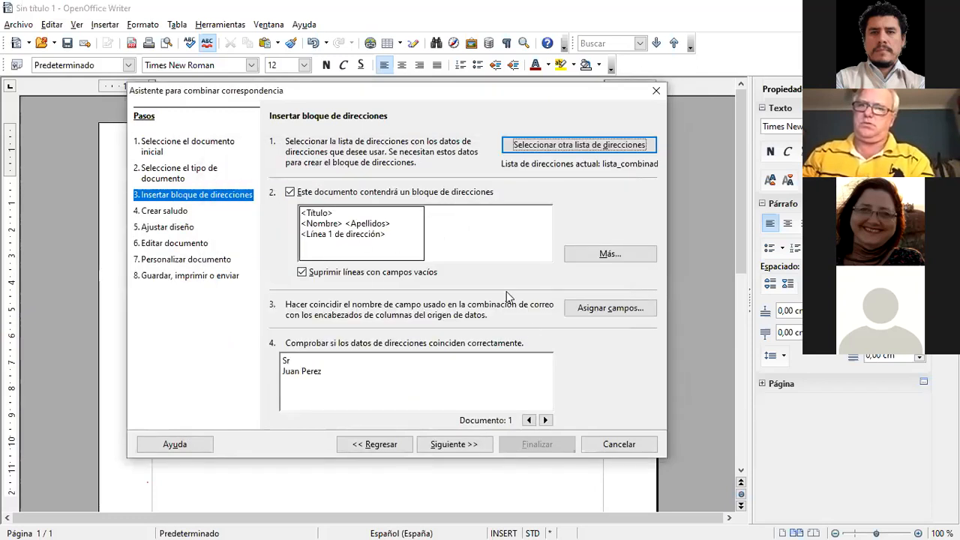
Step: Preview the address block of the second and first recipients and continue to the greeting stage
left_click(546, 420)
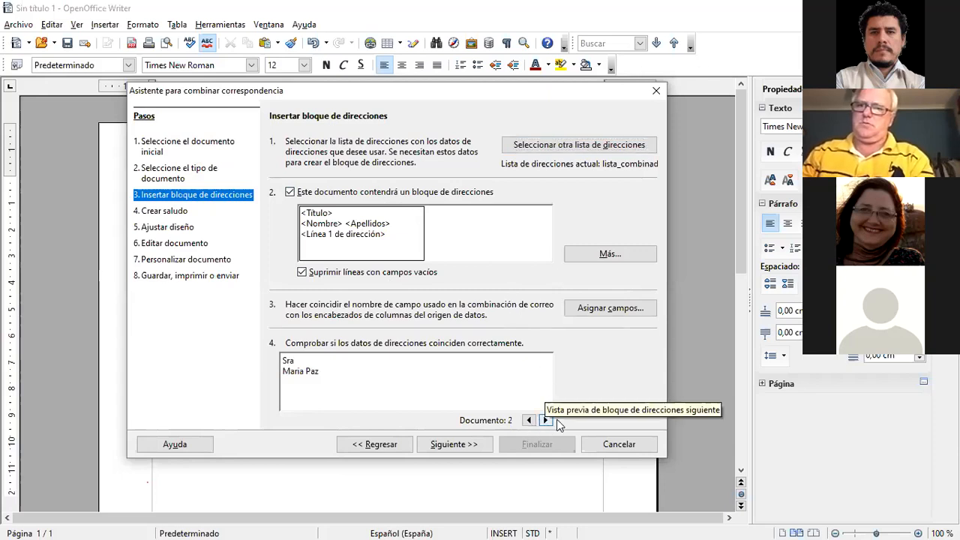
left_click(530, 420)
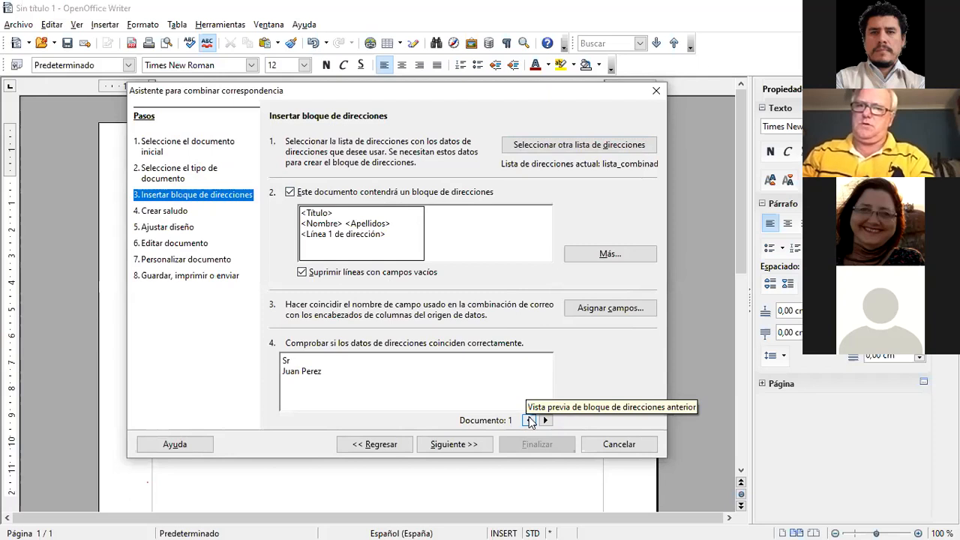
key("Return")
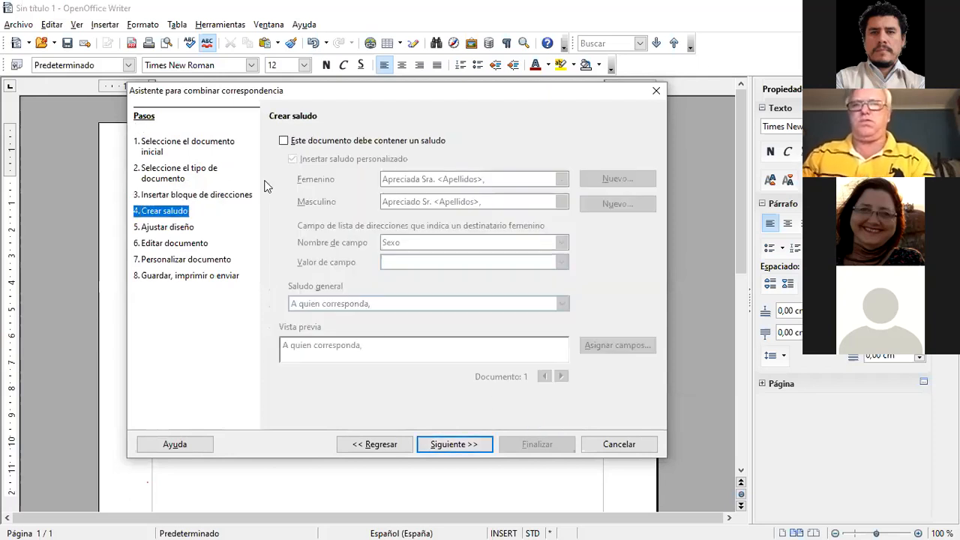
left_click(284, 140)
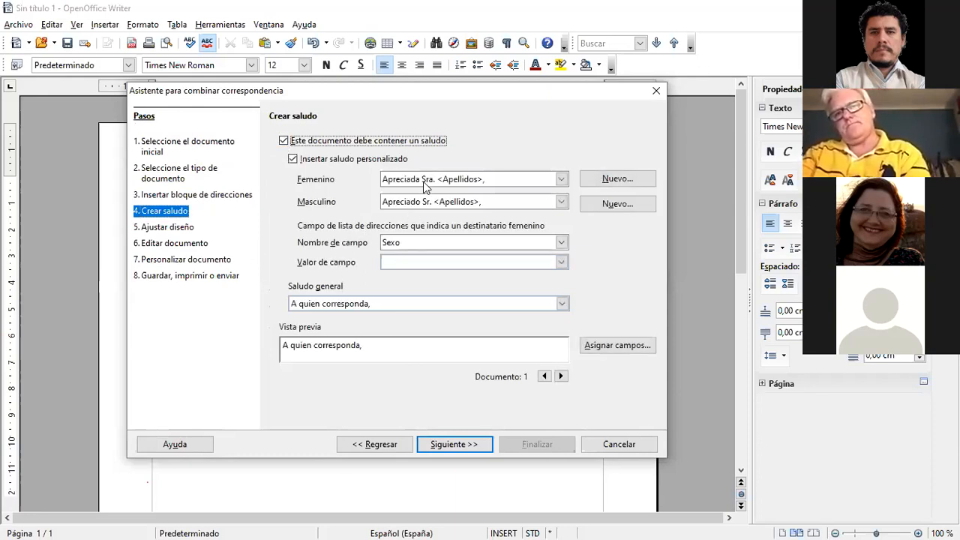
left_click(403, 180)
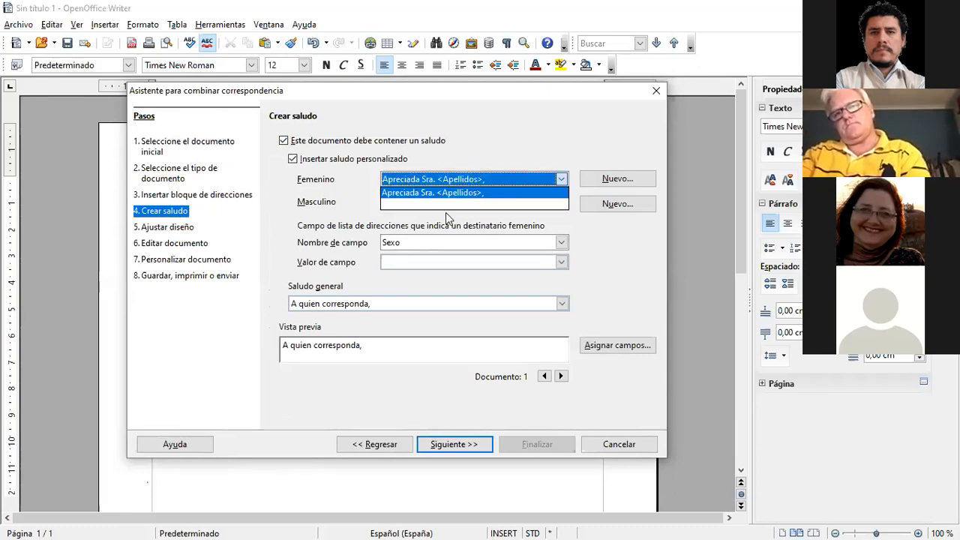
left_click(285, 139)
left_click(294, 160)
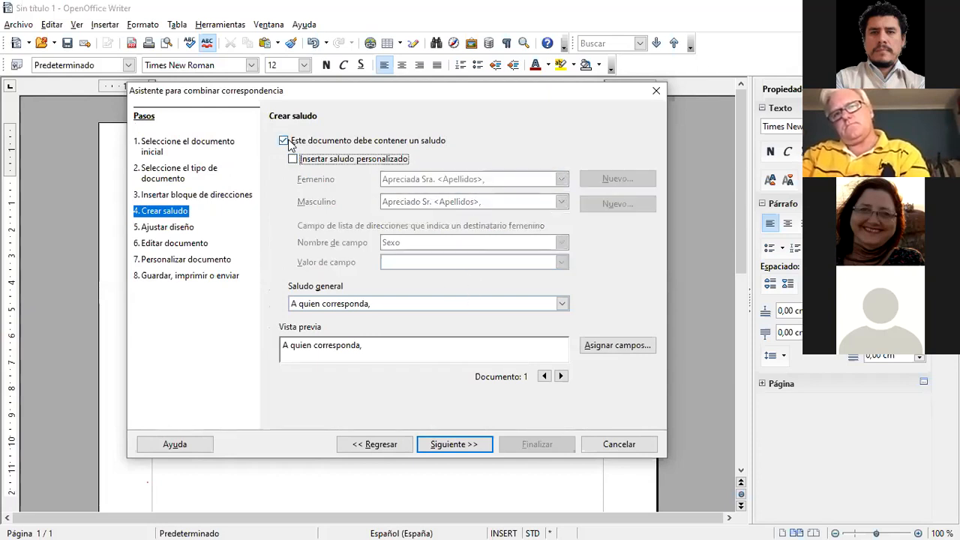
left_click(285, 141)
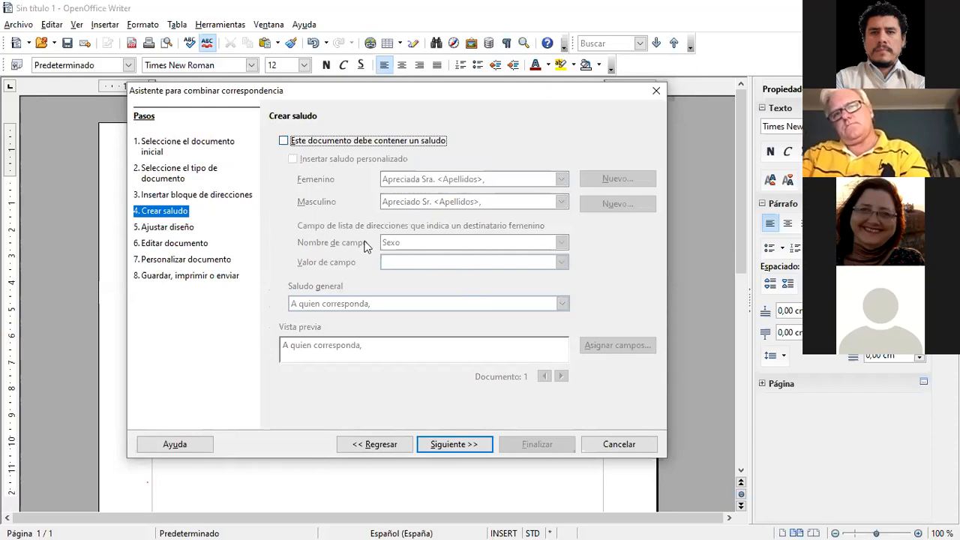
Step: Go through the layout stage to the document editing stage and open the merge document for editing
left_click(167, 227)
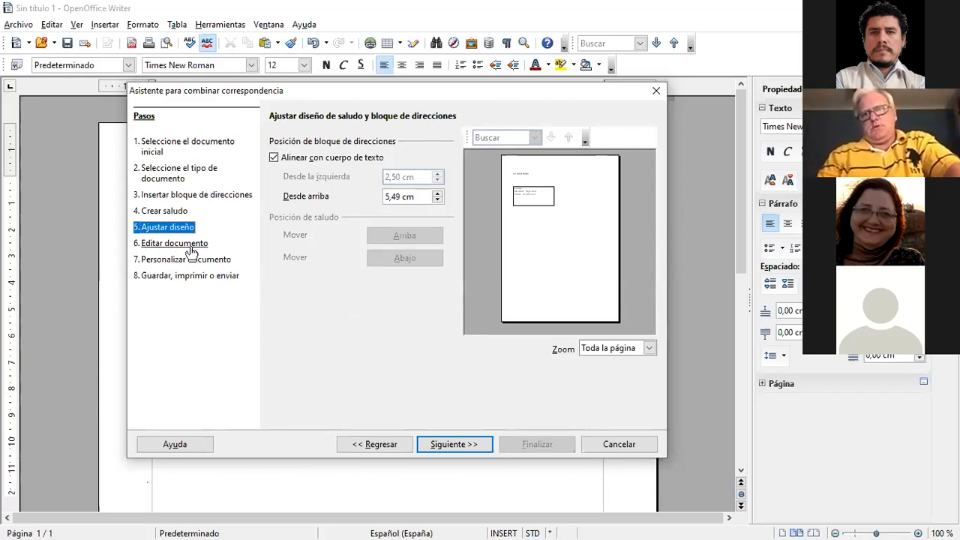
left_click(180, 243)
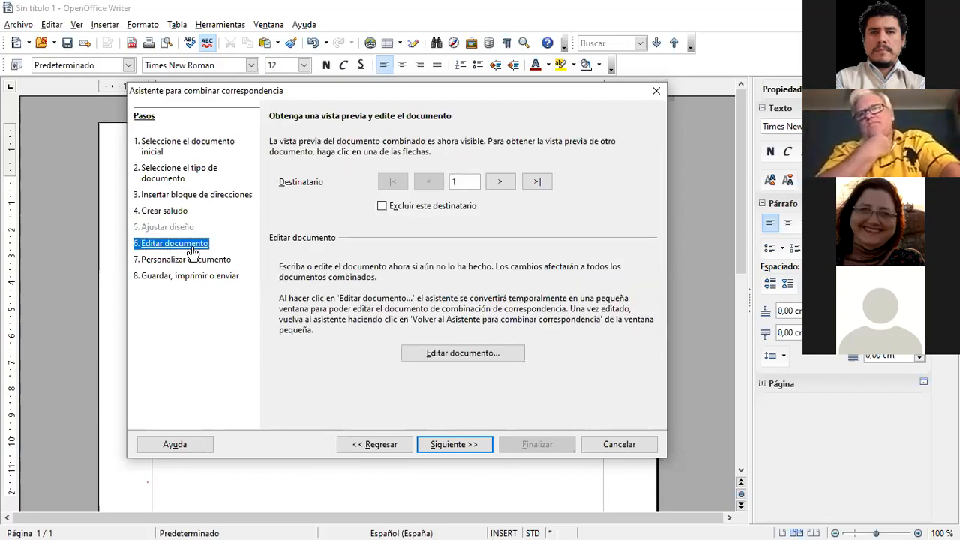
left_click(435, 355)
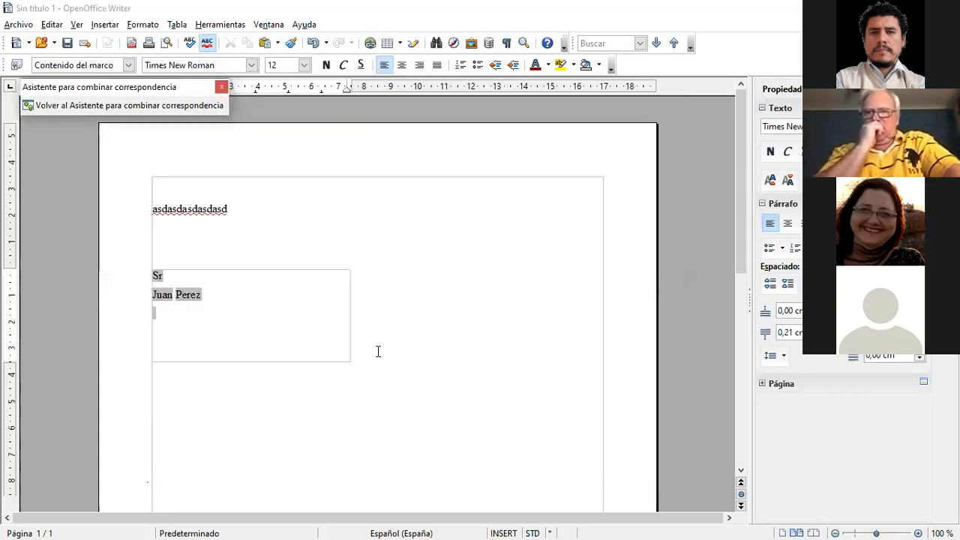
Step: Delete the title, first name and surname fields from the address frame
left_click(208, 300)
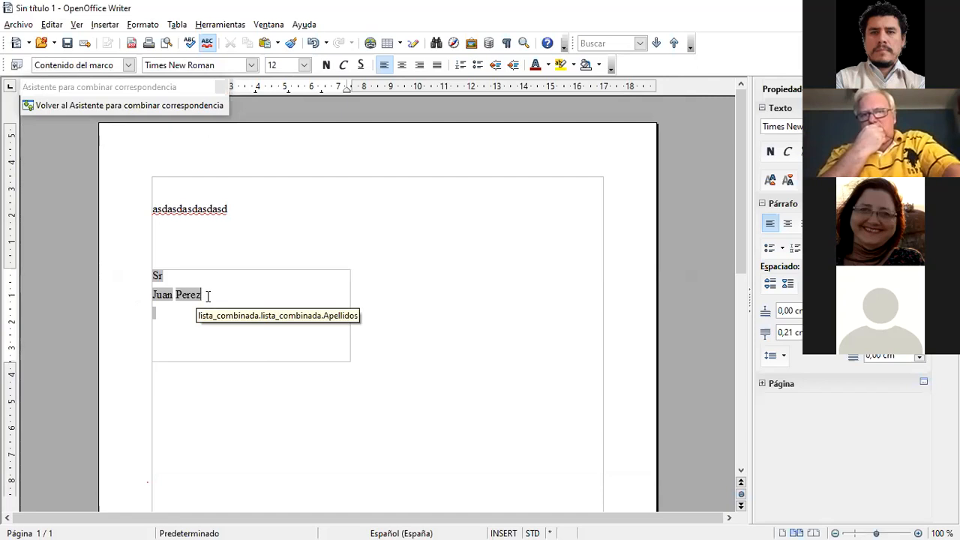
left_click_drag(201, 294, 153, 279)
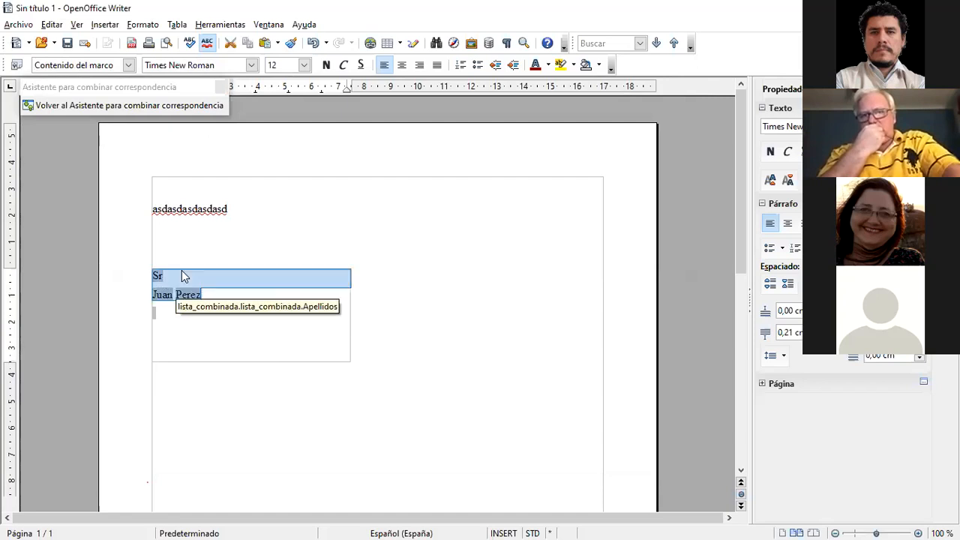
key("Delete")
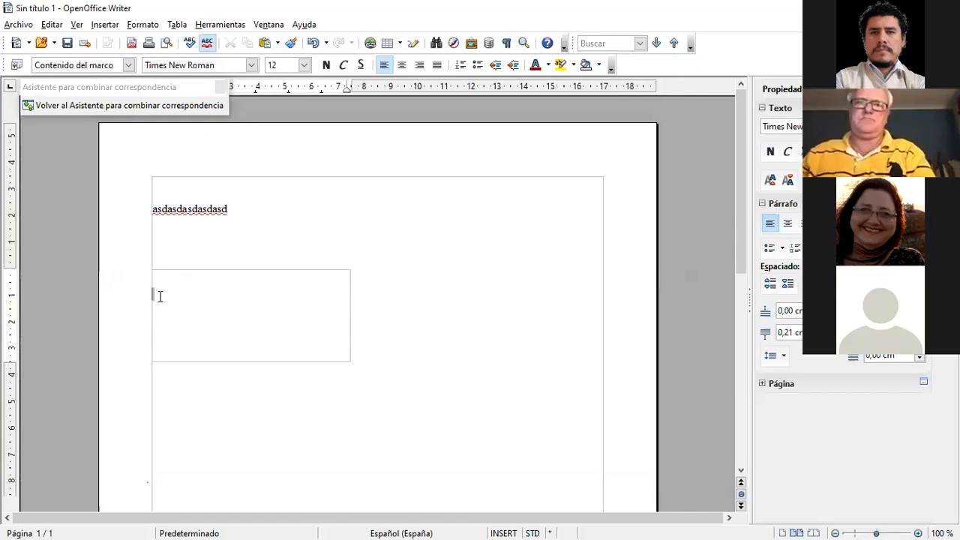
Step: Delete the address frame and insert two blank lines above the body text
left_click(166, 237)
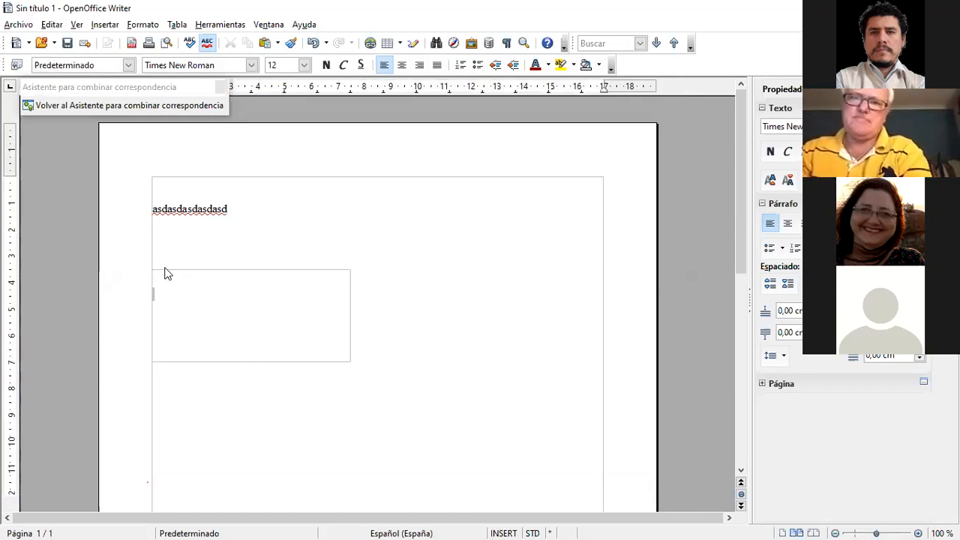
left_click(164, 270)
key("Delete")
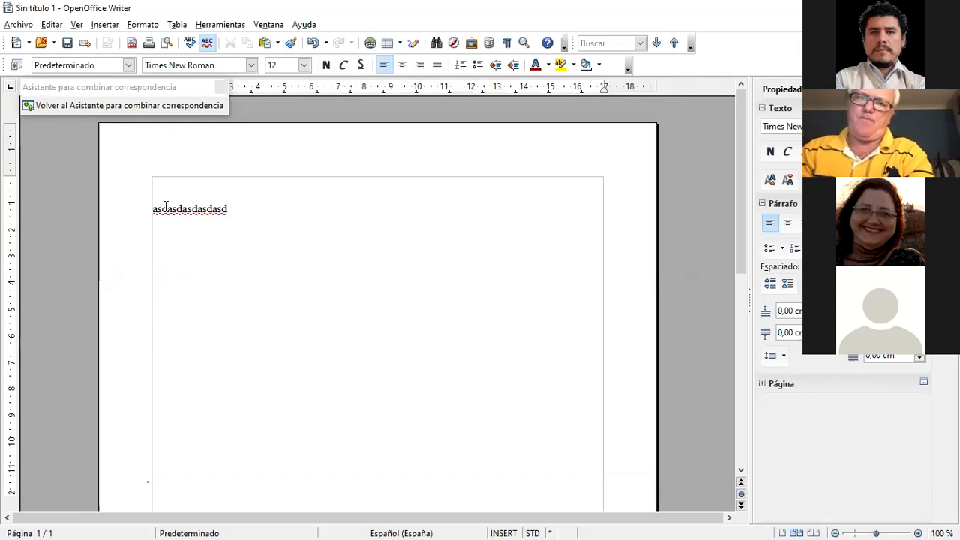
key("Return")
key("Return")
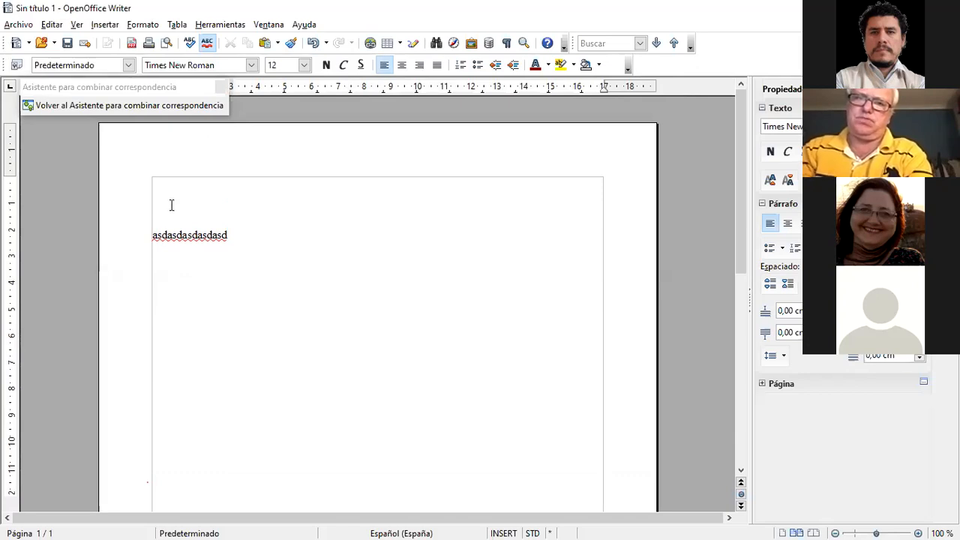
Step: Open the Fields dialog's database fields and expand the lista_combinada table to list its columns
left_click(225, 27)
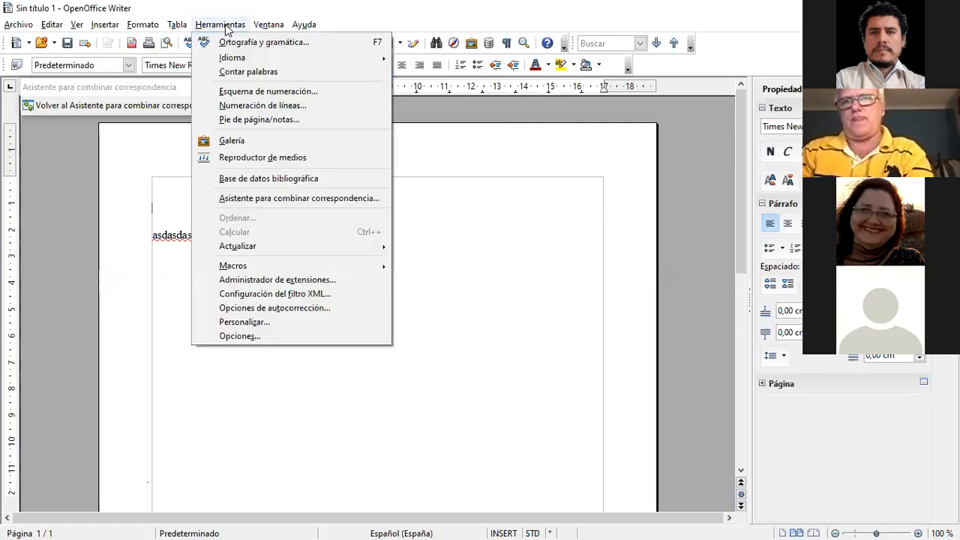
mouse_move(210, 54)
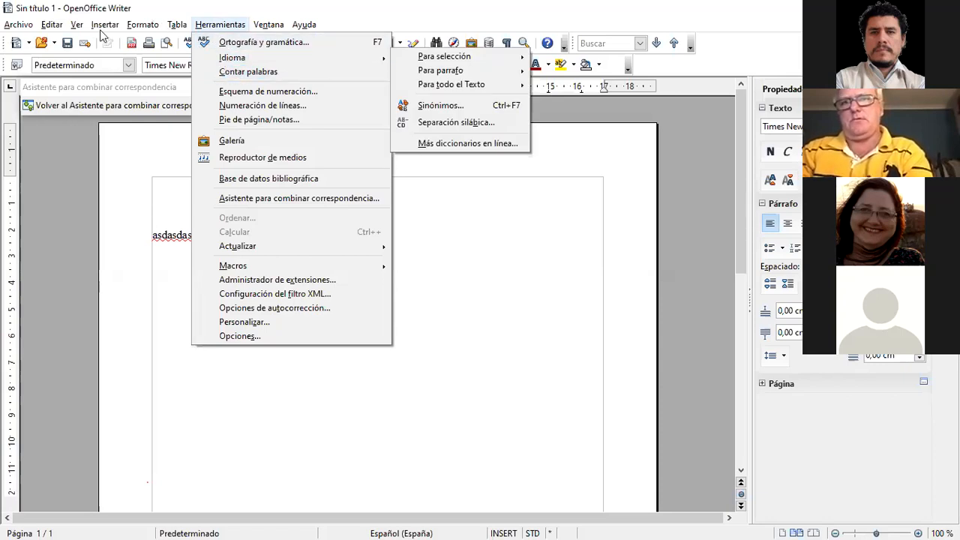
mouse_move(105, 28)
mouse_move(119, 60)
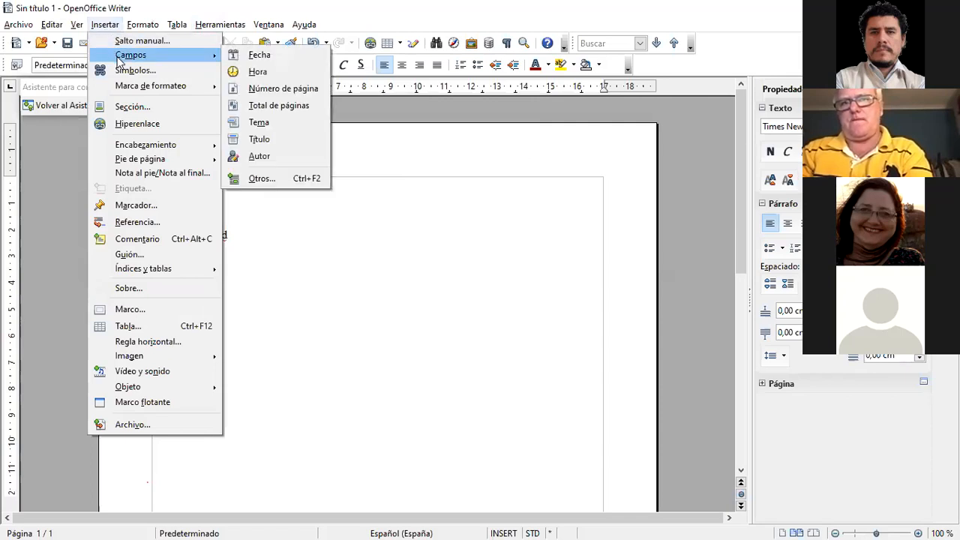
left_click(259, 180)
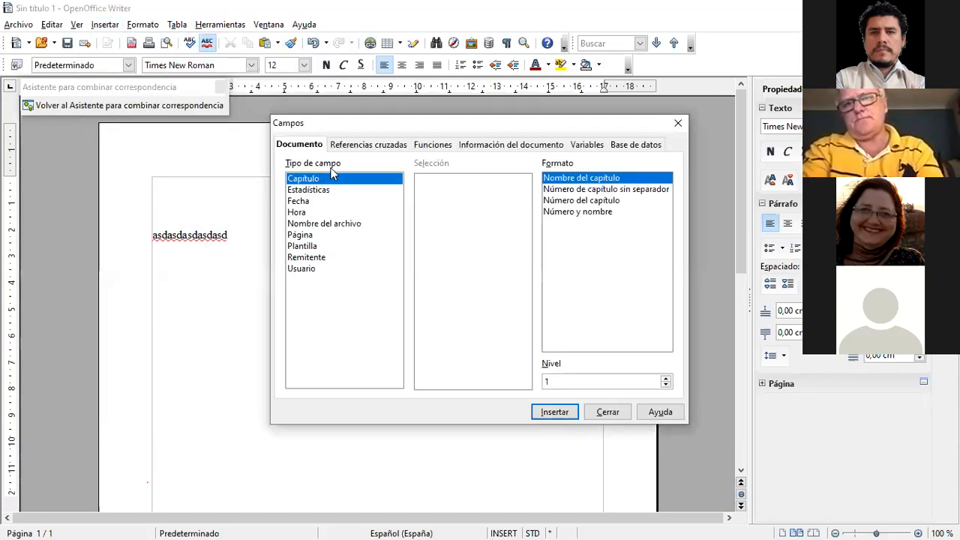
left_click(624, 146)
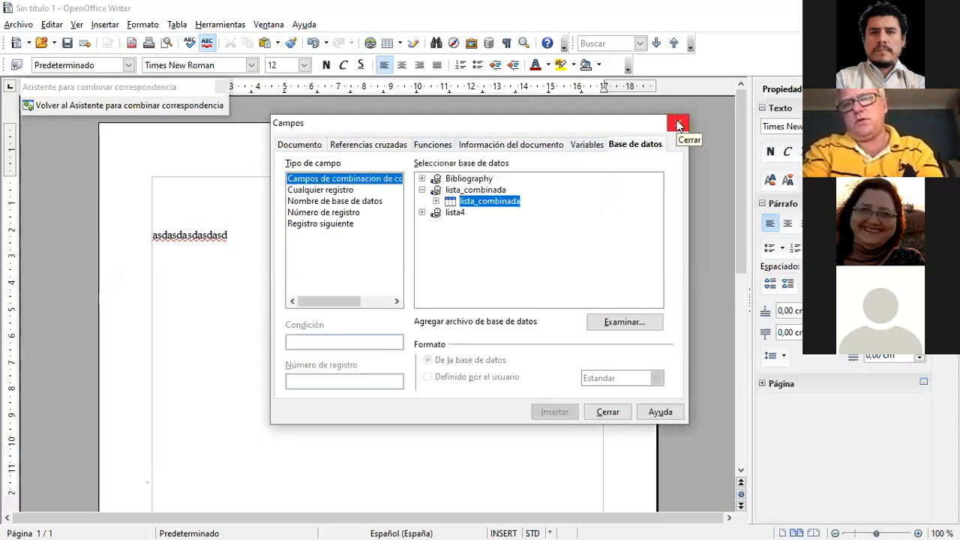
double_click(496, 203)
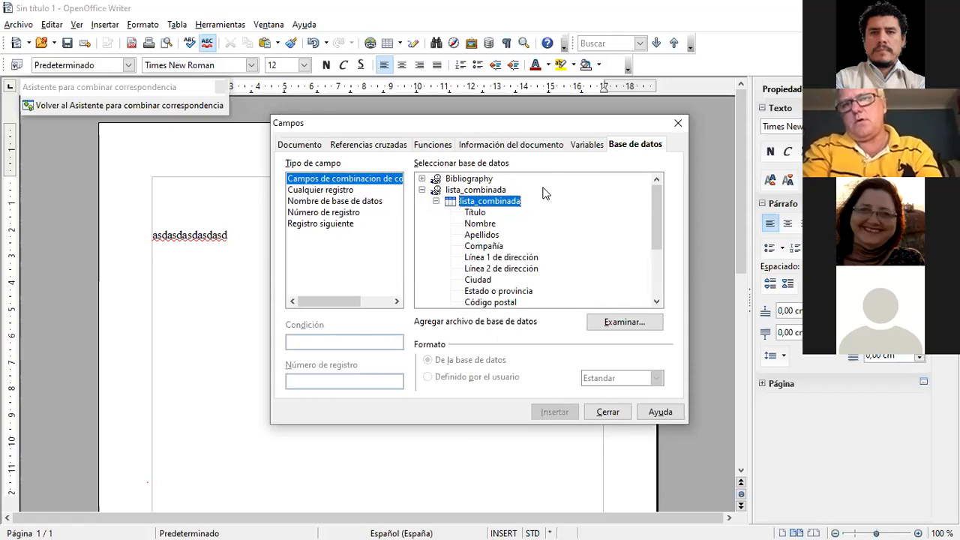
Step: Insert the Título, Nombre and Apellidos merge fields above the body text, separated by spaces
left_click(476, 213)
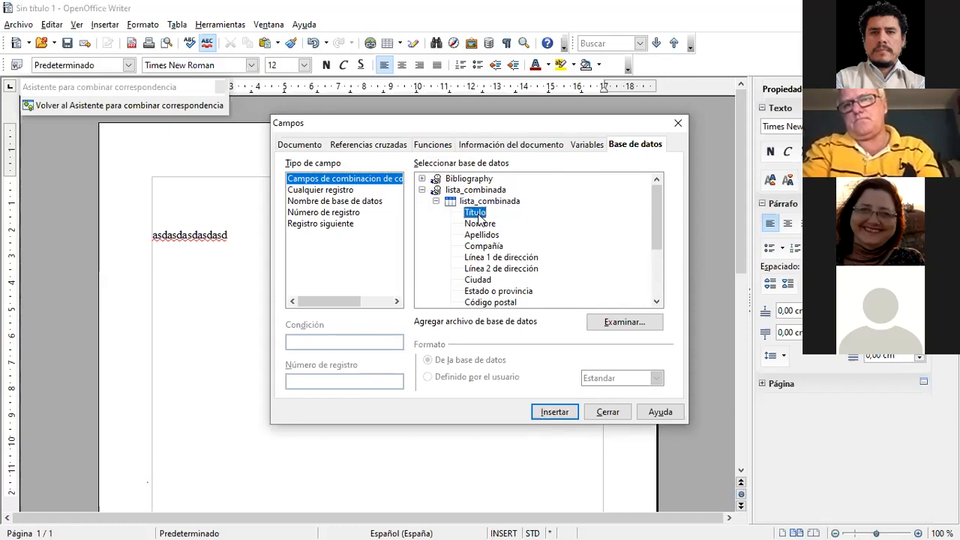
double_click(479, 214)
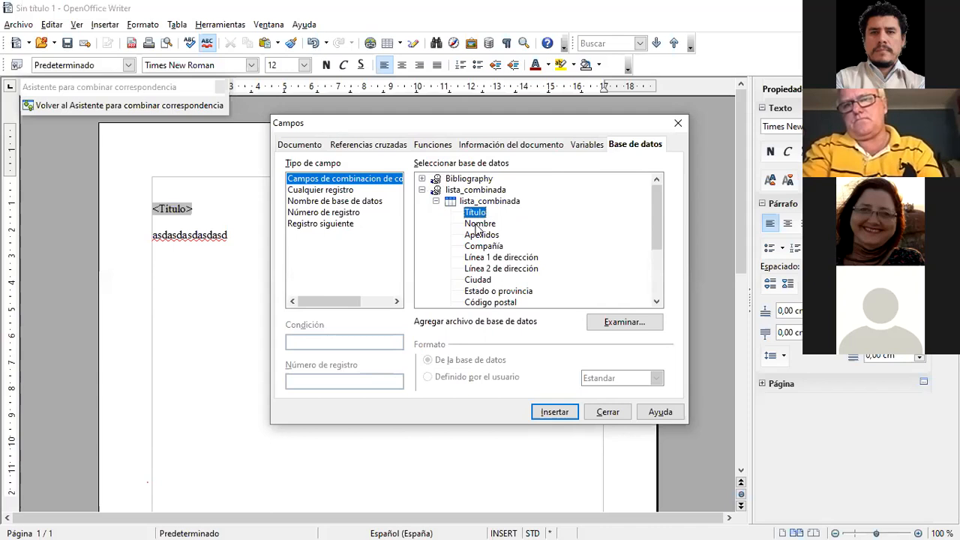
double_click(478, 225)
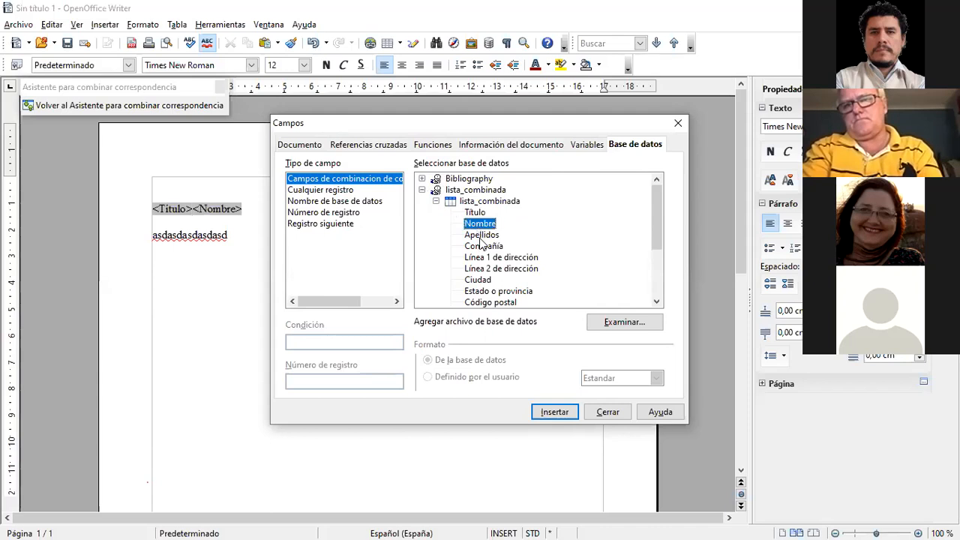
double_click(484, 236)
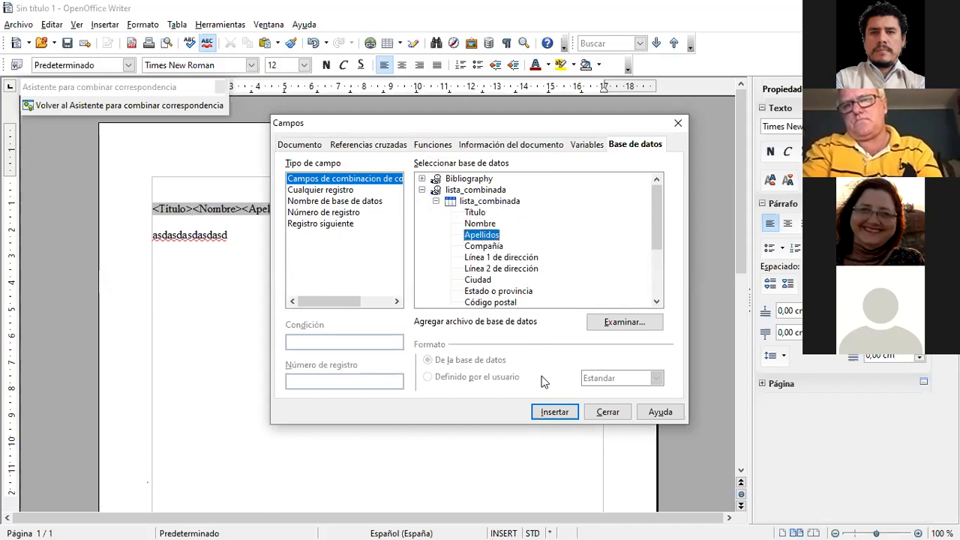
left_click(608, 412)
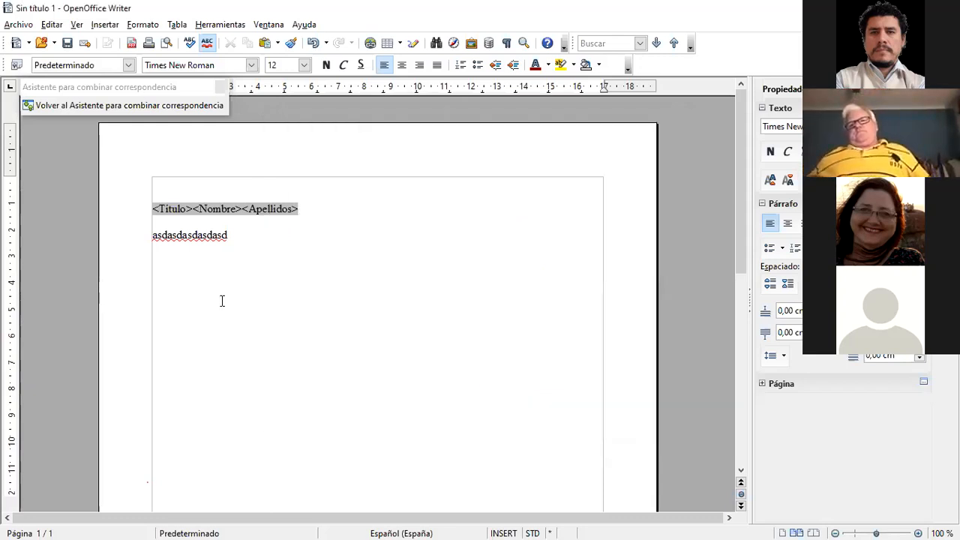
left_click(193, 208)
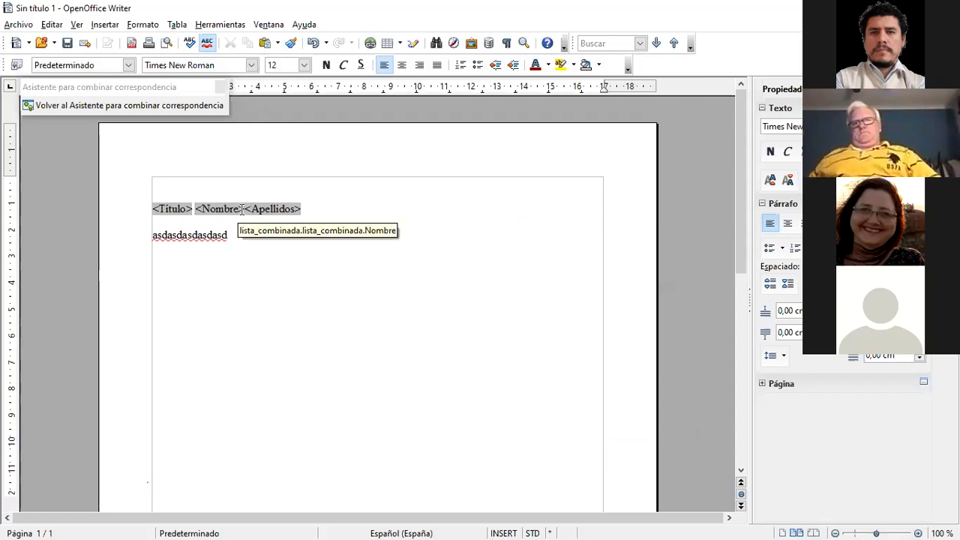
left_click(244, 209)
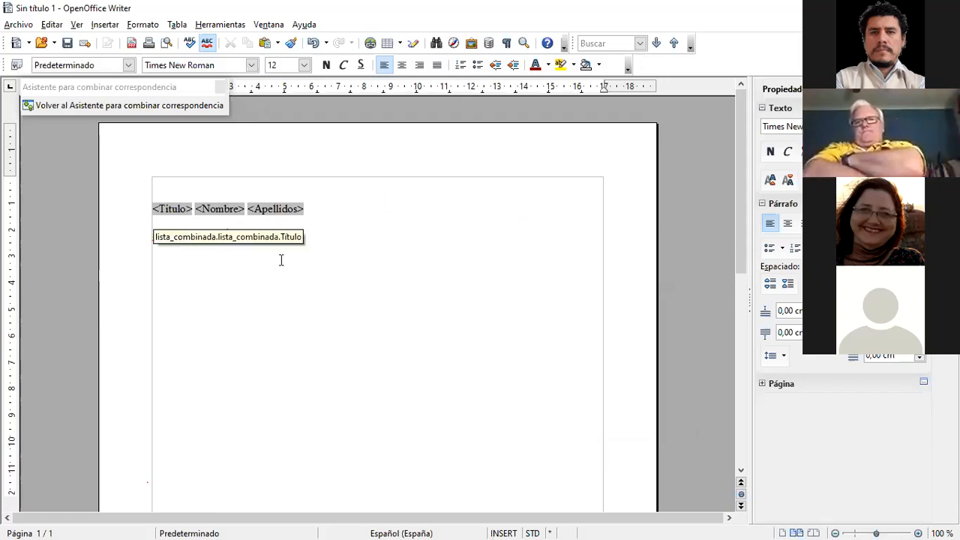
Step: Return to the mail merge wizard, go to the document personalisation stage and look over the document
left_click(103, 107)
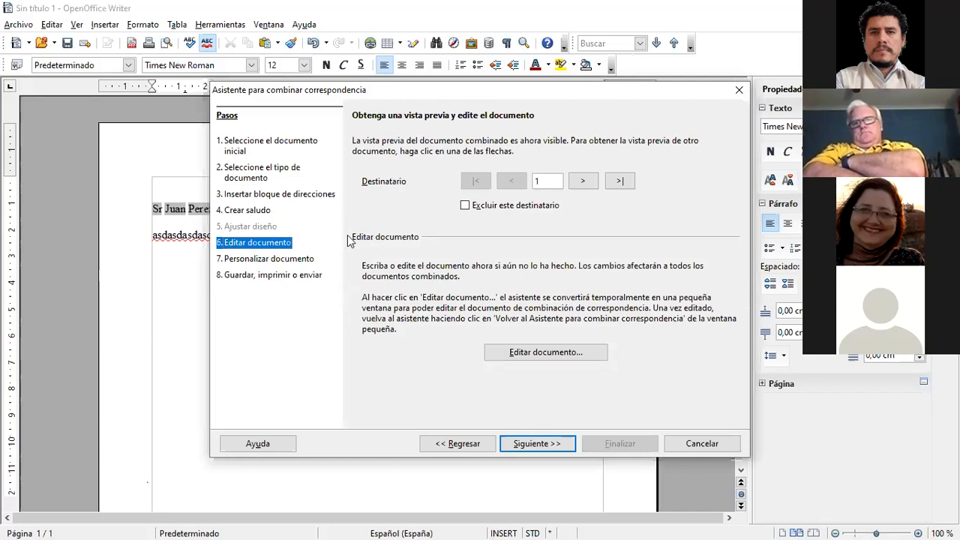
left_click(302, 262)
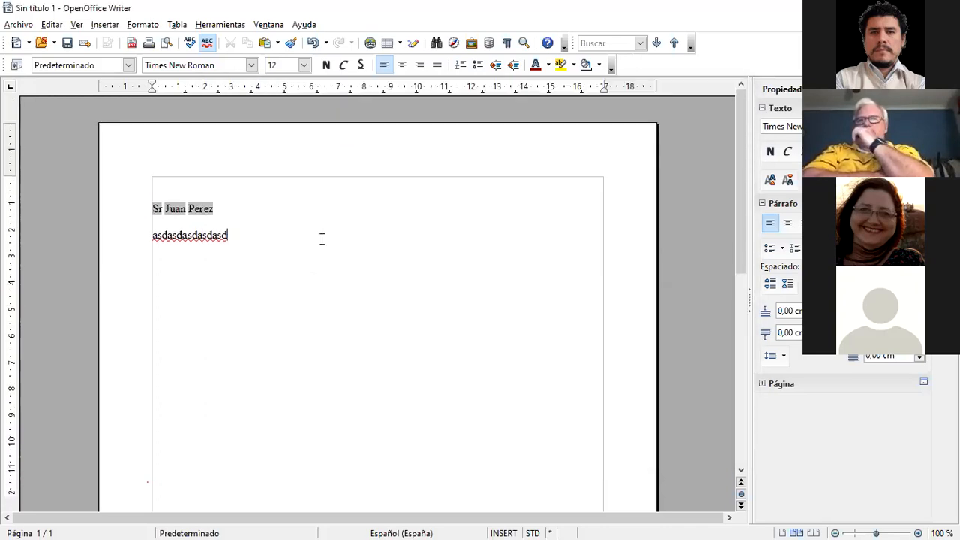
scroll(322, 238, "down", 8)
scroll(322, 238, "up", 7)
scroll(322, 238, "up", 1)
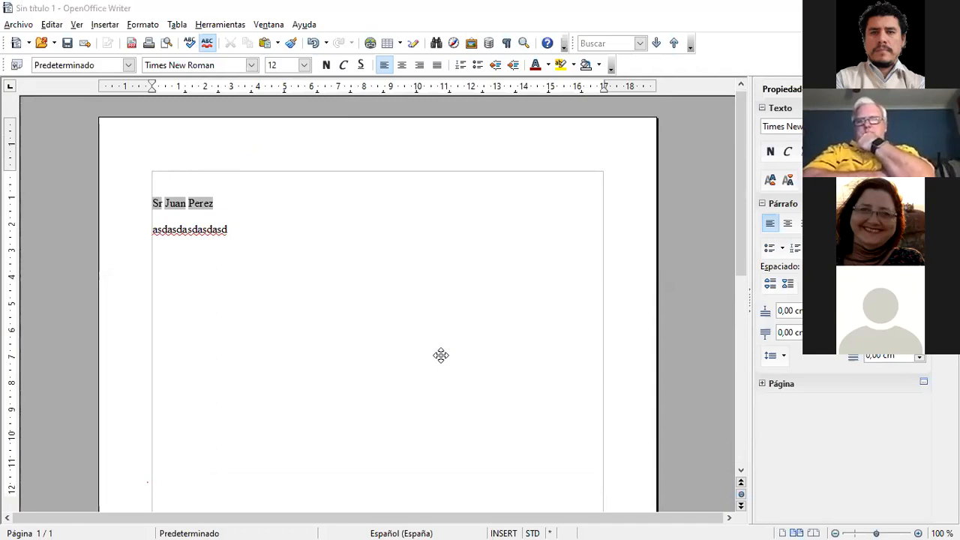
left_click(298, 233)
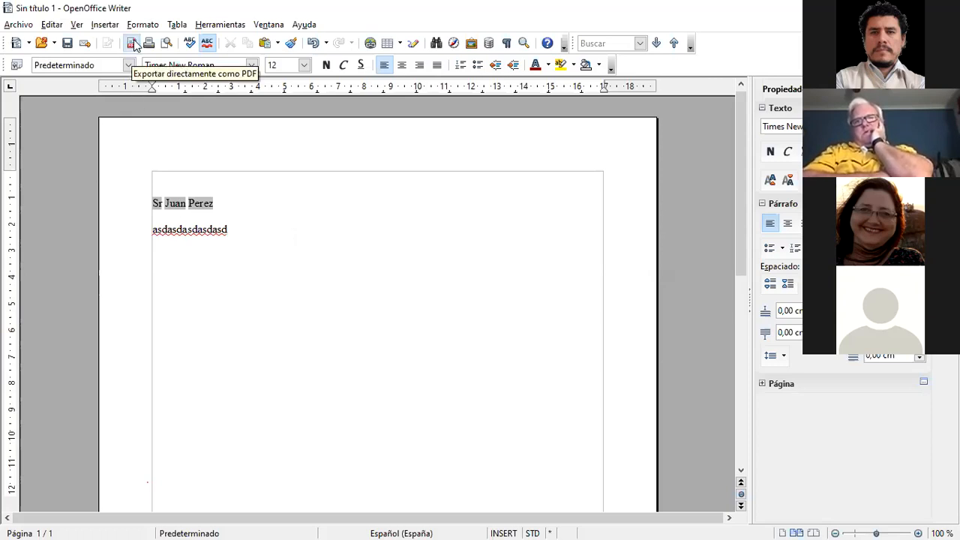
left_click(203, 25)
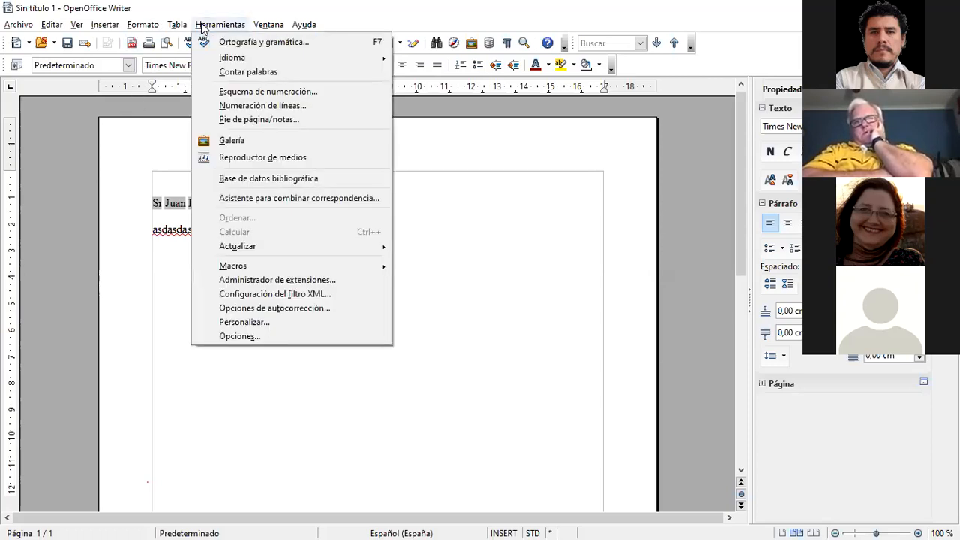
left_click(262, 199)
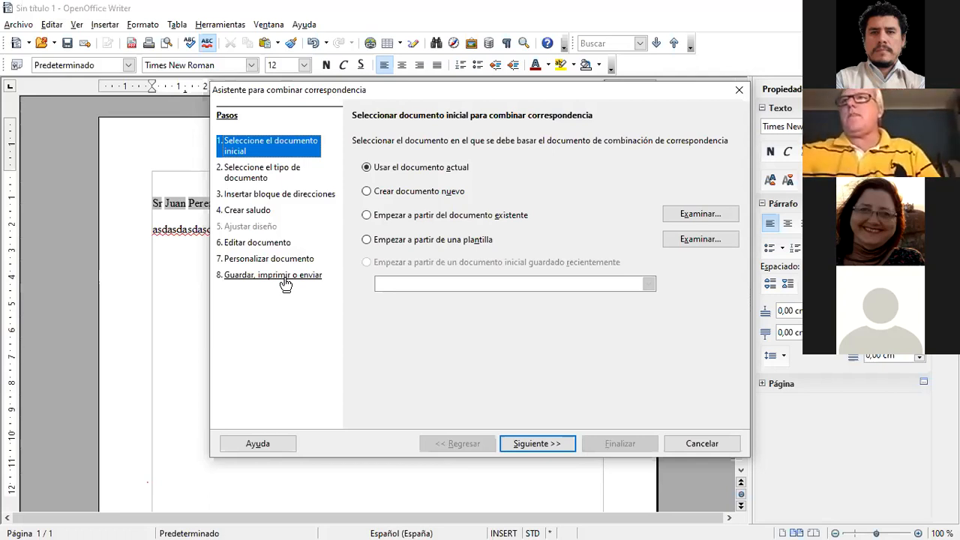
key("Escape")
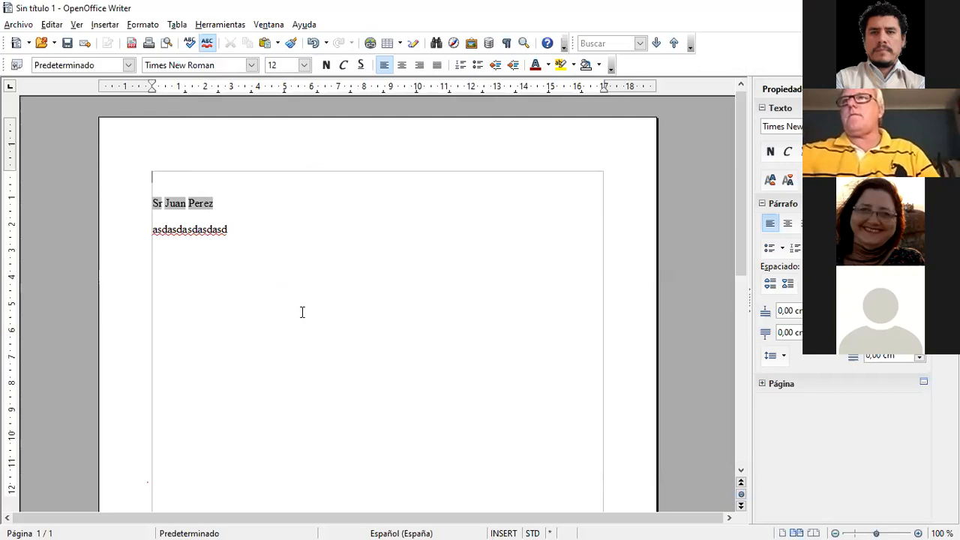
Step: Examine the merged document's pages, checking the recipient line and body text of each letter
scroll(347, 361, "down", 6)
scroll(348, 363, "up", 6)
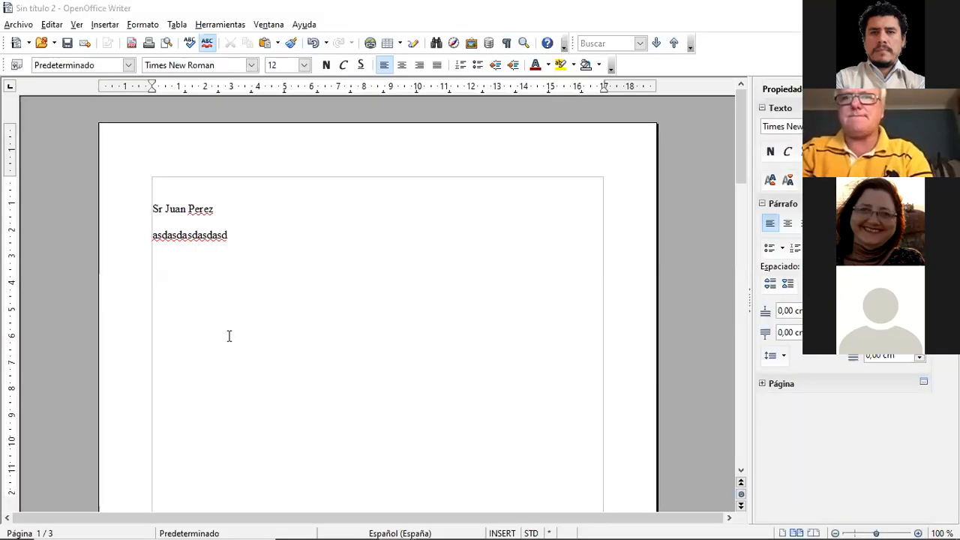
scroll(229, 336, "down", 4)
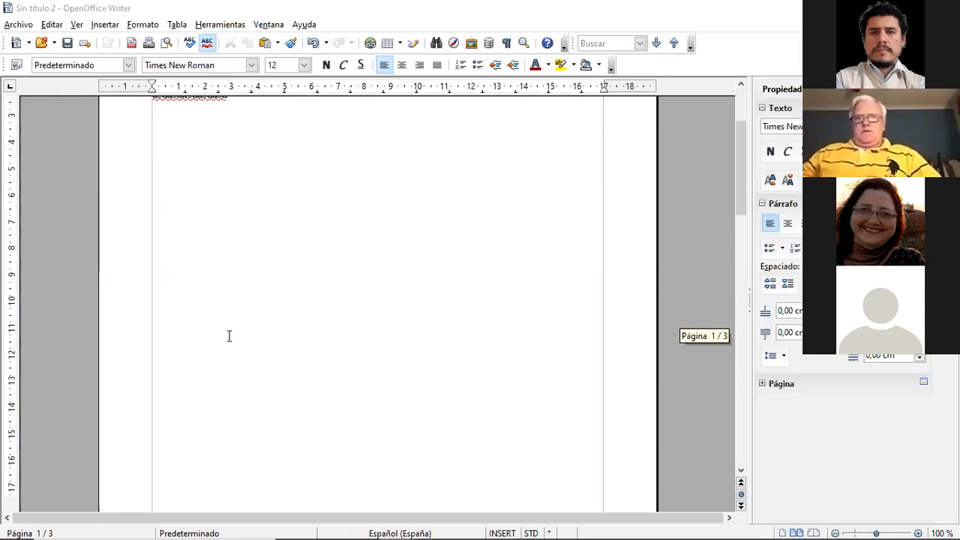
scroll(229, 335, "down", 10)
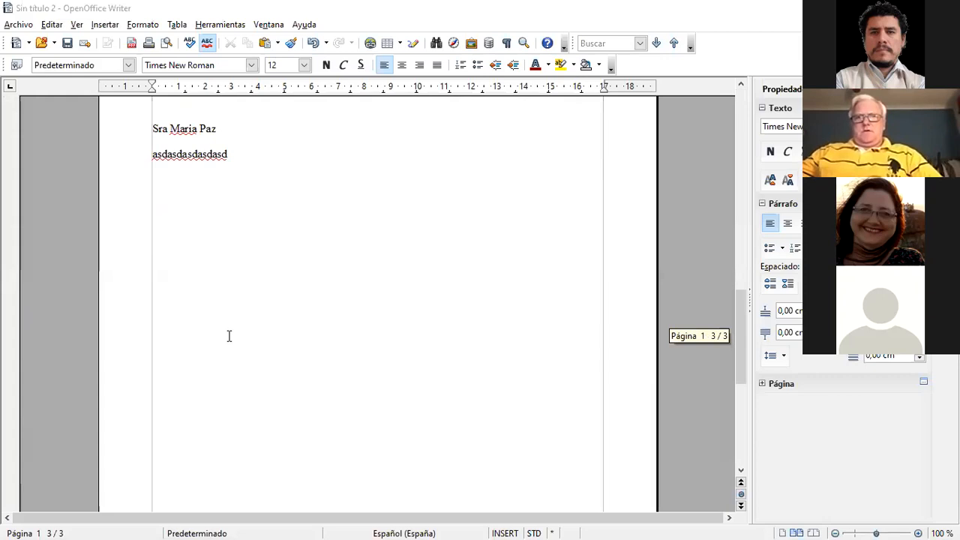
scroll(229, 336, "down", 10)
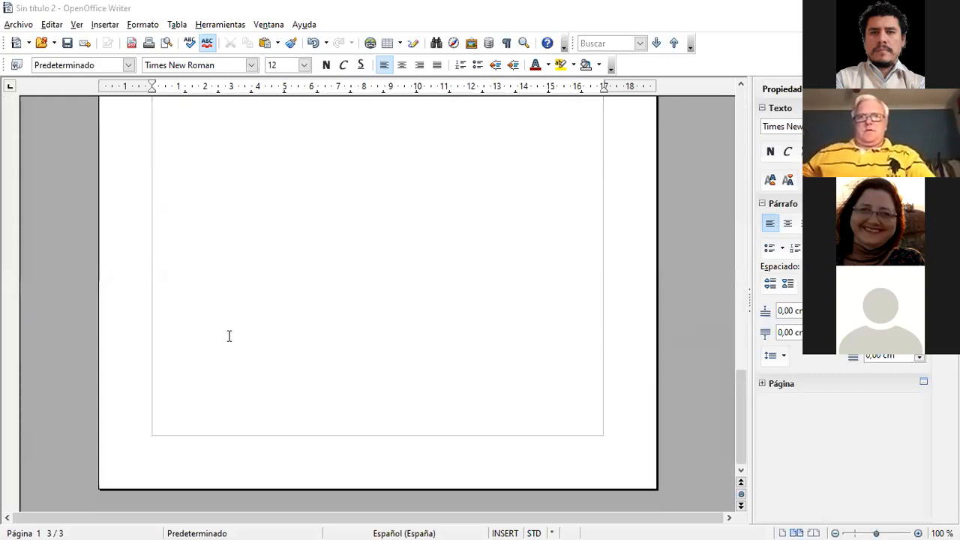
scroll(229, 336, "up", 8)
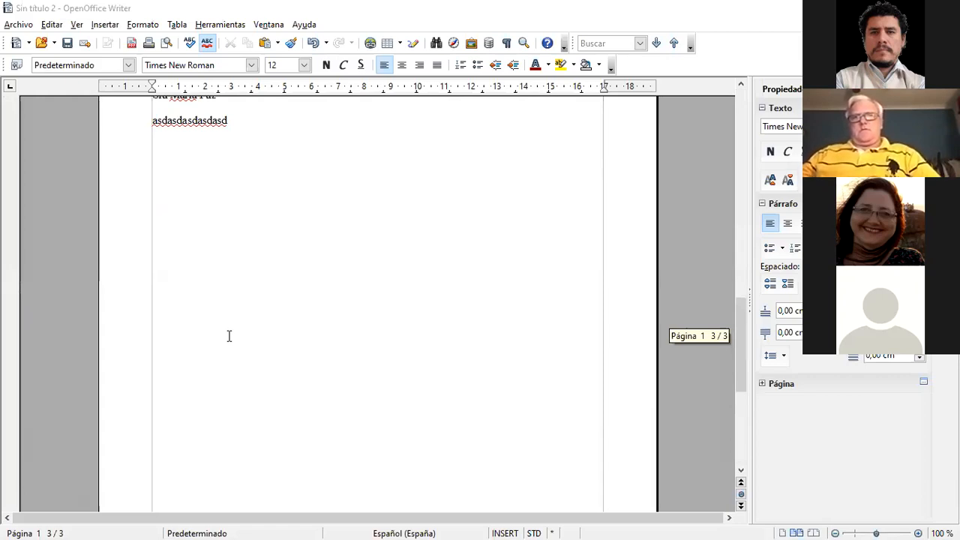
scroll(225, 332, "up", 10)
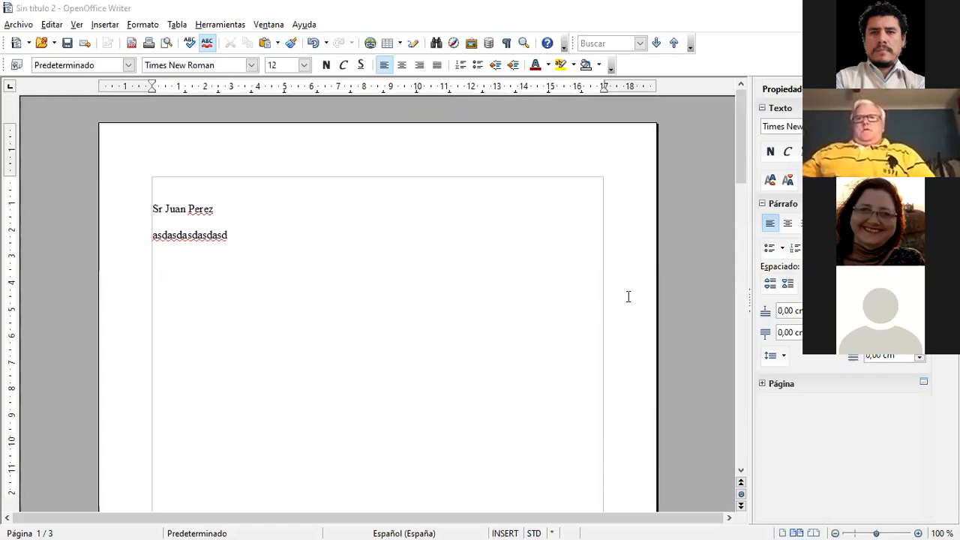
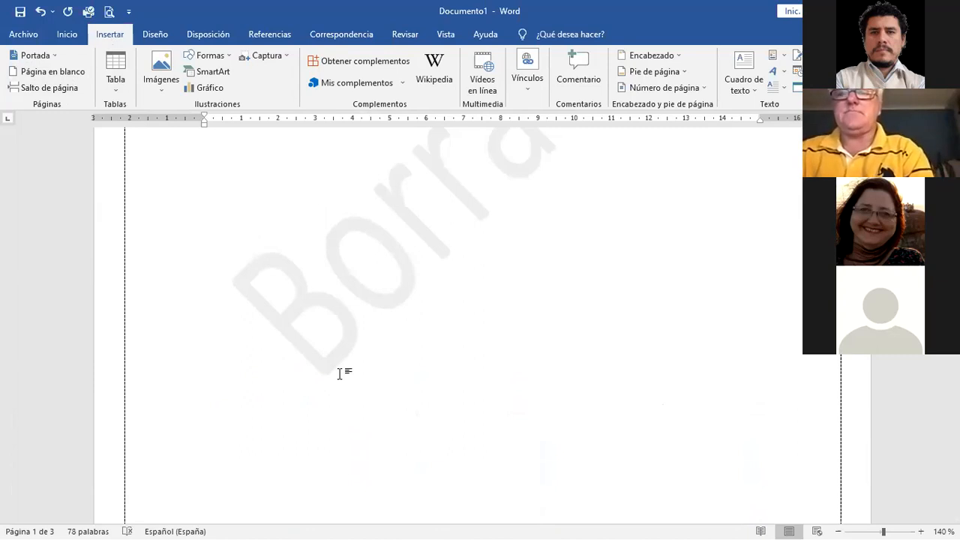
Step: Switch to Word and apply the Título 1 style to the "Hoja de ruta" line on page 2
scroll(340, 373, "up", 10)
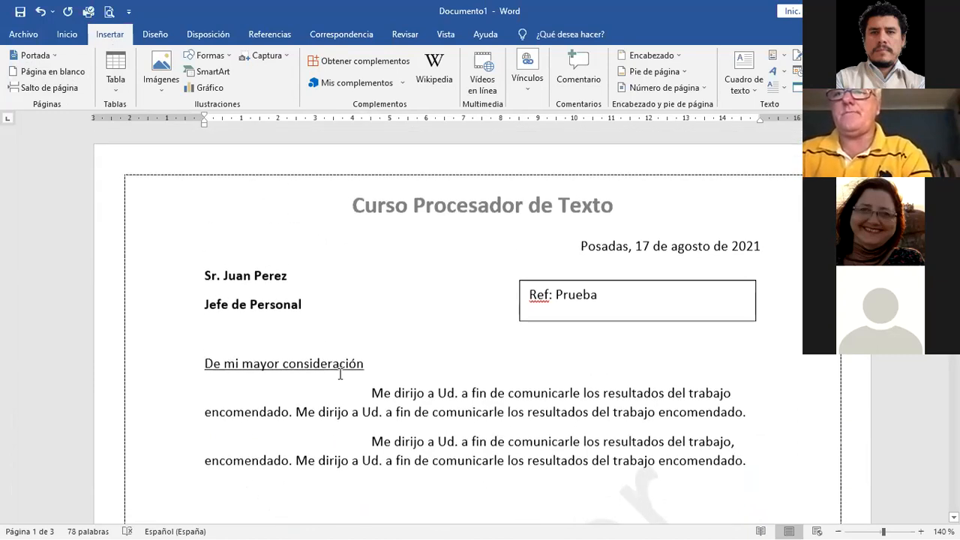
scroll(340, 373, "down", 10)
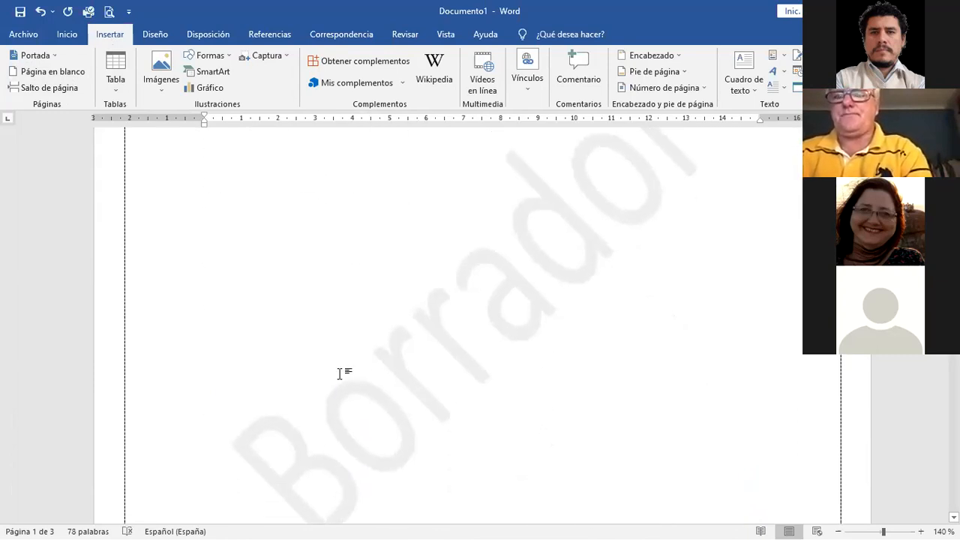
scroll(340, 373, "down", 10)
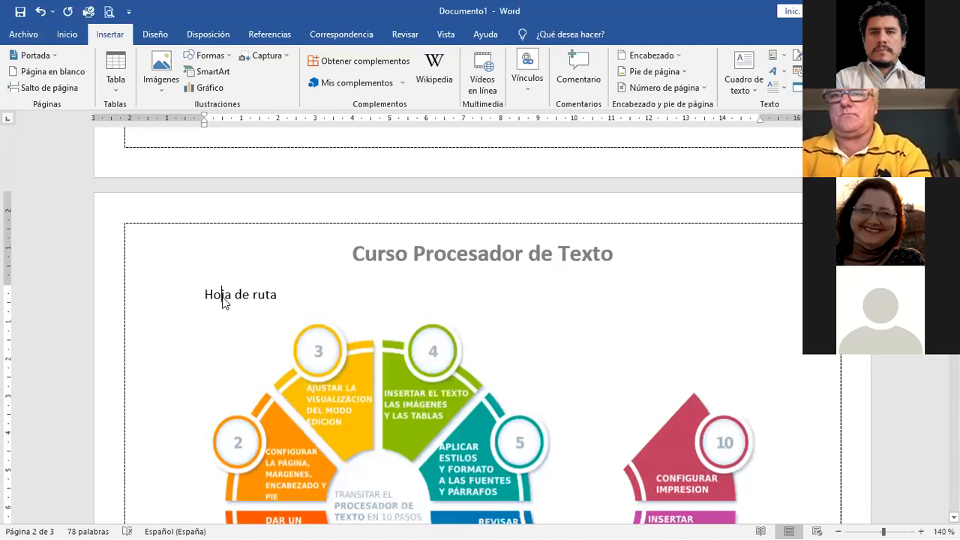
triple_click(225, 296)
left_click(67, 35)
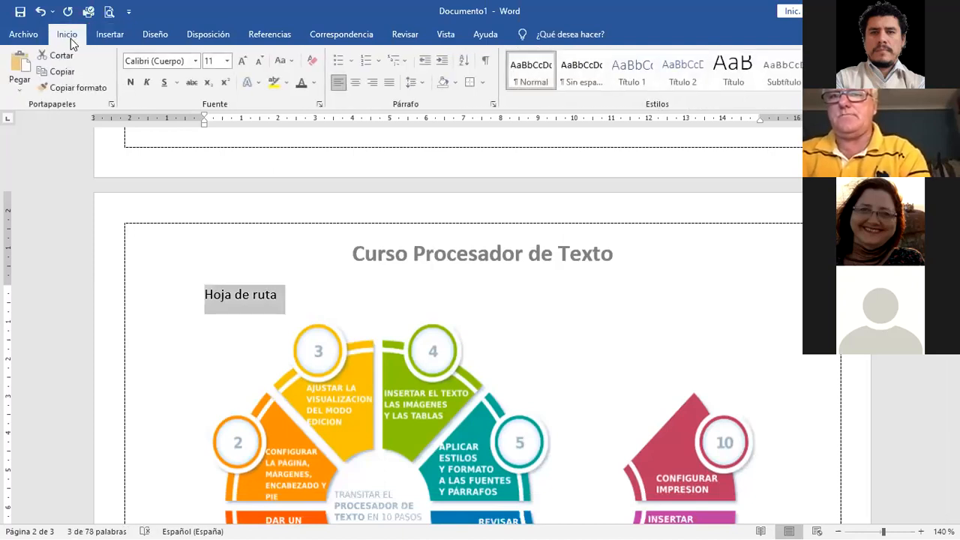
left_click(633, 75)
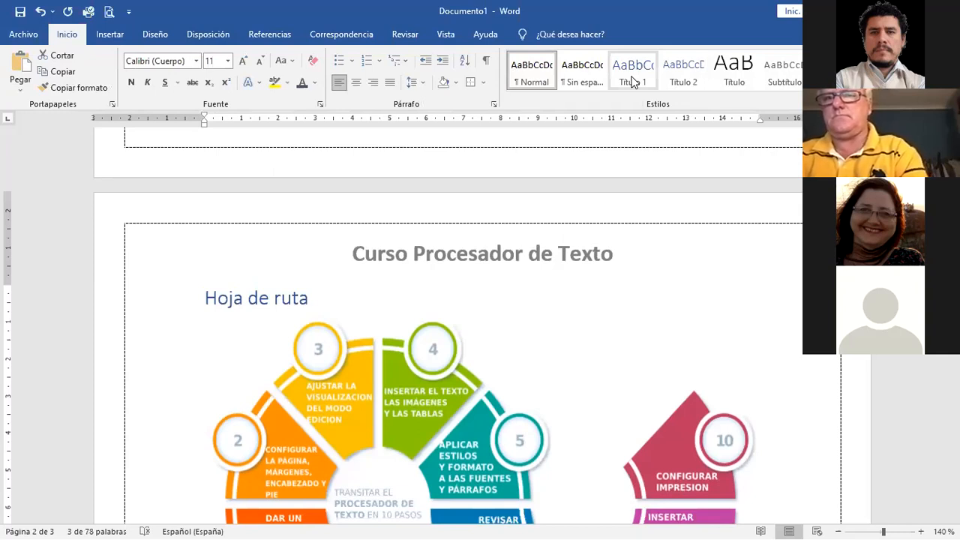
Step: Apply the Título 1 style to the "Logo" line above "Imagen del logo" on page 3
scroll(373, 302, "down", 10)
scroll(374, 300, "down", 5)
left_click(226, 250)
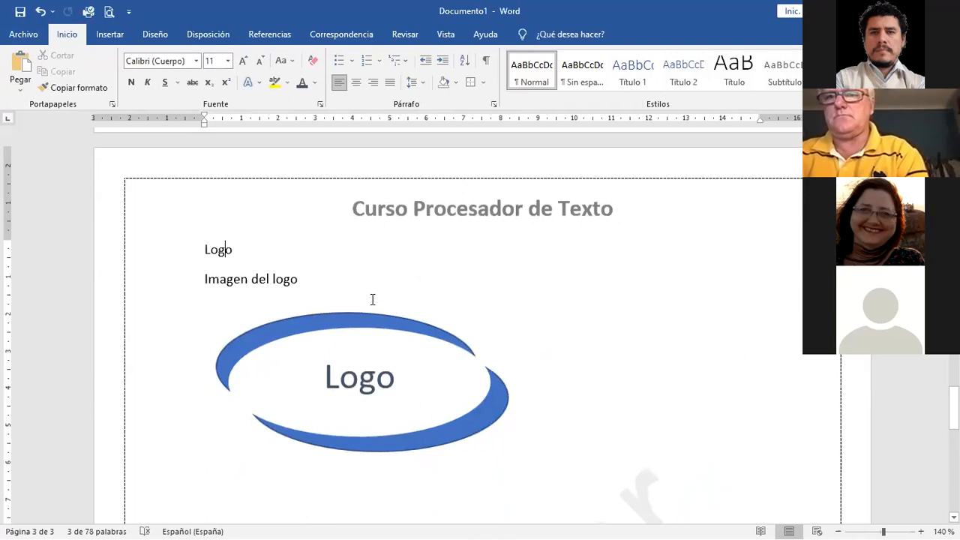
triple_click(226, 250)
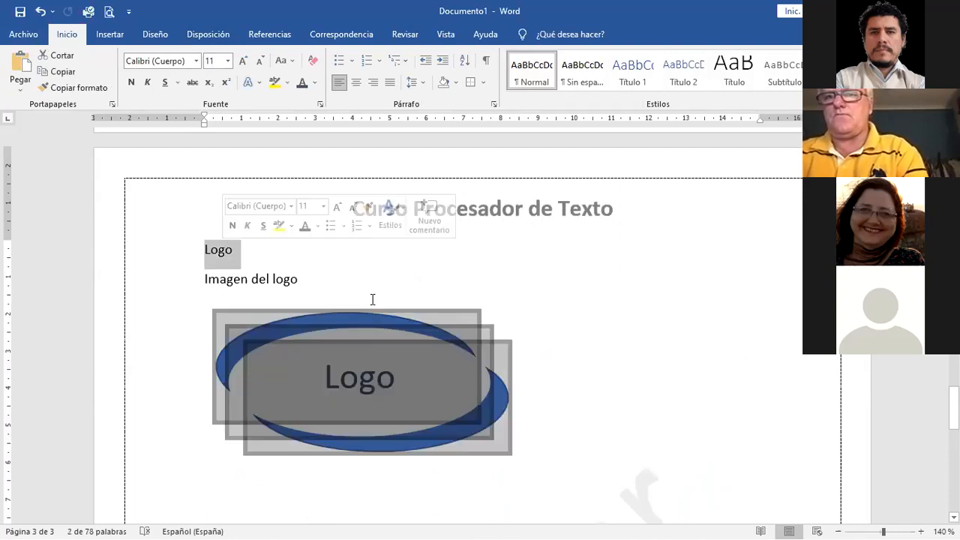
left_click(226, 250)
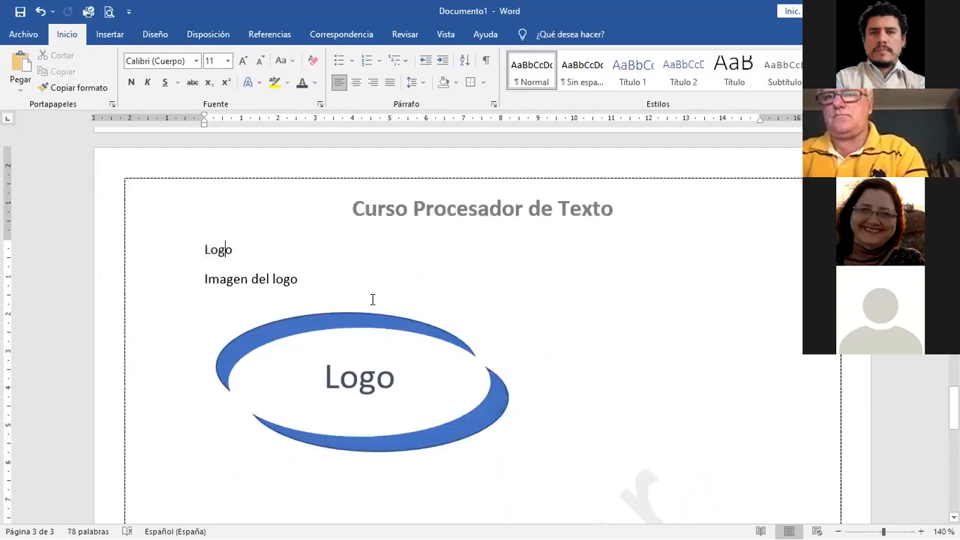
key("Left")
key("Left")
key("Left")
key("shift+Right")
key("shift+Right")
key("shift+Right")
key("shift+Right")
key("shift+Right")
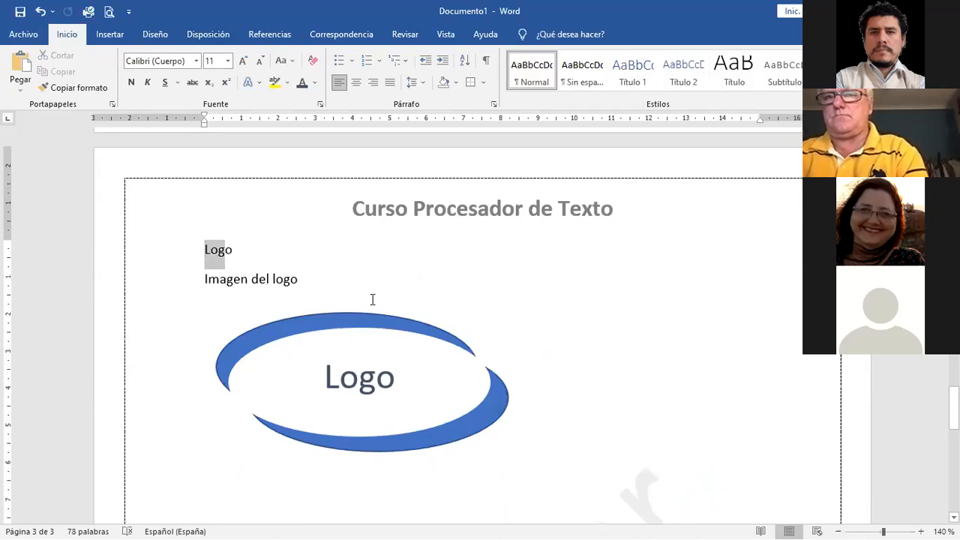
key("shift+Left")
left_click(635, 75)
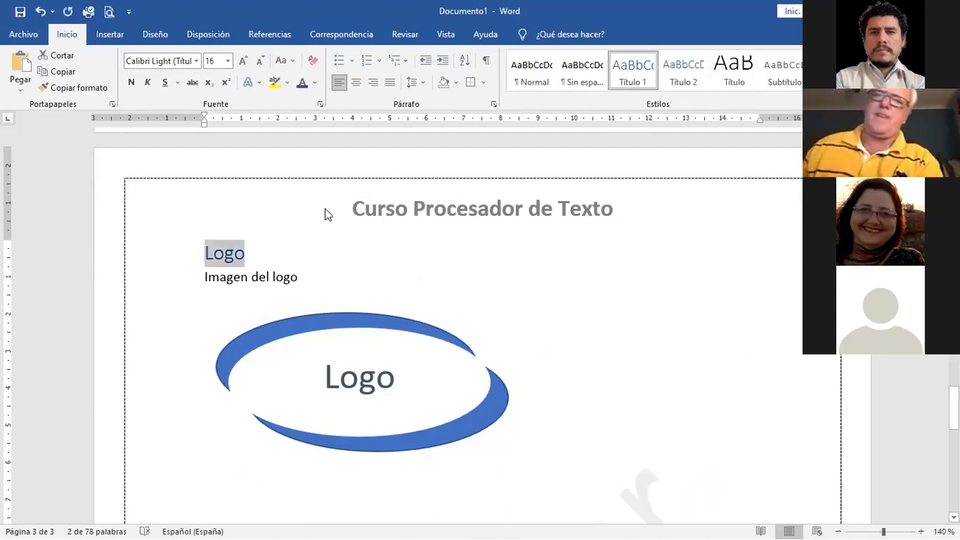
Step: Apply the Título 2 style to the "Imagen del logo" line on page 3
left_click_drag(205, 278, 305, 277)
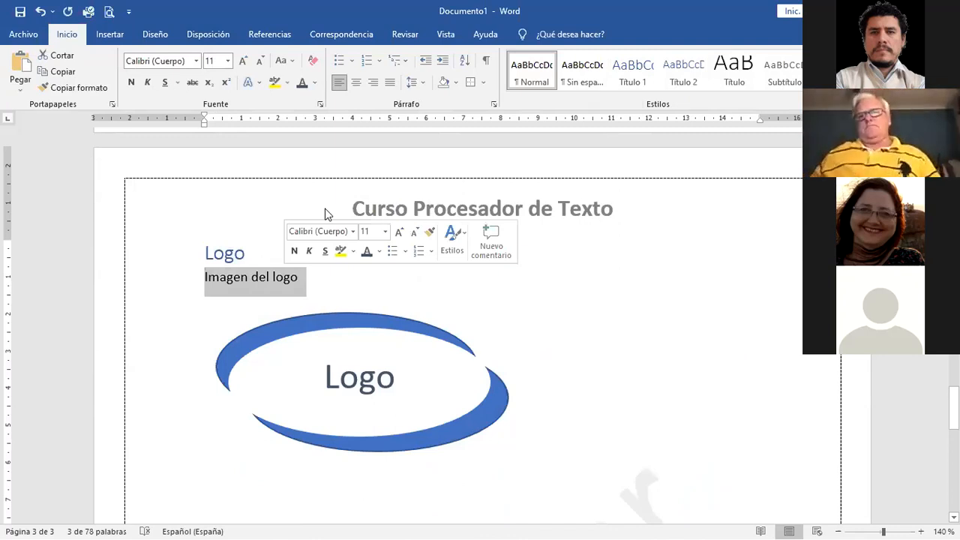
left_click(684, 79)
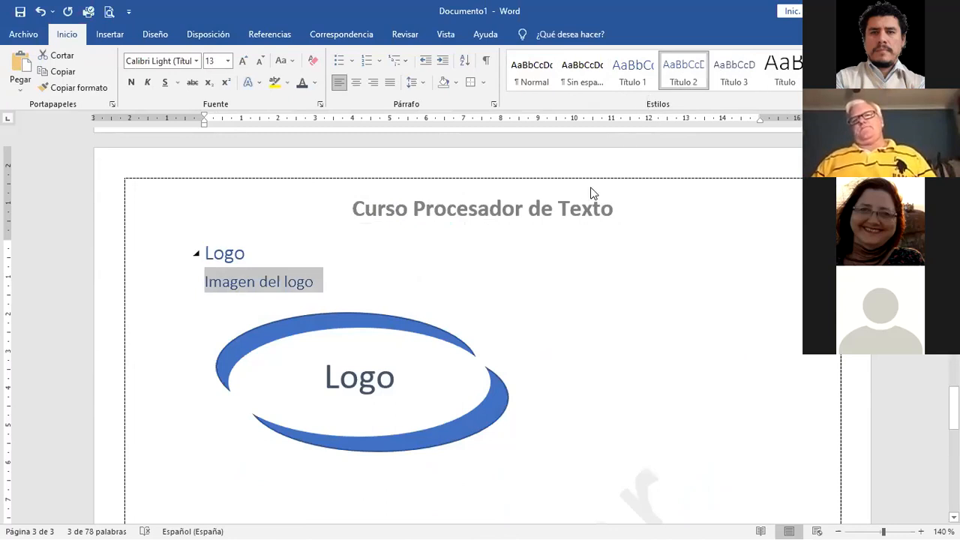
left_click(539, 363)
Step: Insert the Tabla automática 1 table of contents below the letter's body text on page 1
scroll(270, 342, "up", 1)
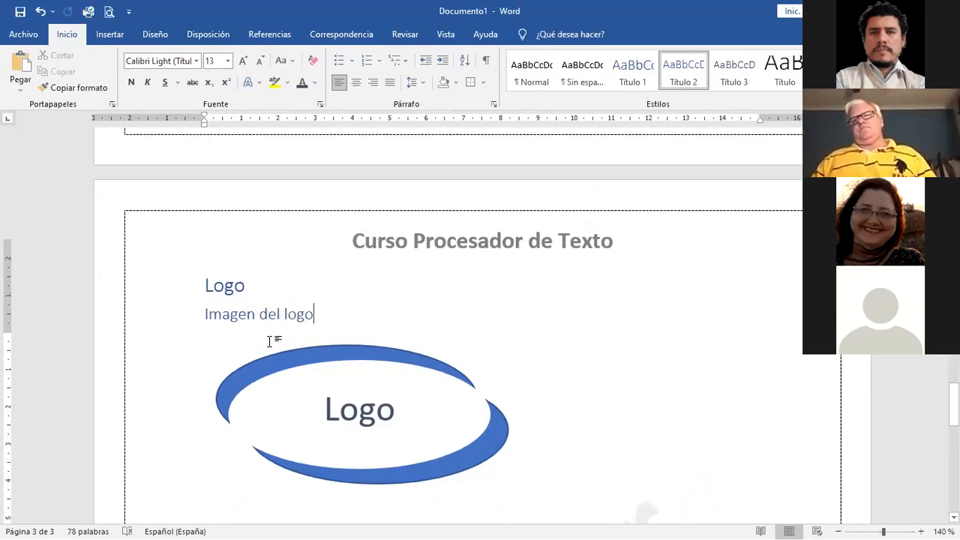
scroll(269, 341, "up", 15)
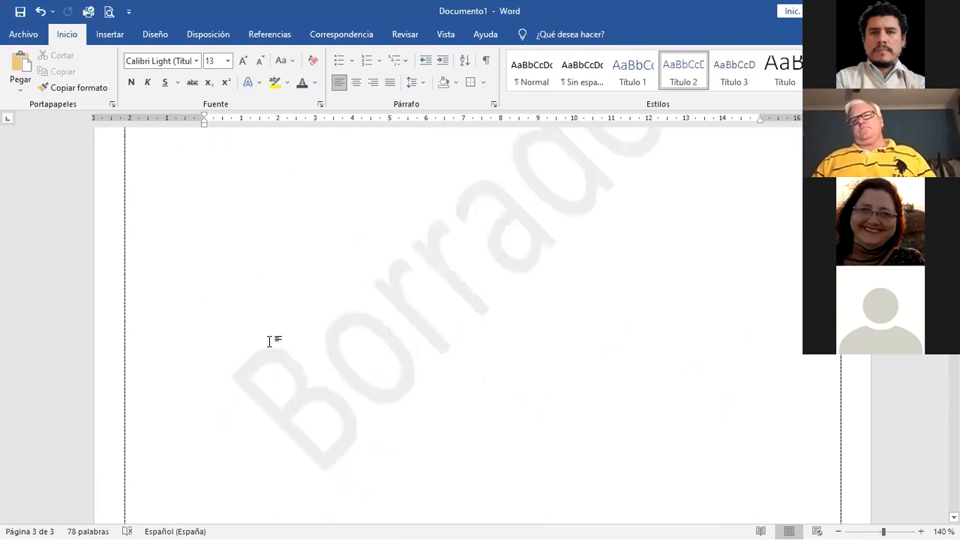
scroll(269, 341, "up", 8)
scroll(271, 342, "down", 5)
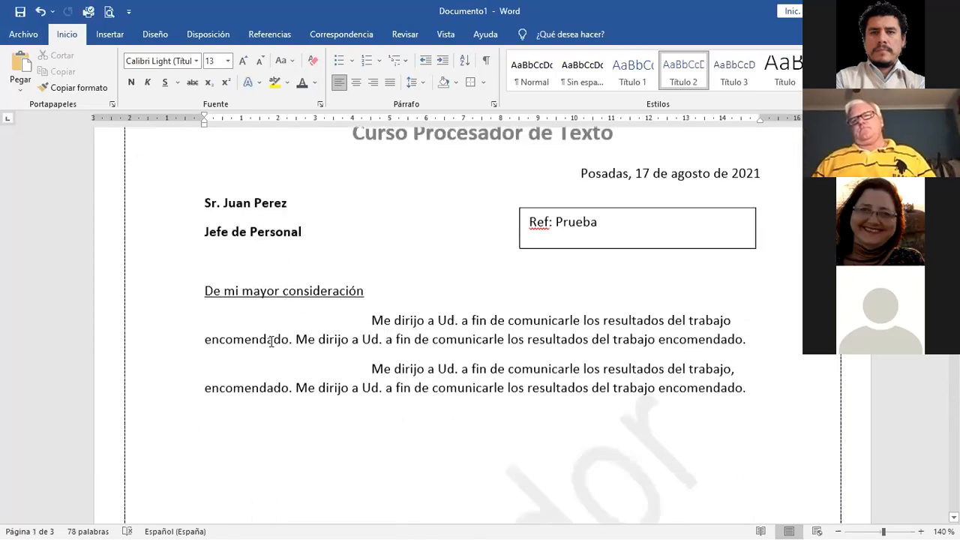
left_click(248, 353)
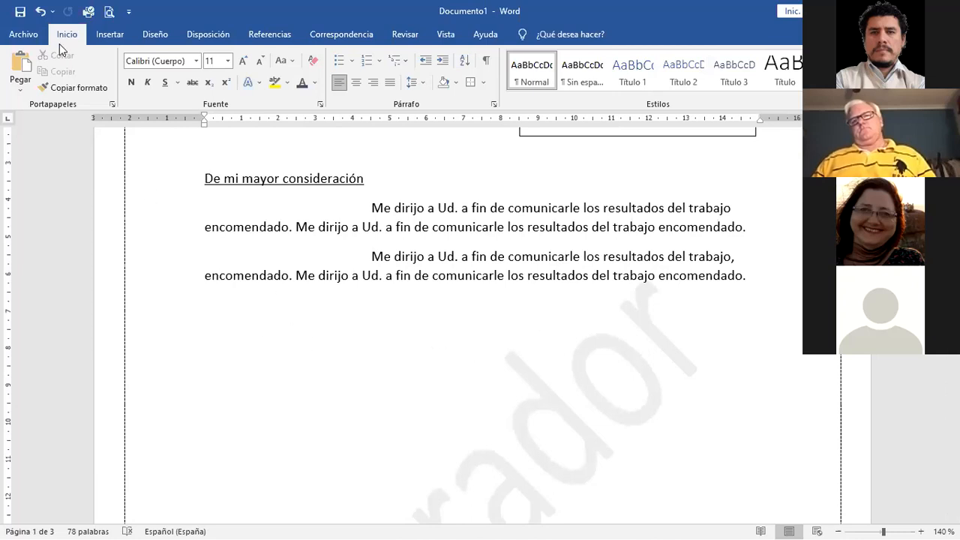
left_click(109, 35)
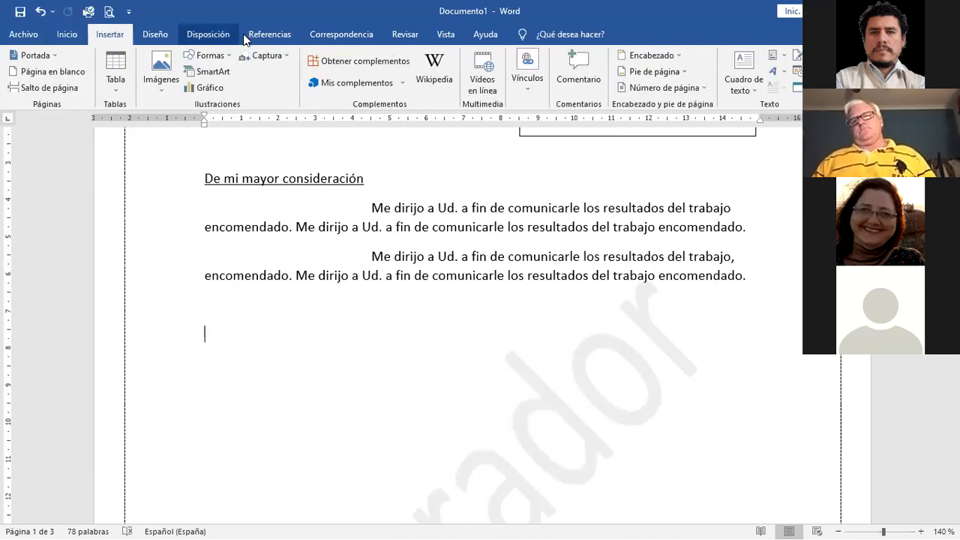
left_click(266, 39)
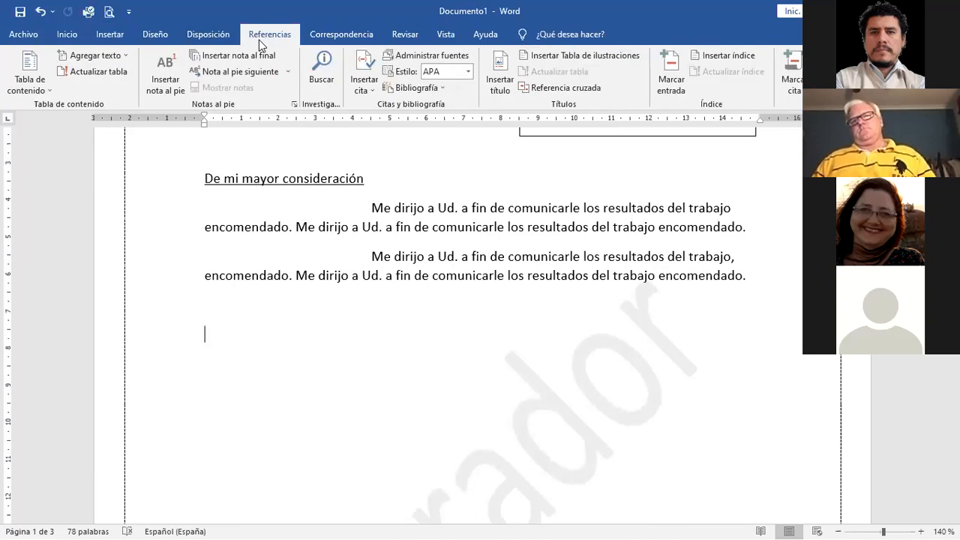
left_click(42, 91)
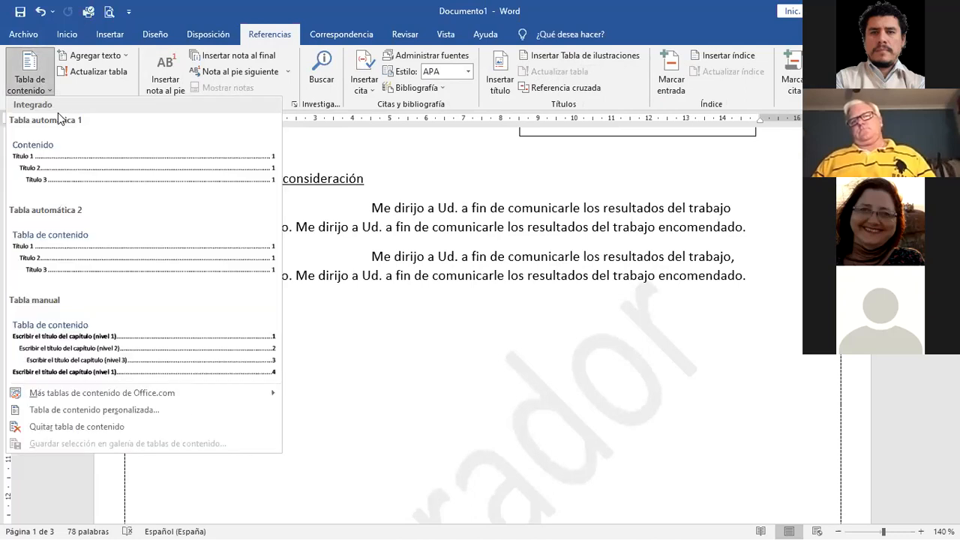
left_click(68, 169)
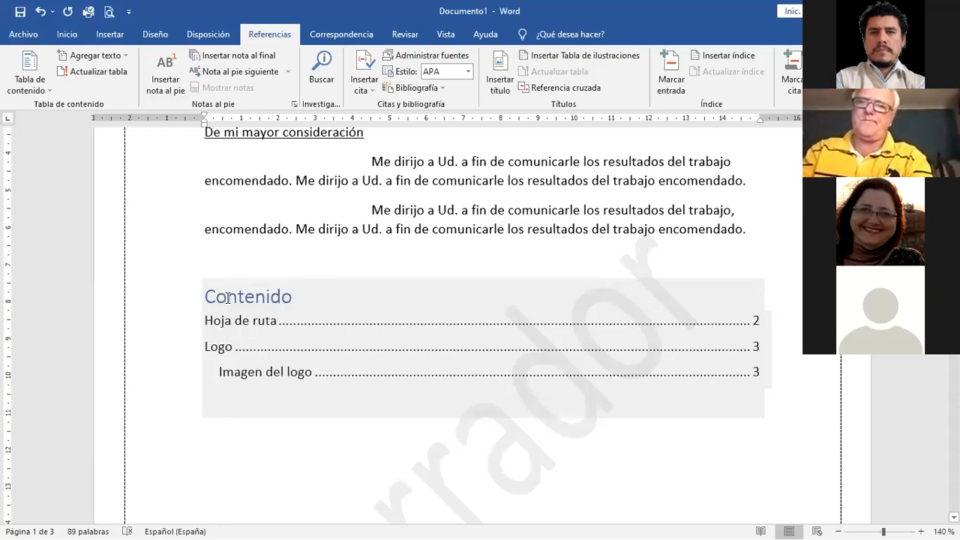
Step: Replace the table of contents heading "Contenido" with "Anexos"
left_click(228, 298)
key("Home")
key("shift+Right")
key("shift+Right")
key("shift+Right")
key("shift+Right")
key("shift+Right")
key("shift+Right")
key("shift+Right")
key("shift+Right")
key("shift+Right")
key("shift+Right")
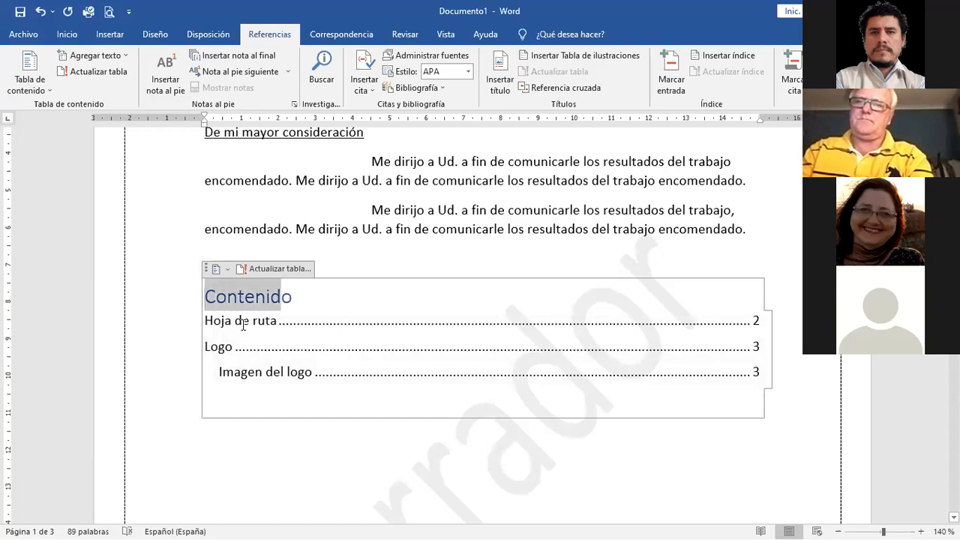
type("Anexos")
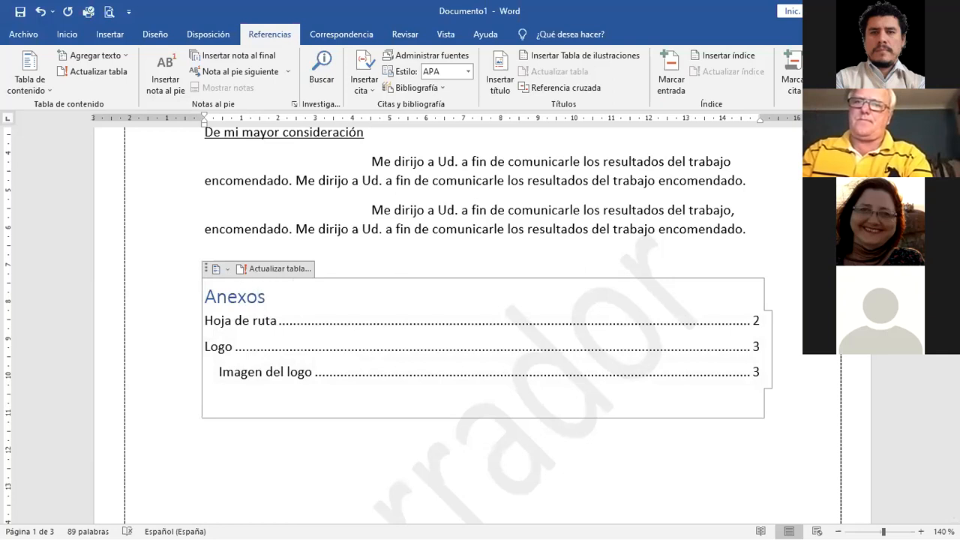
key("Down")
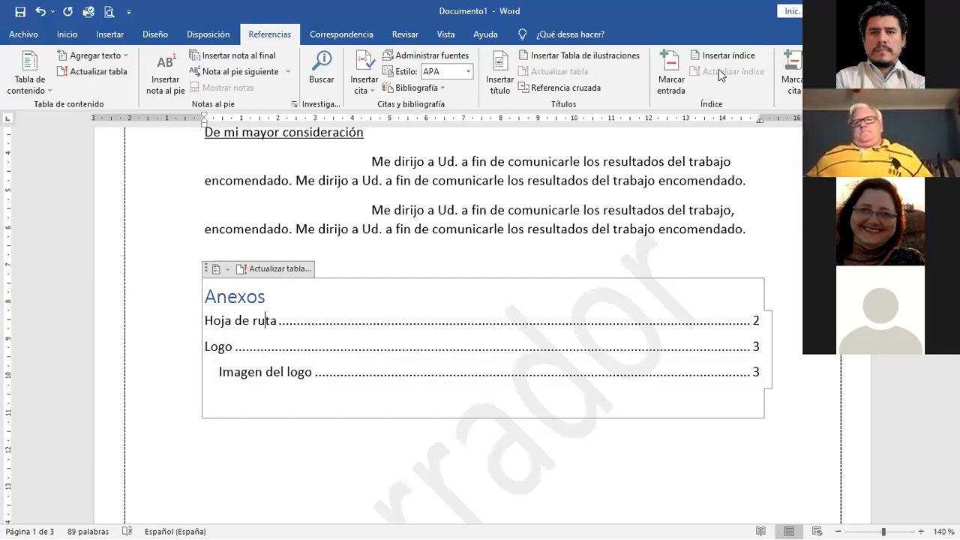
Step: Follow the "Hoja de ruta" and "Imagen del logo" links in the table of contents, returning to the table after each
key("alt+Tab")
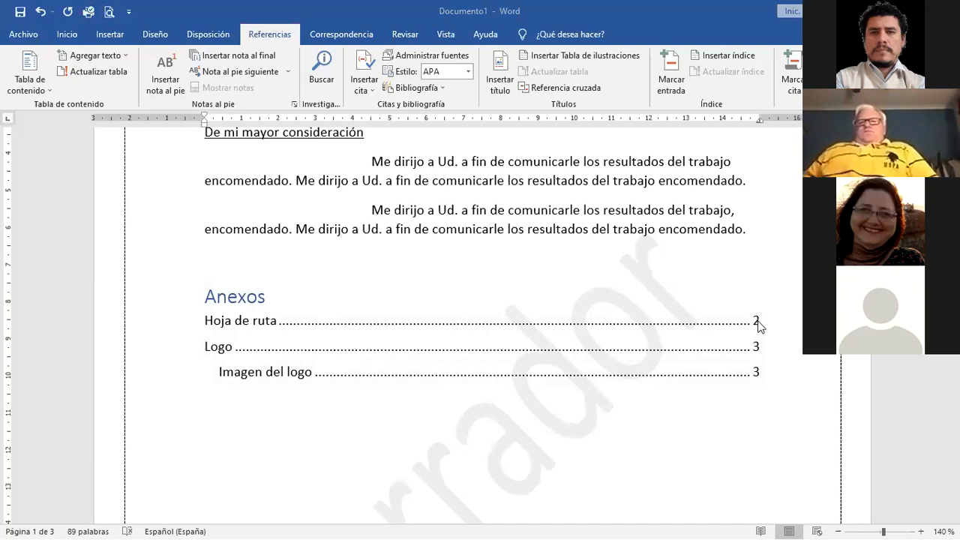
left_click(276, 322)
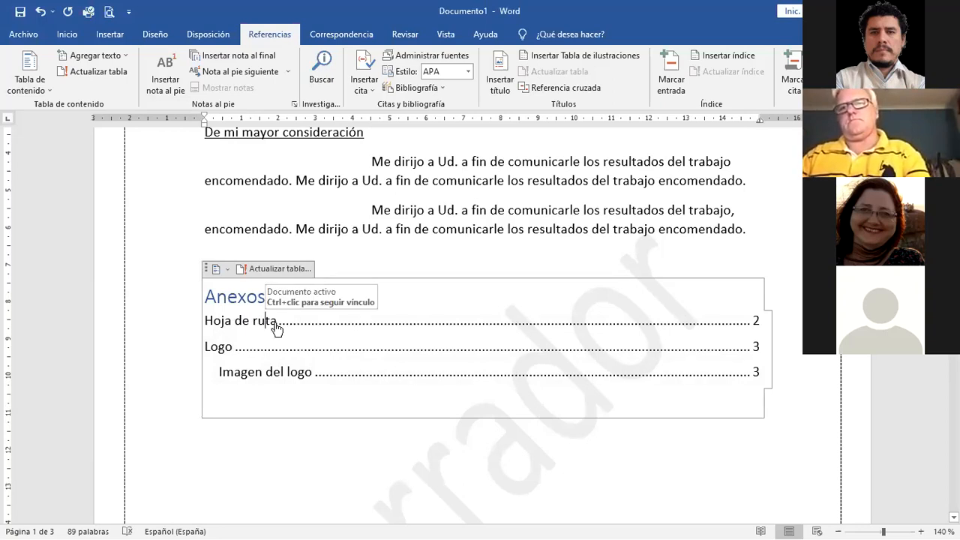
left_click(277, 328, "ctrl")
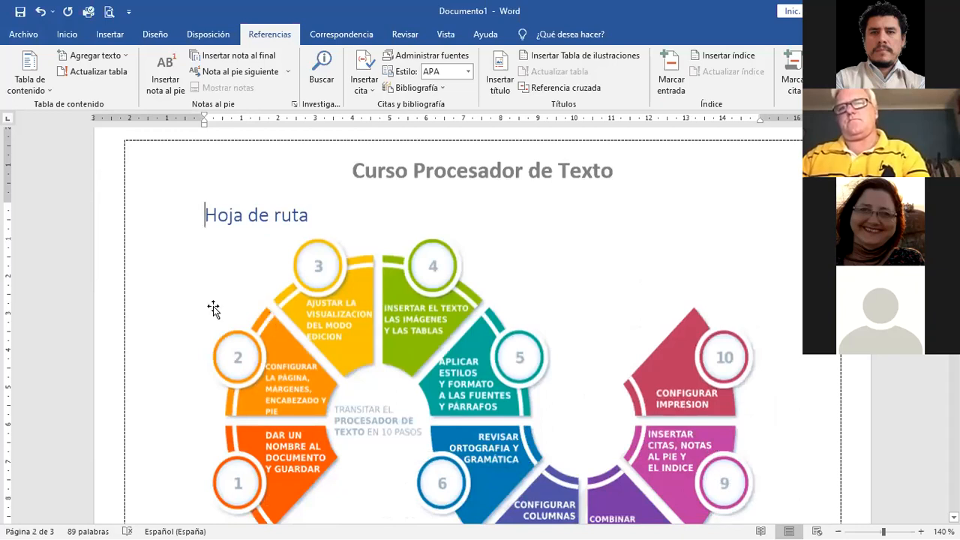
scroll(214, 309, "up", 10)
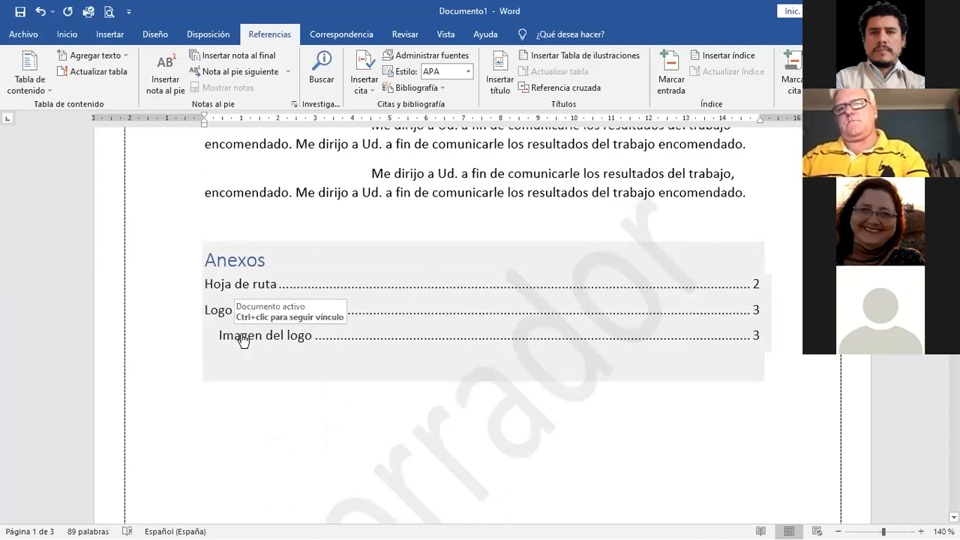
left_click(243, 339)
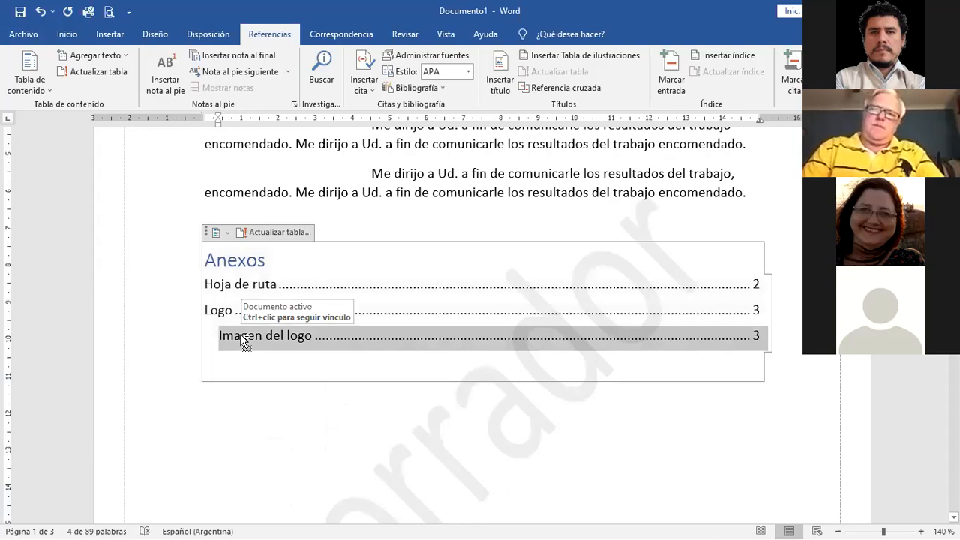
left_click(244, 339, "ctrl")
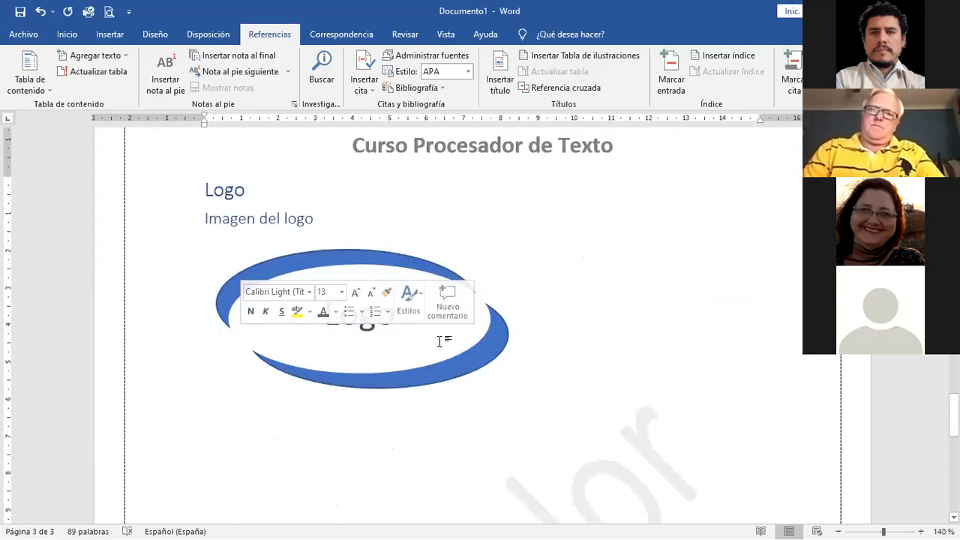
scroll(439, 341, "up", 15)
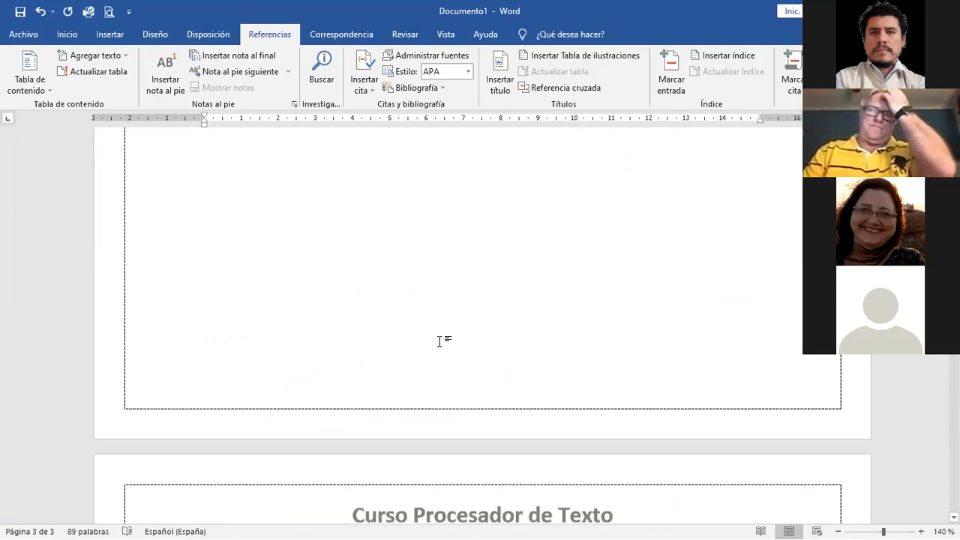
scroll(440, 341, "up", 15)
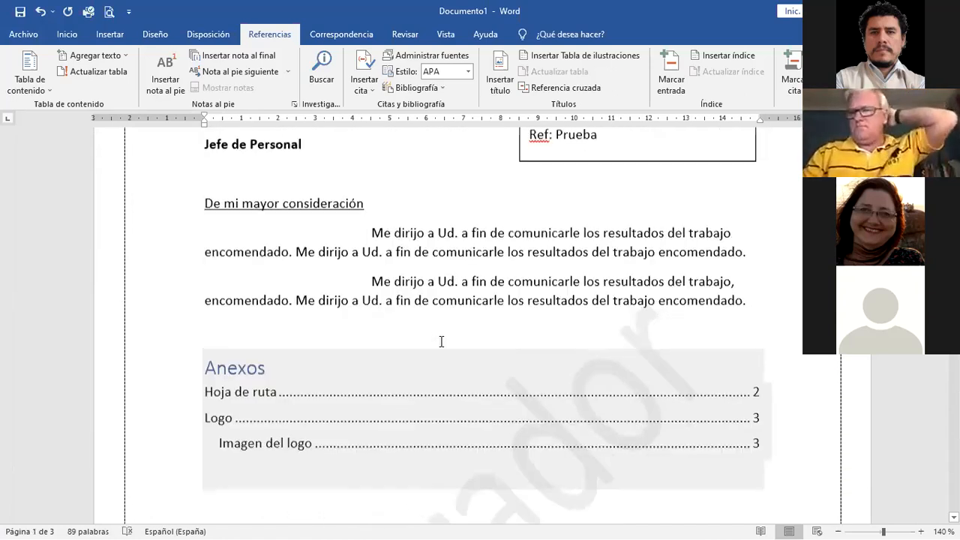
scroll(442, 341, "down", 3)
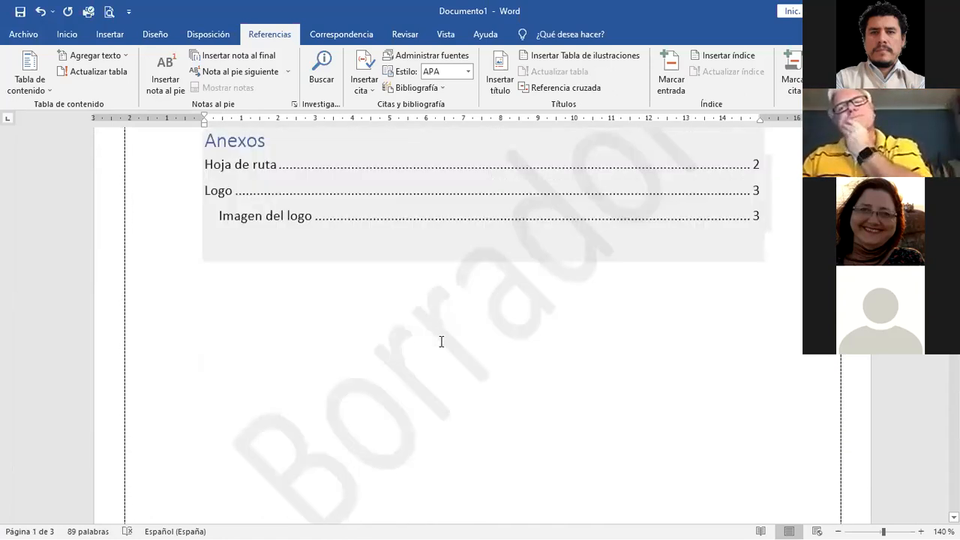
scroll(441, 342, "up", 2)
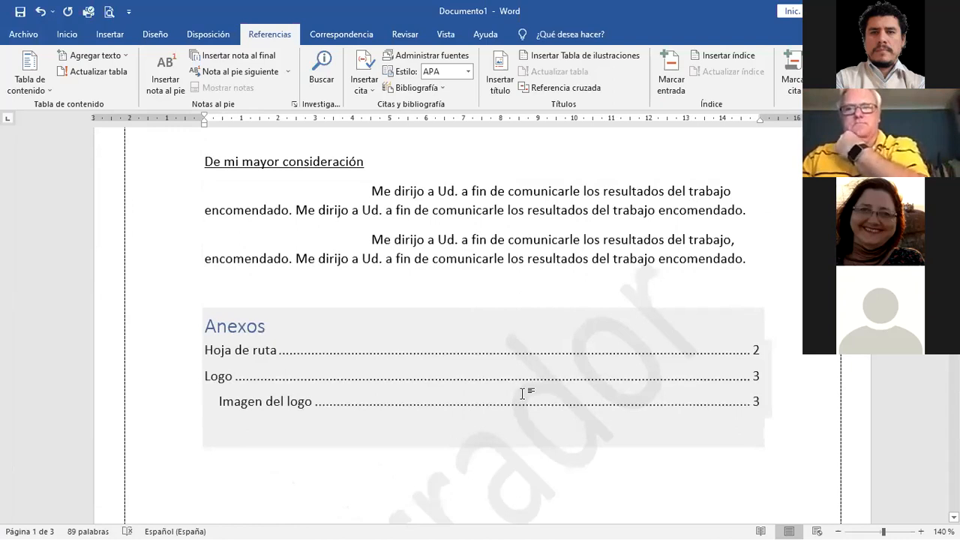
Step: Insert blank lines above the "Logo" heading on page 3 and add the heading "Texto" there
scroll(523, 394, "down", 15)
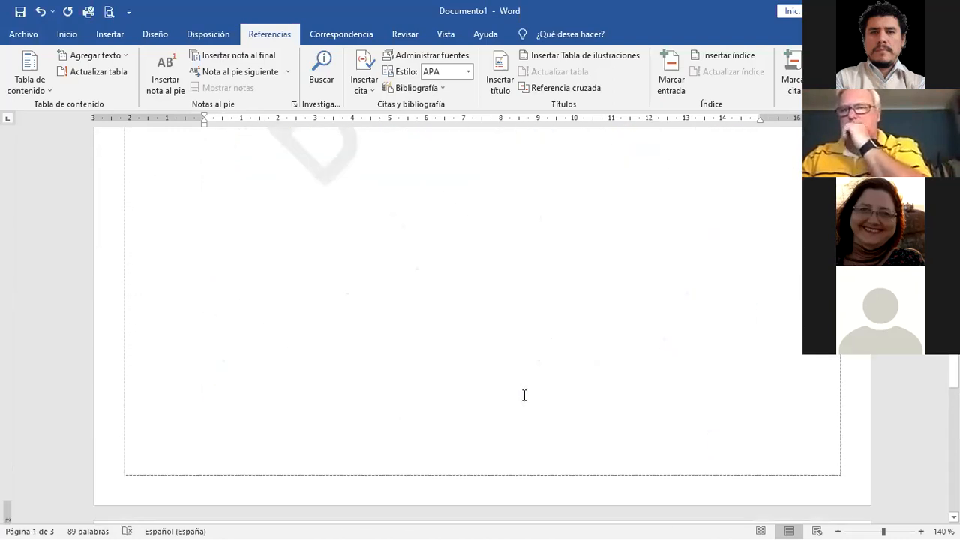
scroll(524, 396, "down", 7)
scroll(395, 391, "up", 1)
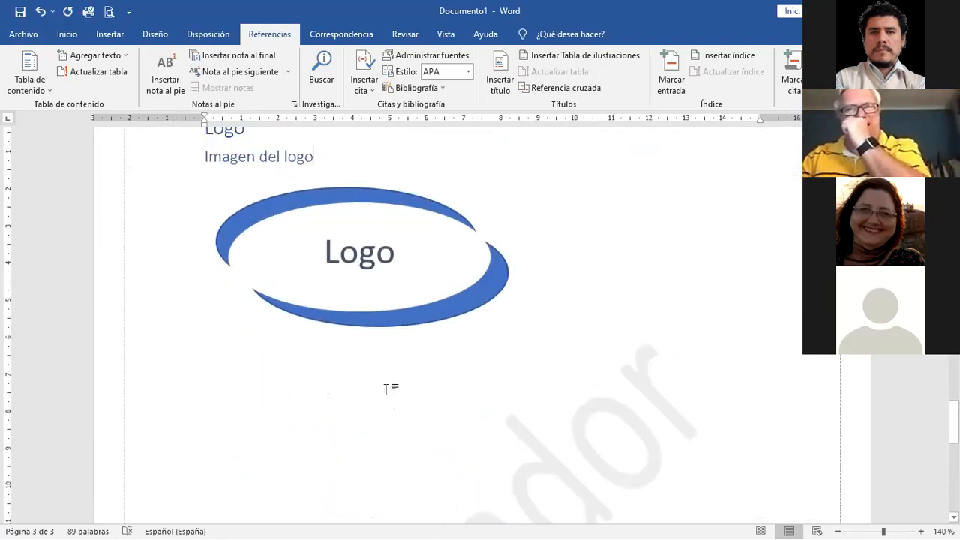
key("Up")
key("Home")
key("Return")
key("Return")
key("Return")
key("Return")
key("Up")
key("Up")
key("Up")
key("Up")
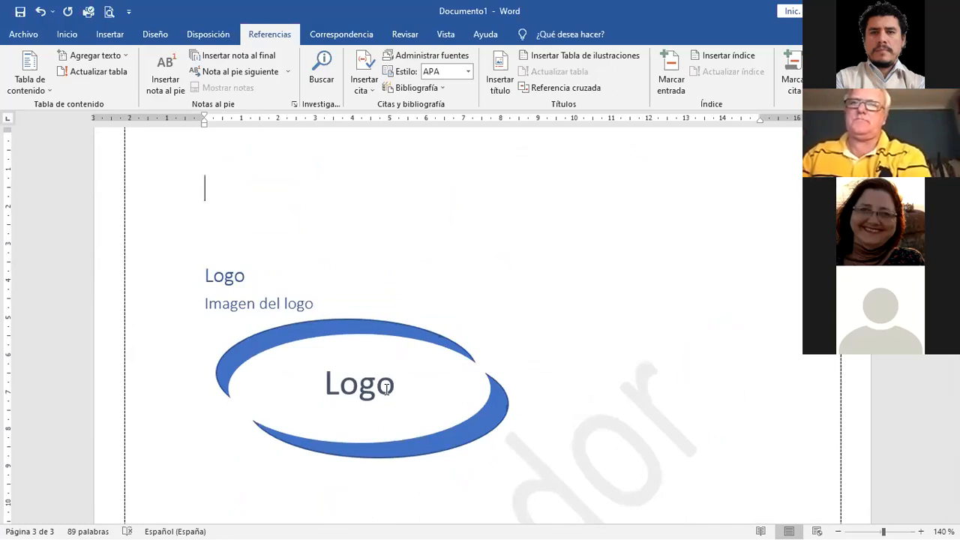
type("Texto")
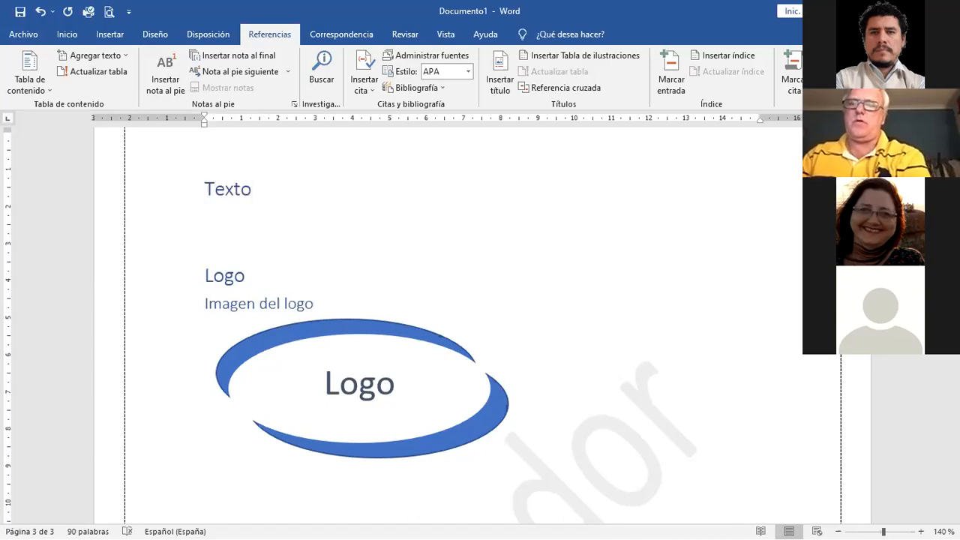
Step: Apply the Normal style to the blank line below the "Texto" heading on page 3 and write "Texto para probar" there
left_click(241, 191)
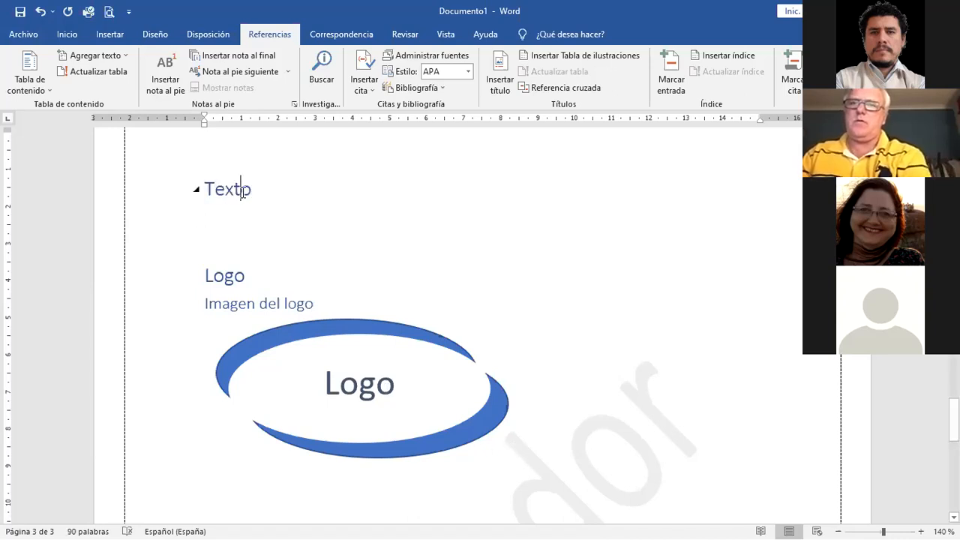
left_click(67, 35)
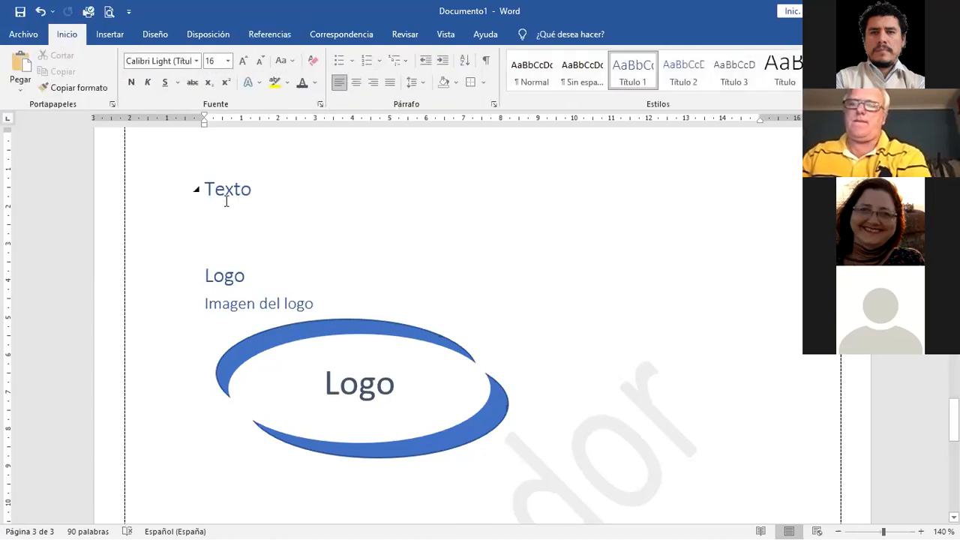
left_click(202, 229)
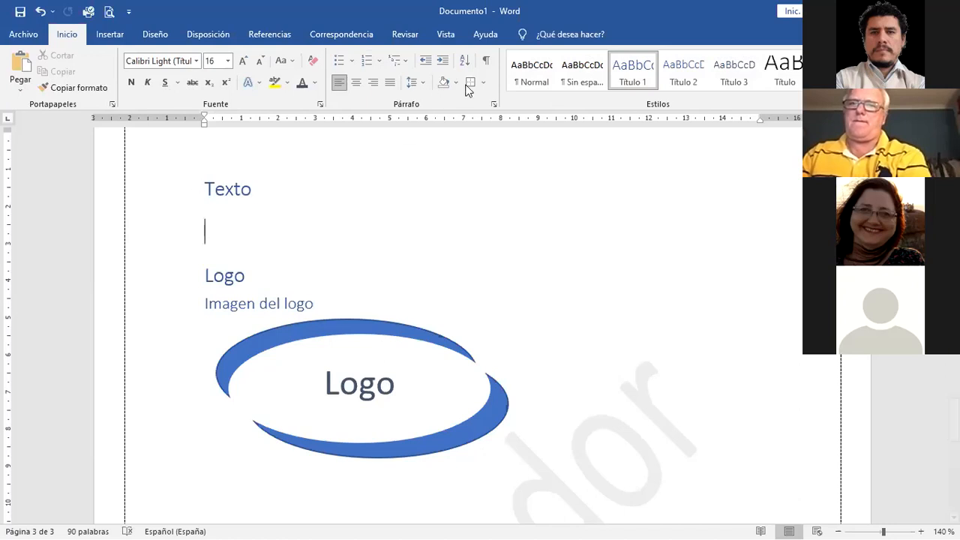
left_click(528, 78)
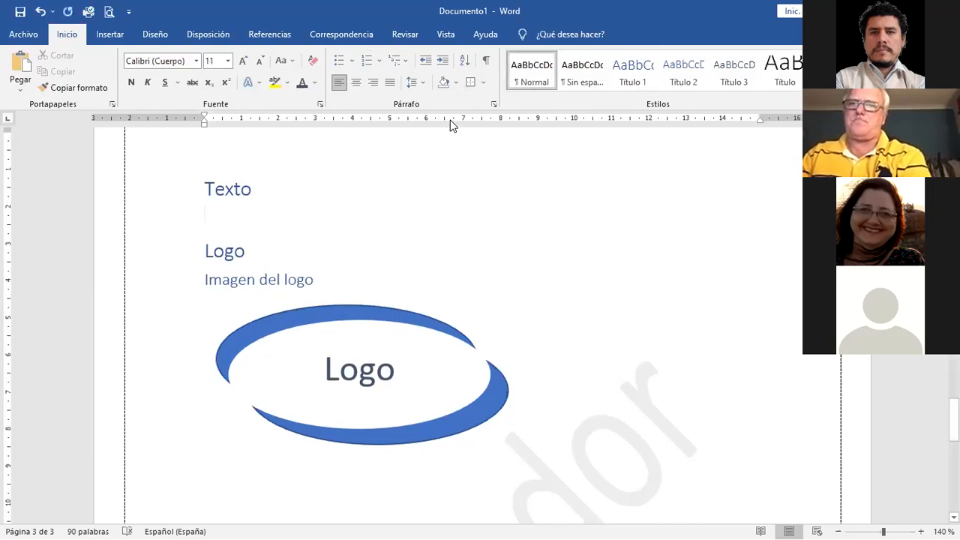
type("Te")
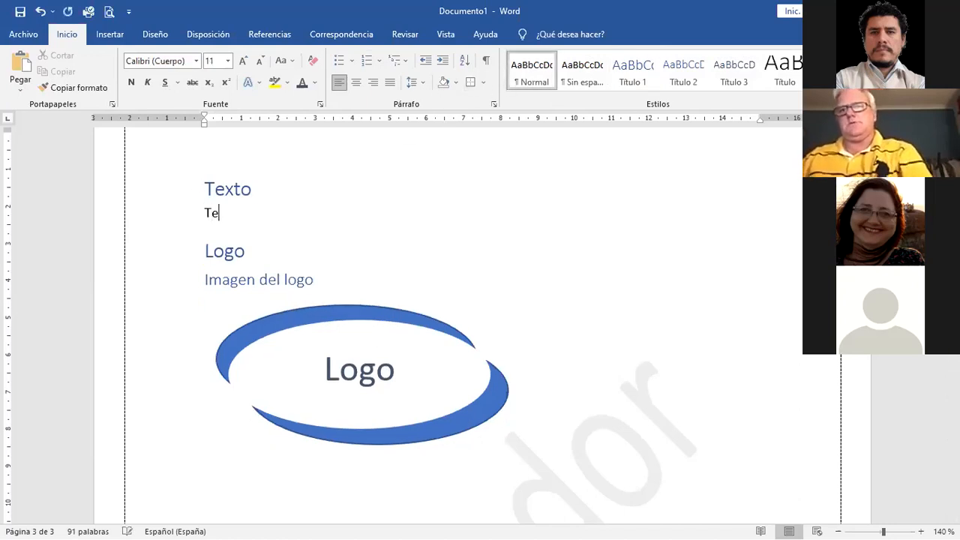
type("xto para probar")
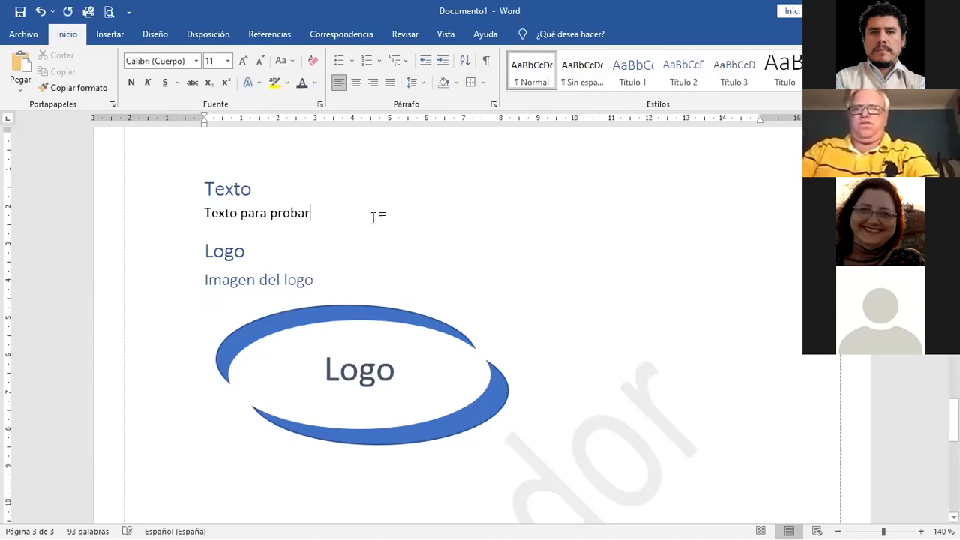
Step: Update the entire "Anexos" table of contents on page 1, including its entries as well as page numbers
scroll(293, 221, "up", 15)
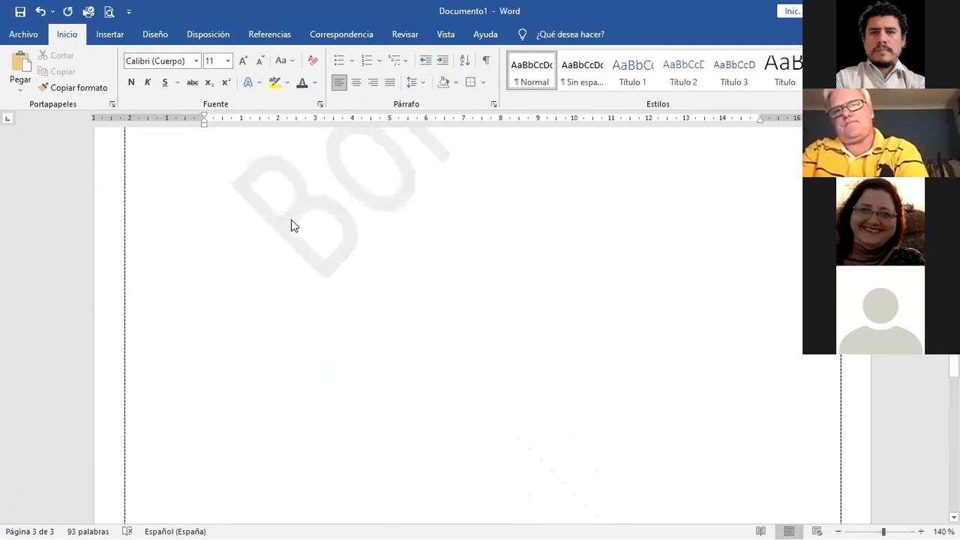
scroll(293, 221, "up", 15)
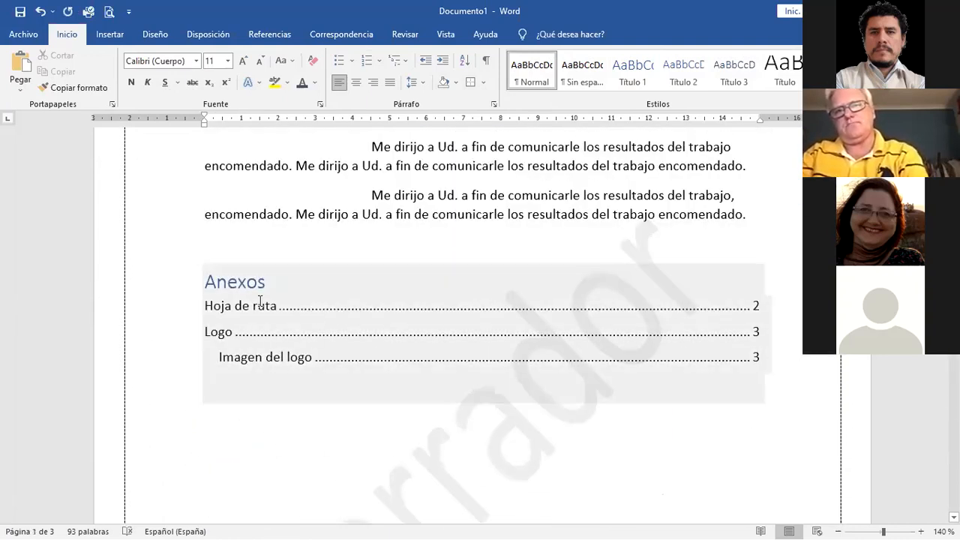
left_click(260, 301)
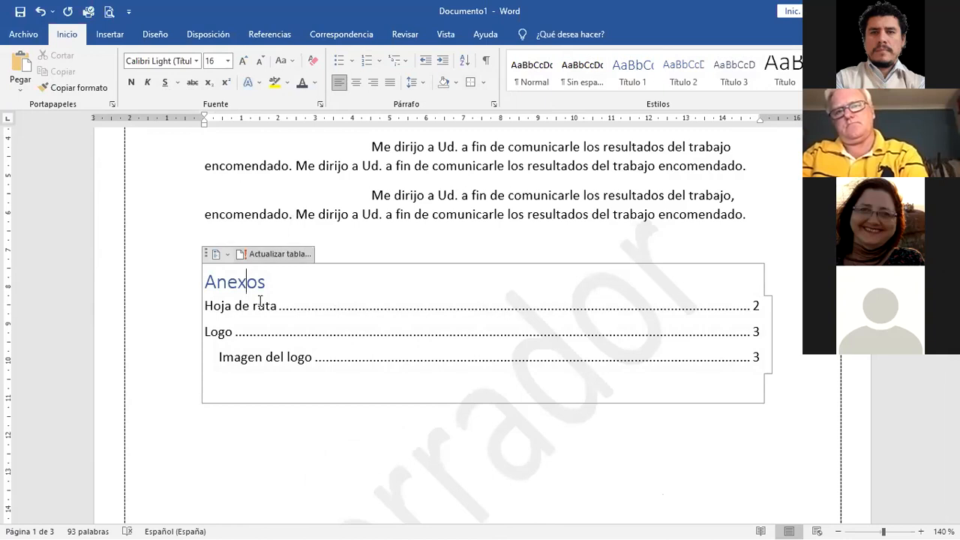
key("F9")
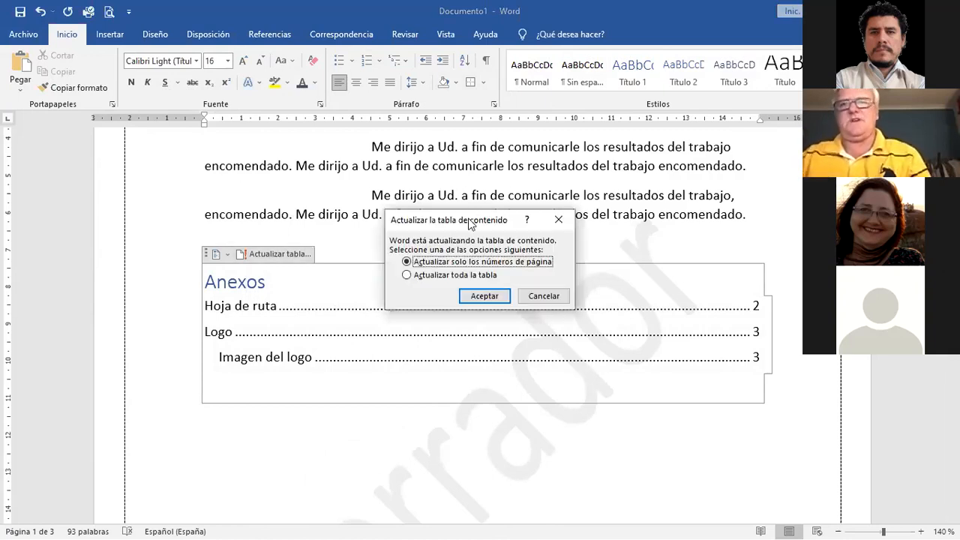
left_click_drag(468, 224, 378, 197)
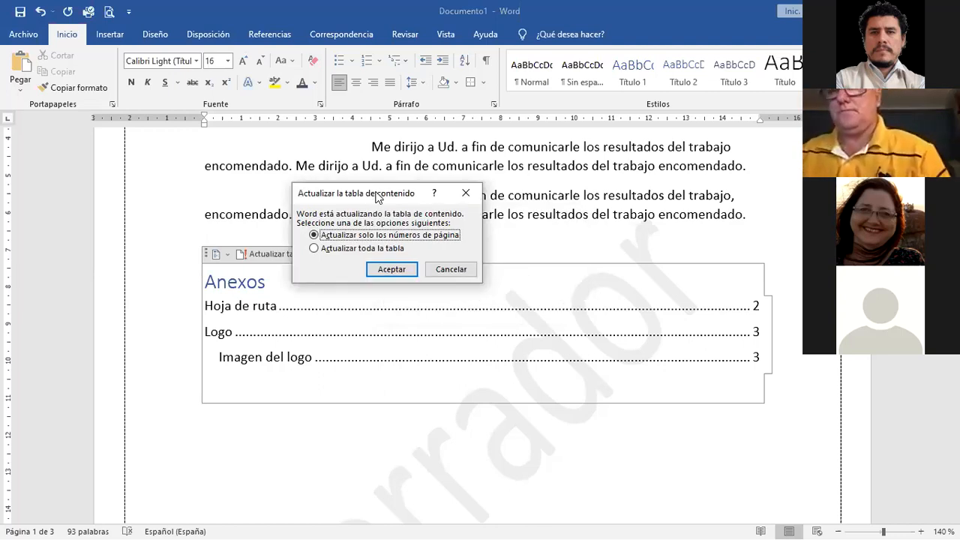
key("Down")
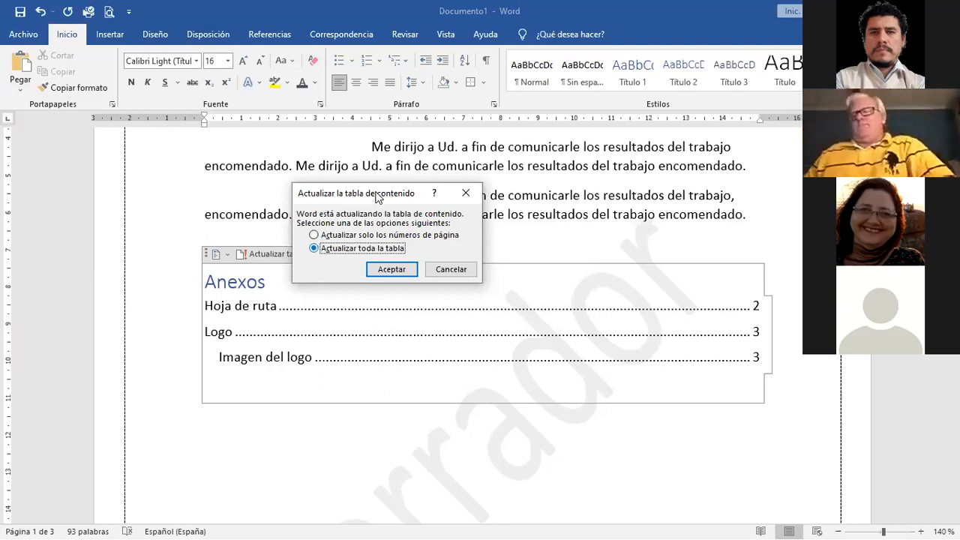
key("Tab")
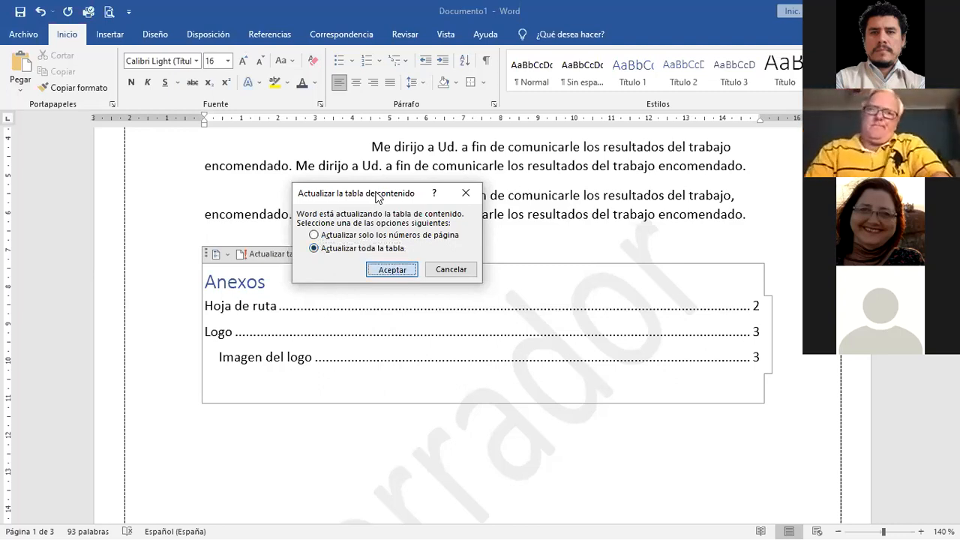
key("Return")
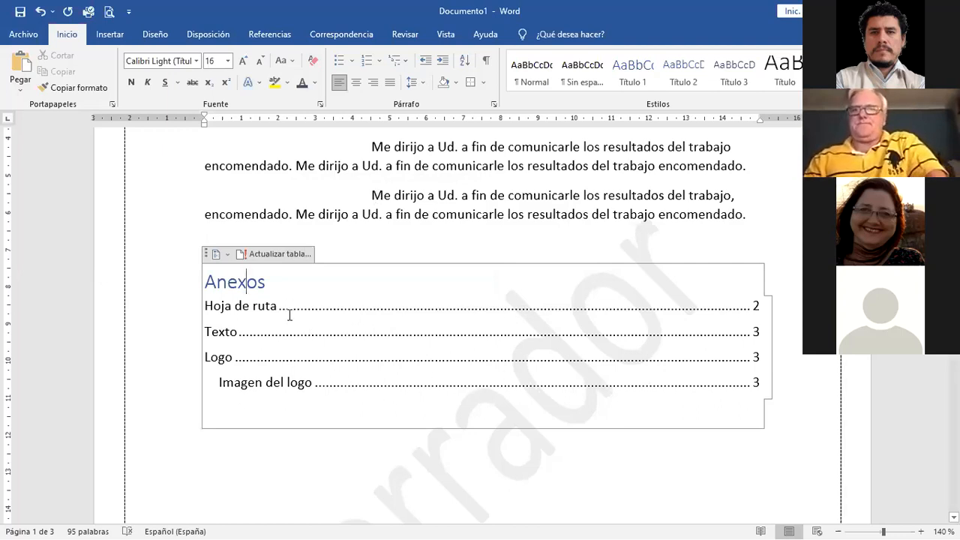
Step: Follow the "Texto" link in the table of contents to its heading, and return to the table on page 1
left_click(230, 337, "ctrl")
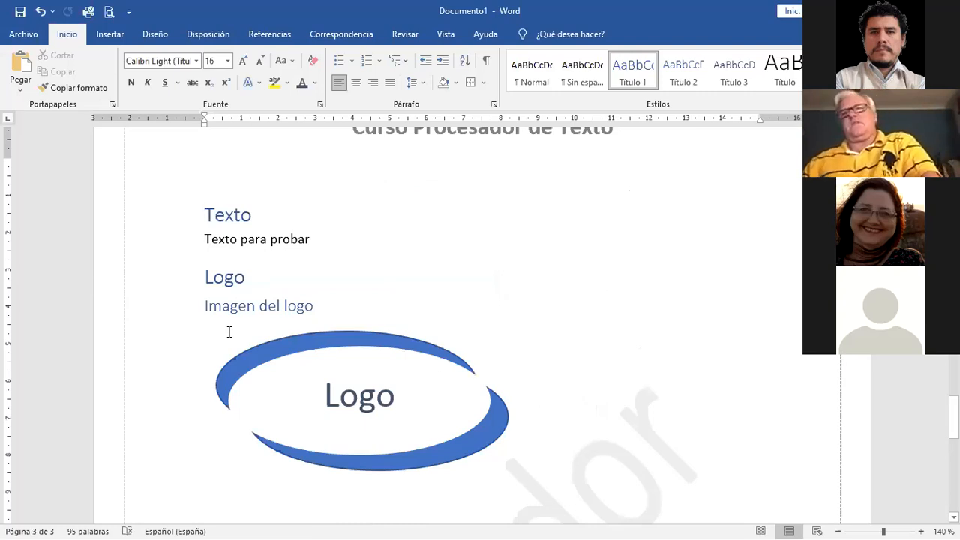
scroll(260, 300, "down", 2)
scroll(260, 298, "up", 3)
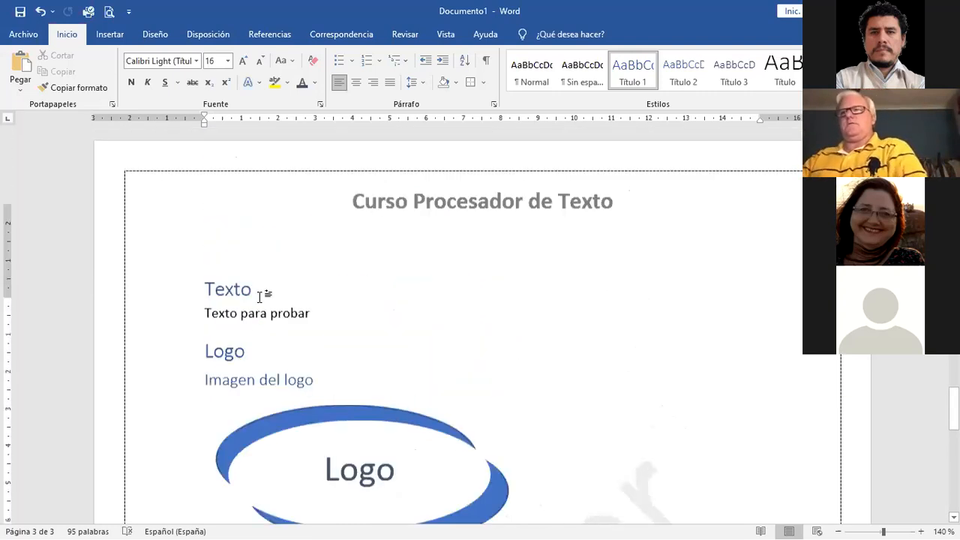
scroll(259, 296, "up", 12)
scroll(260, 297, "down", 8)
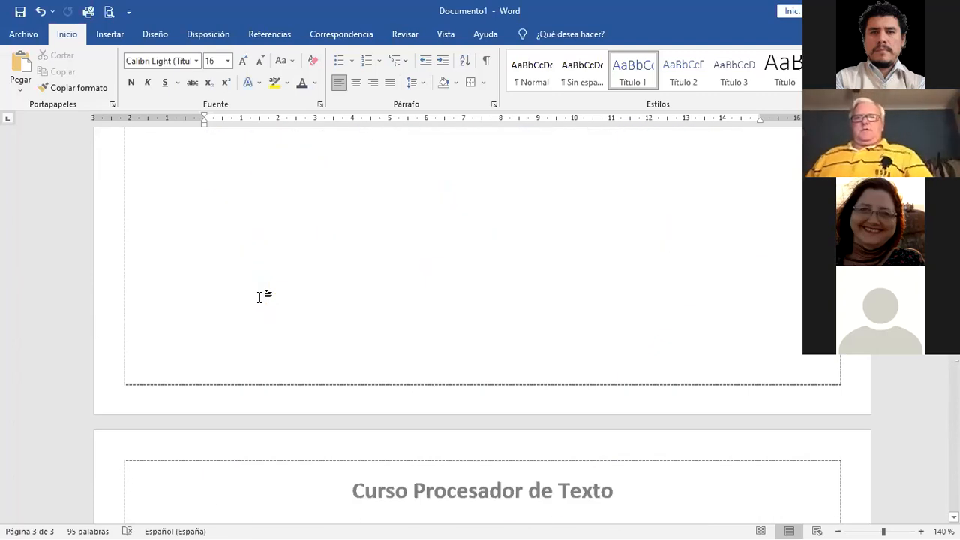
scroll(260, 296, "up", 15)
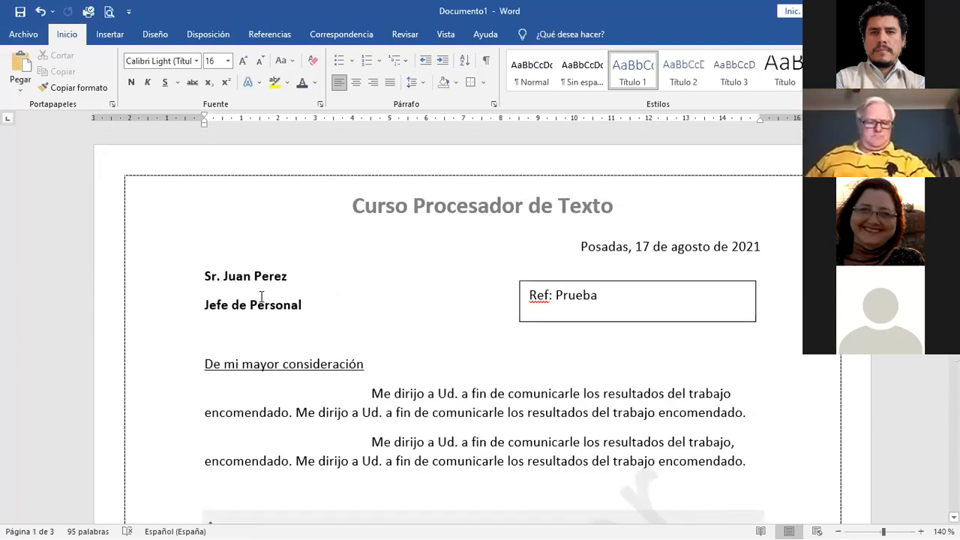
scroll(357, 298, "down", 6)
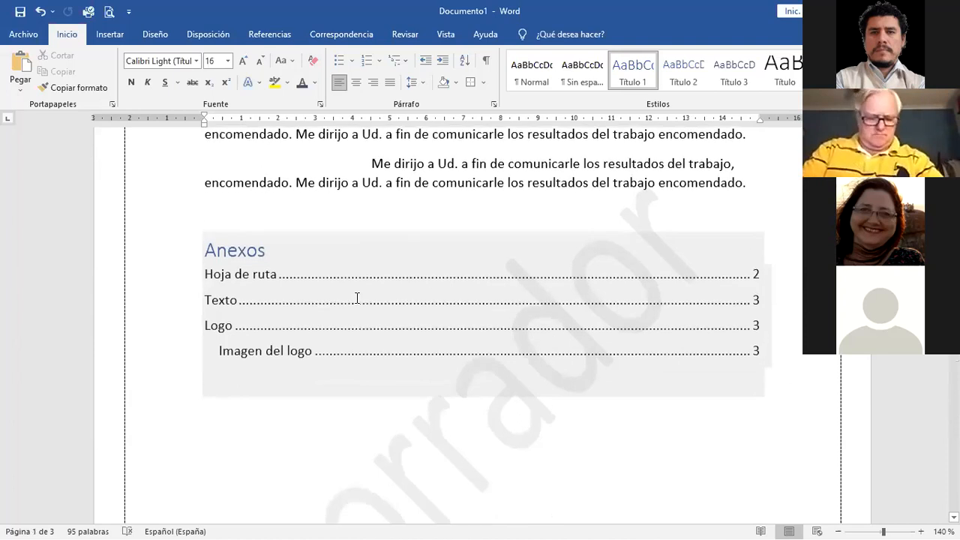